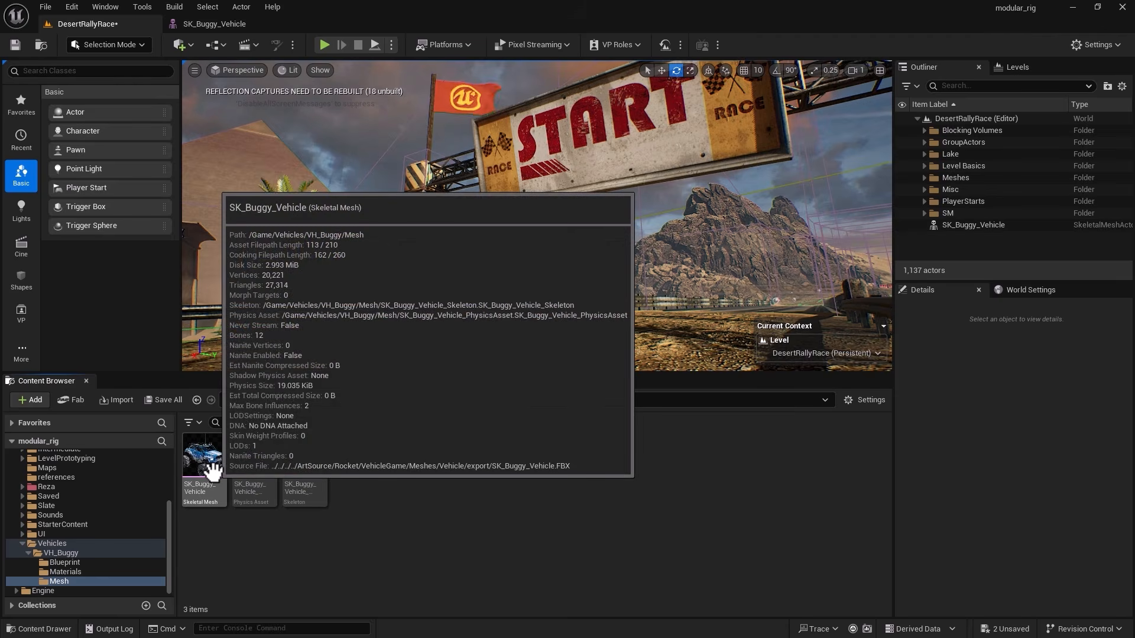
Examine the suspension and wheel joints of the SK_Buggy_Vehicle skeletal mesh, and return to the DesertRallyRace level
left_click(211, 25)
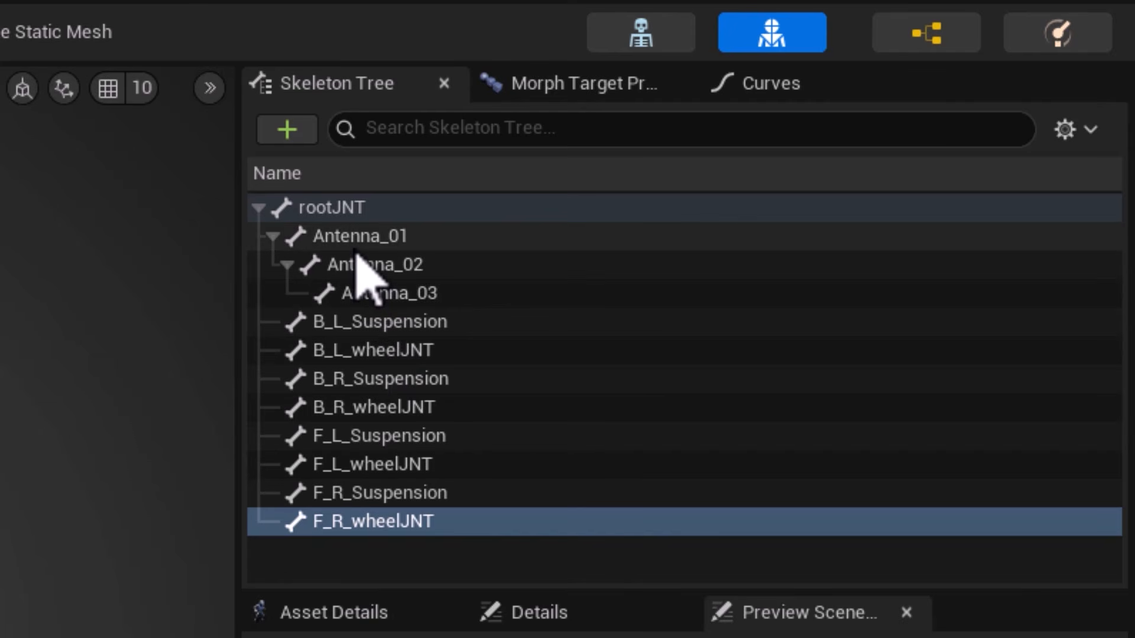
left_click(362, 324)
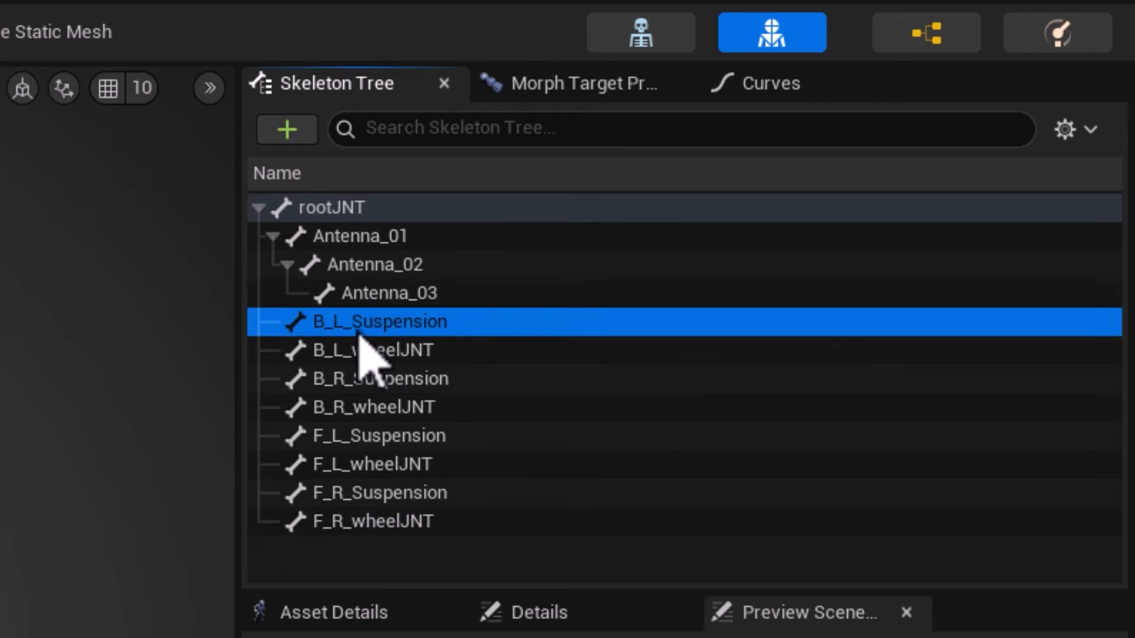
left_click(353, 386)
left_click(351, 447)
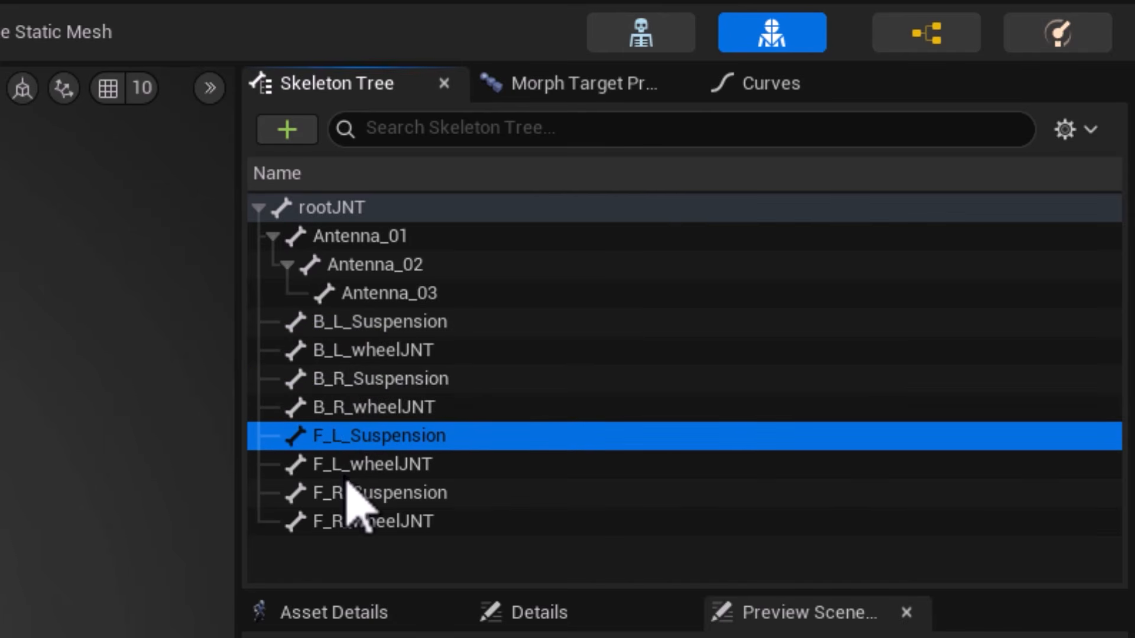
left_click(332, 498)
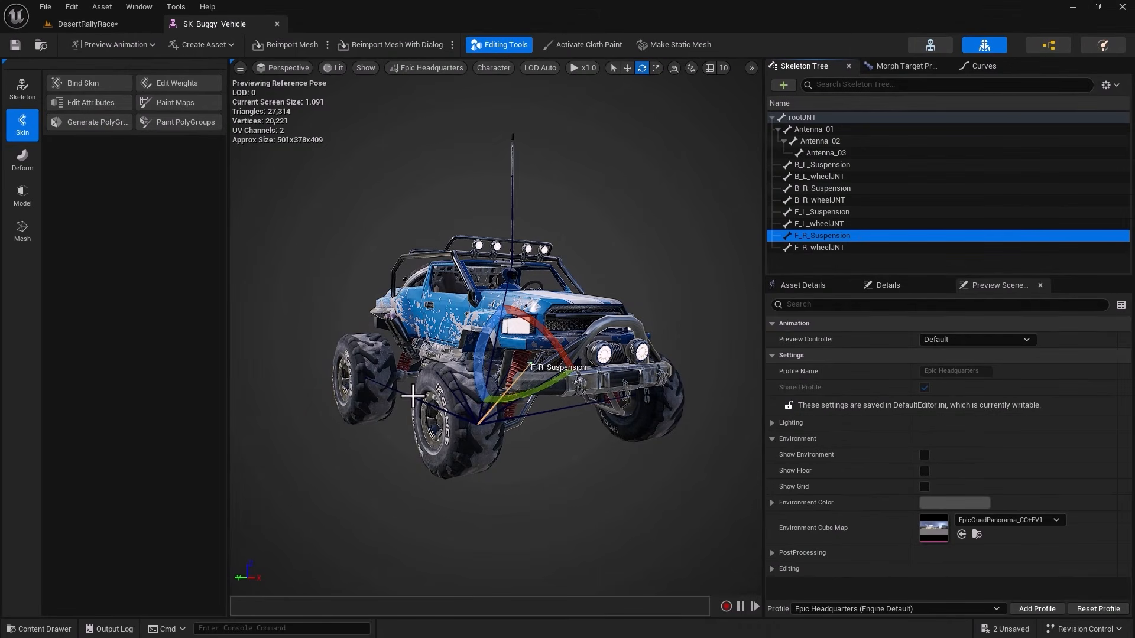
left_click(814, 248)
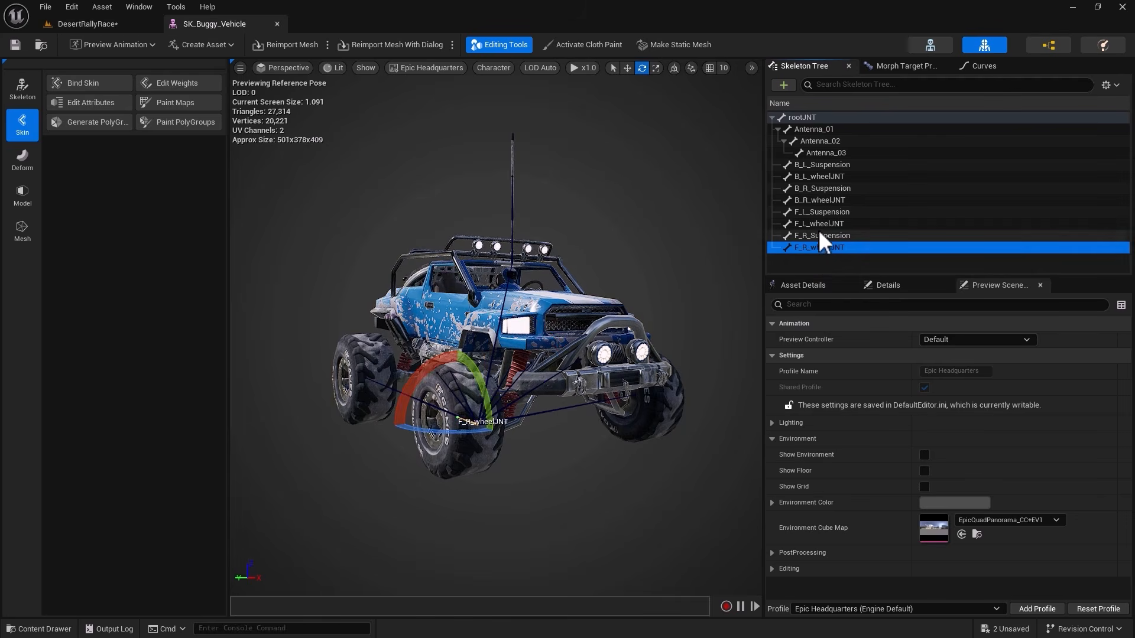
left_click(818, 224)
left_click(818, 200)
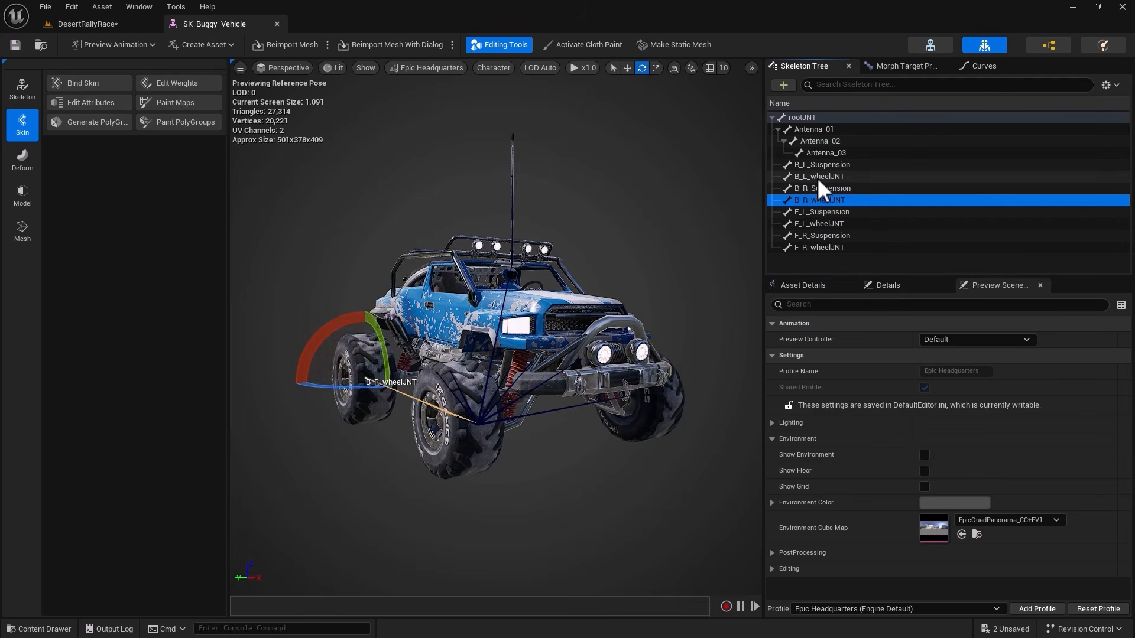
left_click(816, 177)
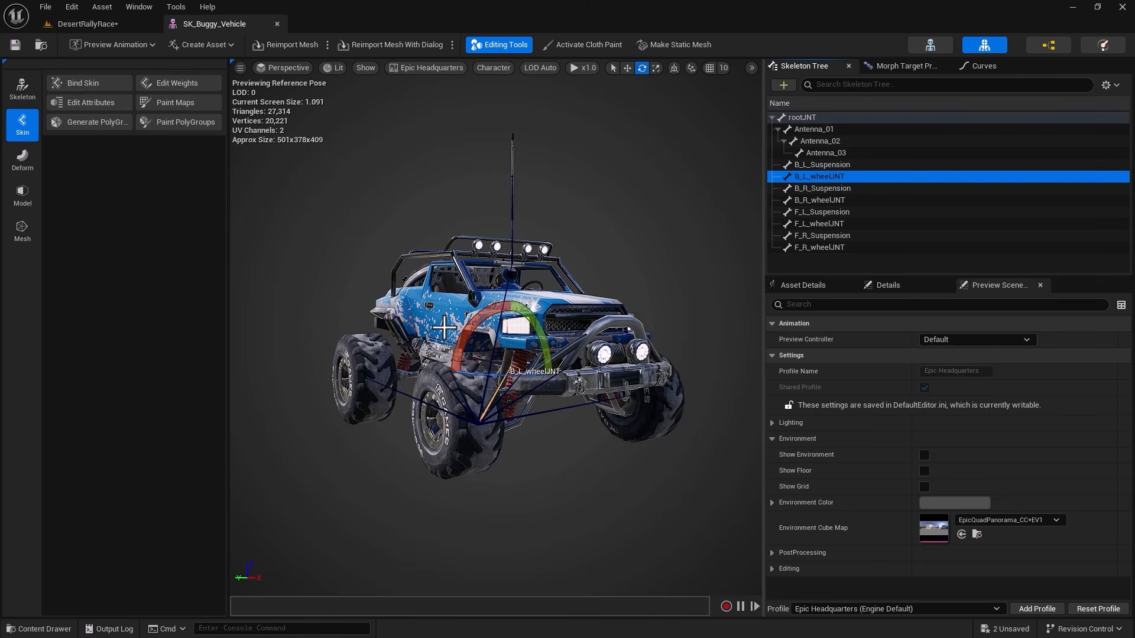
left_click_drag(316, 475, 390, 478)
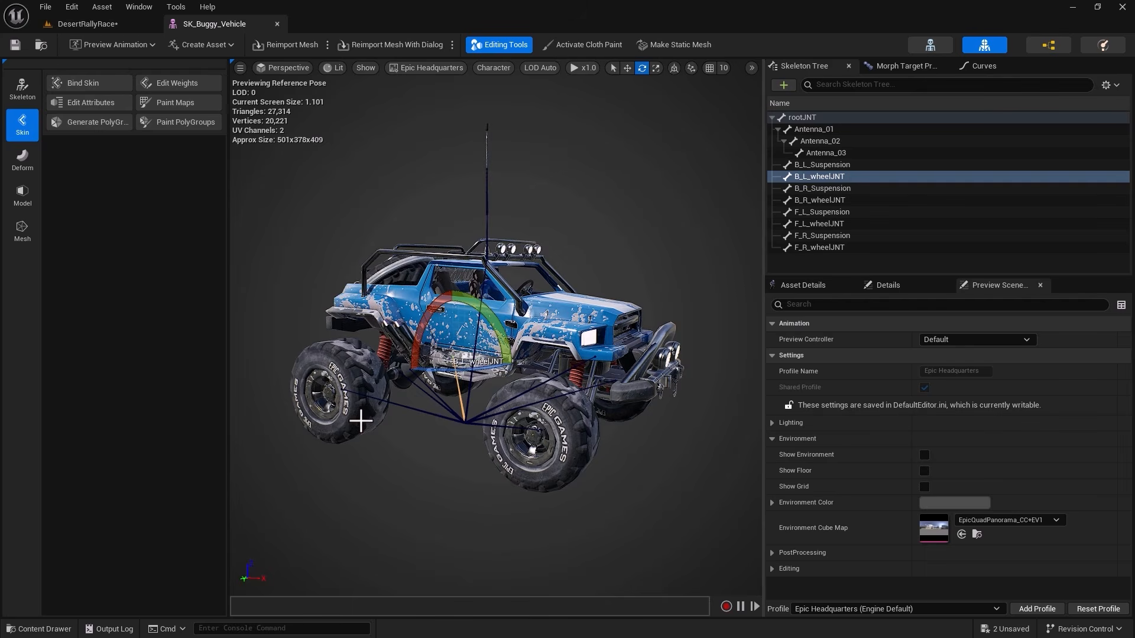
left_click_drag(380, 499, 360, 501)
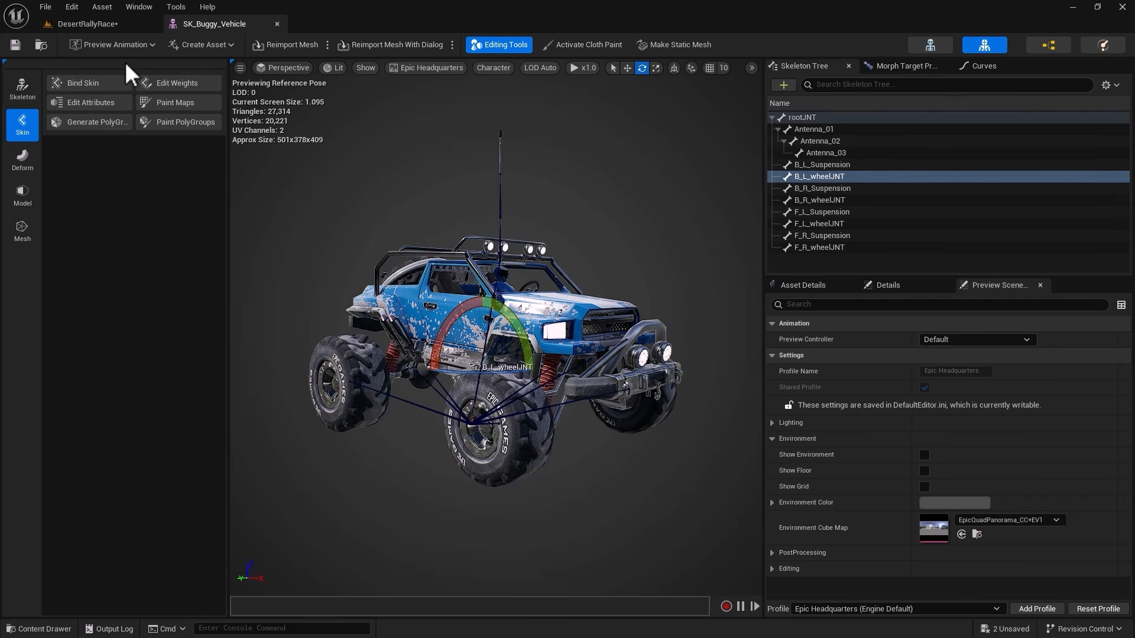
left_click(115, 31)
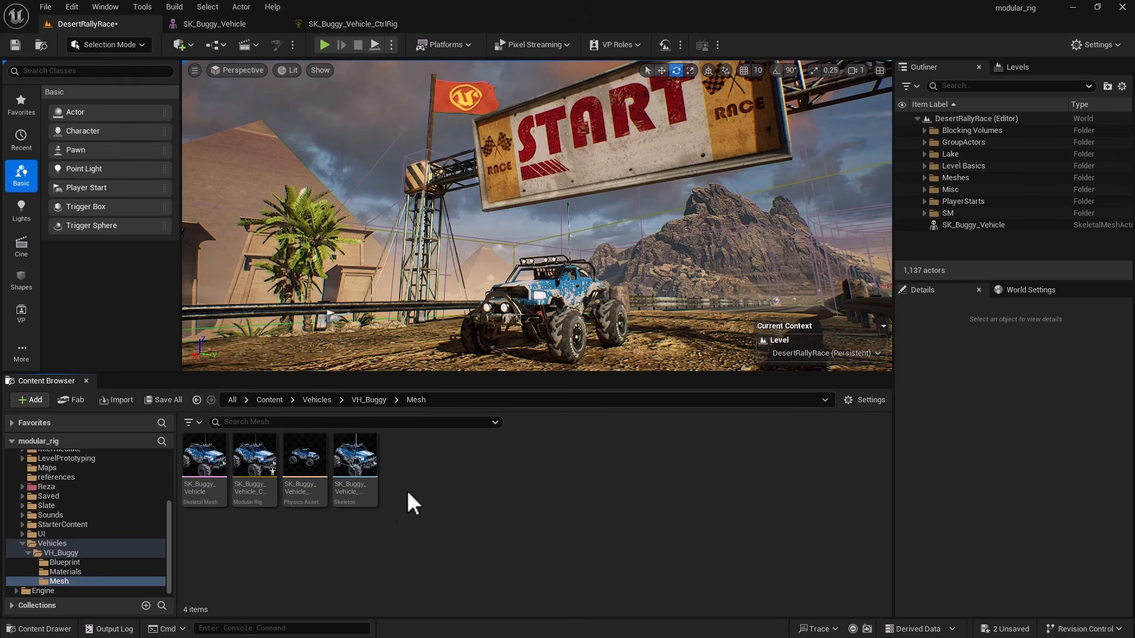
left_click(204, 467)
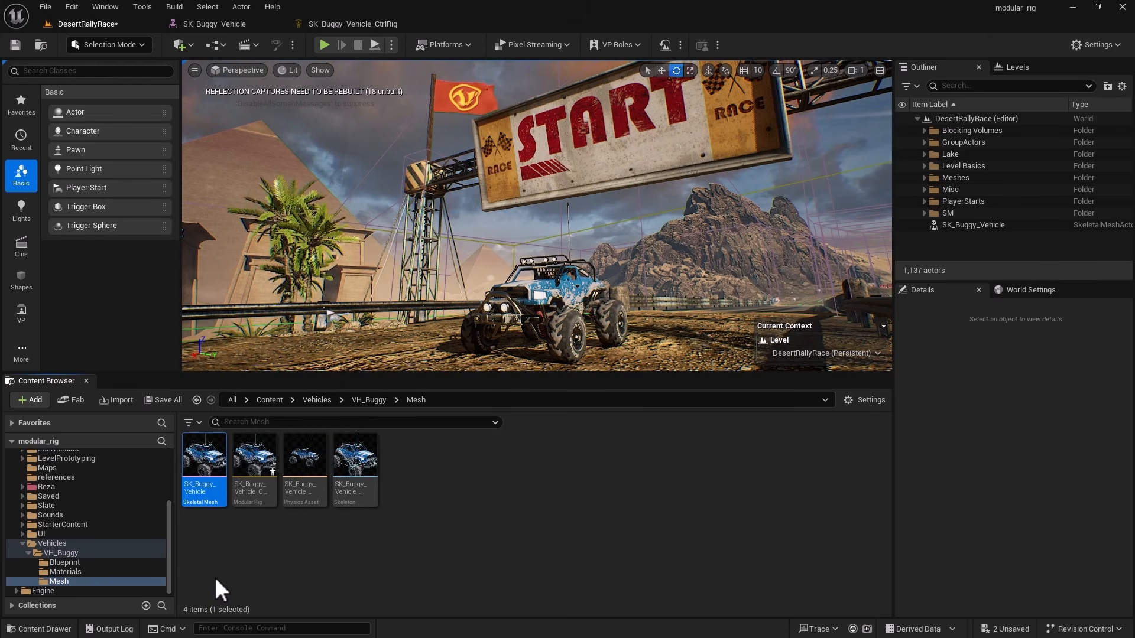
left_click(462, 490)
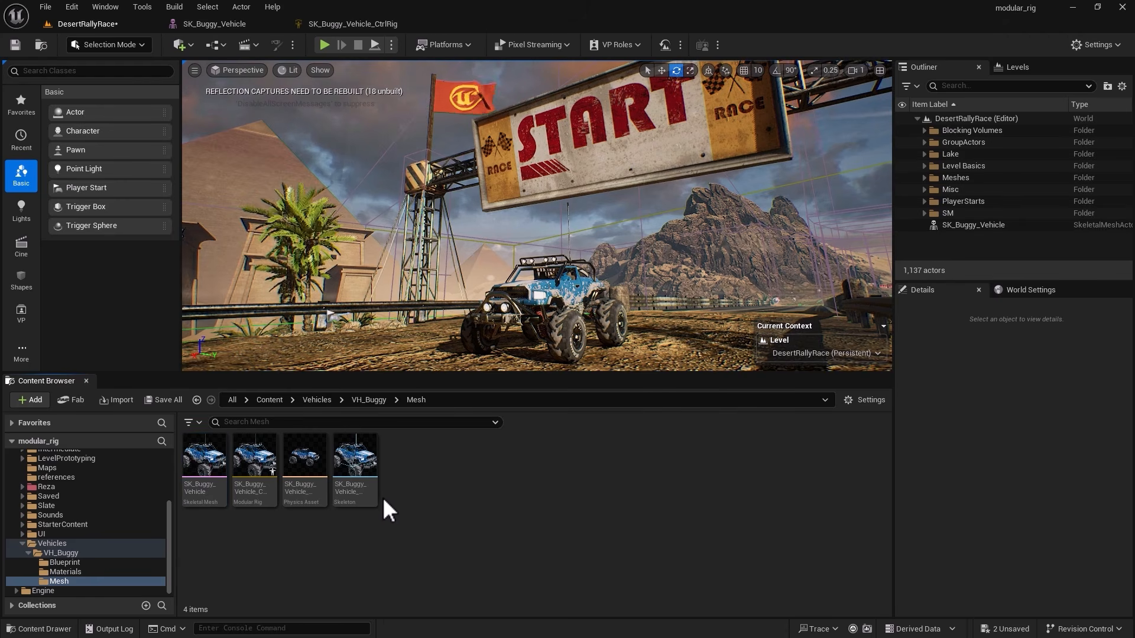
right_click(451, 498)
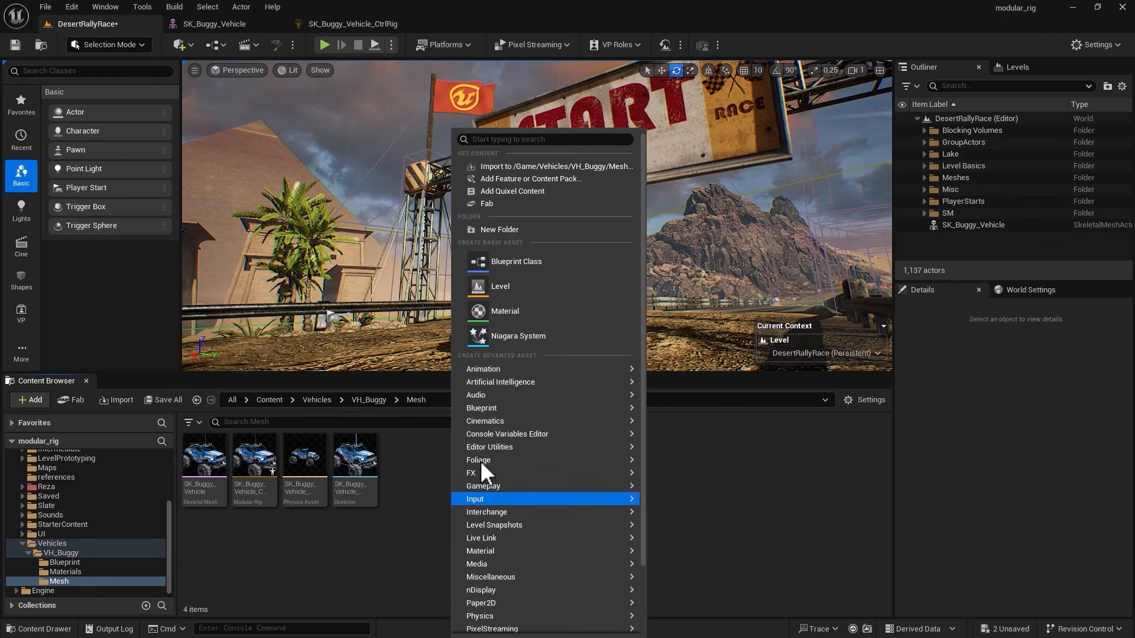
mouse_move(573, 366)
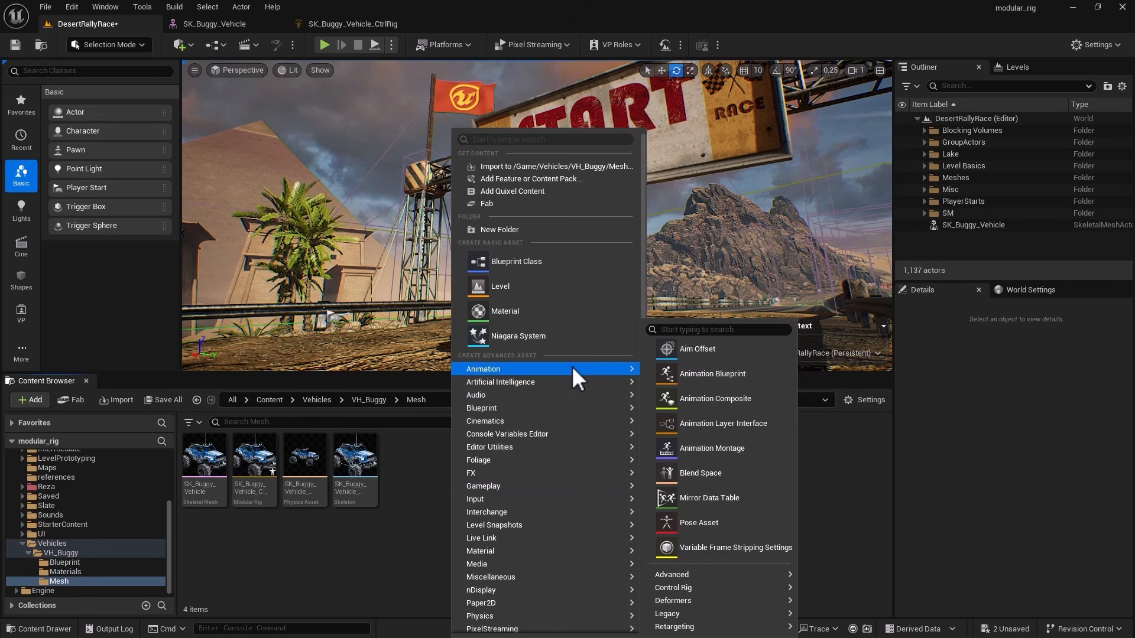
mouse_move(707, 585)
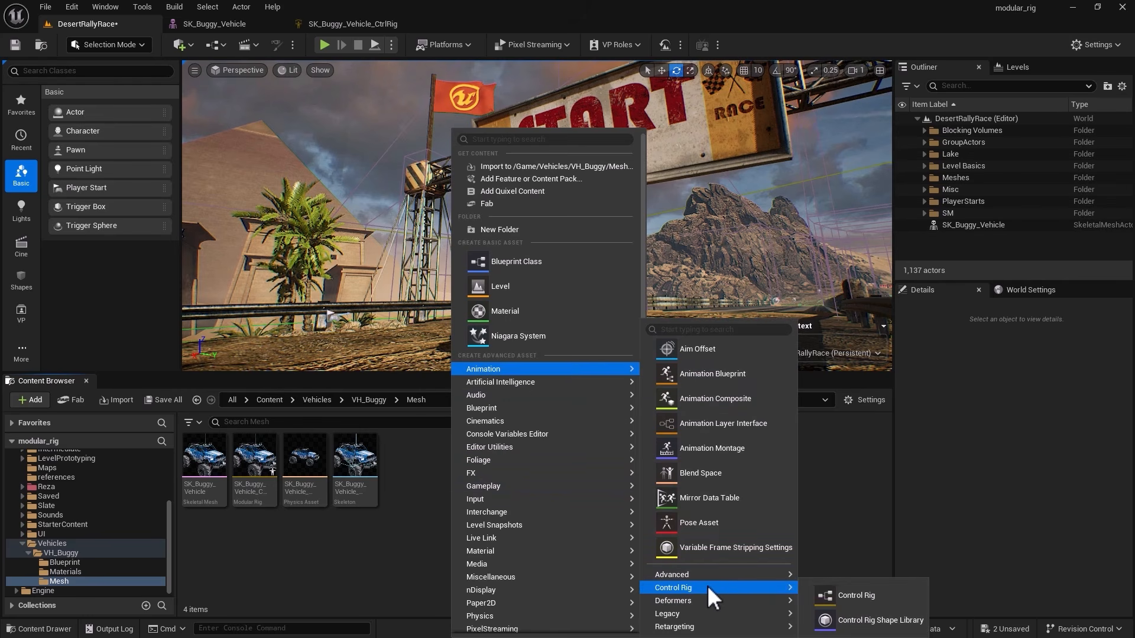
left_click(823, 591)
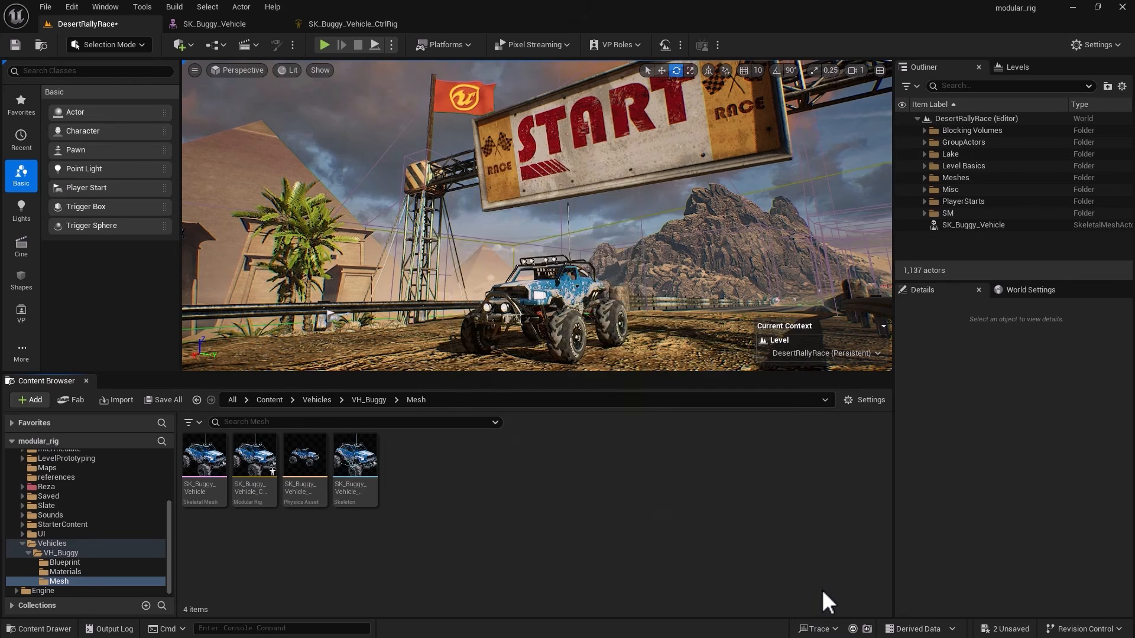
left_click(494, 256)
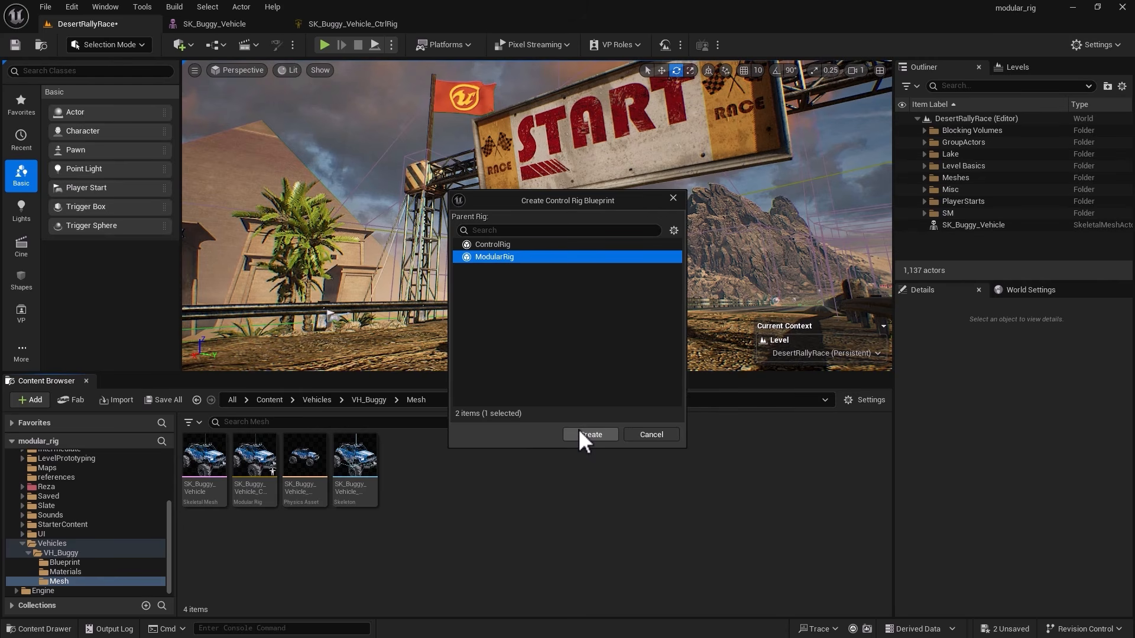
left_click(649, 435)
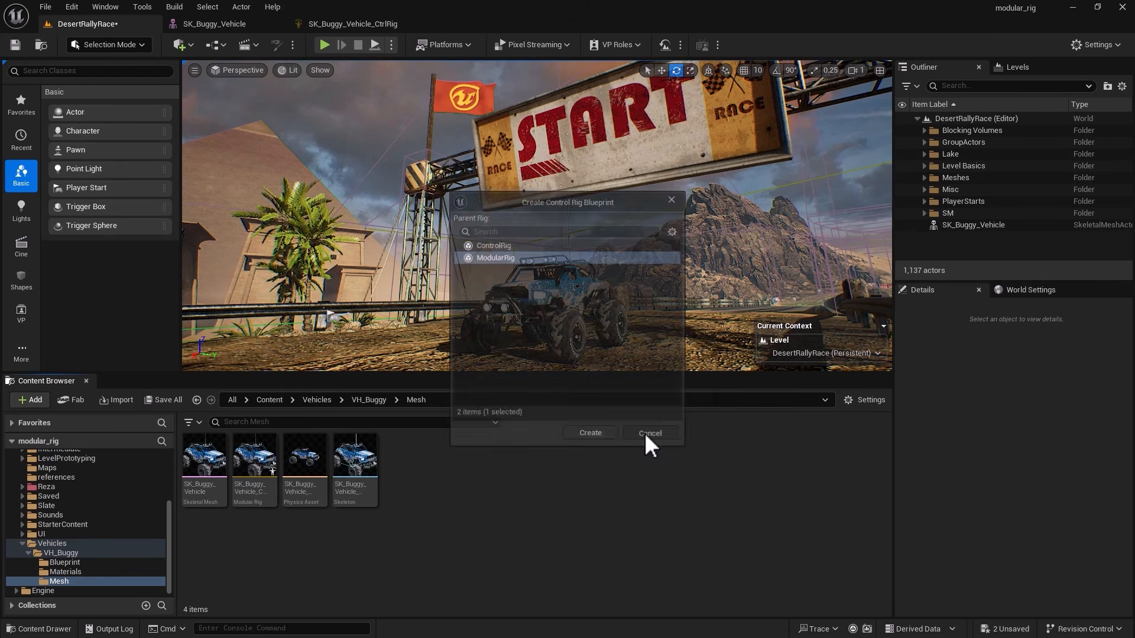
Create a Modular Rig from the SK_Buggy_Vehicle skeletal mesh in the Mesh folder
right_click(194, 462)
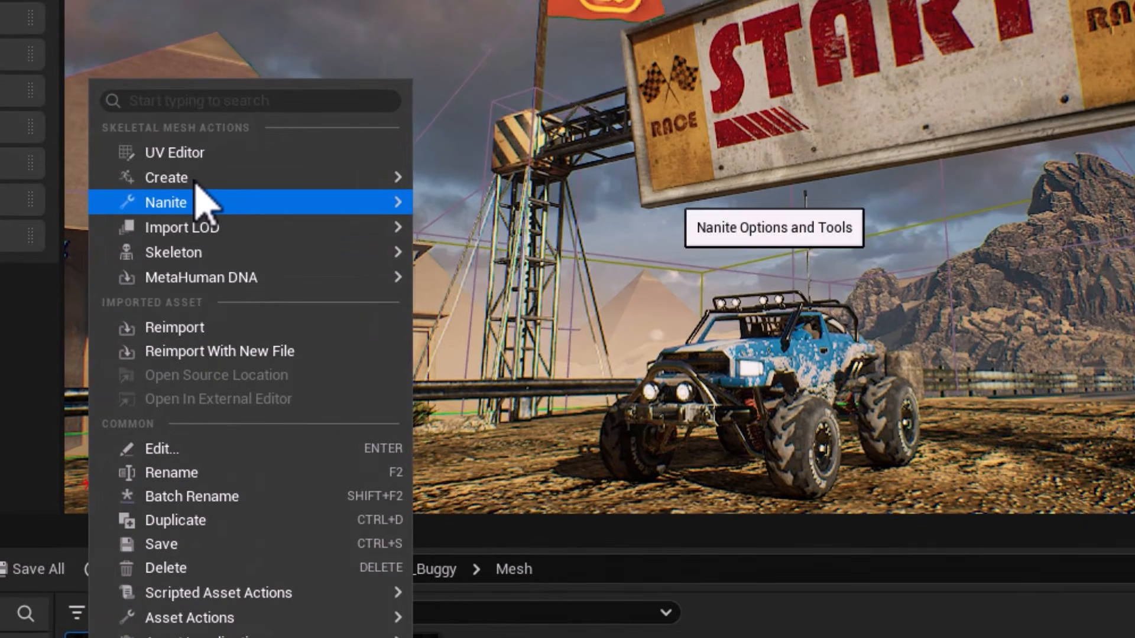
mouse_move(197, 178)
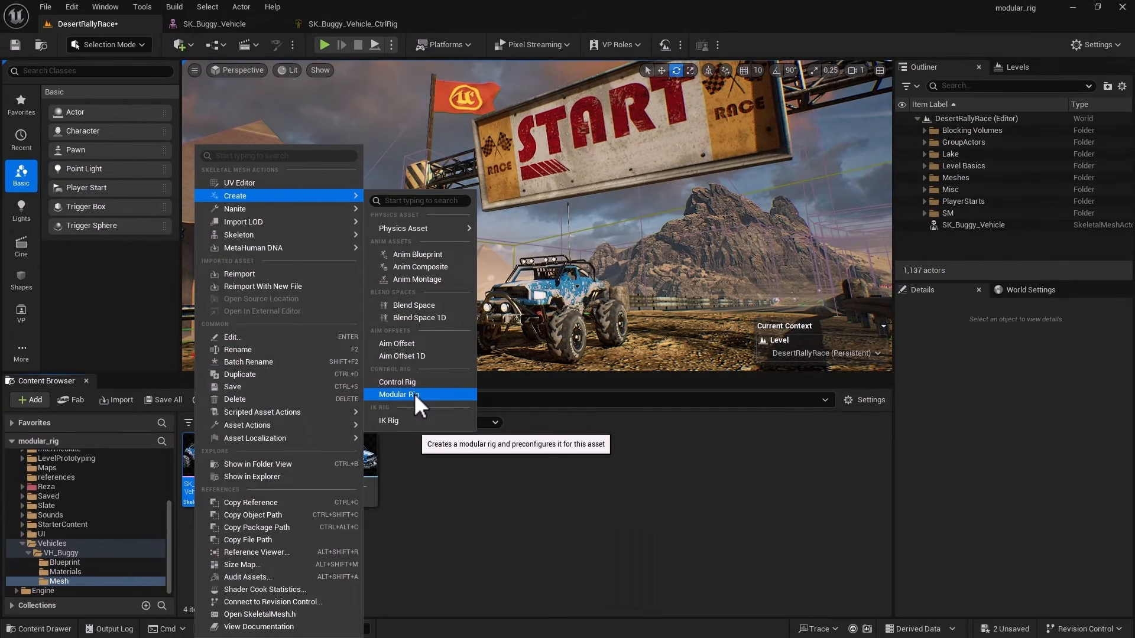
left_click(414, 393)
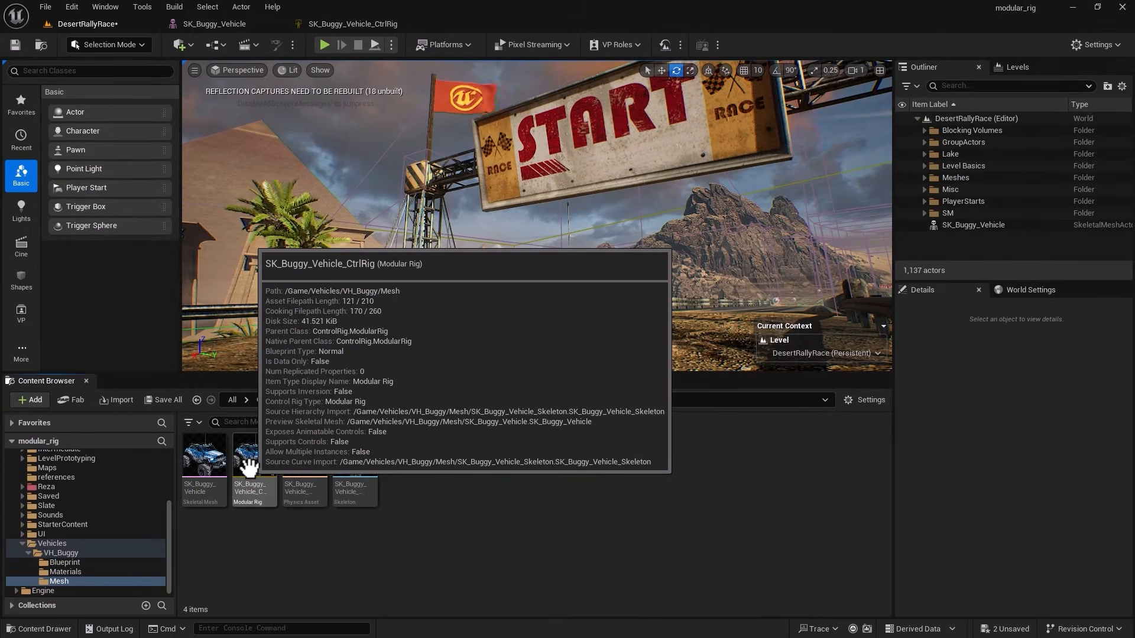
Enlarge the asset thumbnails in the Mesh folder and bring up the SK_Buggy_Vehicle_CtrlRig modular rig with nothing selected
left_click(247, 488)
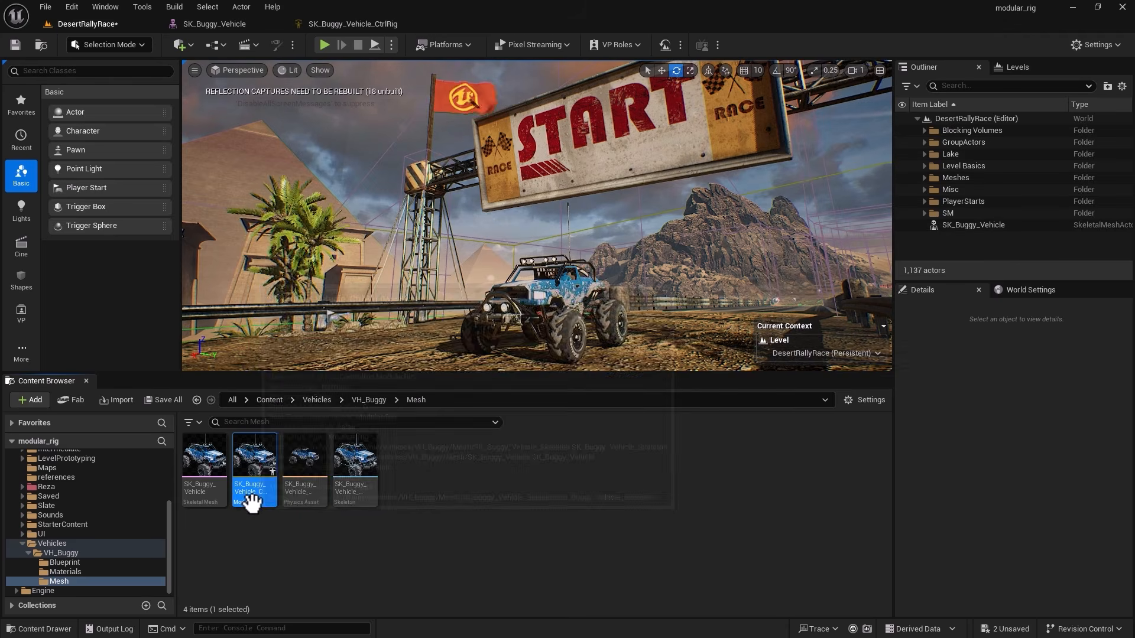
scroll(249, 502, "up", 3, "ctrl")
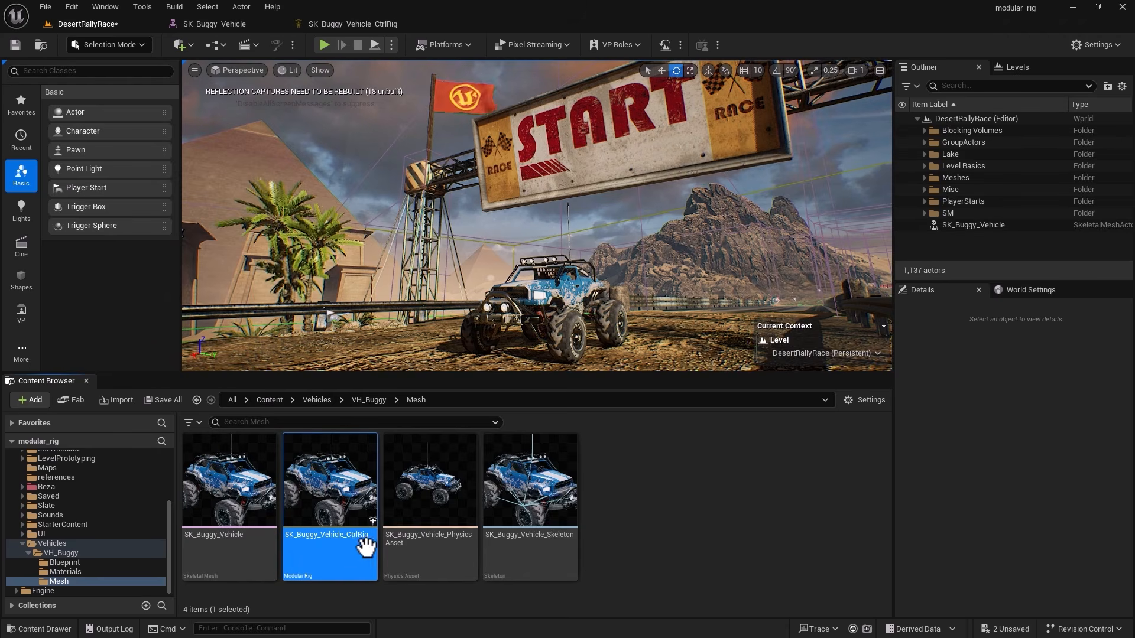
scroll(309, 544, "up", 1, "ctrl")
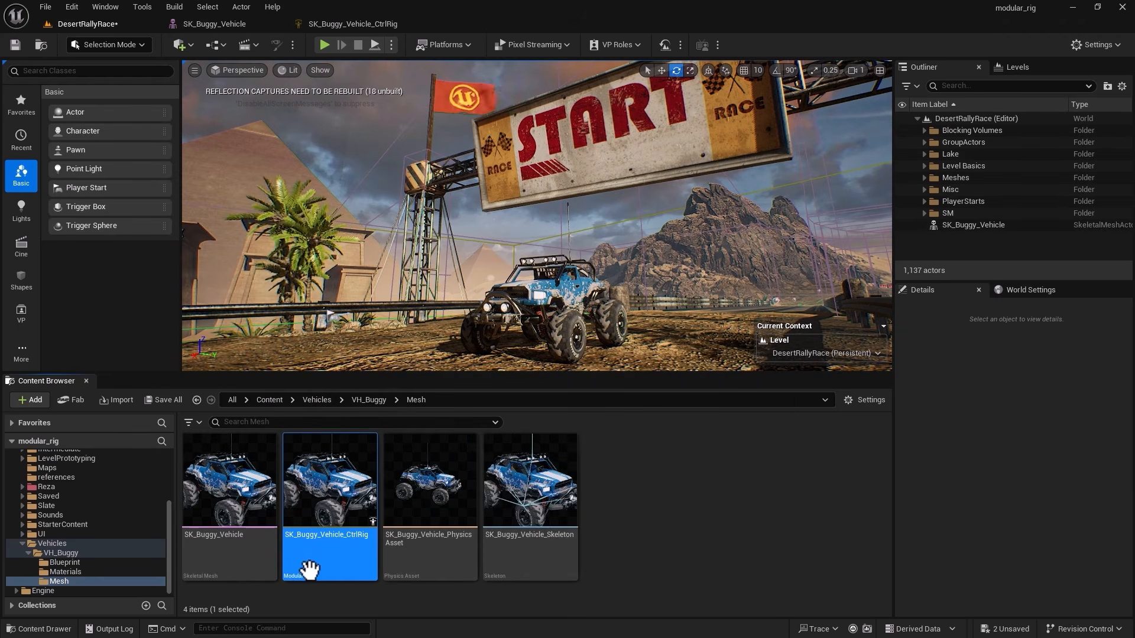
mouse_move(299, 585)
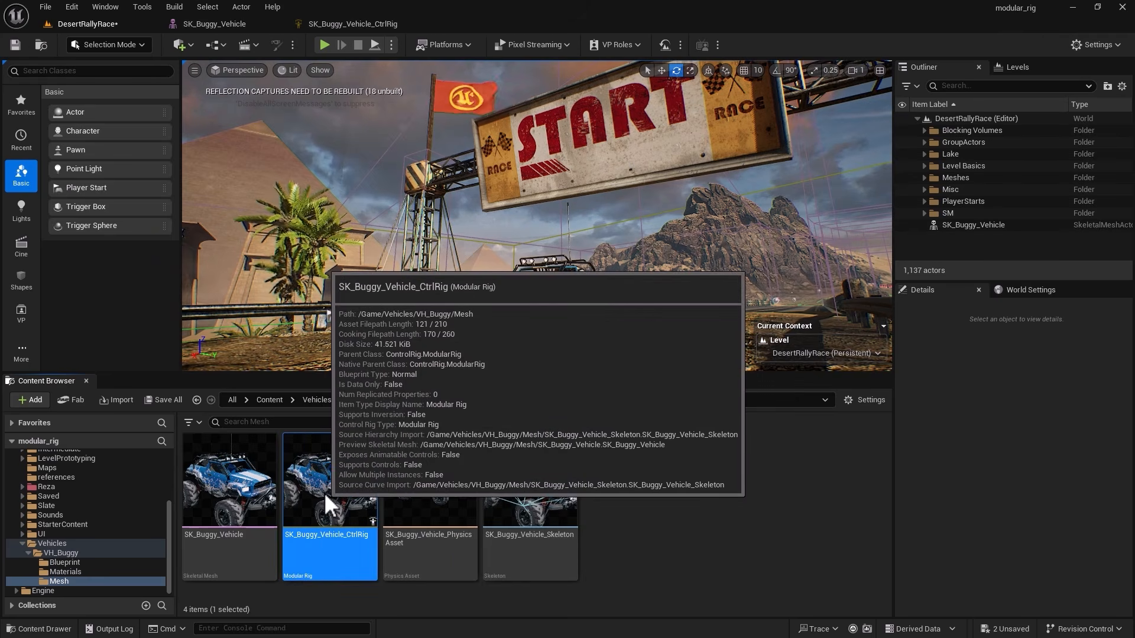
left_click(341, 23)
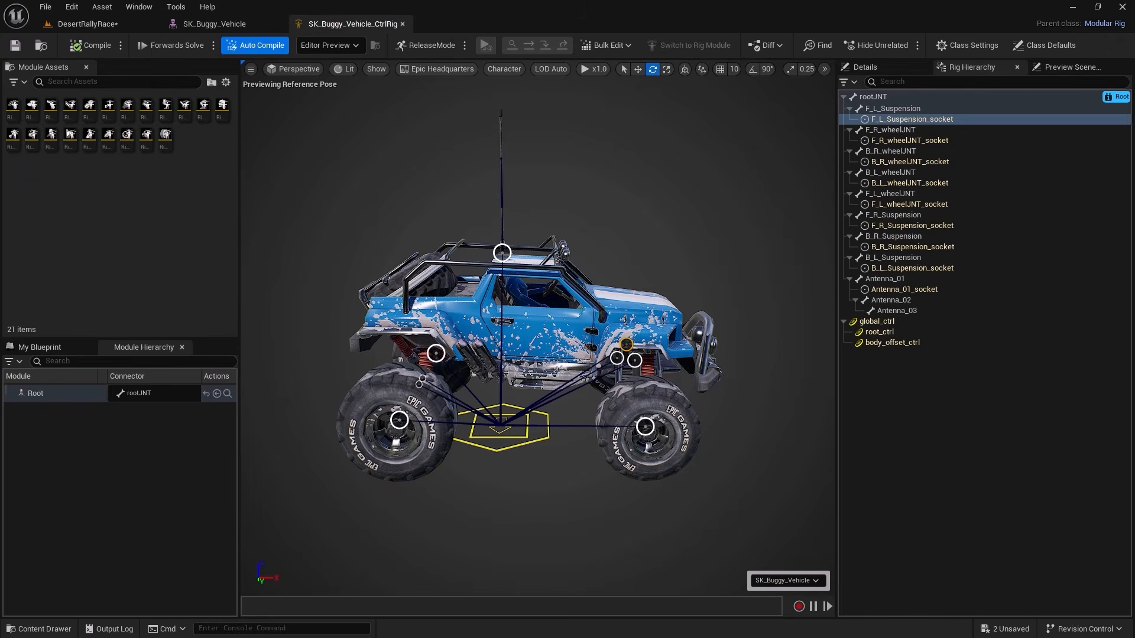
key("Escape")
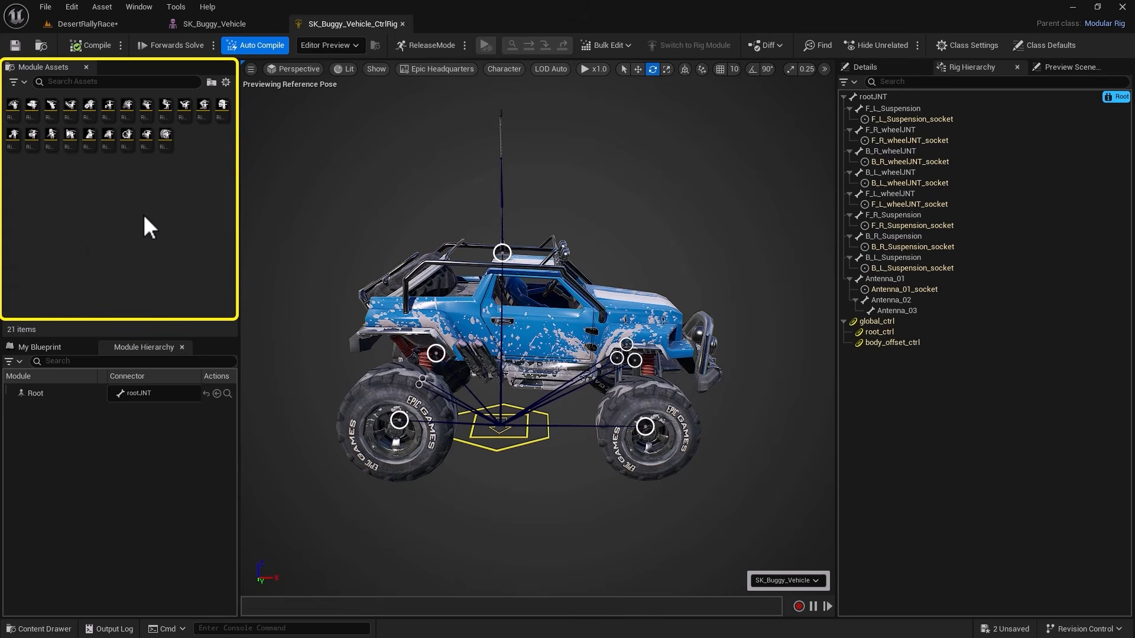
Set the thumbnail size of the rig module assets to Medium
left_click(227, 82)
mouse_move(299, 426)
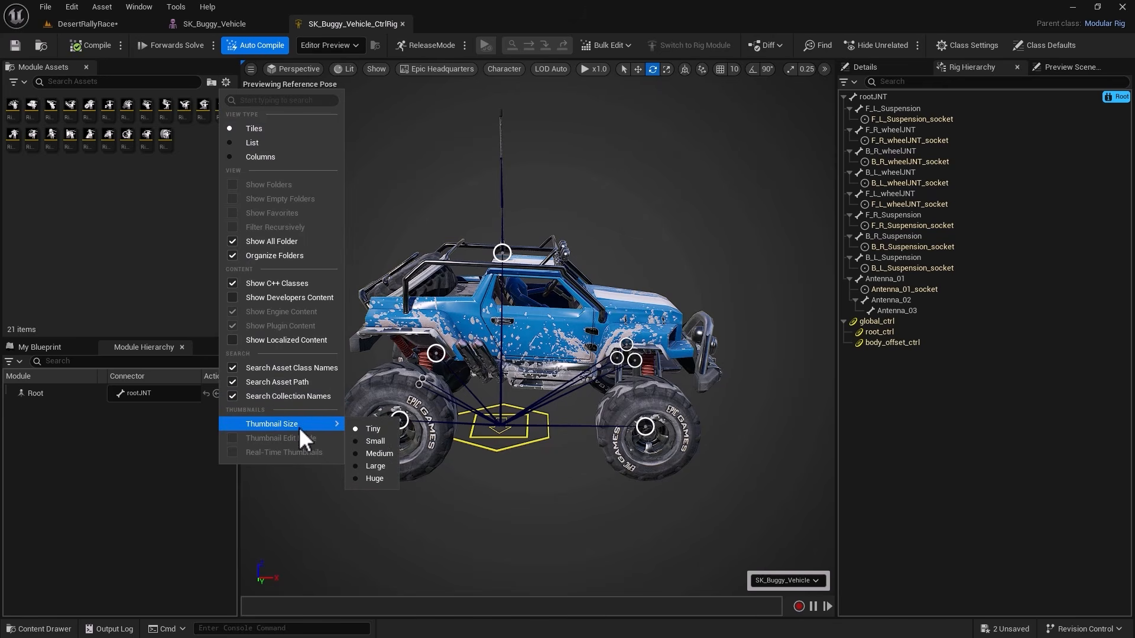
left_click(382, 453)
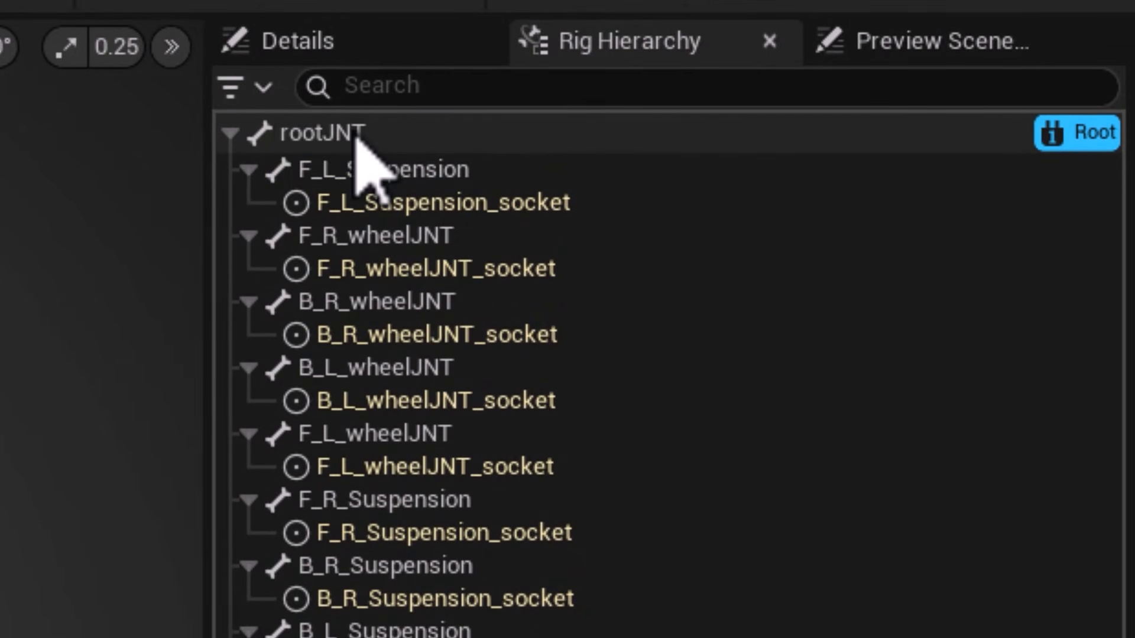
Examine the suspension and wheel joints with their sockets in the rig hierarchy, and select the Root module
left_click(368, 175)
left_click(381, 236)
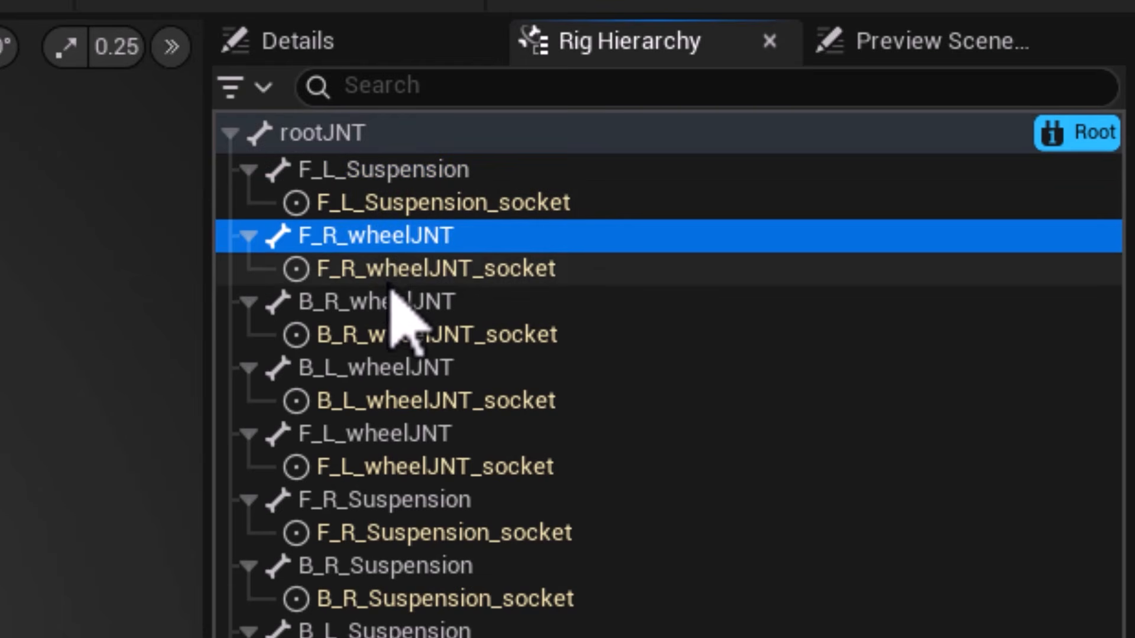
left_click(392, 304)
left_click(373, 371)
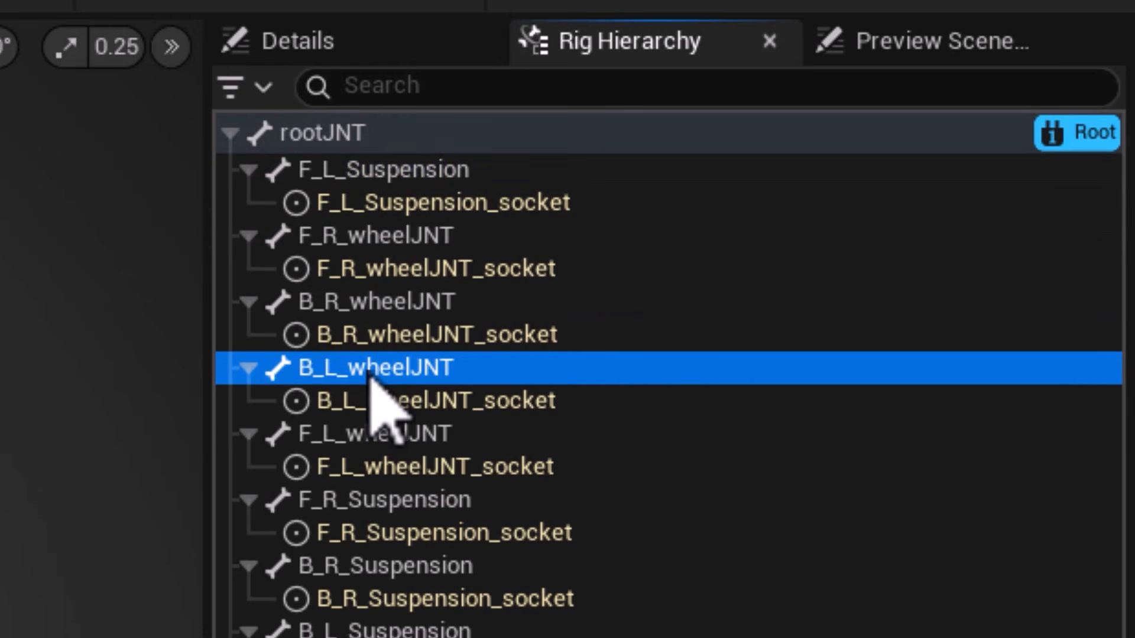
left_click(369, 438)
left_click(356, 501)
left_click(346, 569)
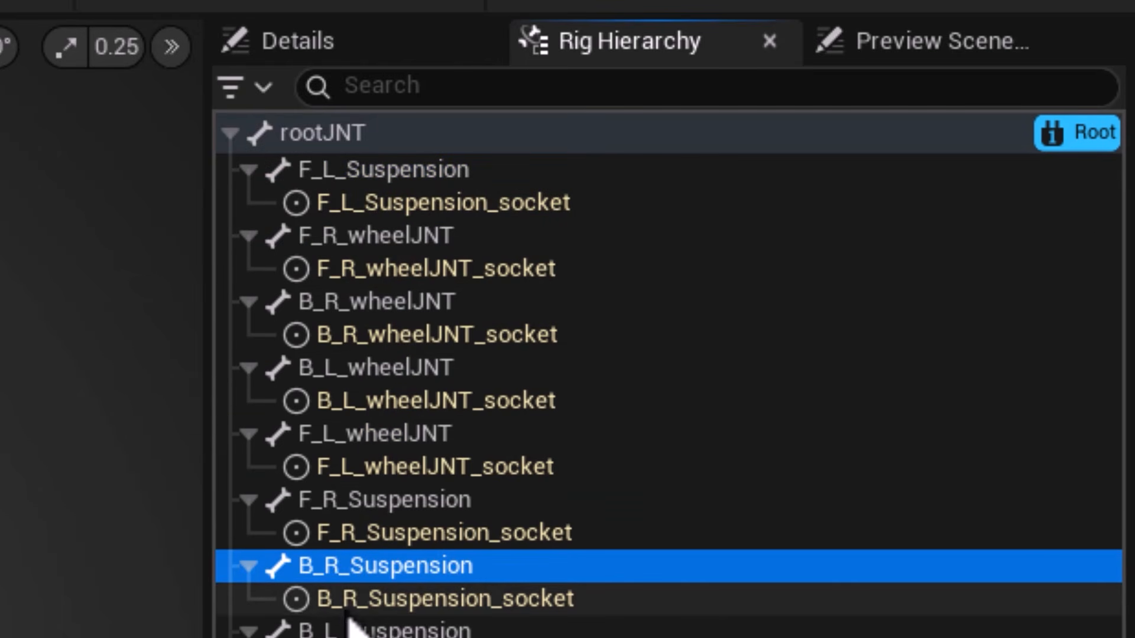
left_click(354, 630)
left_click(411, 208)
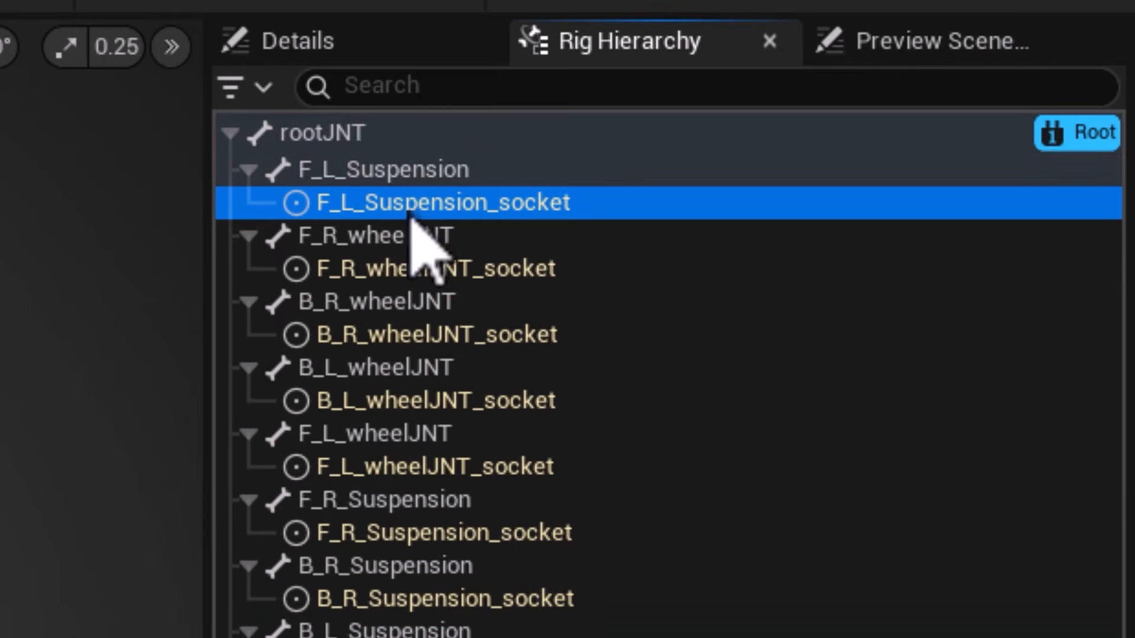
left_click(405, 277)
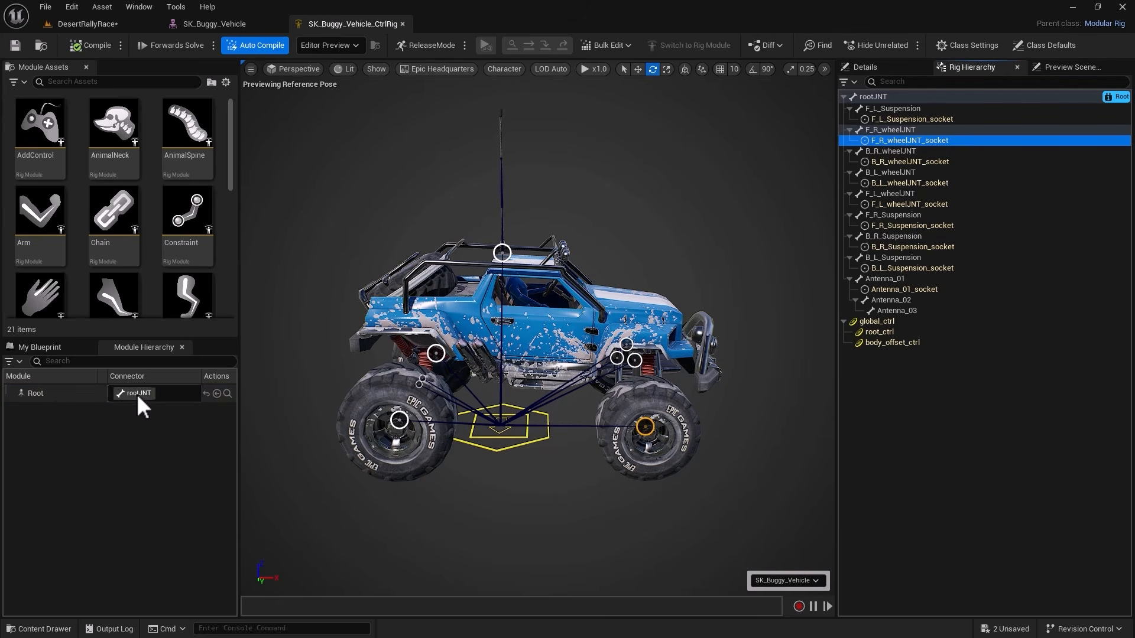
left_click(53, 394)
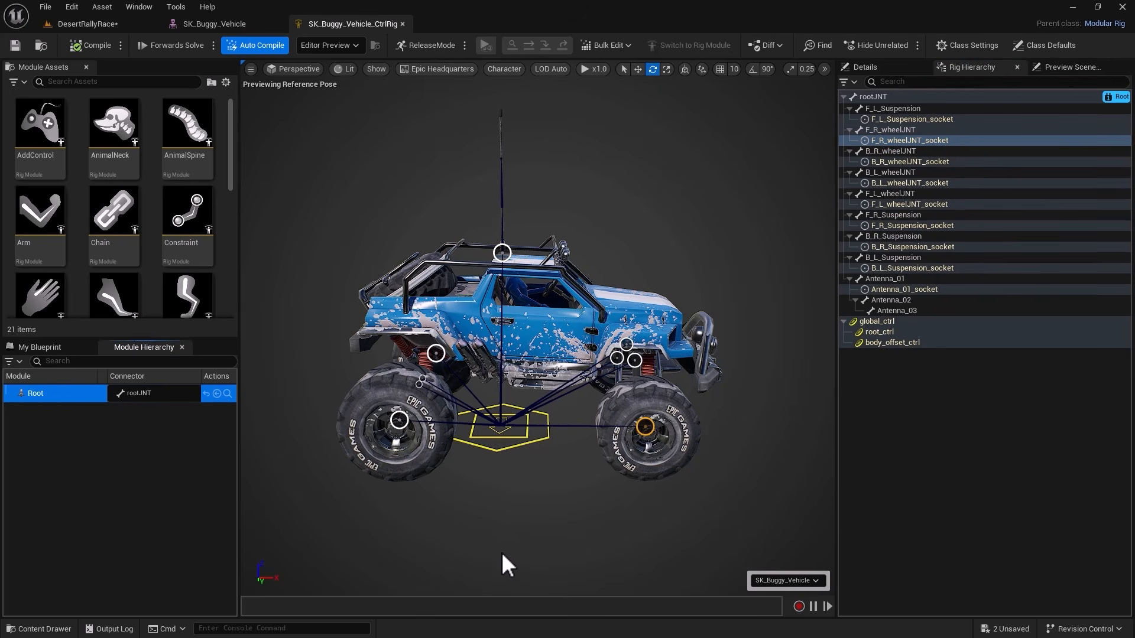
Inspect the global and body offset controls beneath the buggy by selecting their shapes in the viewport
right_click_drag(474, 543, 532, 543, "alt")
middle_click_drag(473, 542, 471, 505, "alt")
left_click(470, 468)
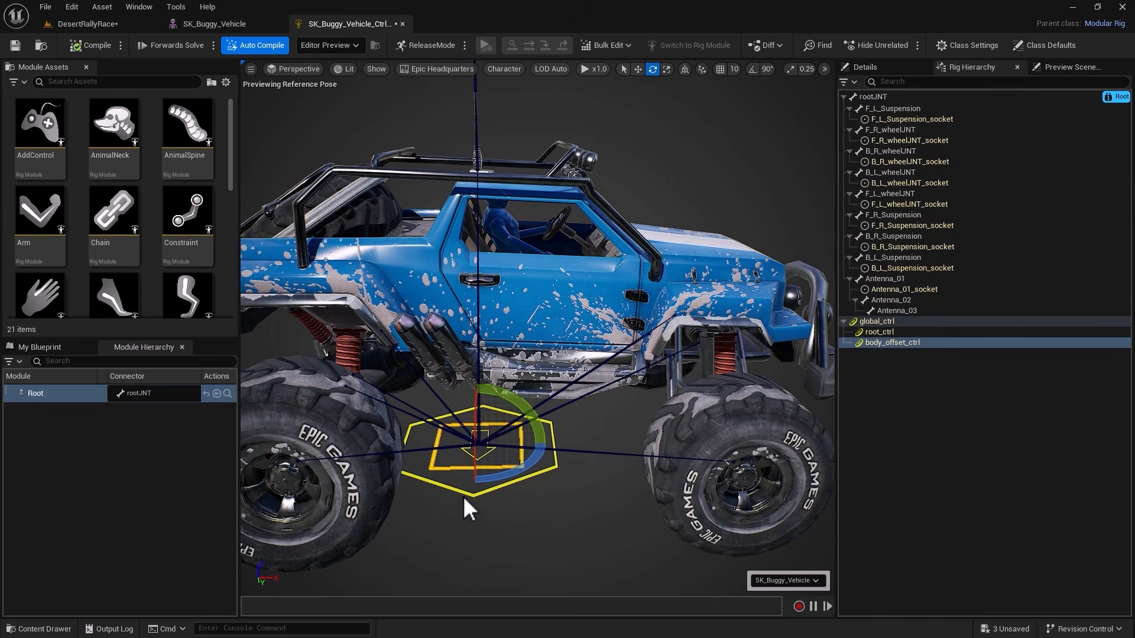
left_click(462, 495)
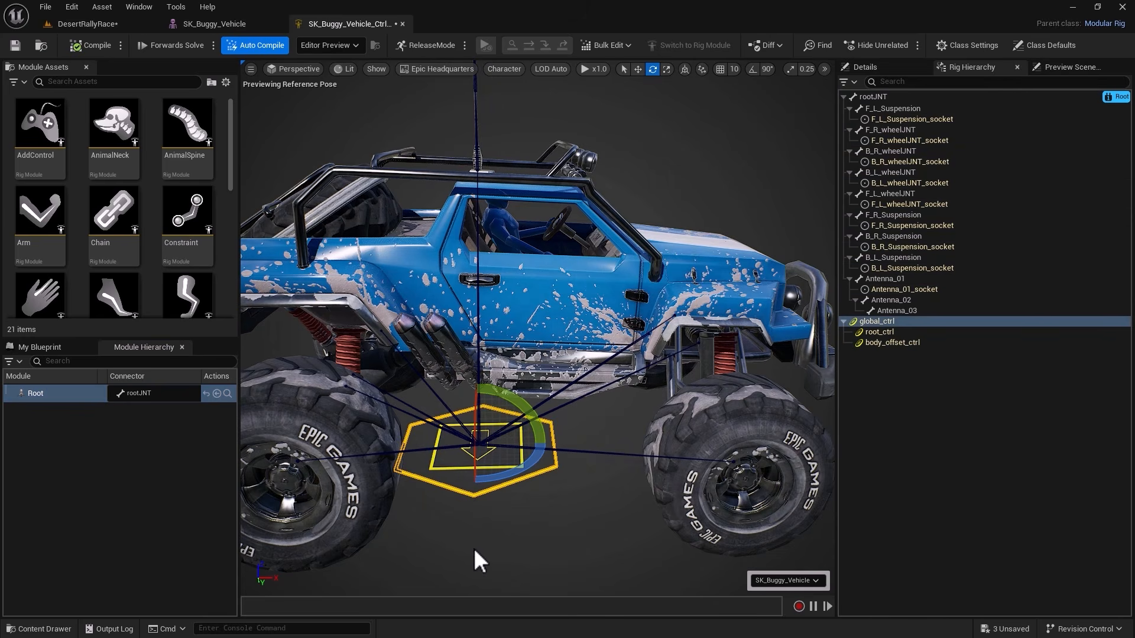
left_click(454, 469)
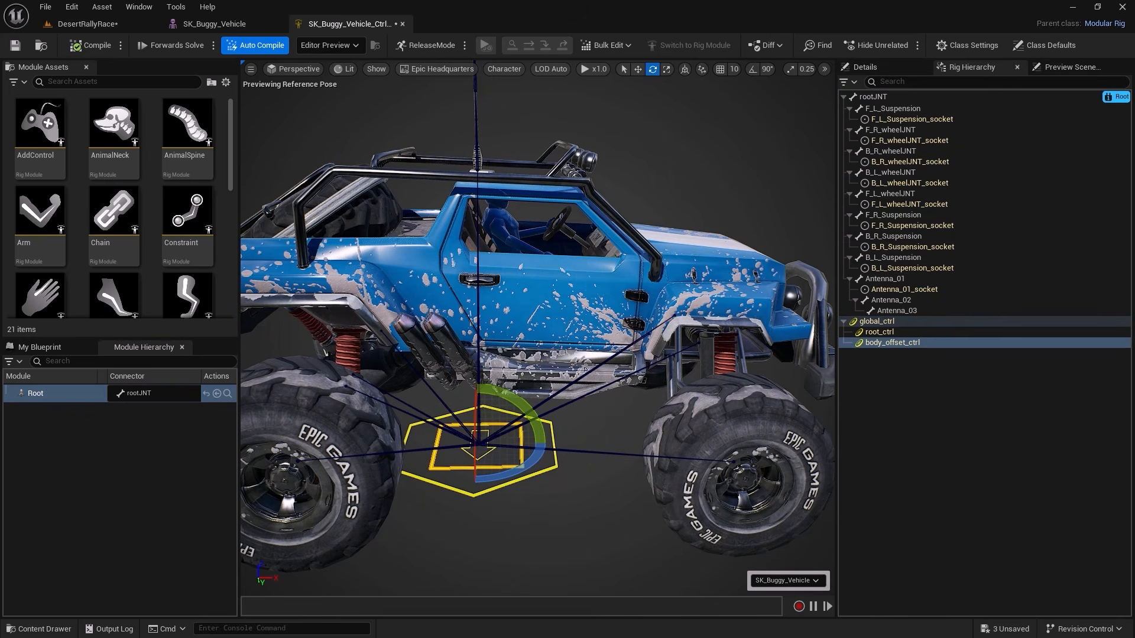
left_click(468, 453)
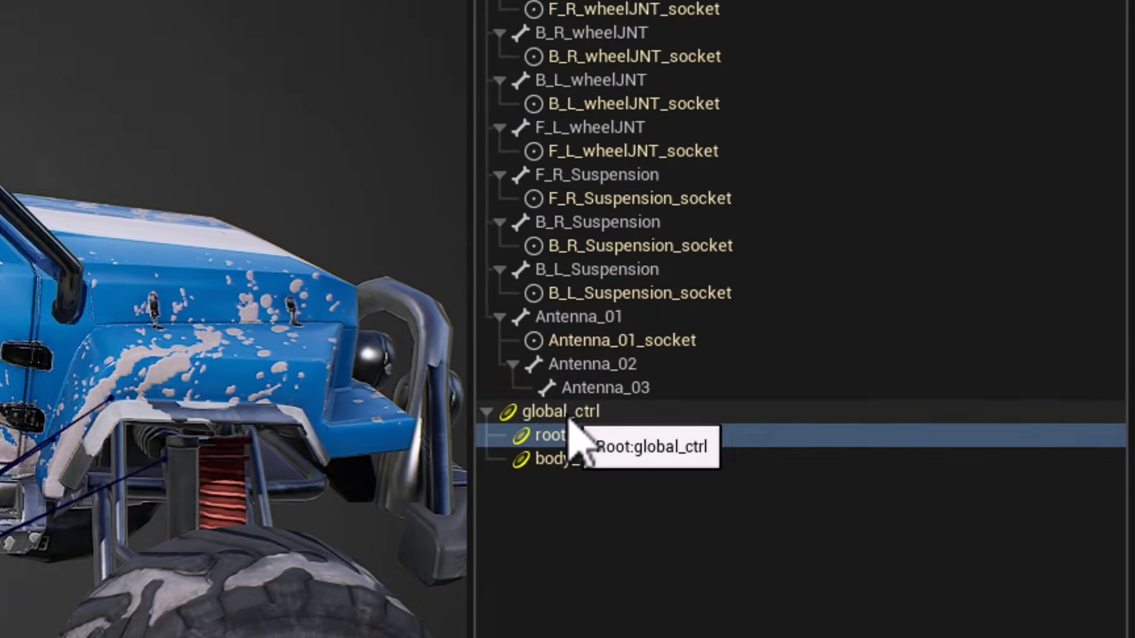
Select global_ctrl, root_ctrl and body_offset_ctrl one after another in the rig hierarchy, and clear the selection
left_click(851, 330)
left_click(850, 343)
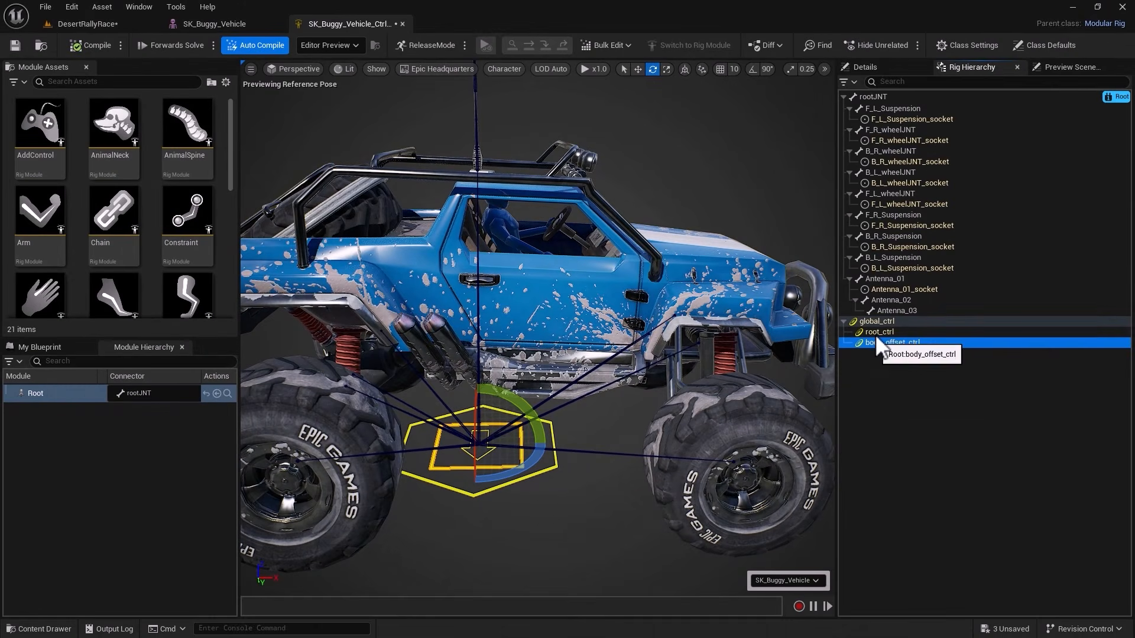
left_click(494, 477)
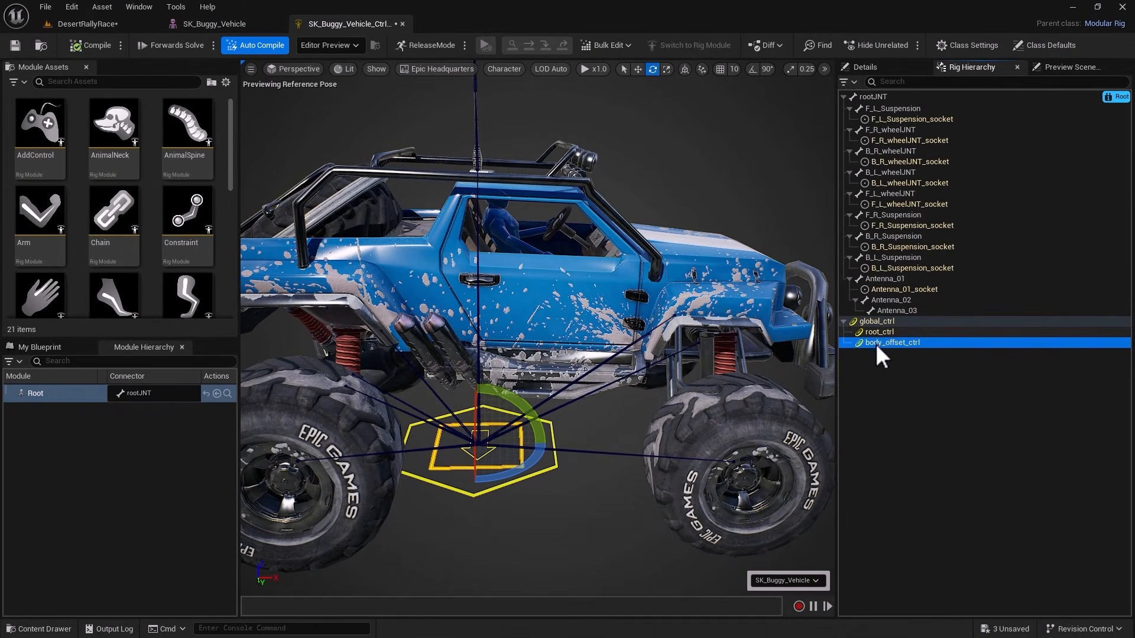
left_click(874, 324)
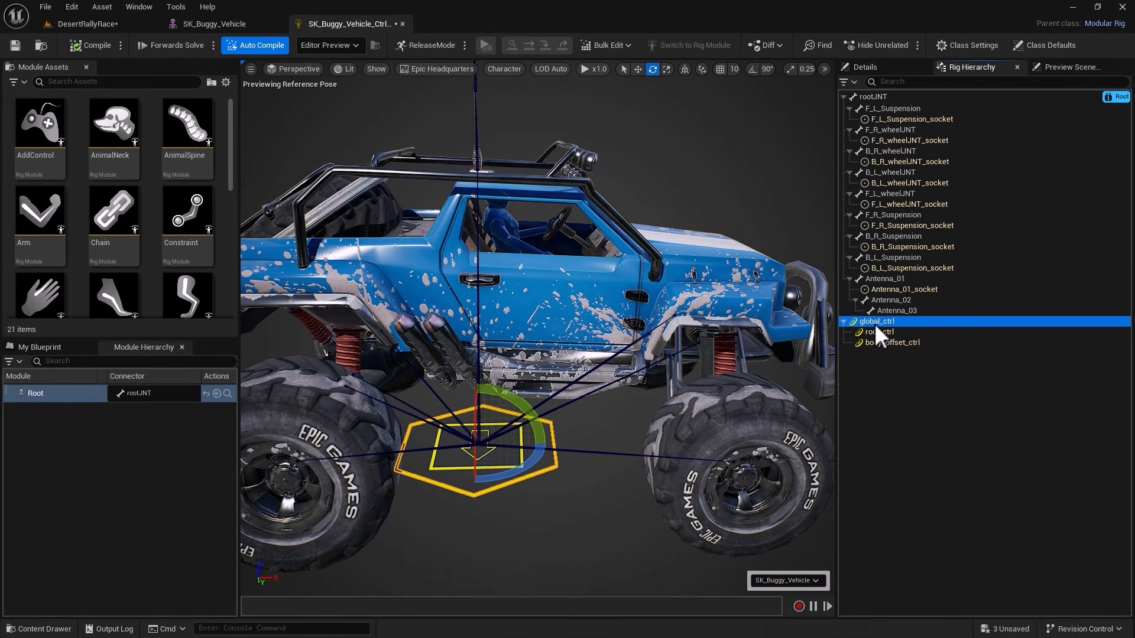
left_click(875, 333)
left_click(874, 343)
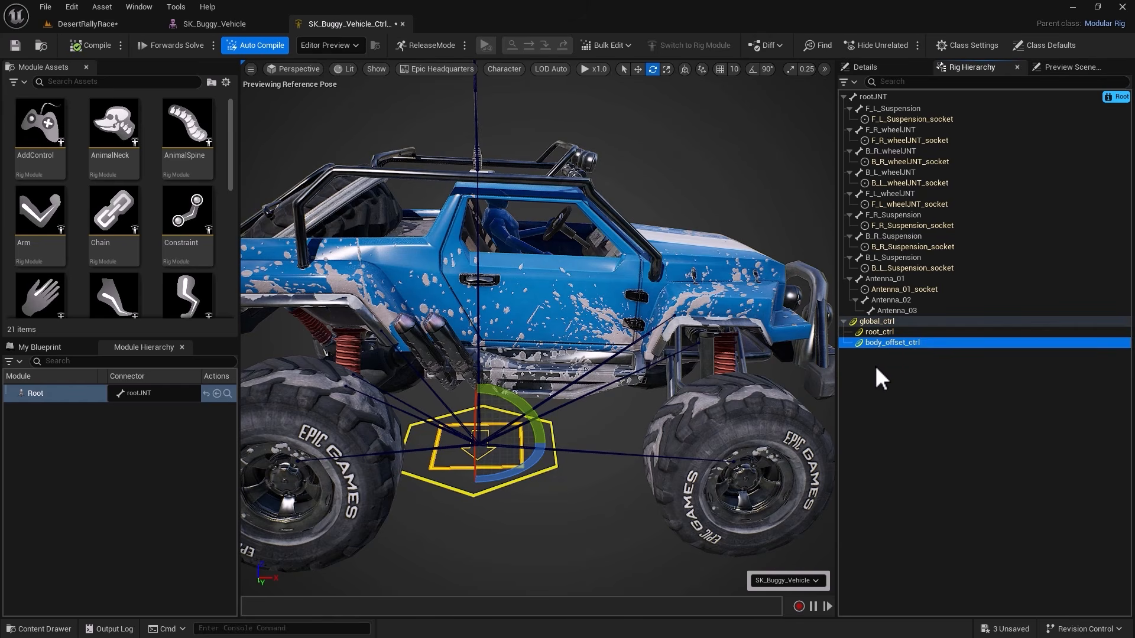
left_click(875, 365)
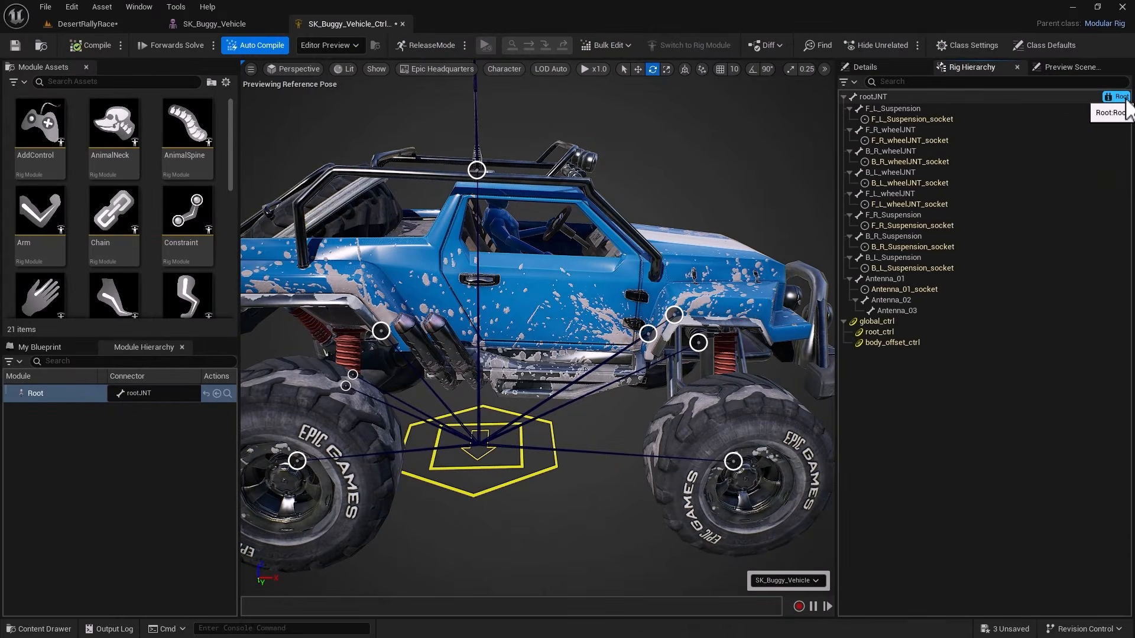
Select the Root module and examine its details, from the control names to the Root Ctrl Settings shape and transform
left_click(69, 424)
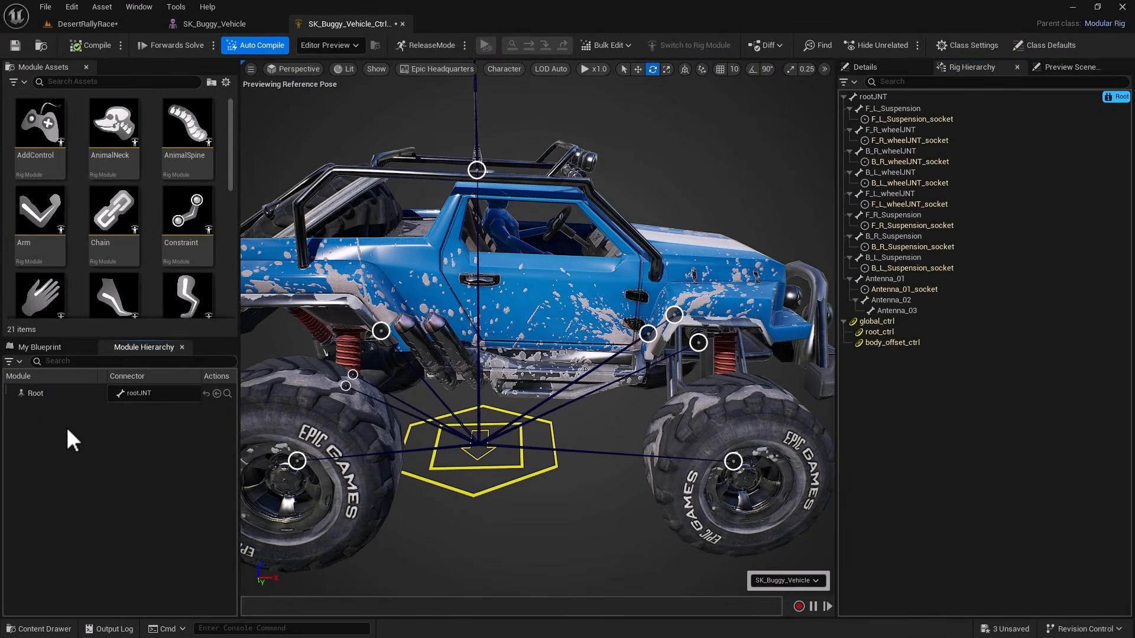
left_click(44, 398)
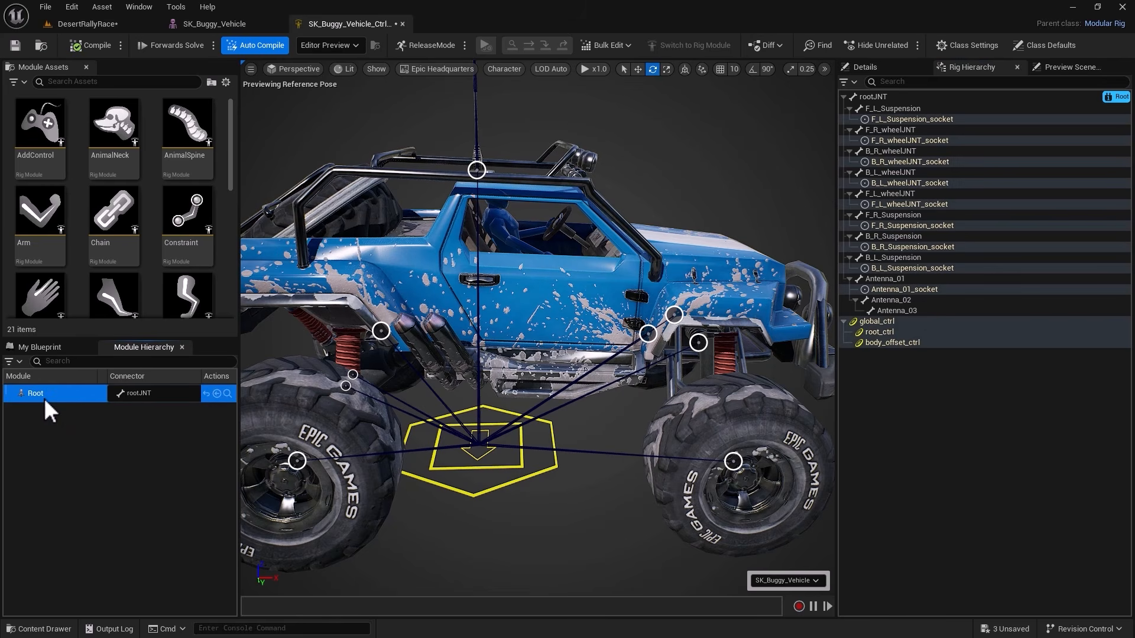
left_click(874, 70)
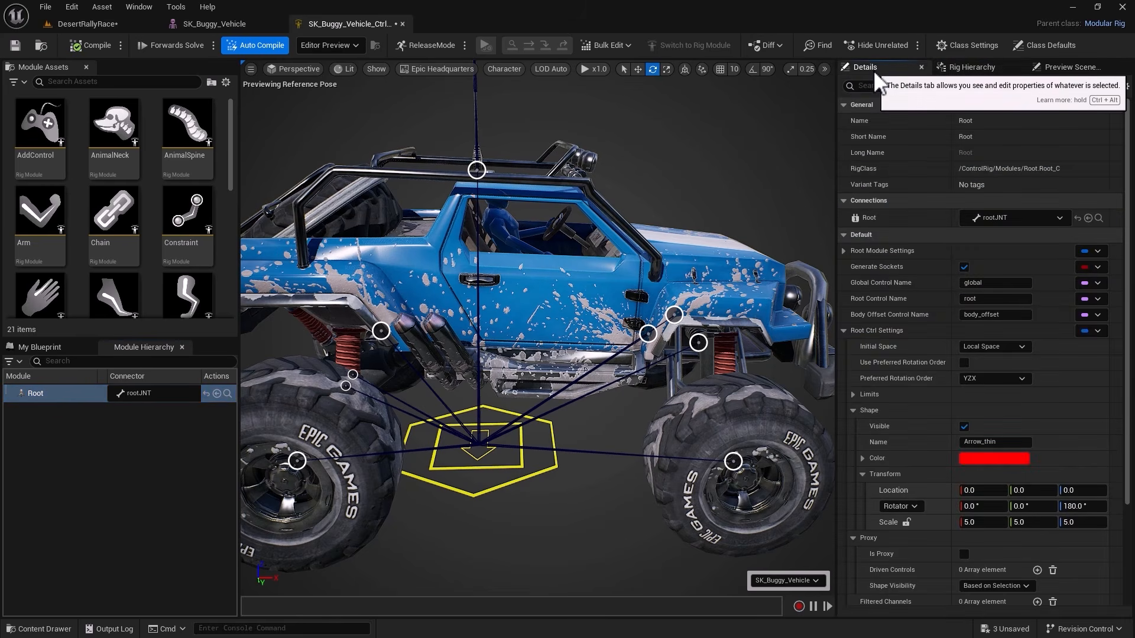
scroll(892, 307, "down", 3)
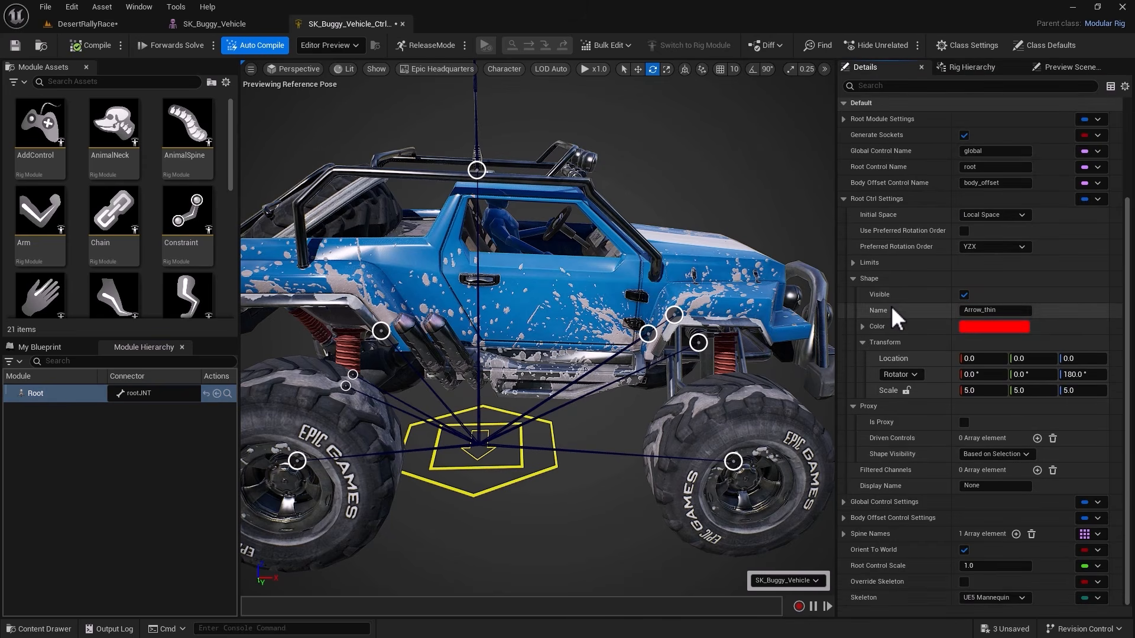
scroll(891, 304, "up", 3)
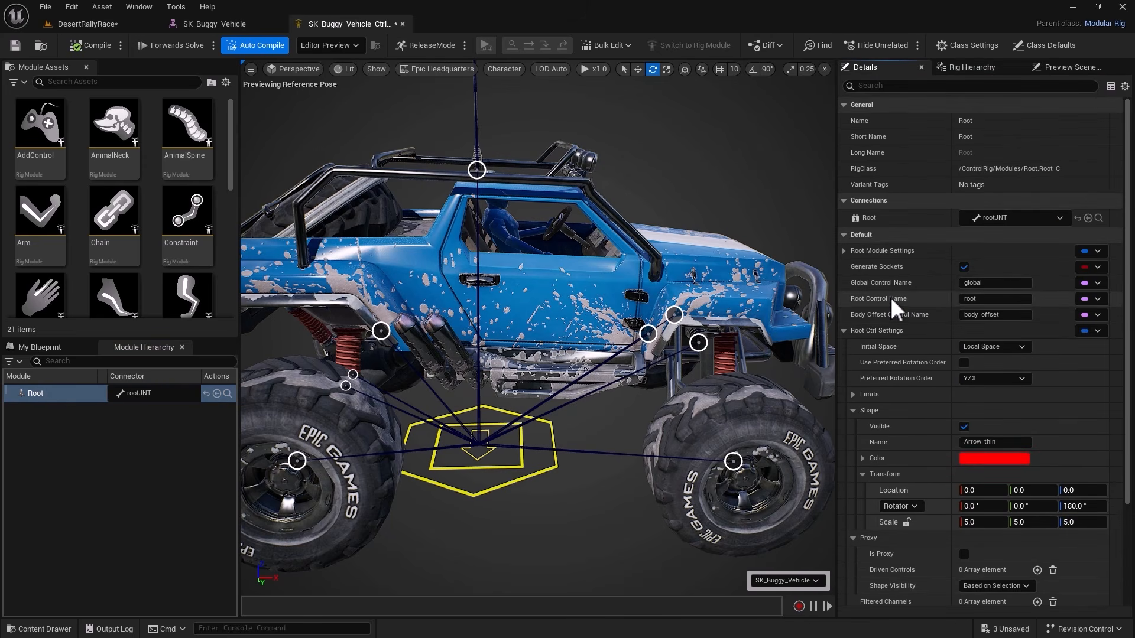
scroll(892, 293, "down", 3)
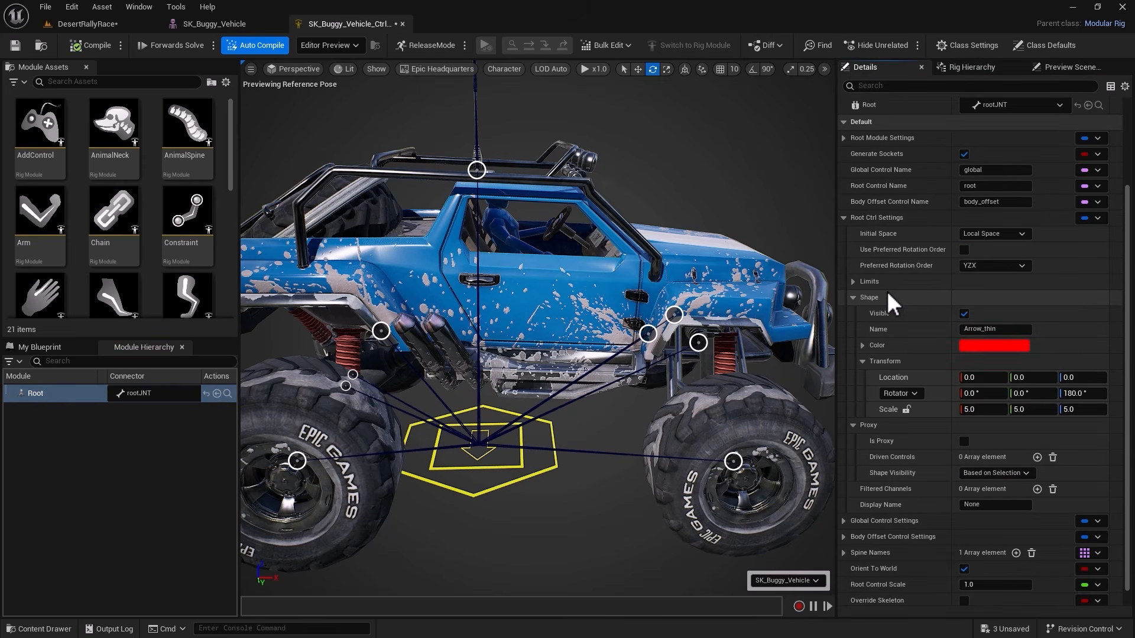
Examine the transform and shape properties of body_offset_ctrl, and return to the rig hierarchy with the Root module selected
left_click(473, 470)
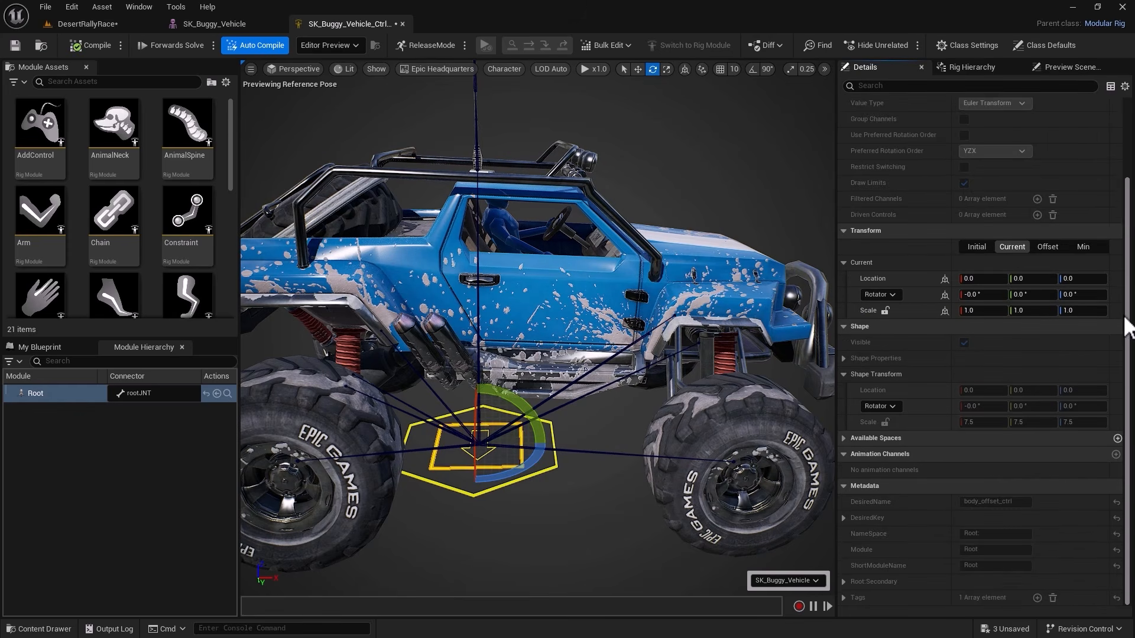
left_click_drag(1128, 283, 1128, 338)
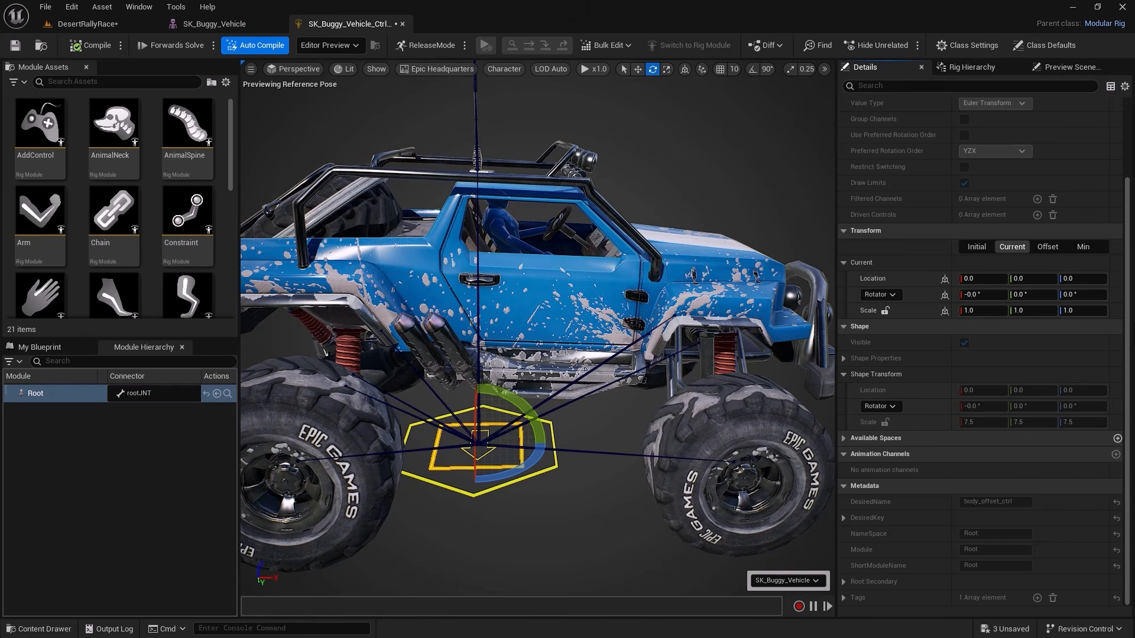
left_click(44, 394)
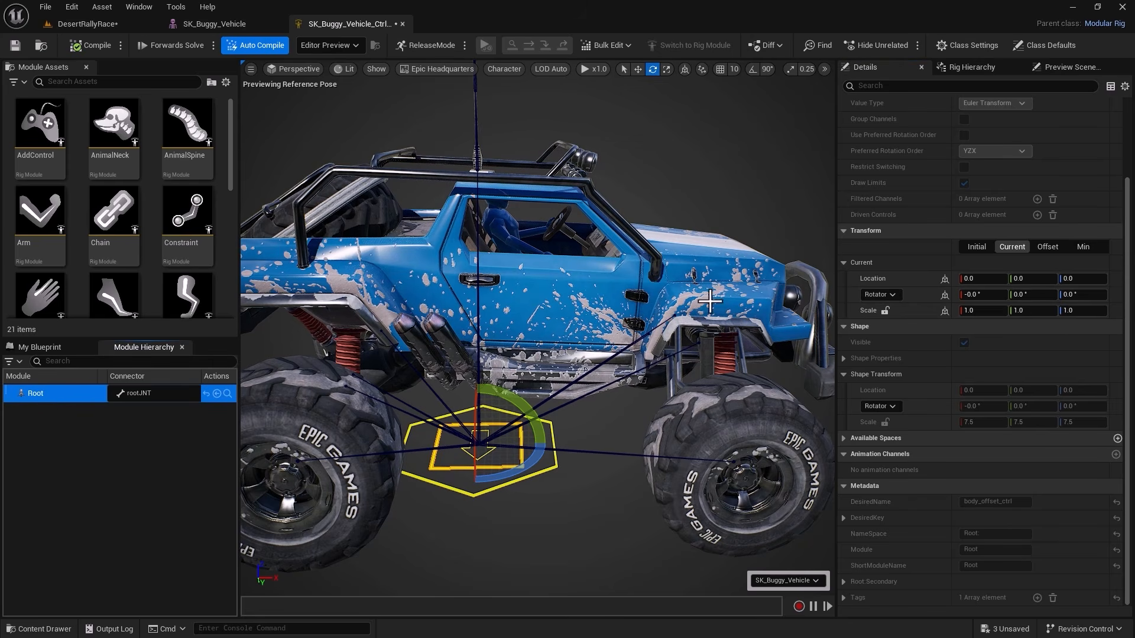
left_click(973, 67)
left_click(55, 396)
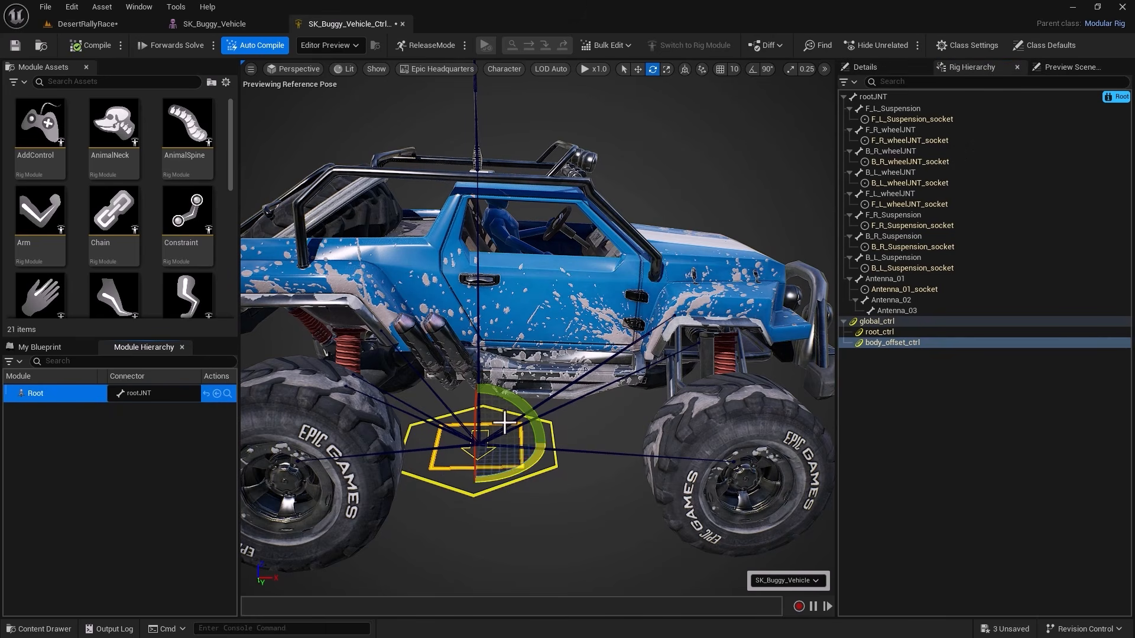
Examine the transform and shape properties of global_ctrl and root_ctrl
left_click(468, 495)
left_click(864, 71)
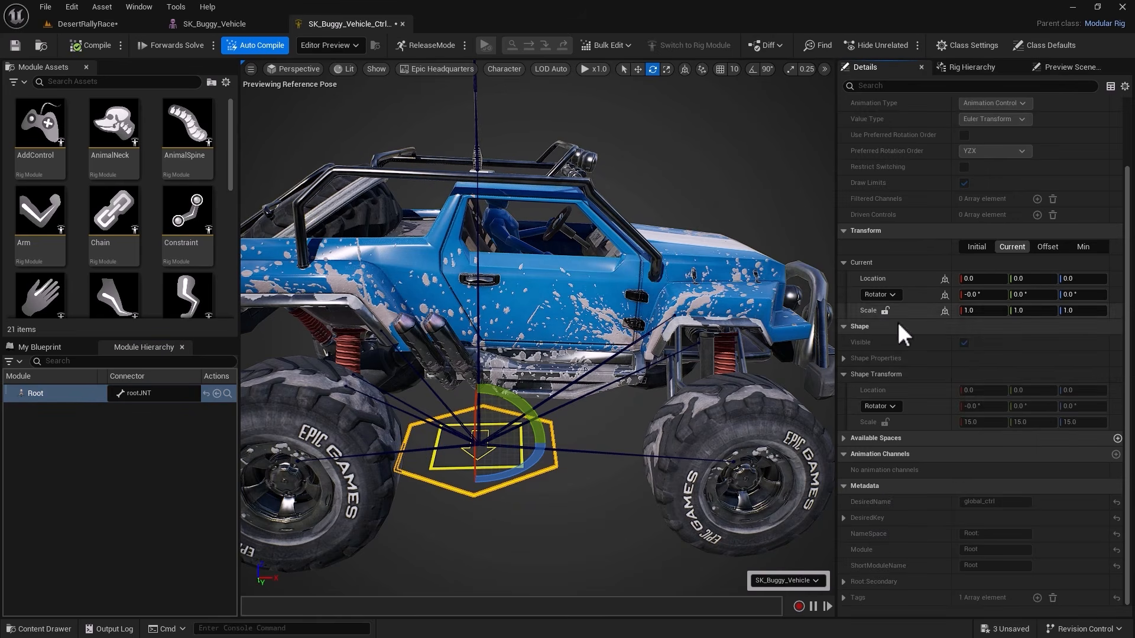
left_click(491, 570)
left_click(472, 489)
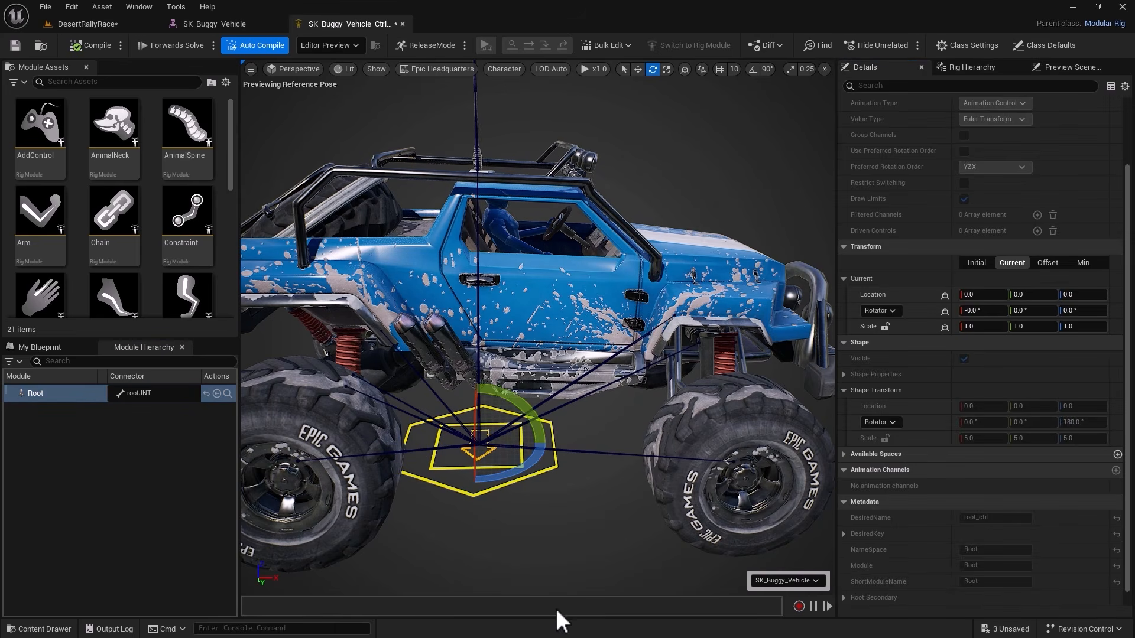
scroll(537, 539, "down", 3)
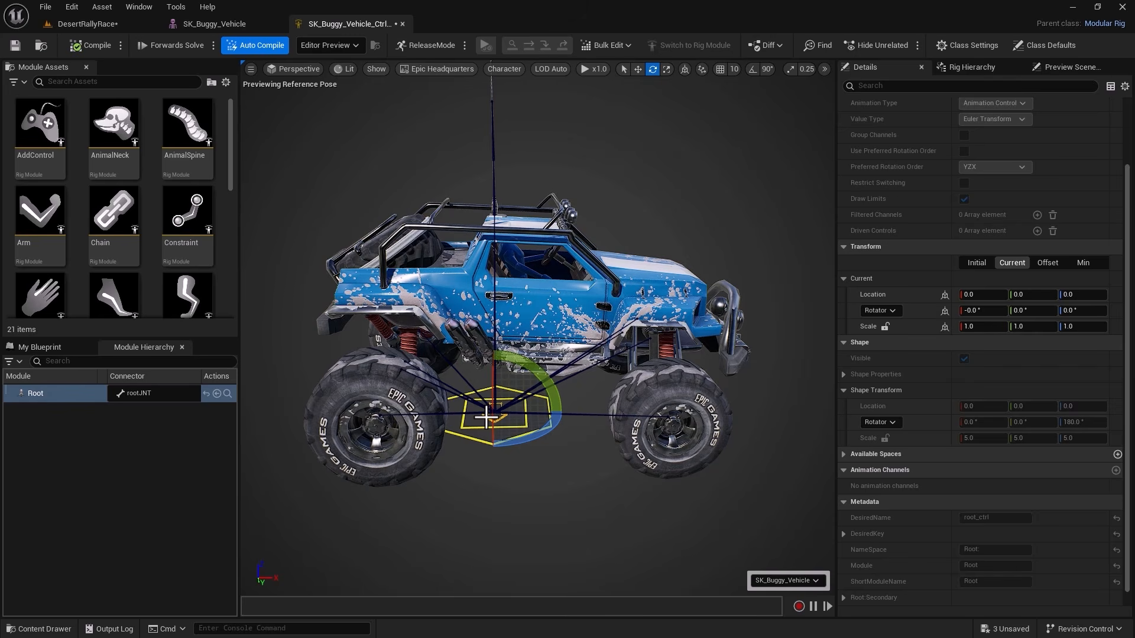
Bring up the Root module's details and expand its Root Ctrl Settings
left_click(52, 394)
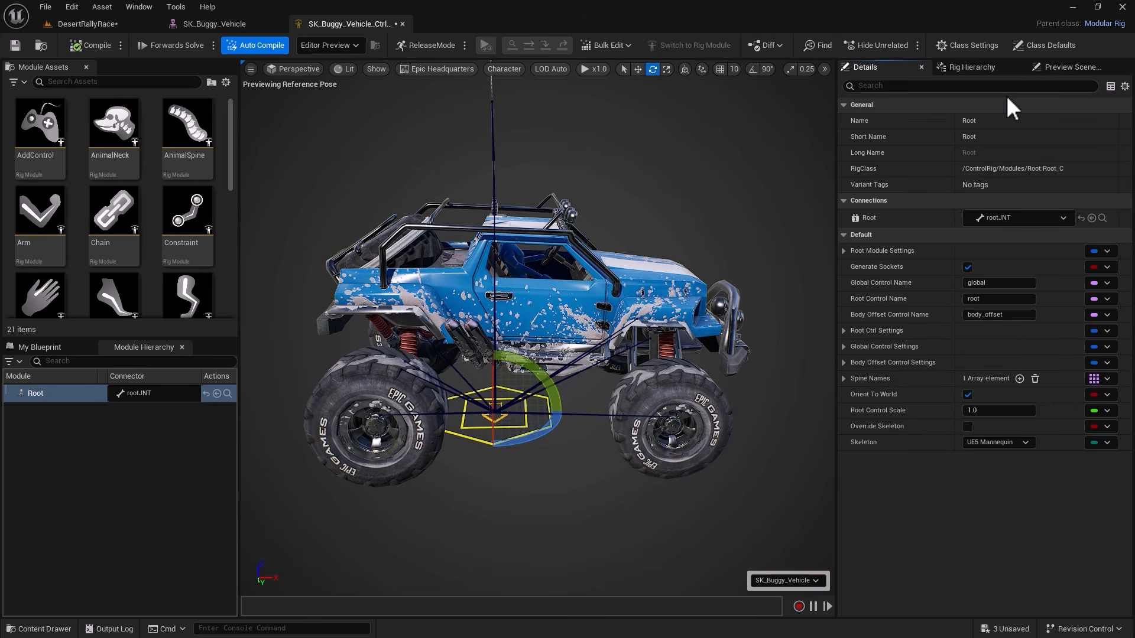
left_click(973, 67)
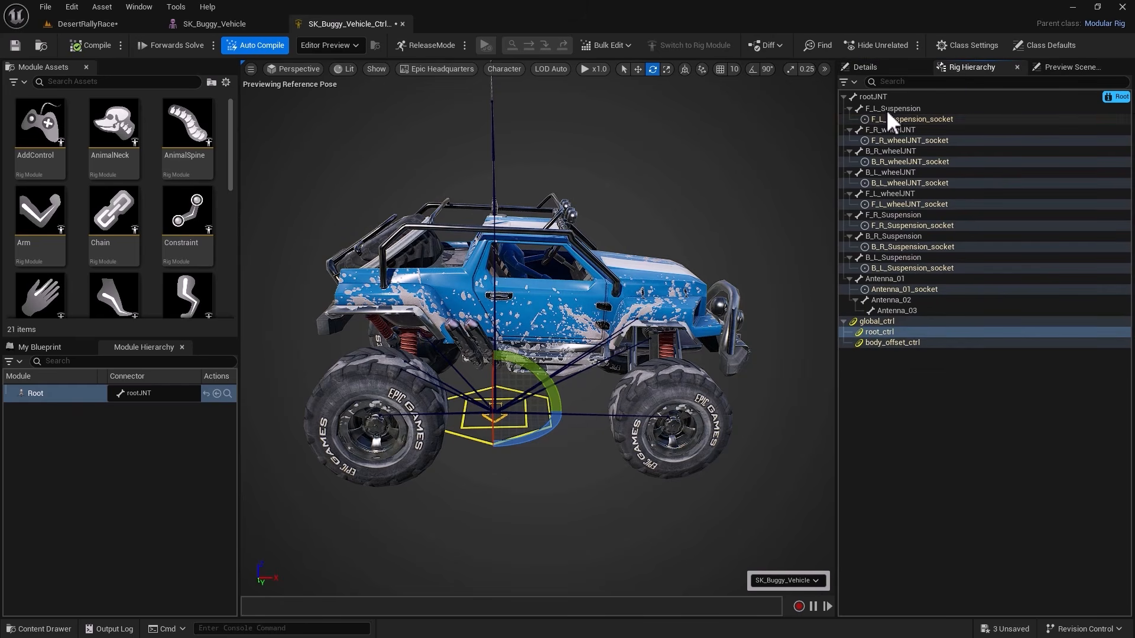
left_click(875, 67)
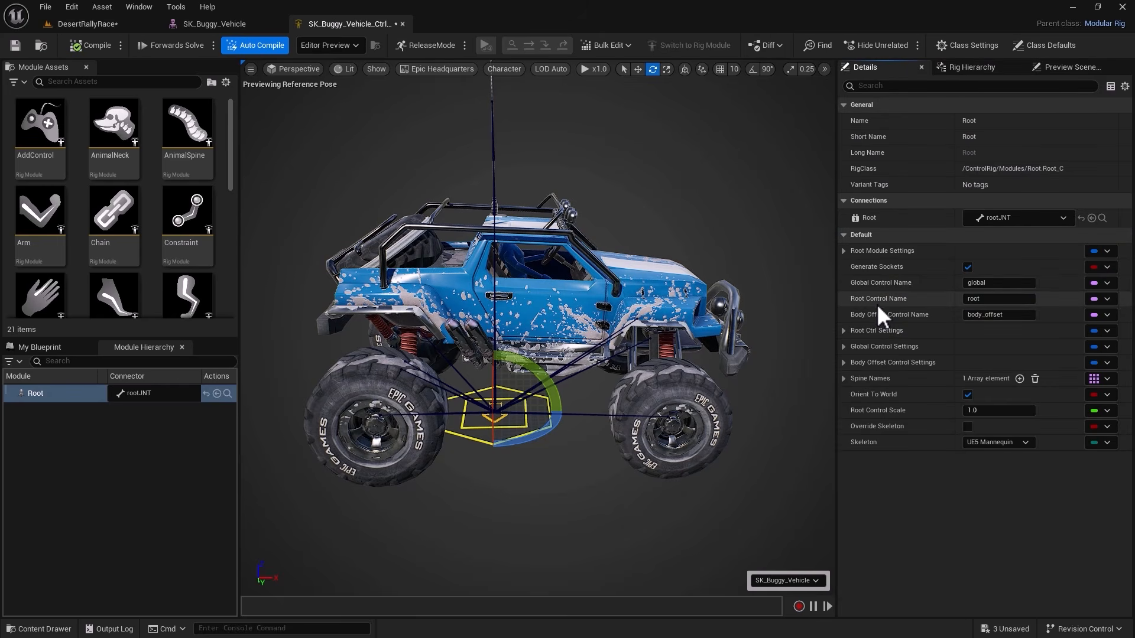
left_click(843, 331)
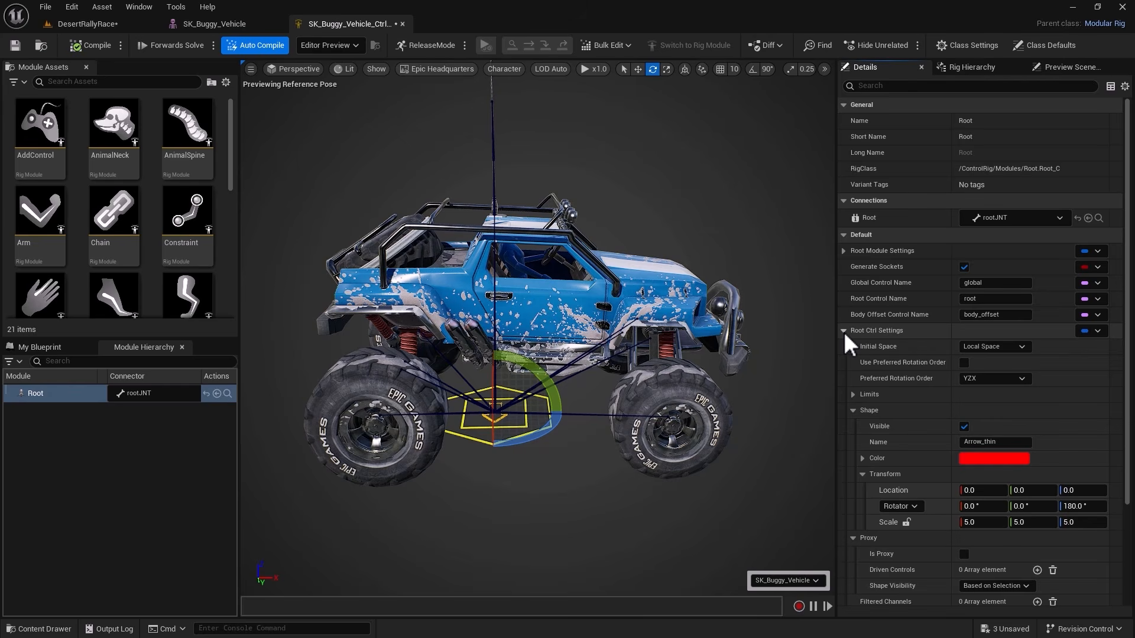
Toggle the root control shape's visibility off and on again, and set its shape transform's Z rotation to 90°
left_click(963, 426)
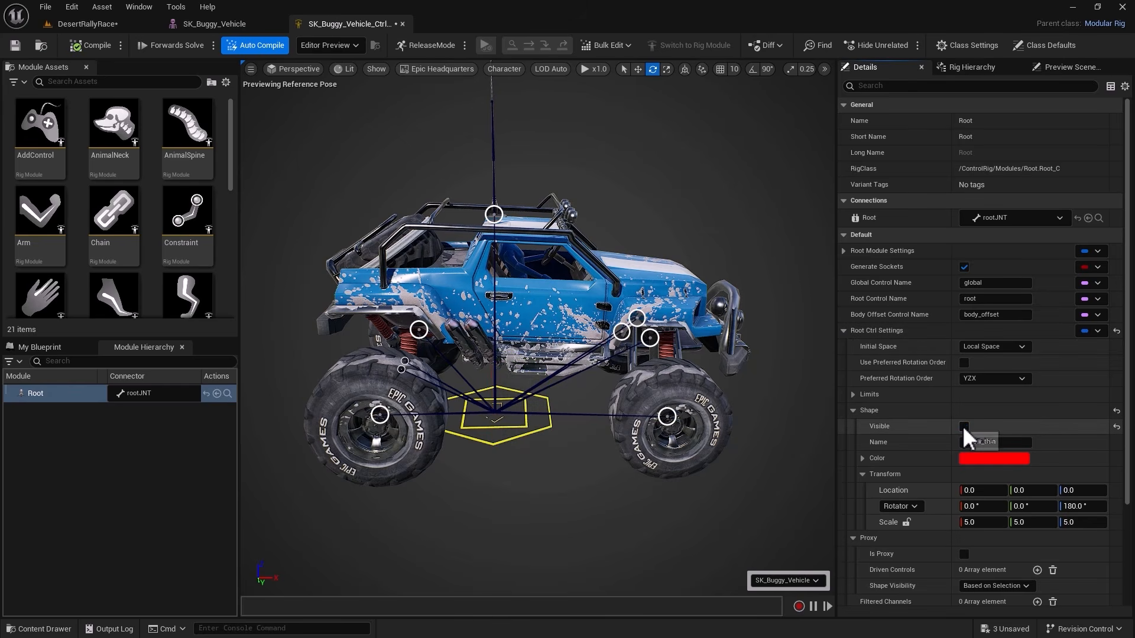
scroll(881, 473, "down", 1)
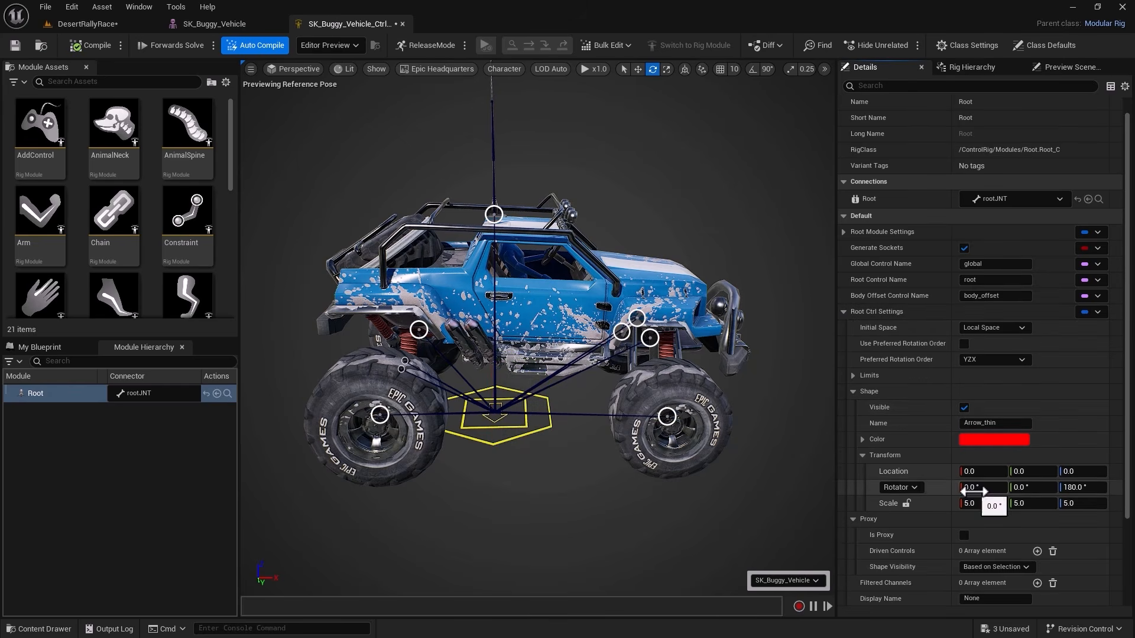
left_click(1076, 492)
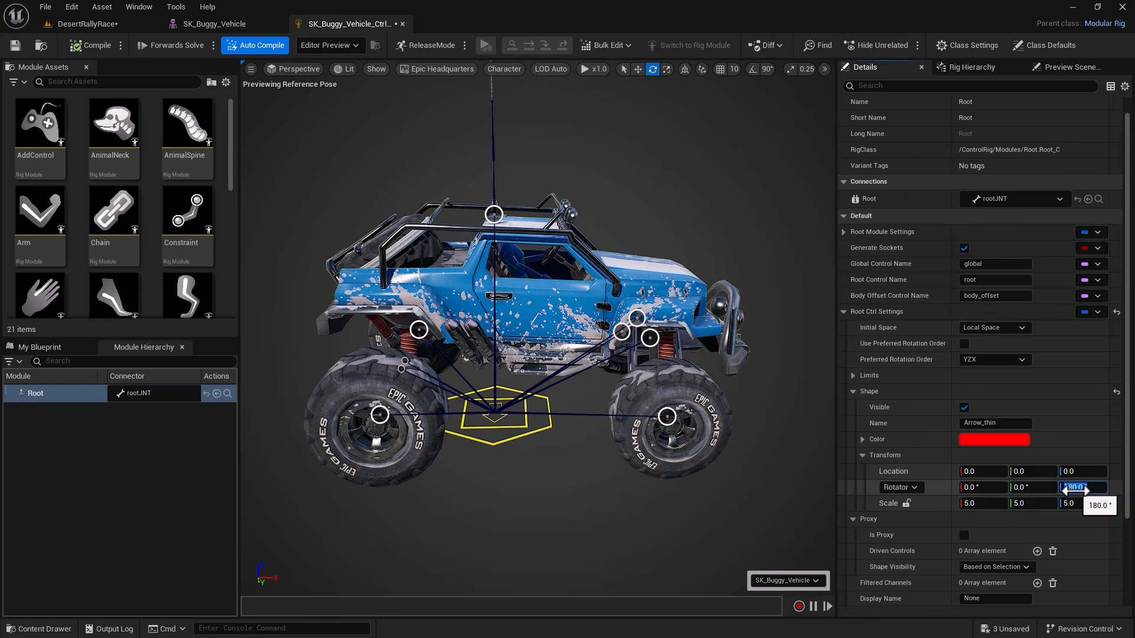
type("90")
key("Return")
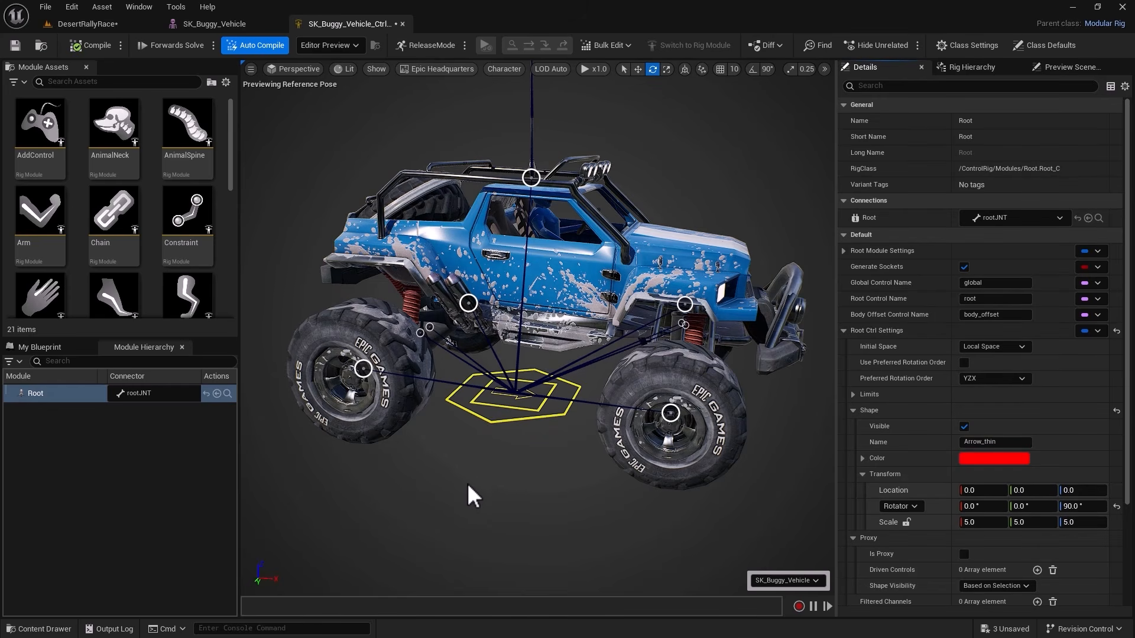
left_click_drag(453, 468, 457, 461, "alt")
right_click_drag(454, 468, 414, 468, "alt")
left_click_drag(453, 468, 477, 461, "alt")
right_click_drag(477, 461, 554, 502, "alt")
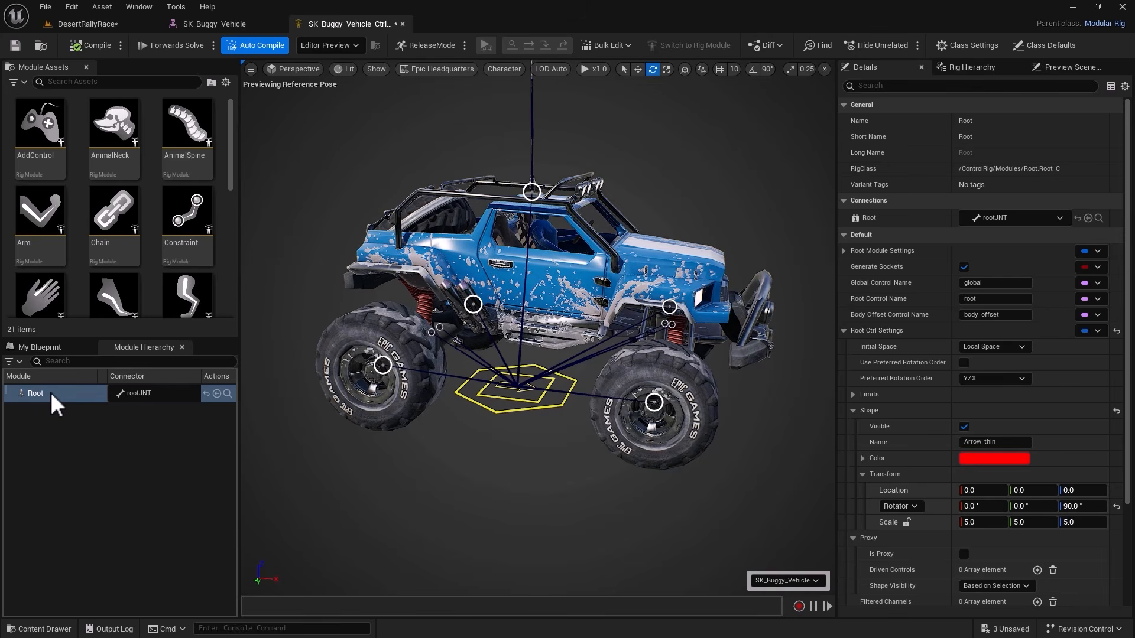
Add a second Root module to the module hierarchy, keeping its default name Root_1
left_click(61, 456)
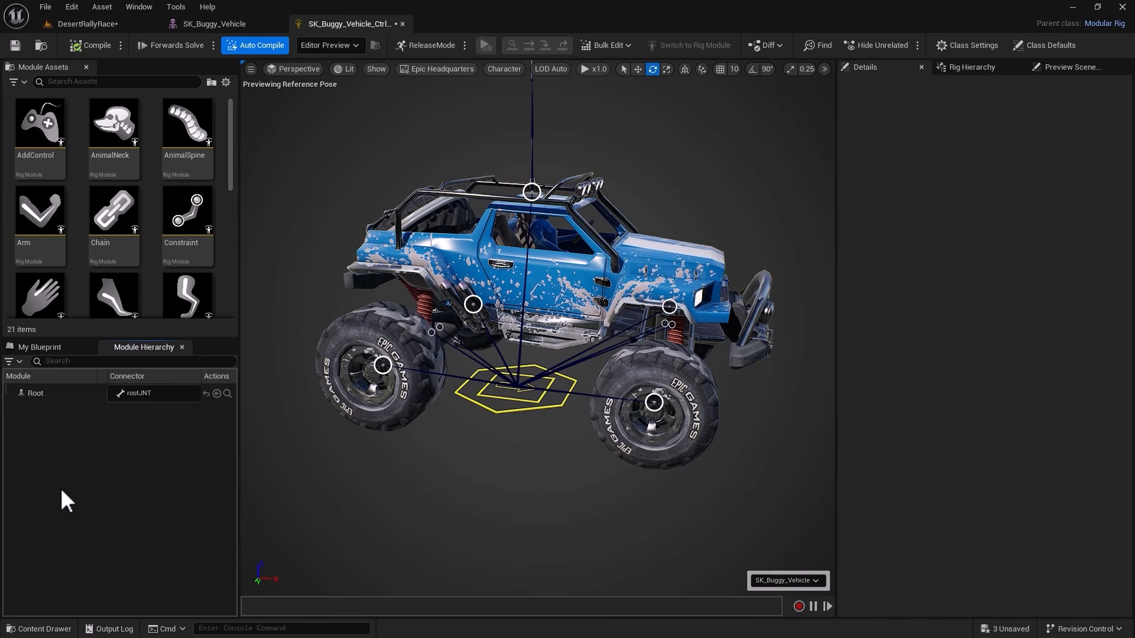
right_click(62, 467)
mouse_move(81, 493)
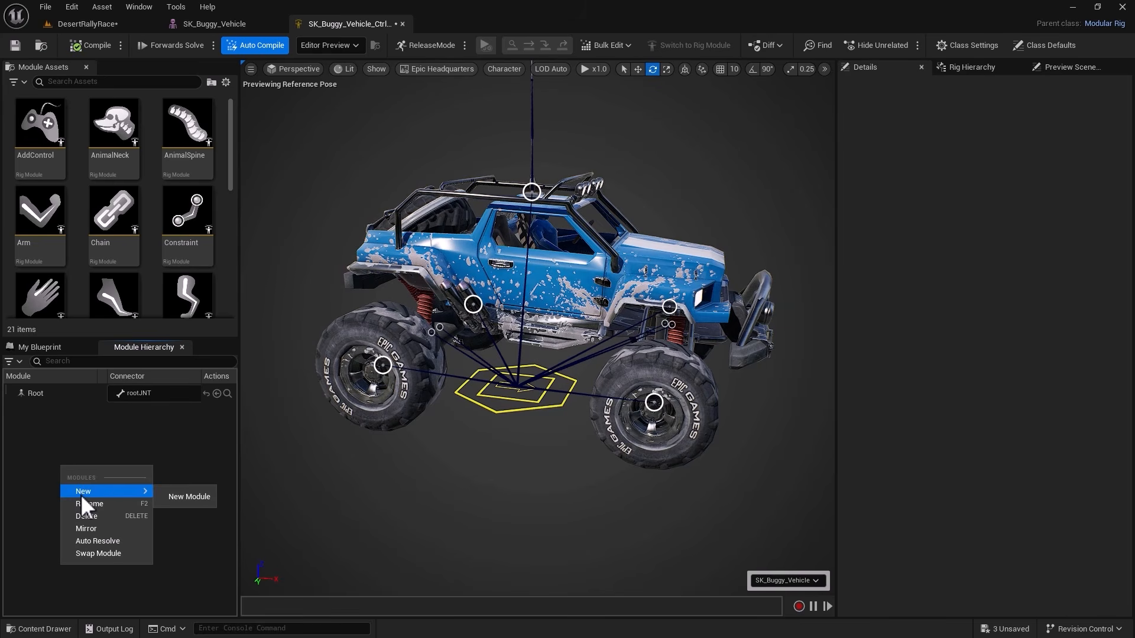
left_click(189, 497)
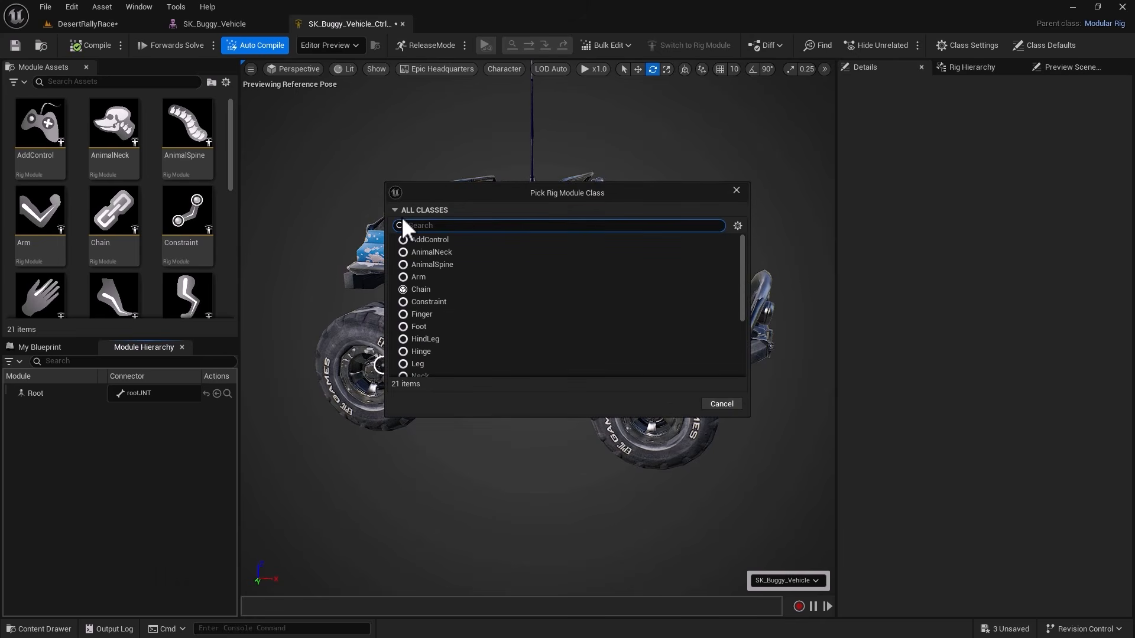
type("root")
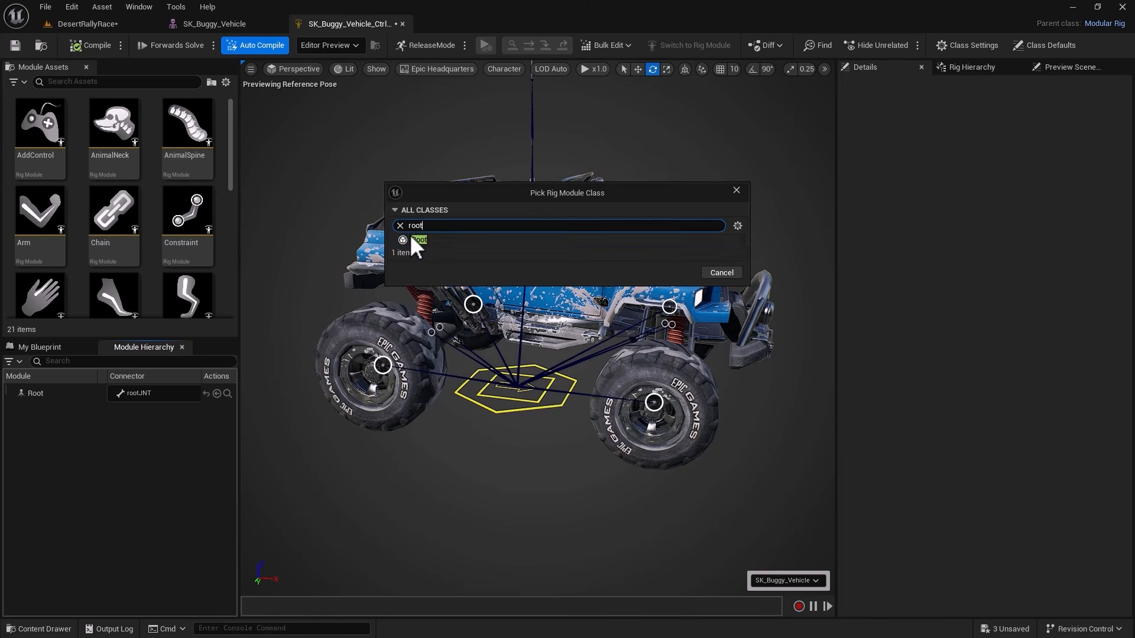
left_click(410, 239)
left_click(675, 272)
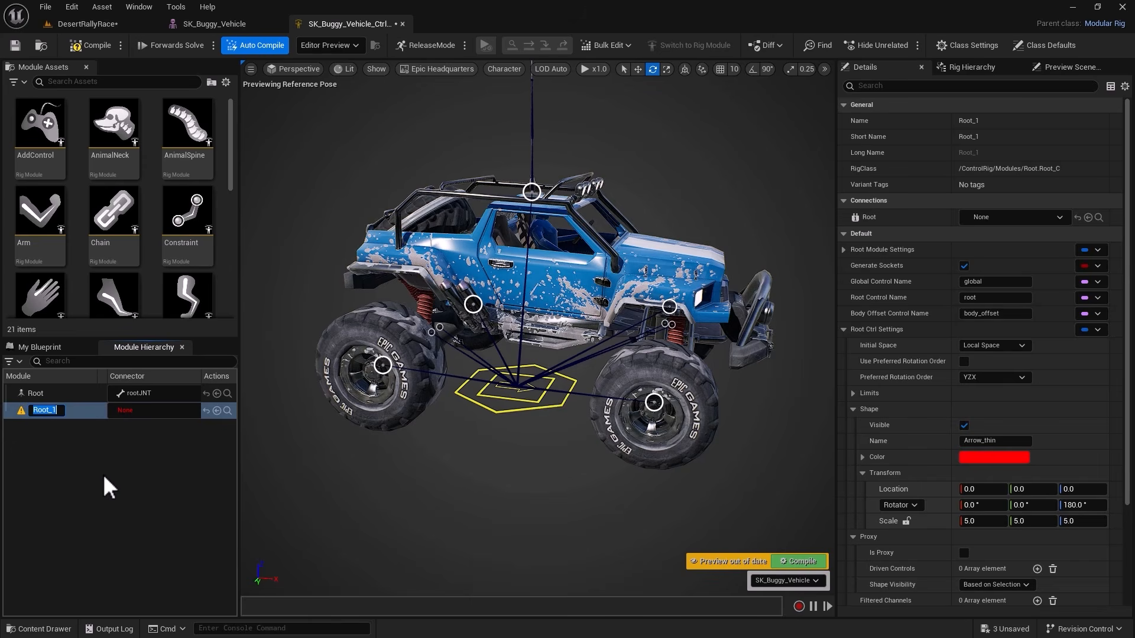
left_click(70, 433)
left_click(44, 413)
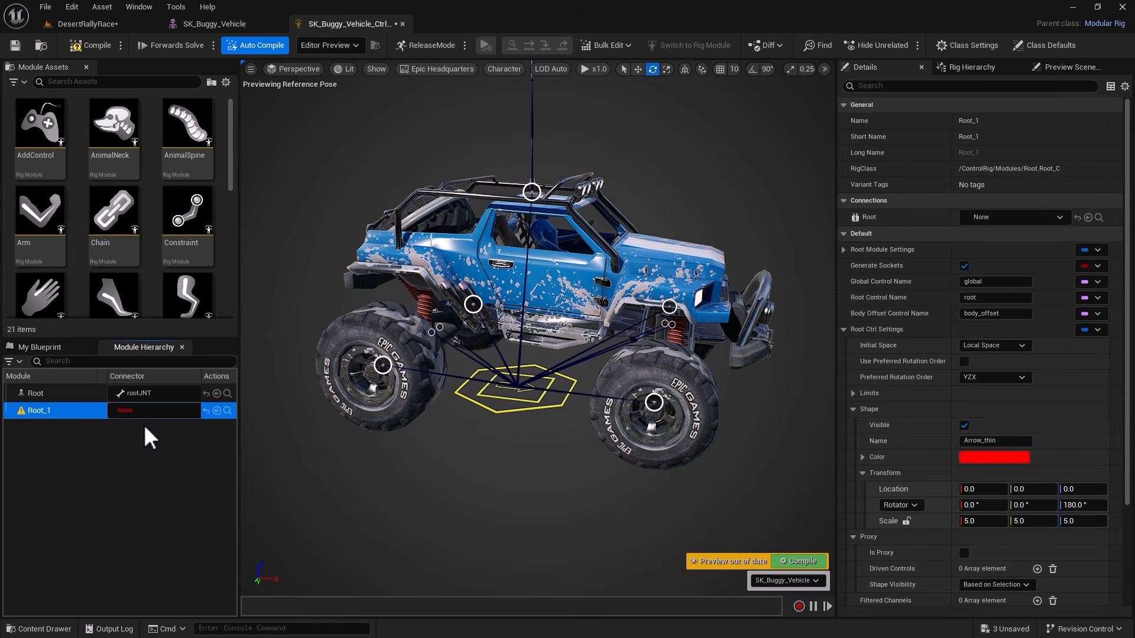
Connect the Root_1 module to the rootJNT bone, and delete that duplicate module again
left_click(964, 68)
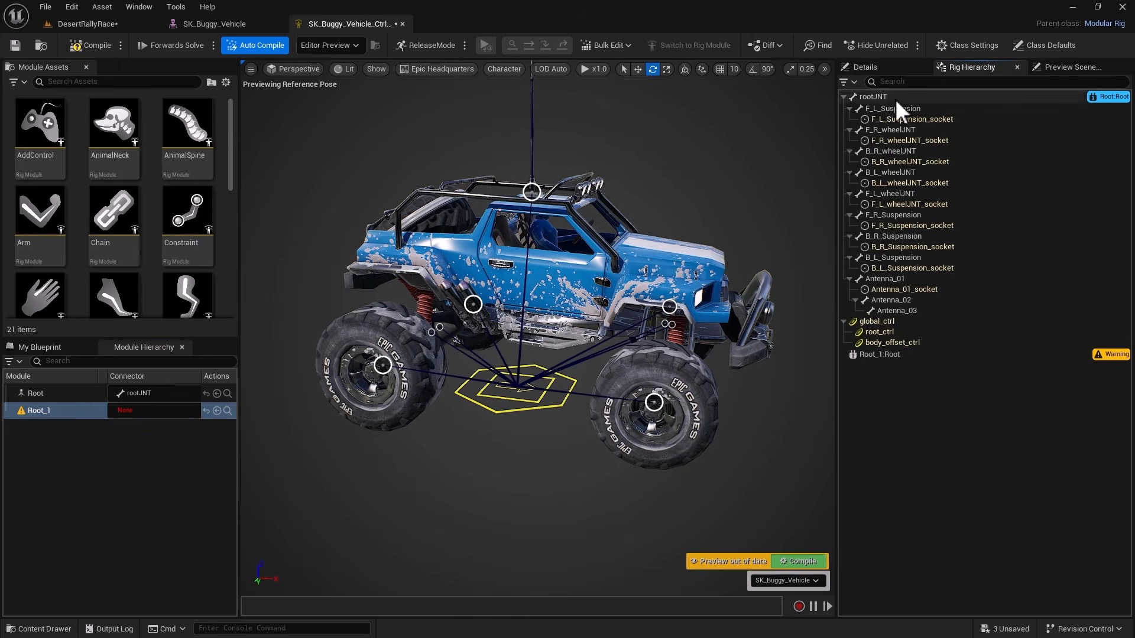
left_click(880, 98)
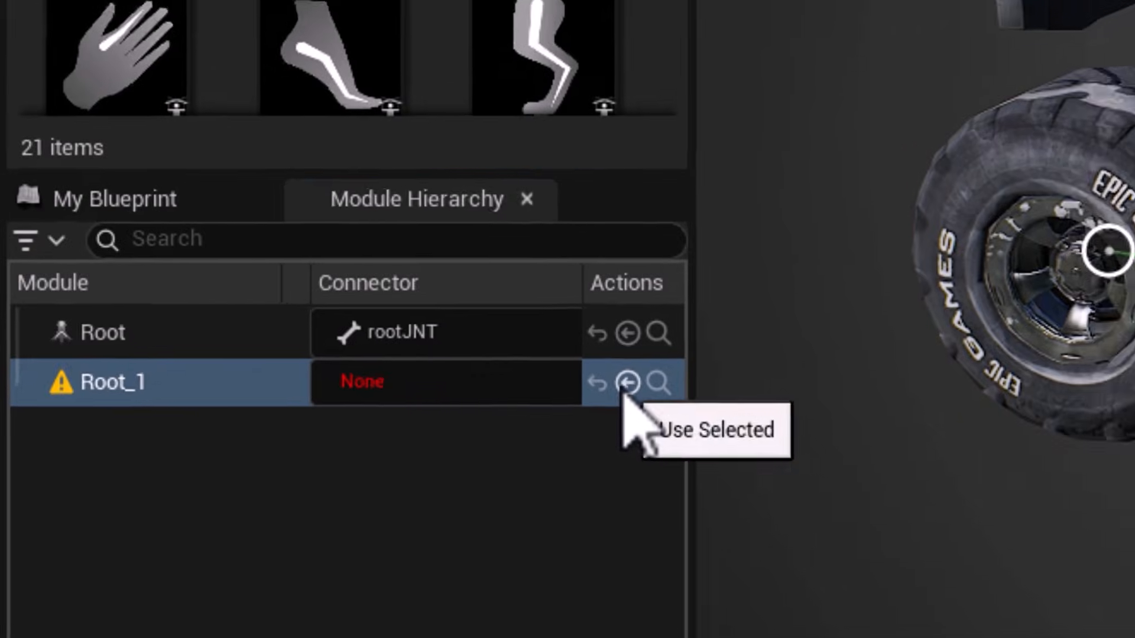
left_click(628, 383)
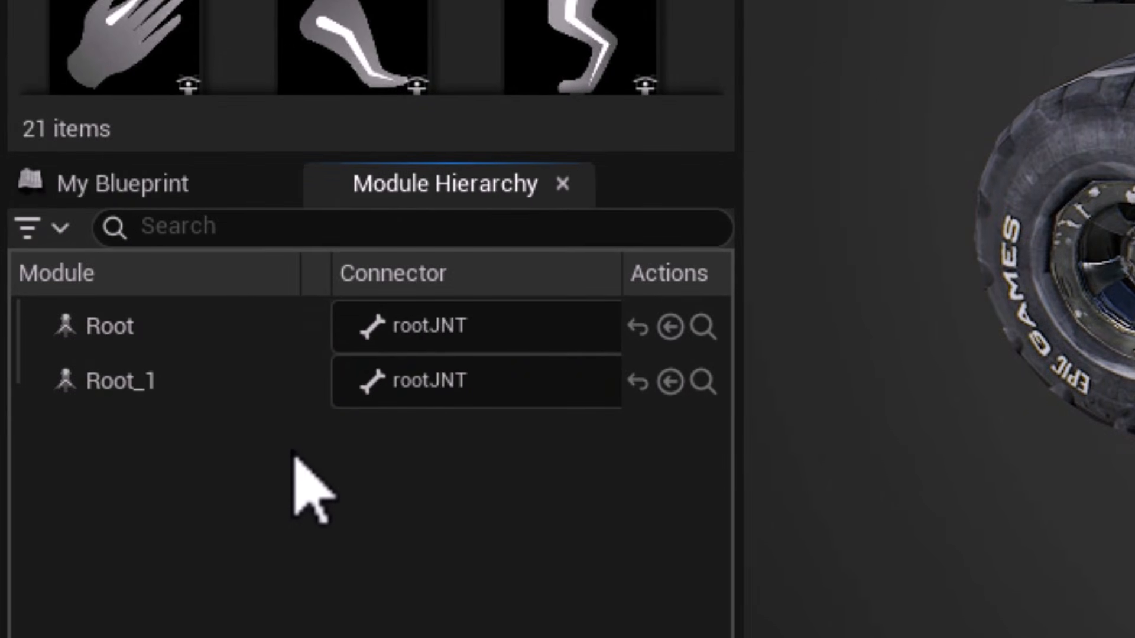
left_click(143, 404)
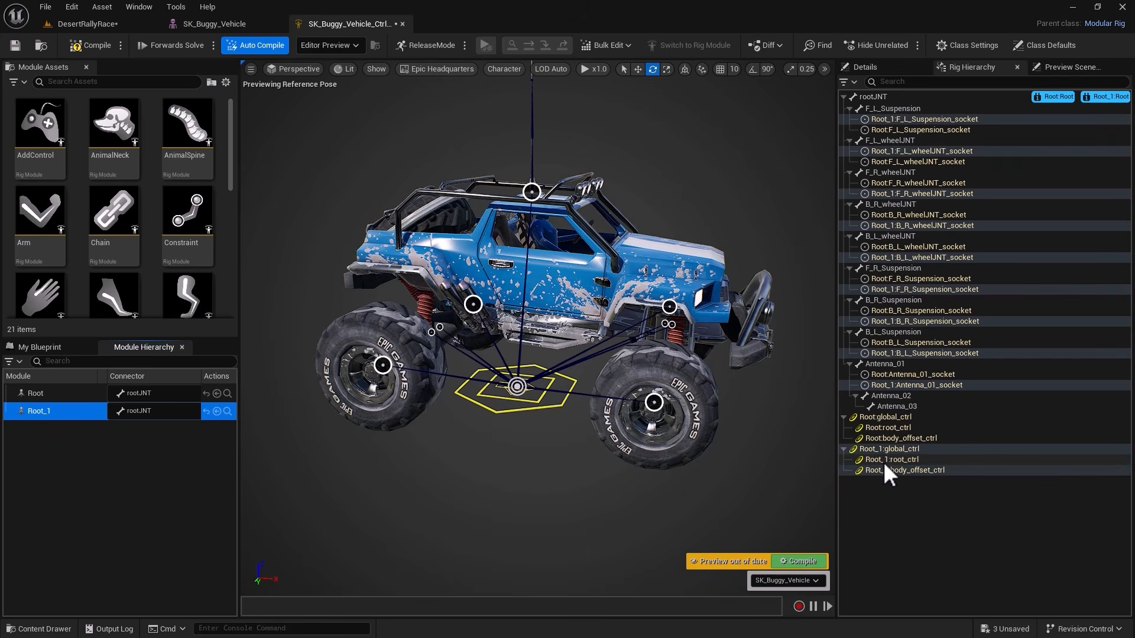
right_click(38, 409)
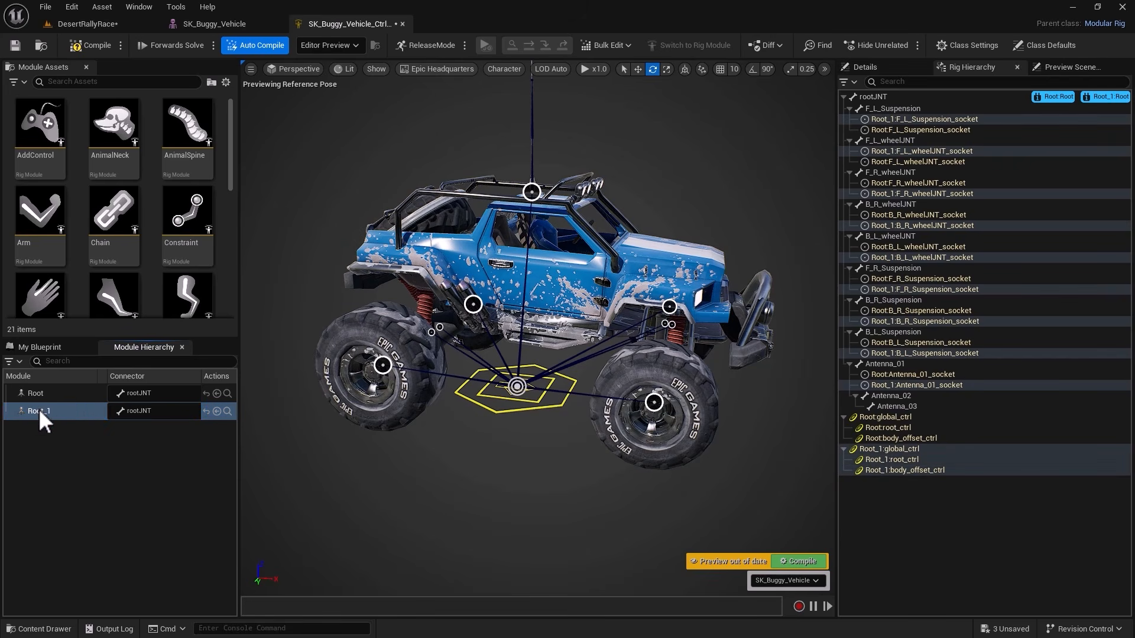
left_click(58, 461)
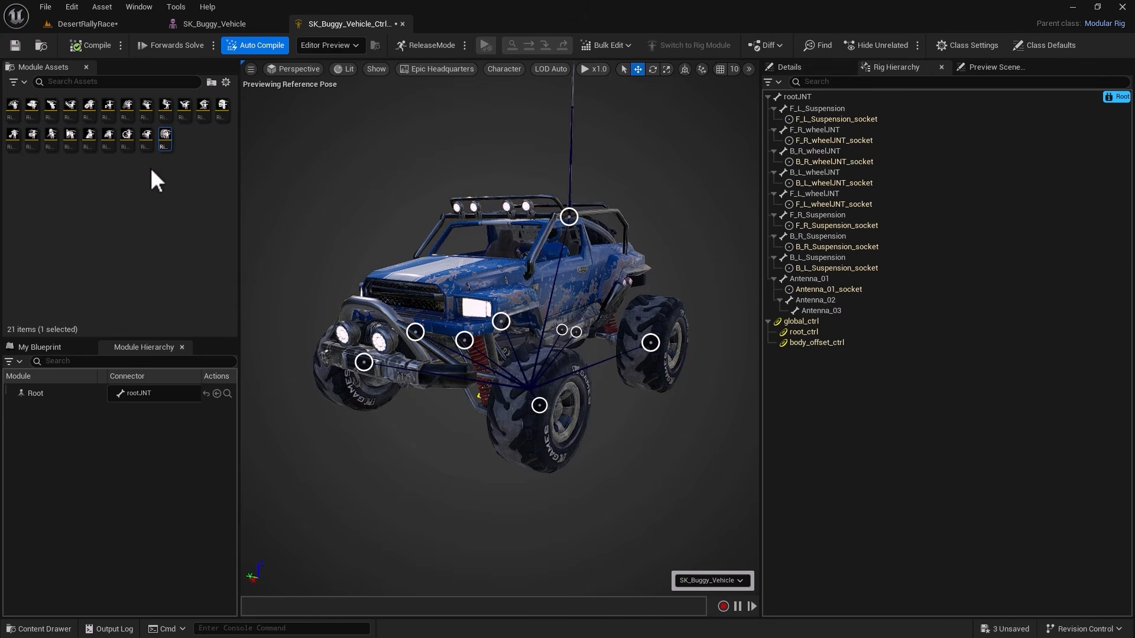
Set the thumbnail size of the module assets to Medium
left_click(226, 81)
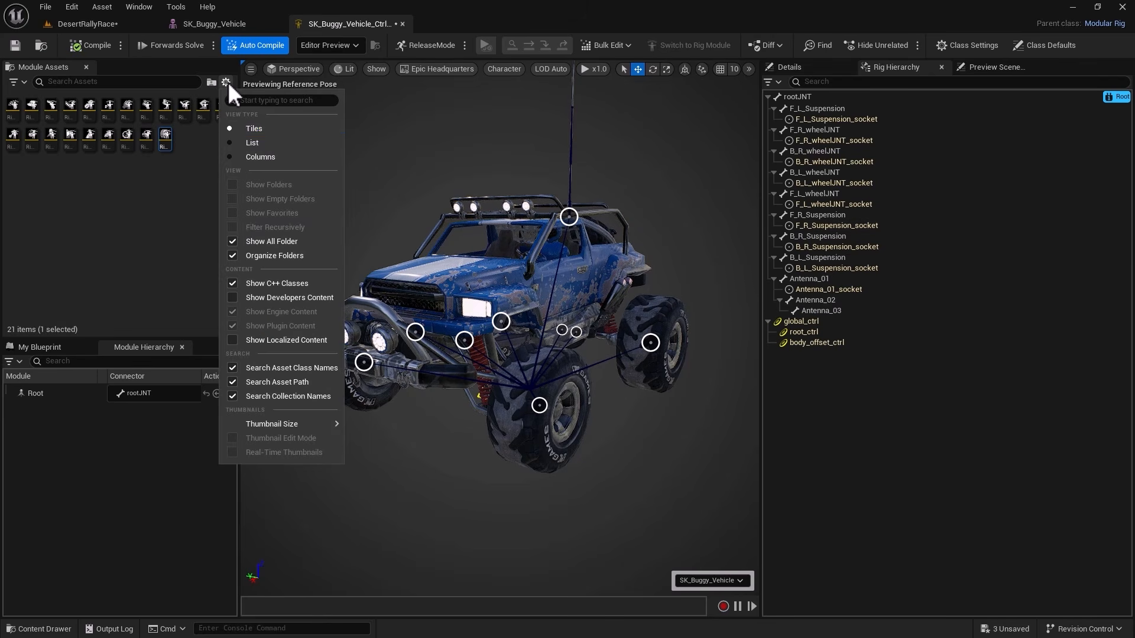
mouse_move(289, 424)
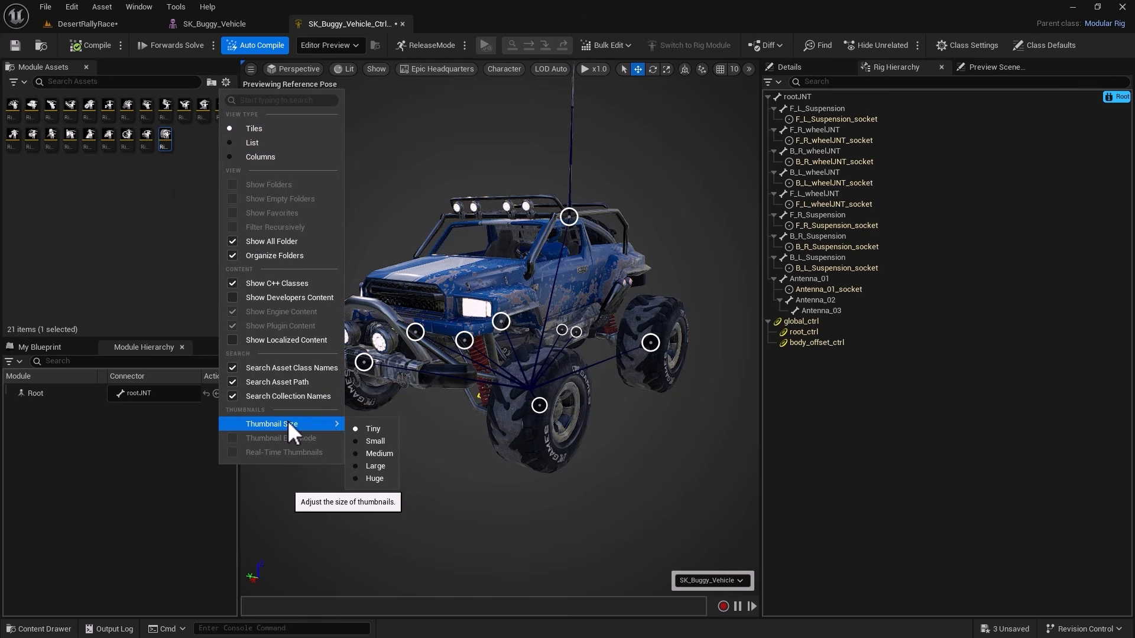
left_click(379, 454)
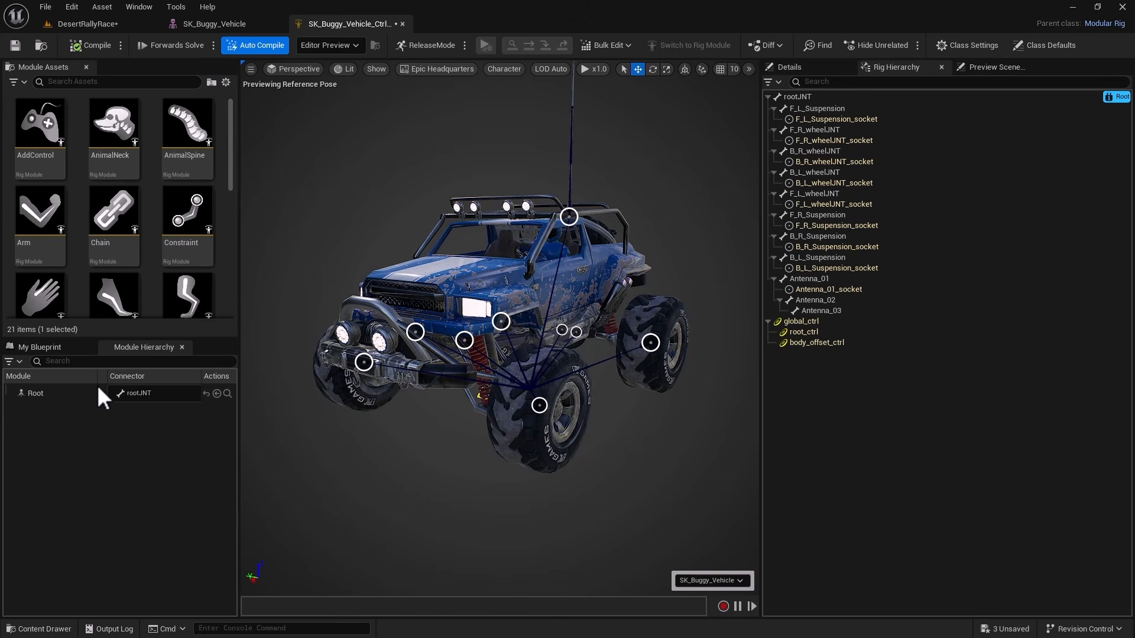
Bring up the Root module's details and toggle Use Preferred Rotation Order on and off again
left_click(33, 395)
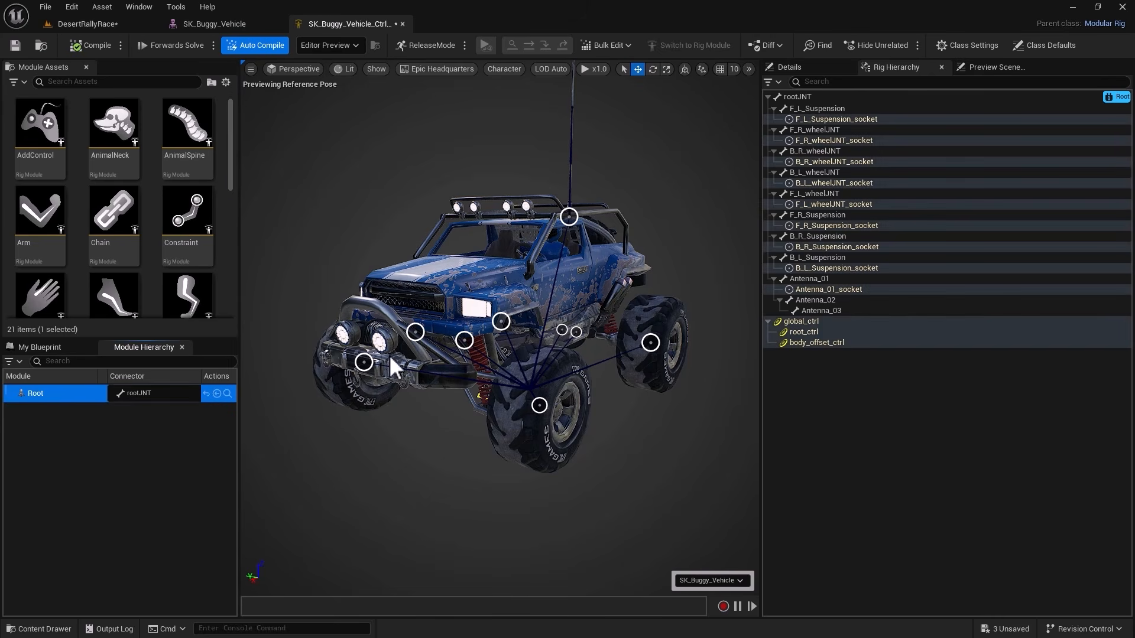
left_click(789, 69)
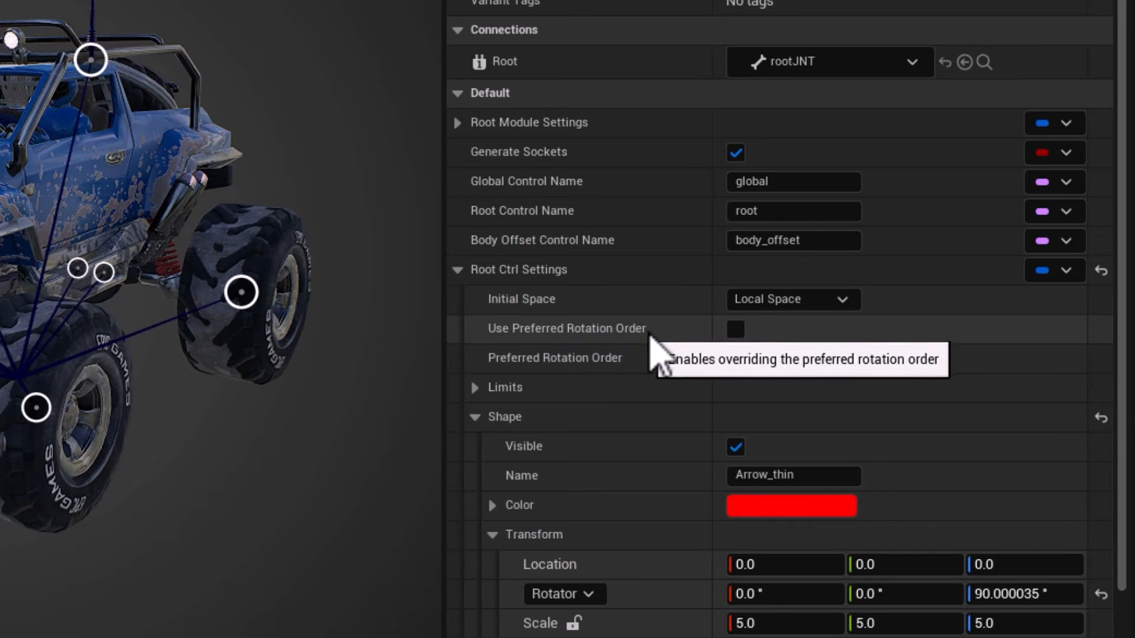
left_click(736, 330)
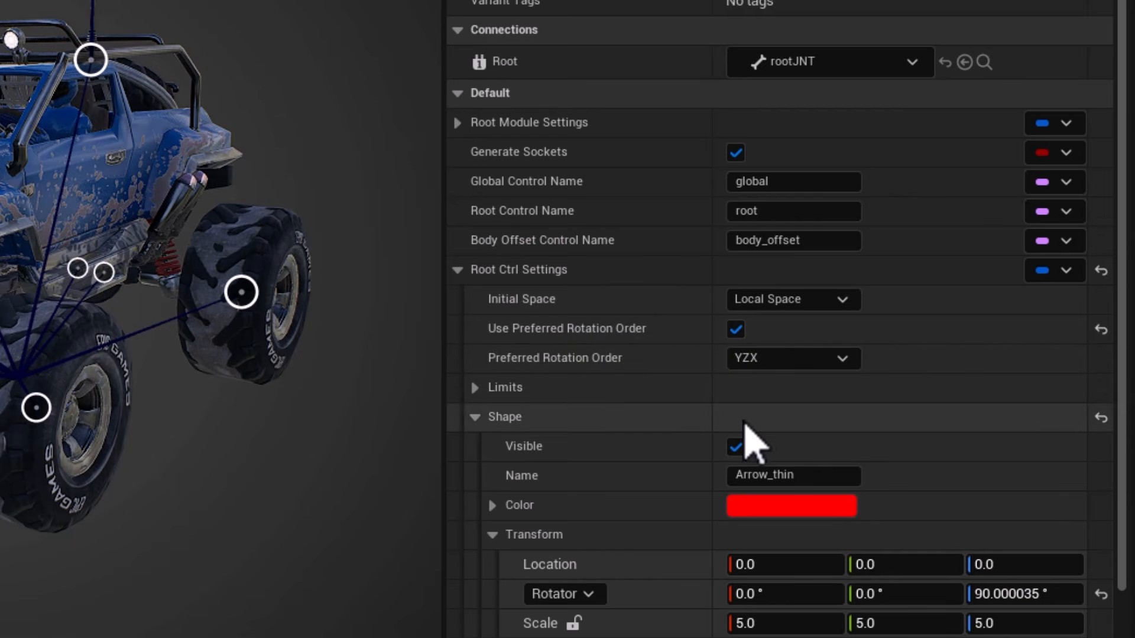
left_click(738, 331)
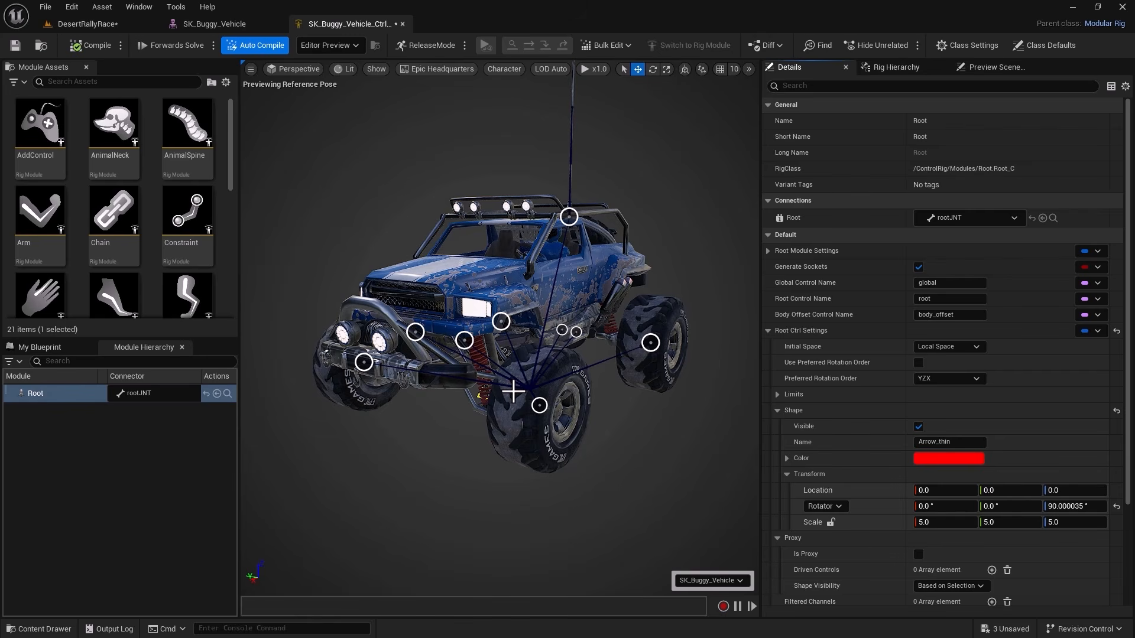
Return to the rig hierarchy and add a Wheel module on the F_R_wheelJNT socket of the buggy
left_click(868, 68)
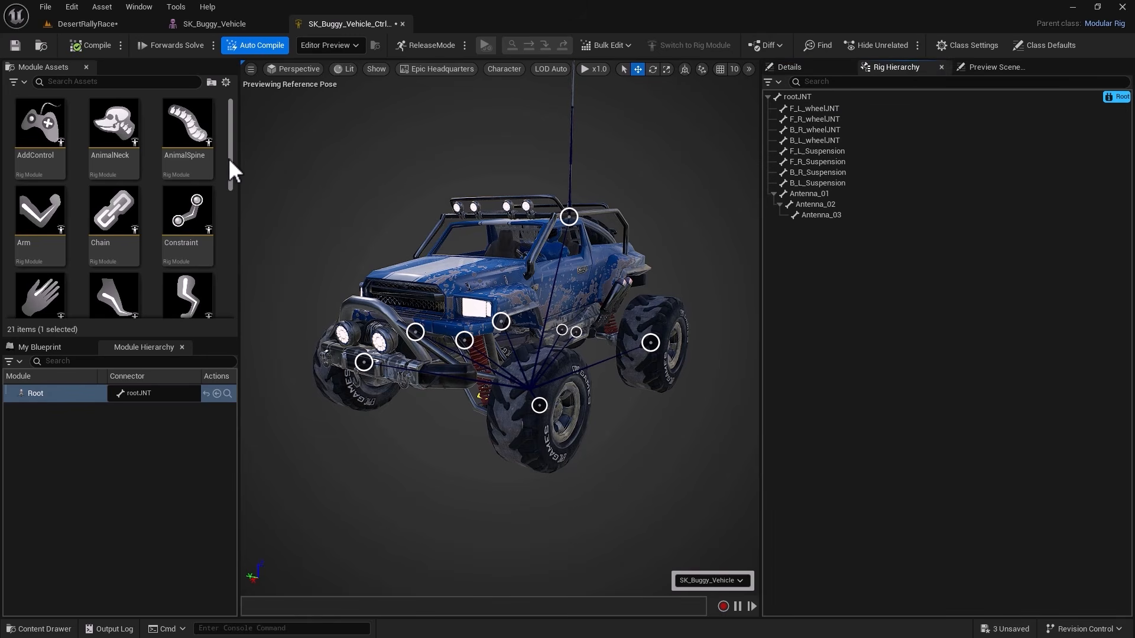
left_click_drag(230, 161, 223, 304)
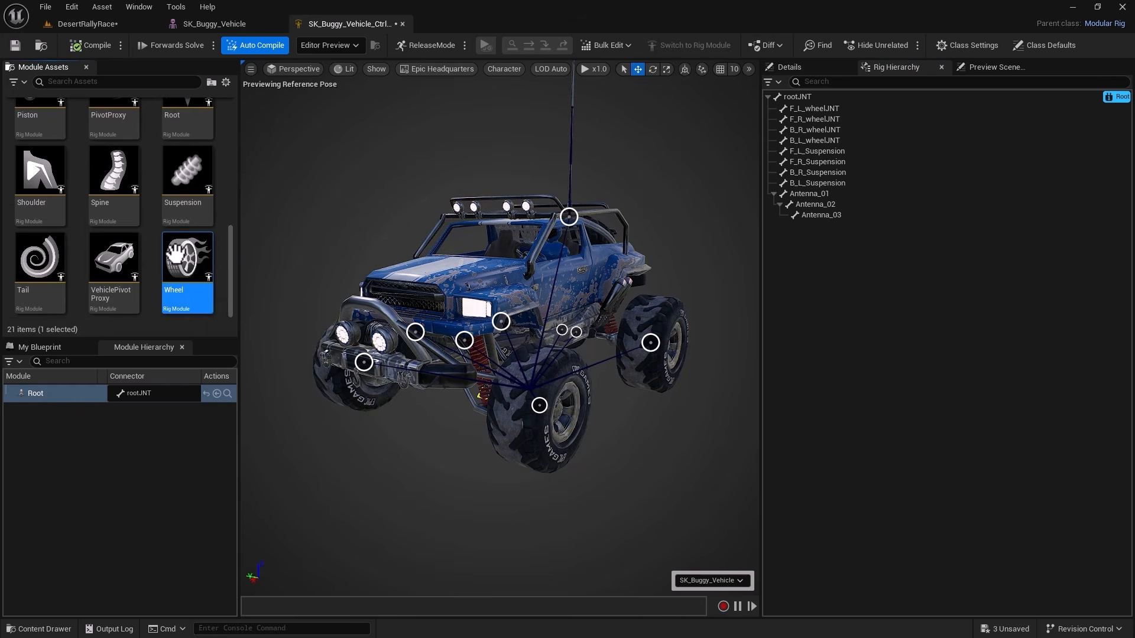
left_click_drag(180, 255, 364, 361)
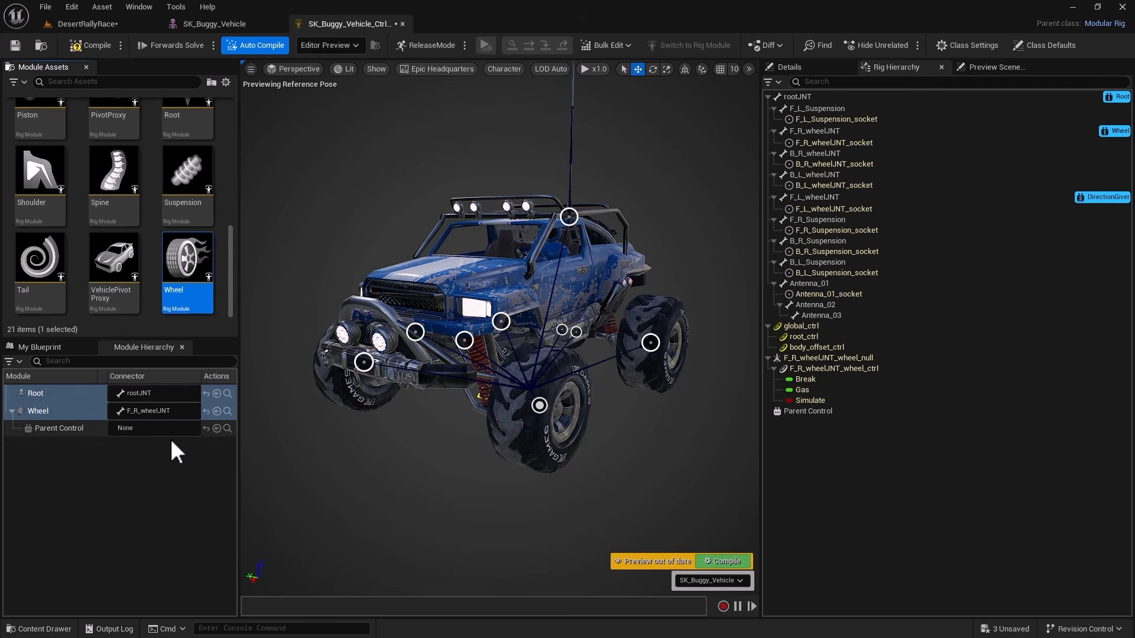
Rename the new Wheel module as Wheel_F_R
left_click(48, 413)
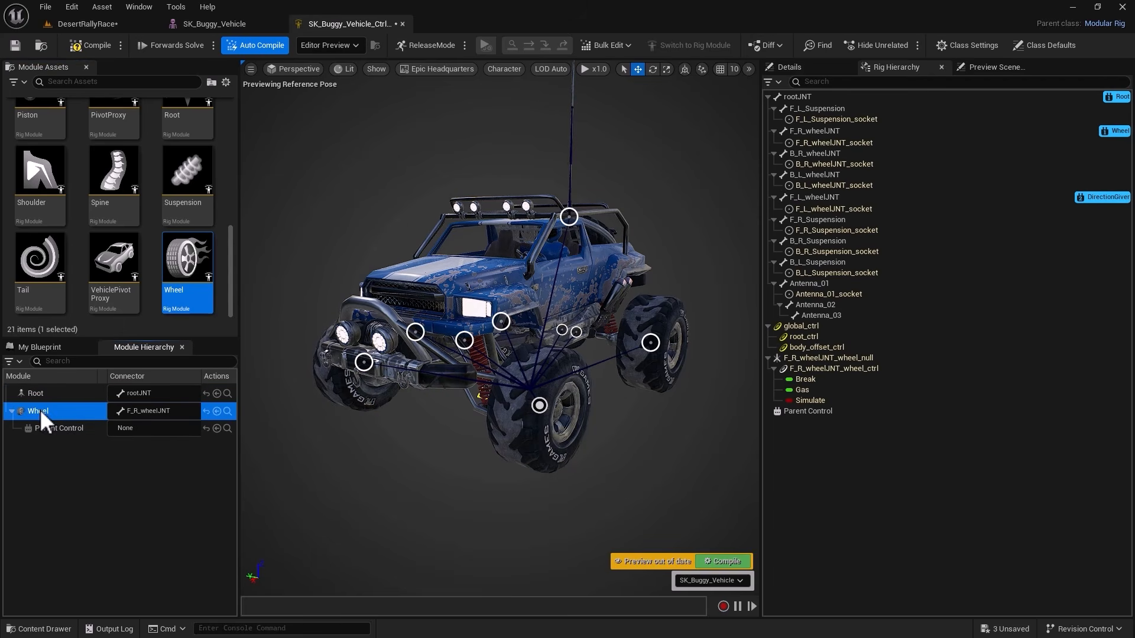
right_click(41, 410)
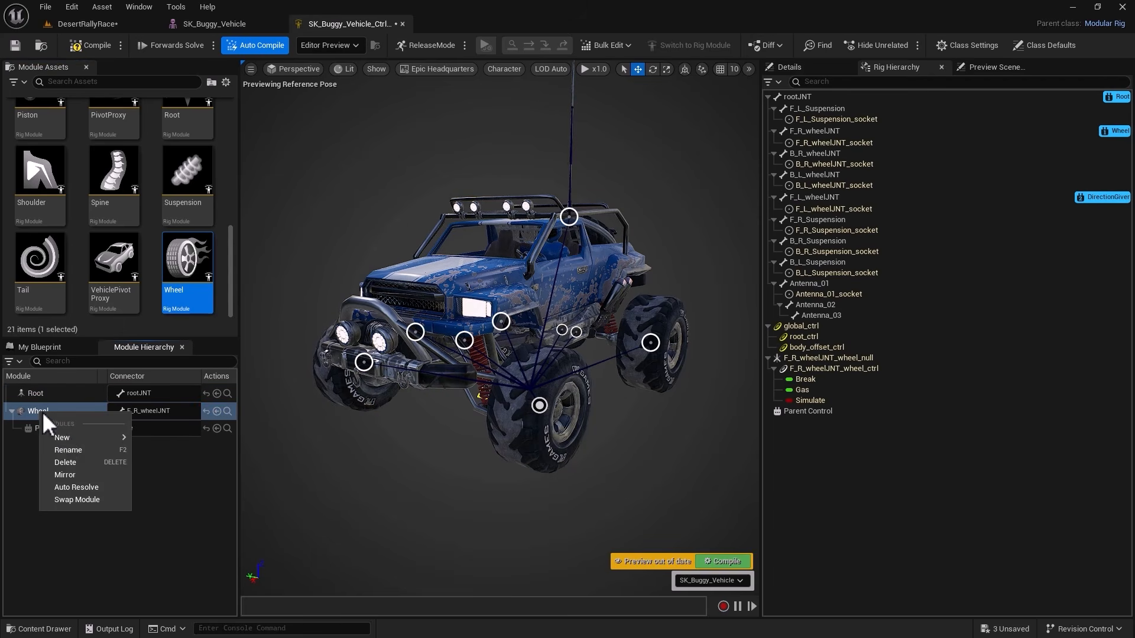
left_click(69, 450)
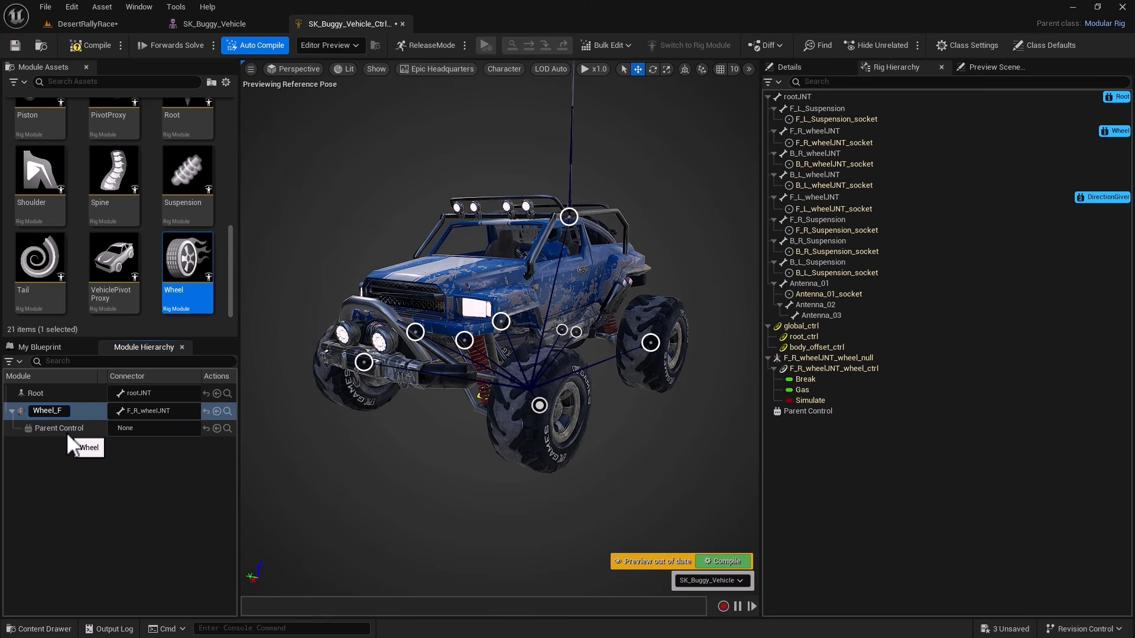
key("Return")
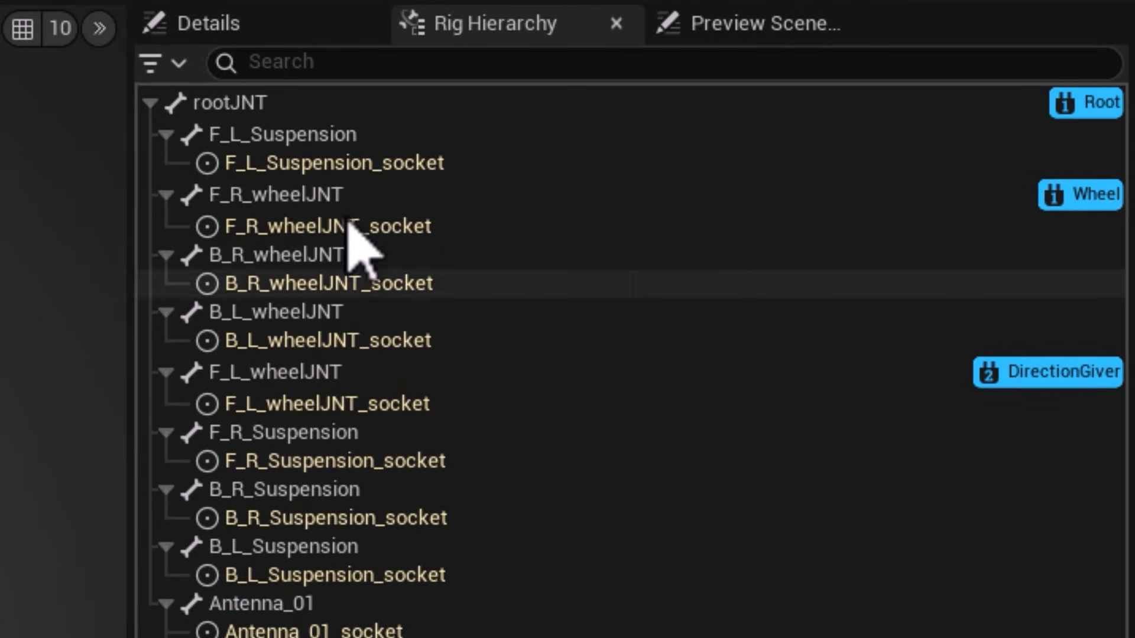
Move Wheel_F_R's DirectionGiver connector from F_L_wheelJNT to F_R_wheelJNT in the rig hierarchy
left_click(264, 203)
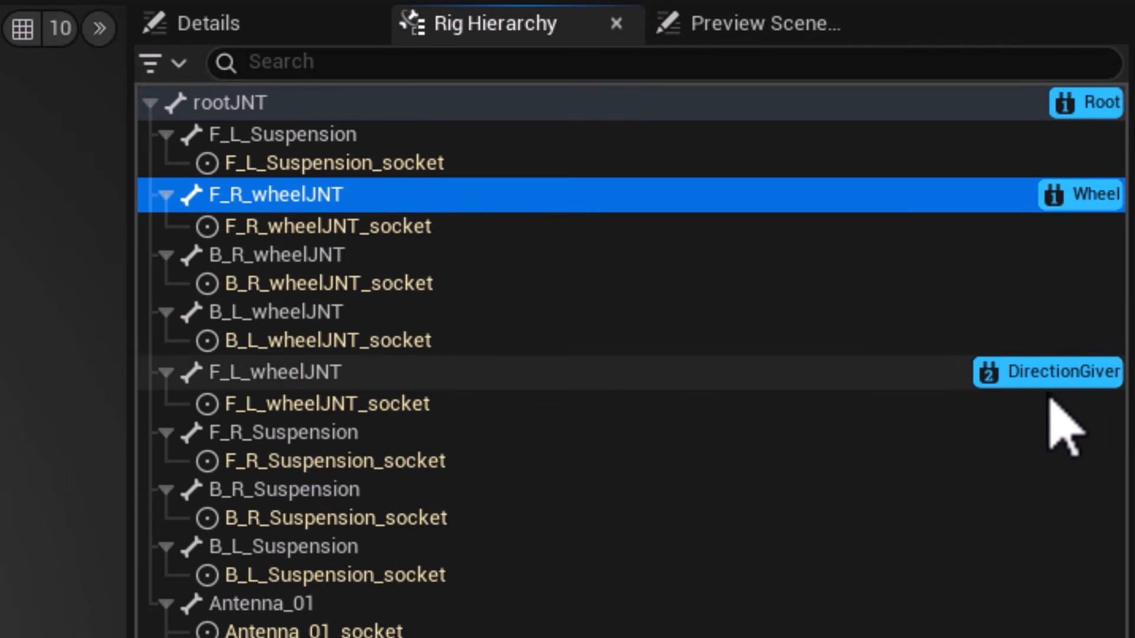
left_click(290, 379)
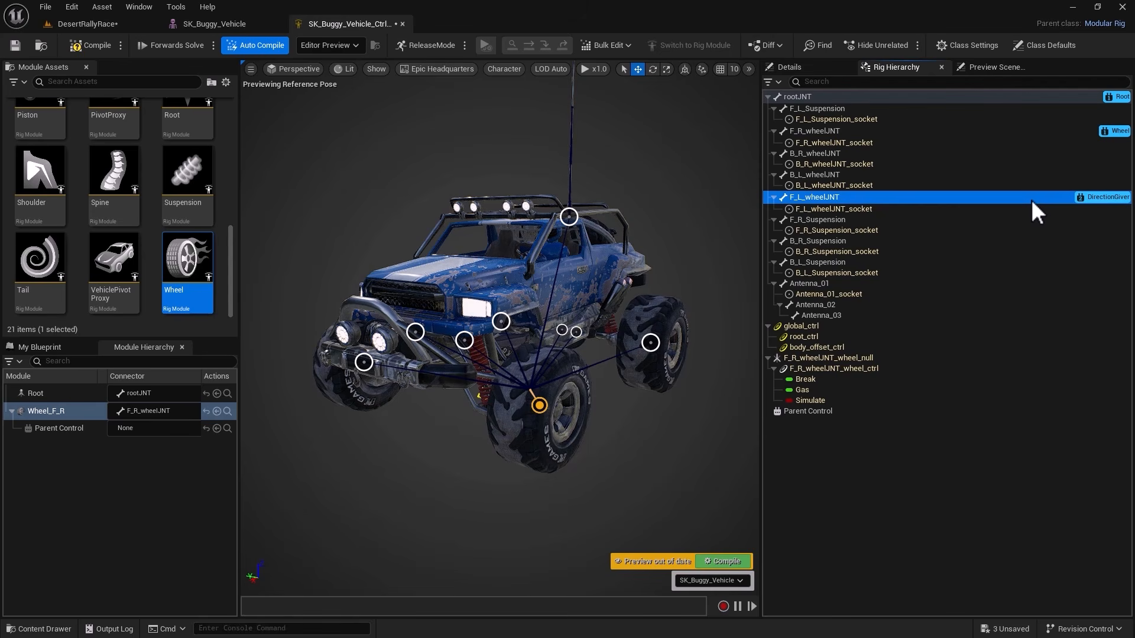
left_click_drag(1101, 198, 1034, 137)
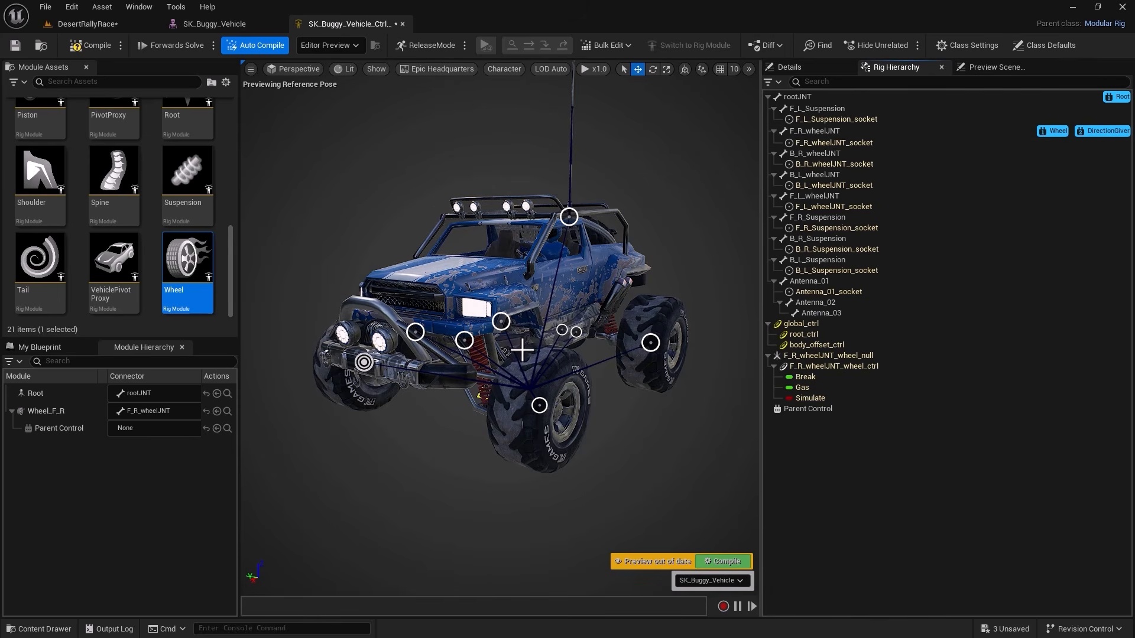
Reassign Wheel_F_R's DirectionGiver connector to the rootJNT bone
left_click_drag(437, 515, 330, 508, "alt")
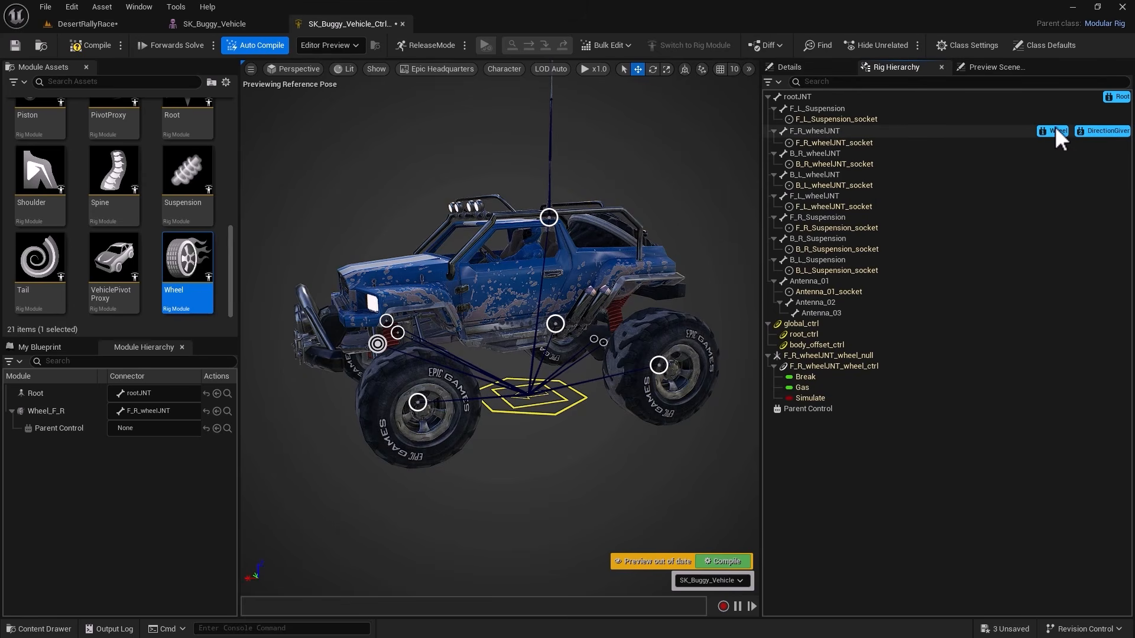
left_click_drag(960, 116, 915, 99)
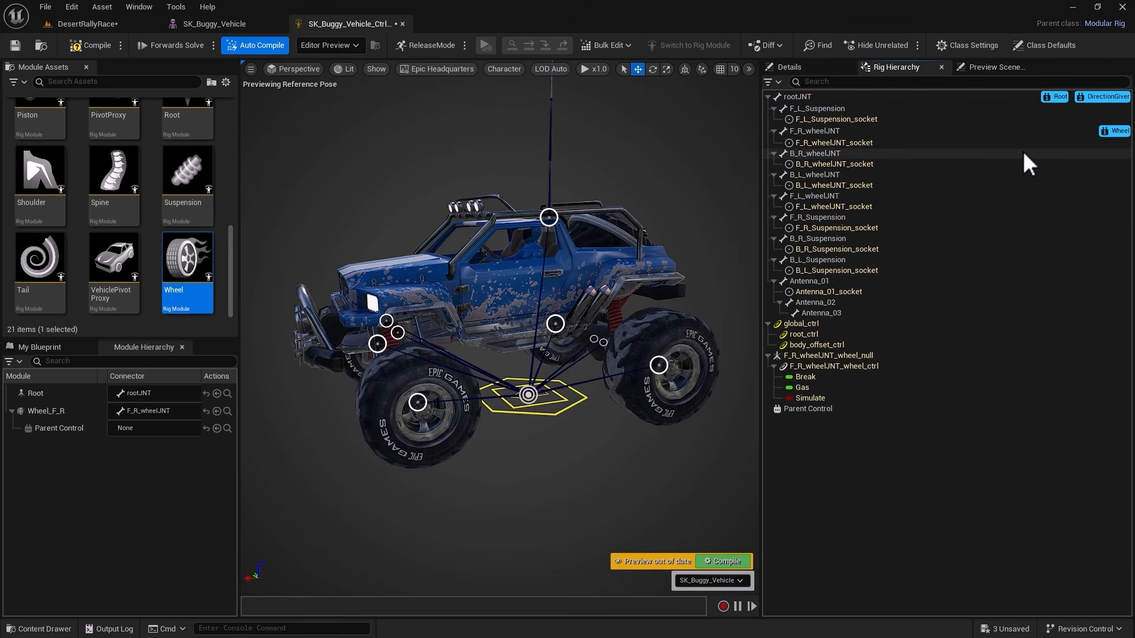
mouse_move(540, 402)
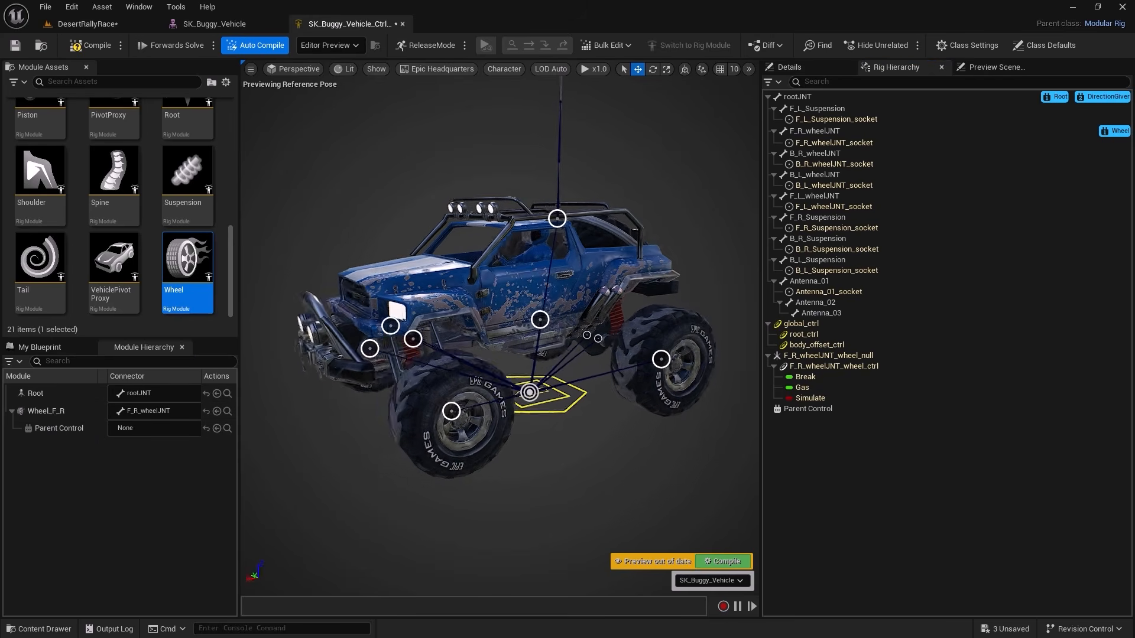
Add a Wheel module on the F_L_wheelJNT socket of the buggy and rename it Wheel_F_L
left_click_drag(426, 361, 638, 353, "alt")
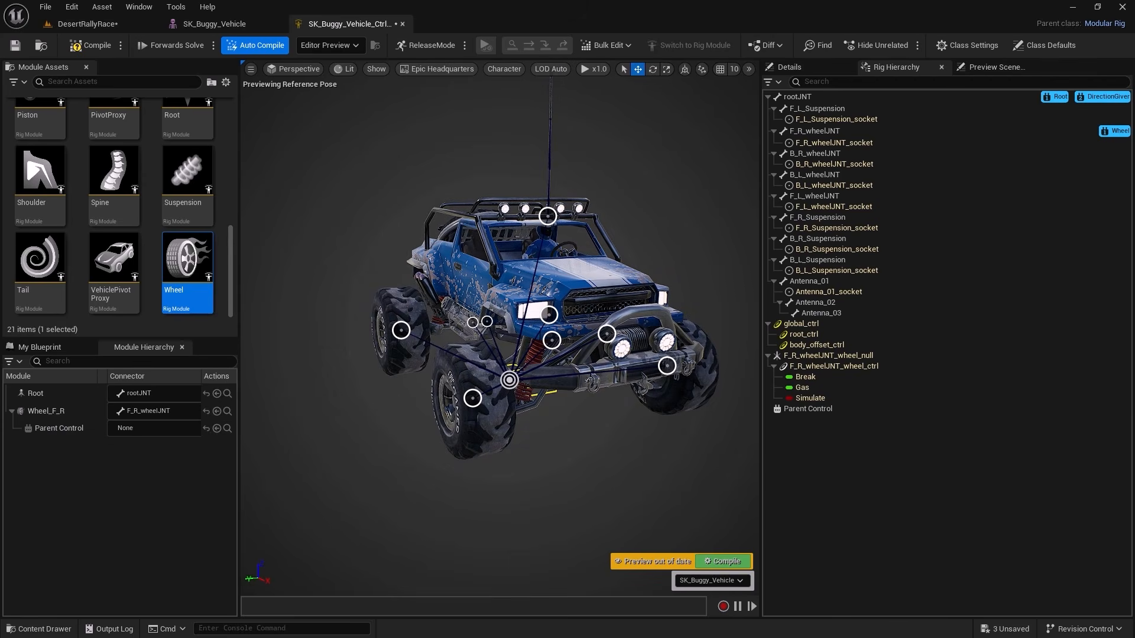
left_click_drag(188, 263, 666, 364)
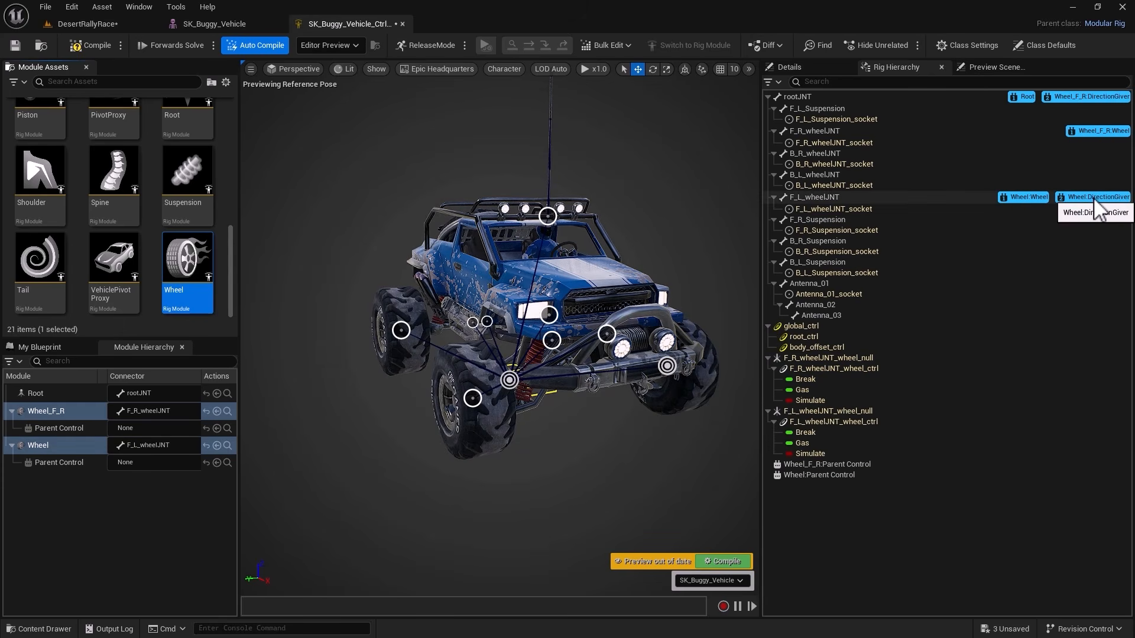
left_click(37, 443)
right_click(37, 442)
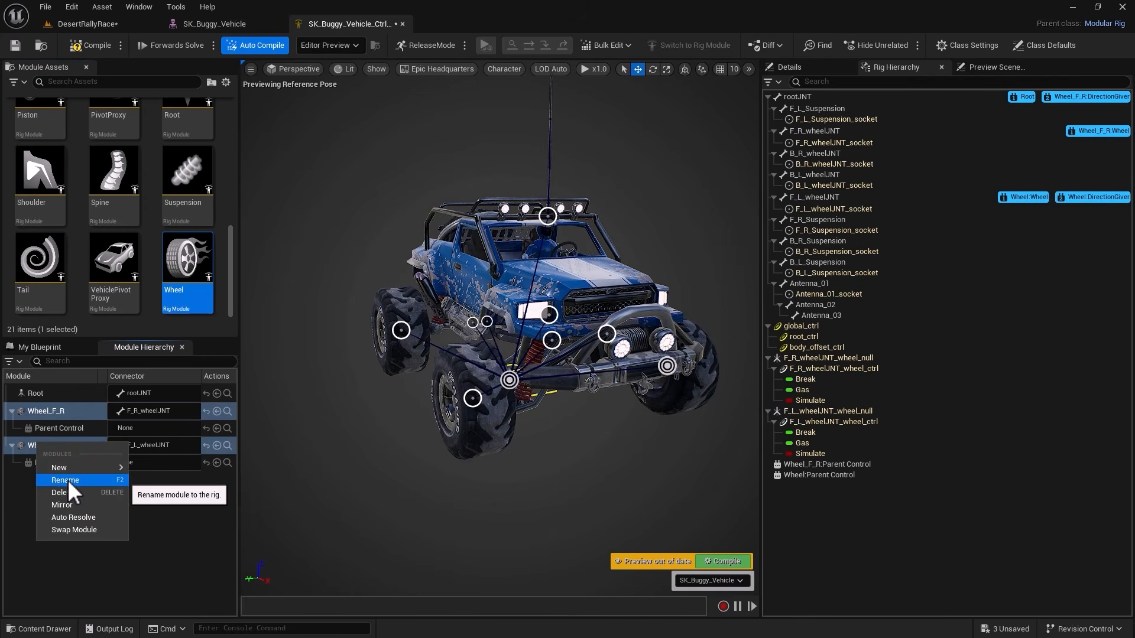
left_click(68, 479)
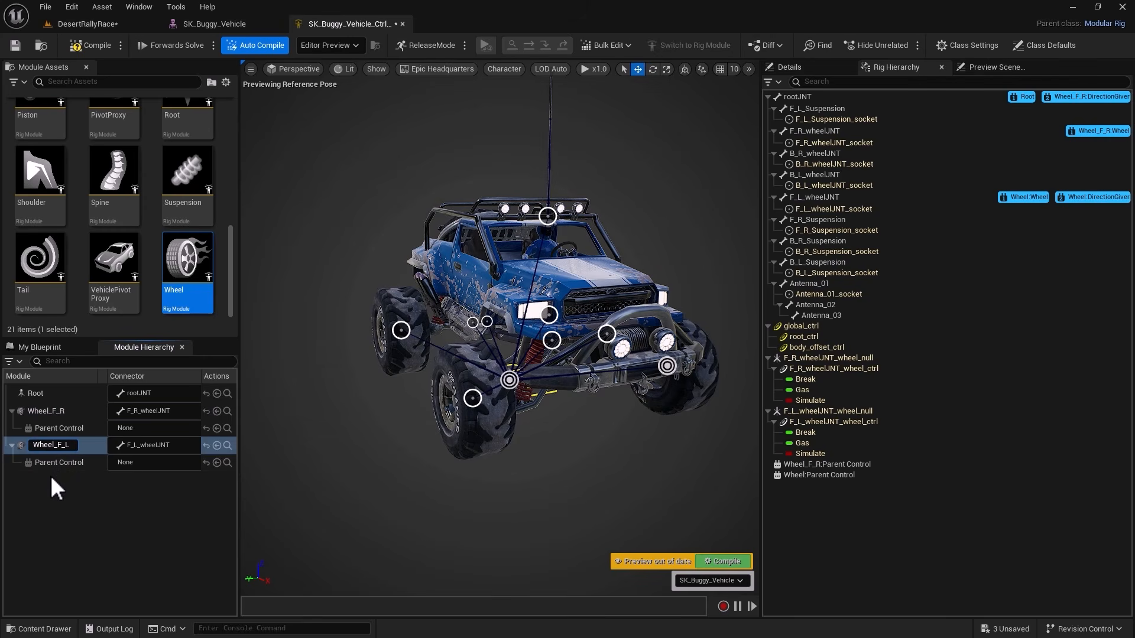
type("_F_L")
key("Return")
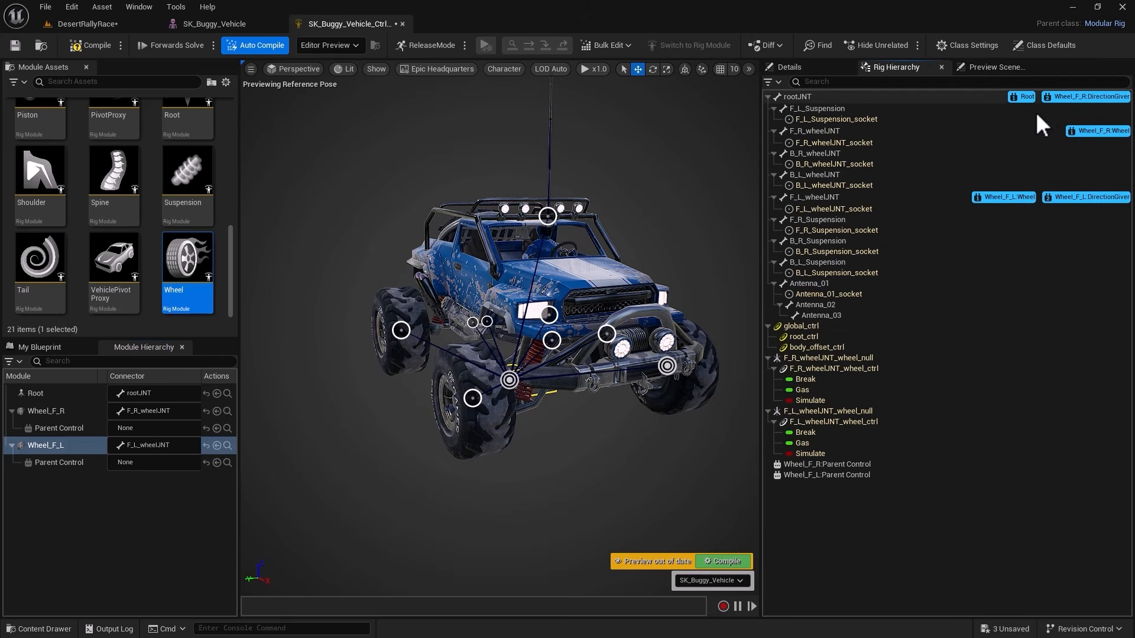
Move Wheel_F_R's DirectionGiver connector from rootJNT back to F_R_wheelJNT in the rig hierarchy
left_click_drag(1009, 123, 978, 134)
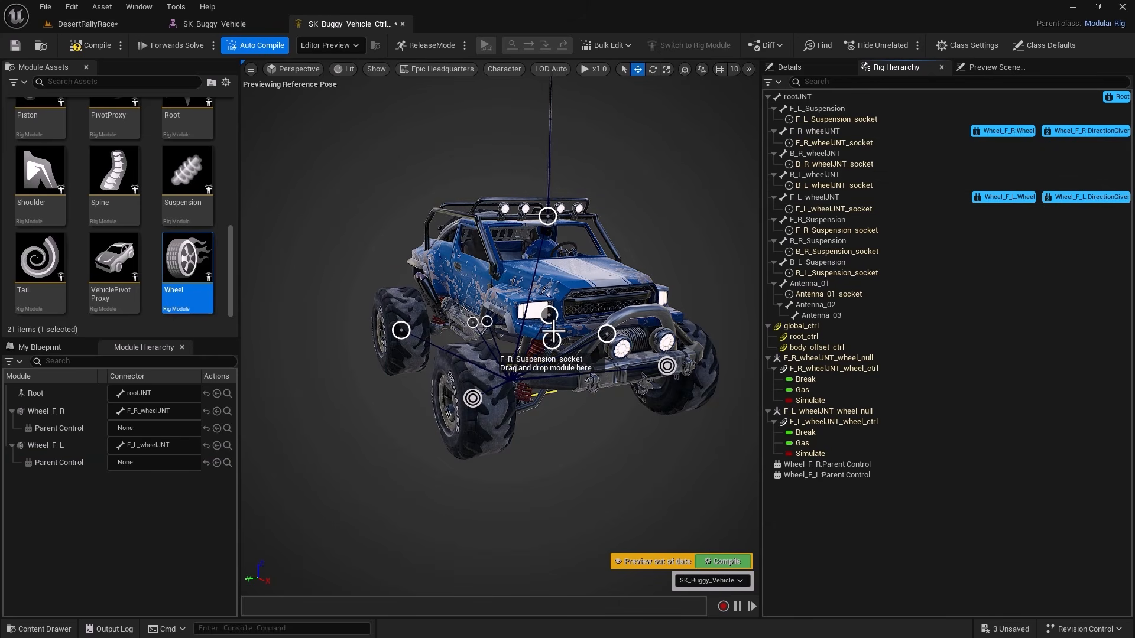
left_click_drag(596, 450, 712, 414, "alt")
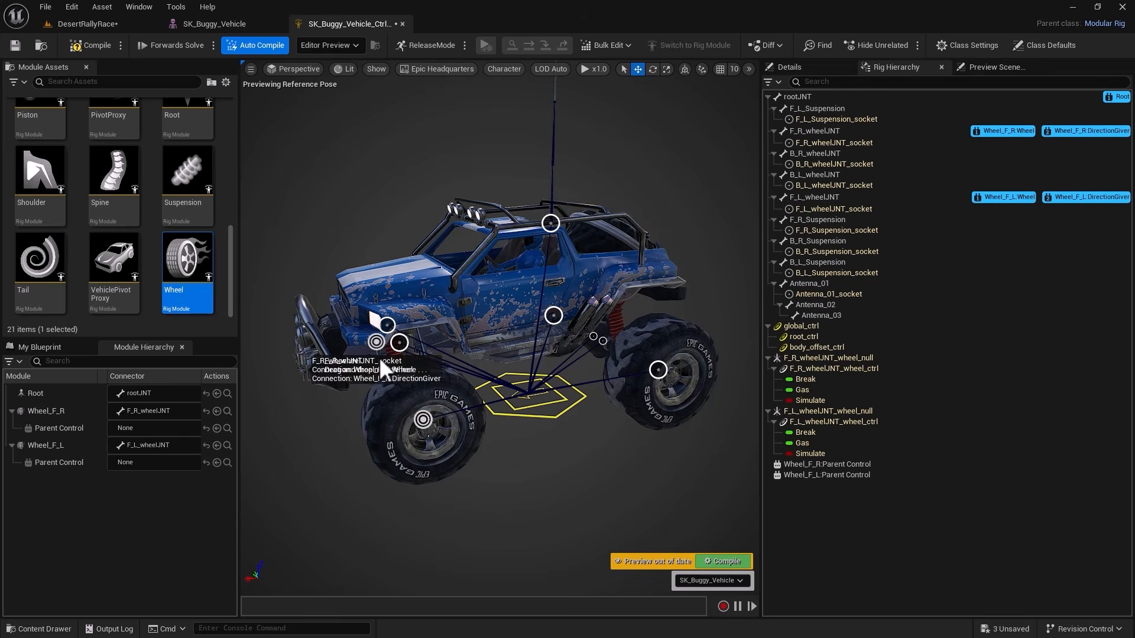
Add a Wheel module named Wheel_B_L on the B_L_wheelJNT socket and move its DirectionGiver connector to B_L_wheelJNT
left_click_drag(591, 480, 566, 449, "alt")
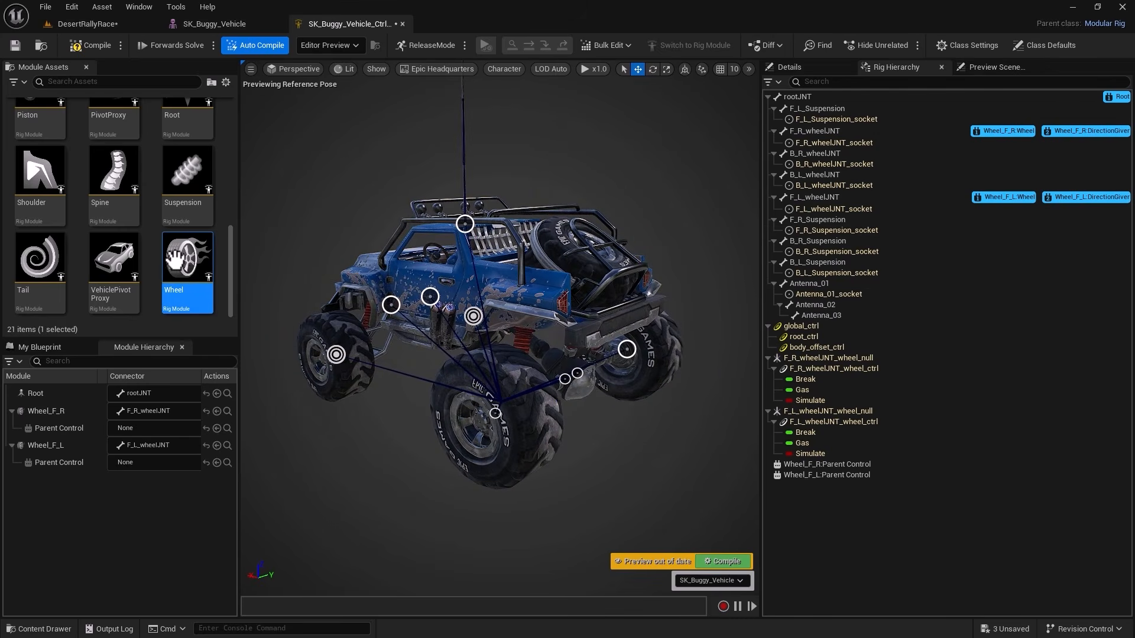
left_click_drag(180, 263, 495, 416)
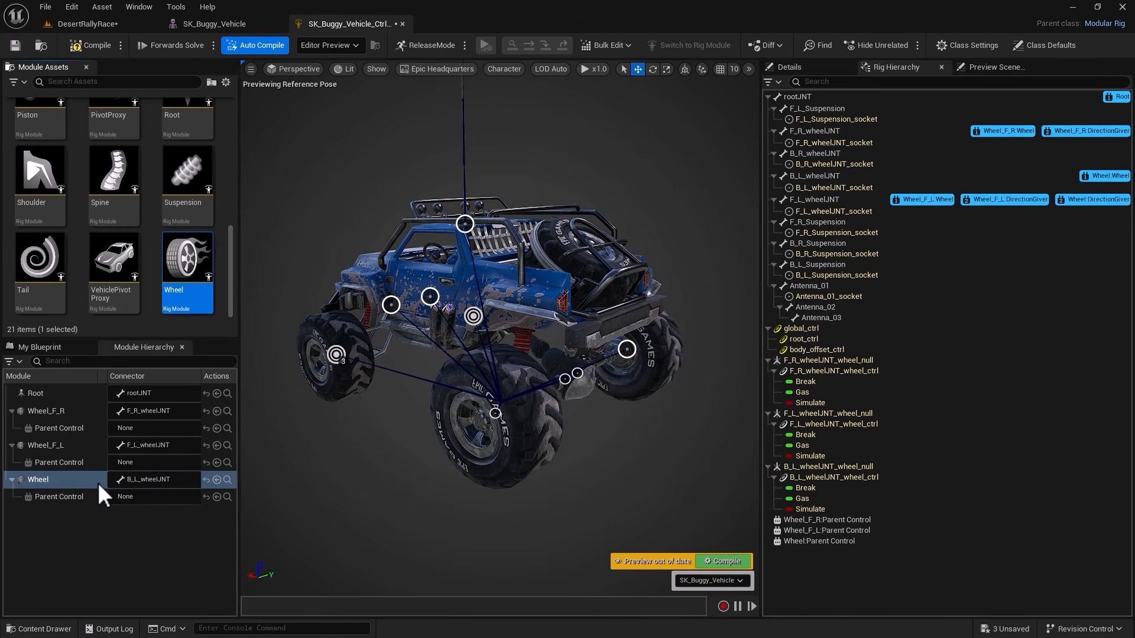
right_click(48, 480)
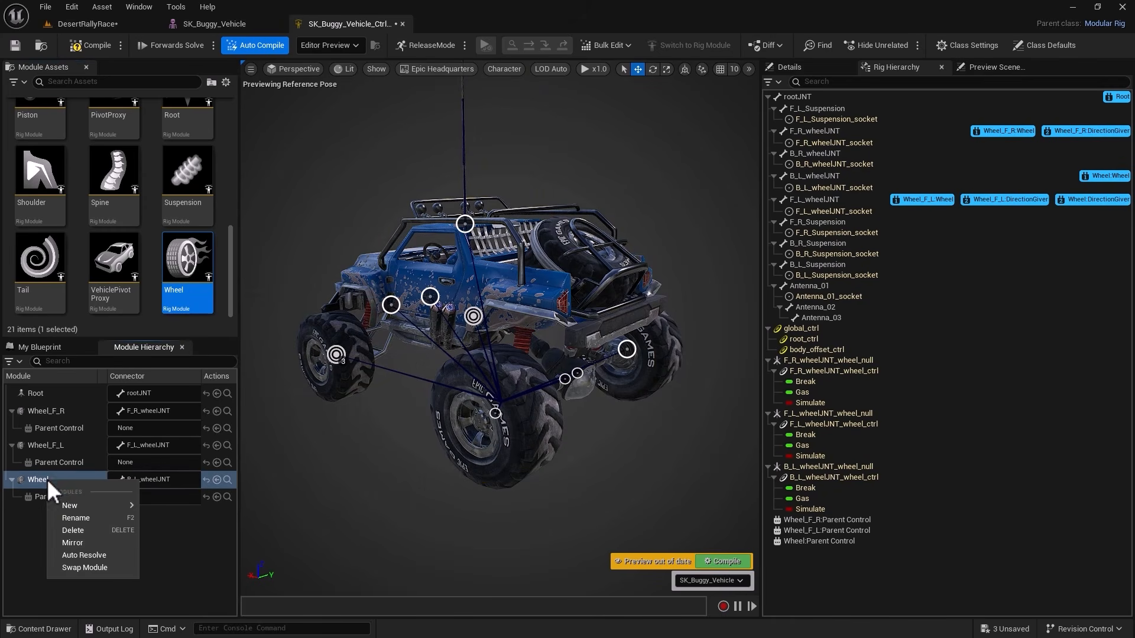
left_click(62, 517)
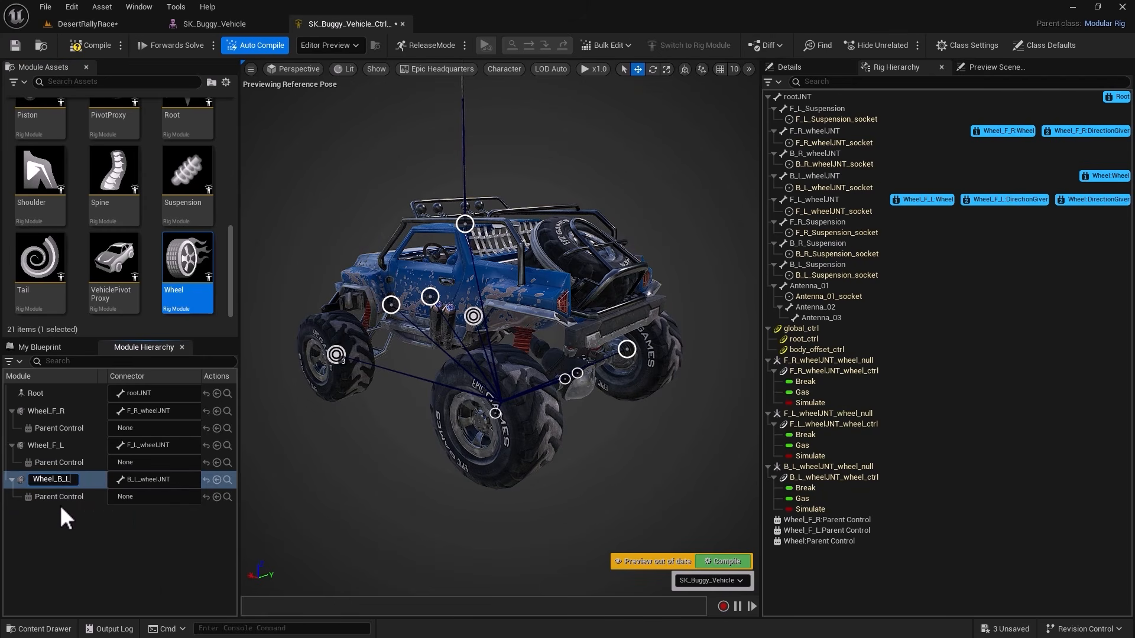
key("Return")
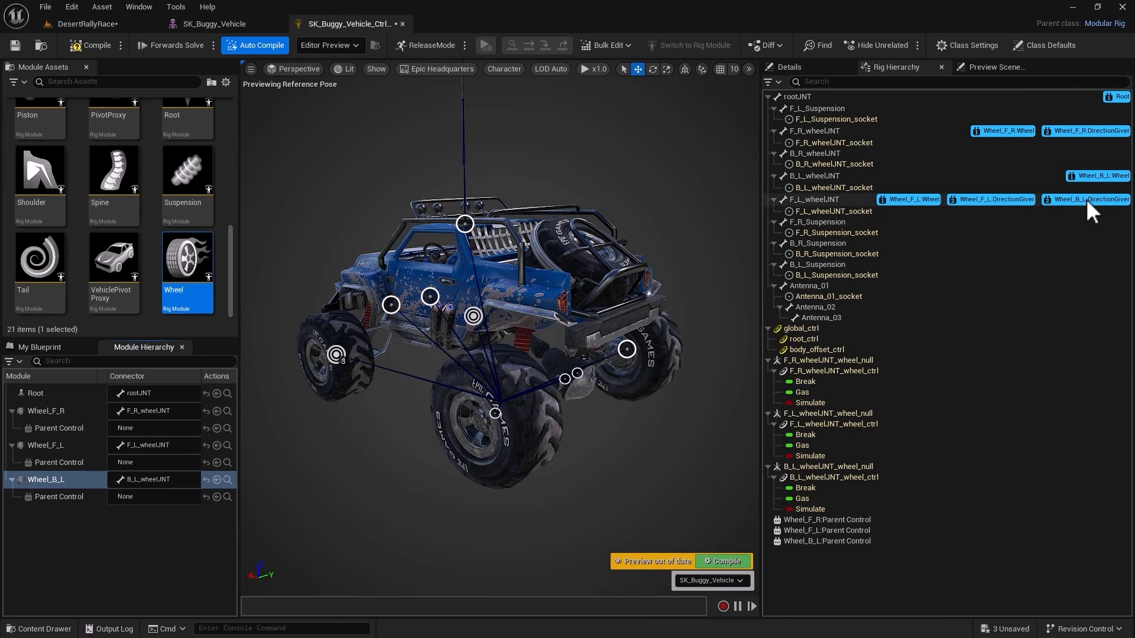
left_click_drag(1090, 200, 987, 175)
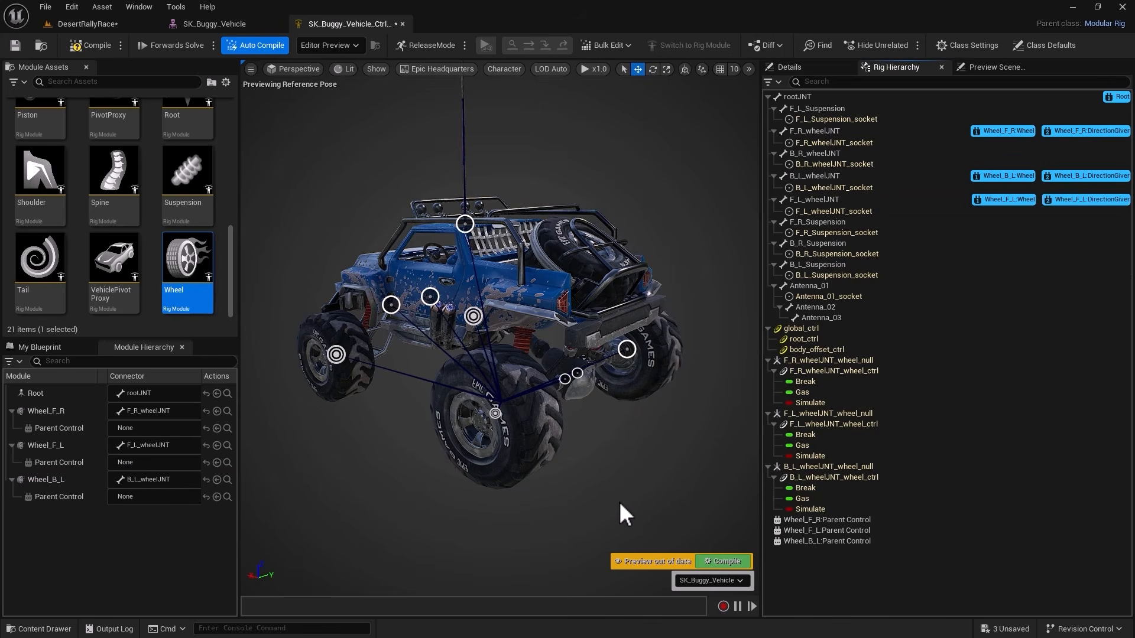
Add a Wheel module named Wheel_B_R on the B_R_wheelJNT socket and move its DirectionGiver connector to B_R_wheelJNT
left_click_drag(620, 503, 378, 500, "alt")
left_click_drag(188, 263, 468, 397)
right_click(47, 515)
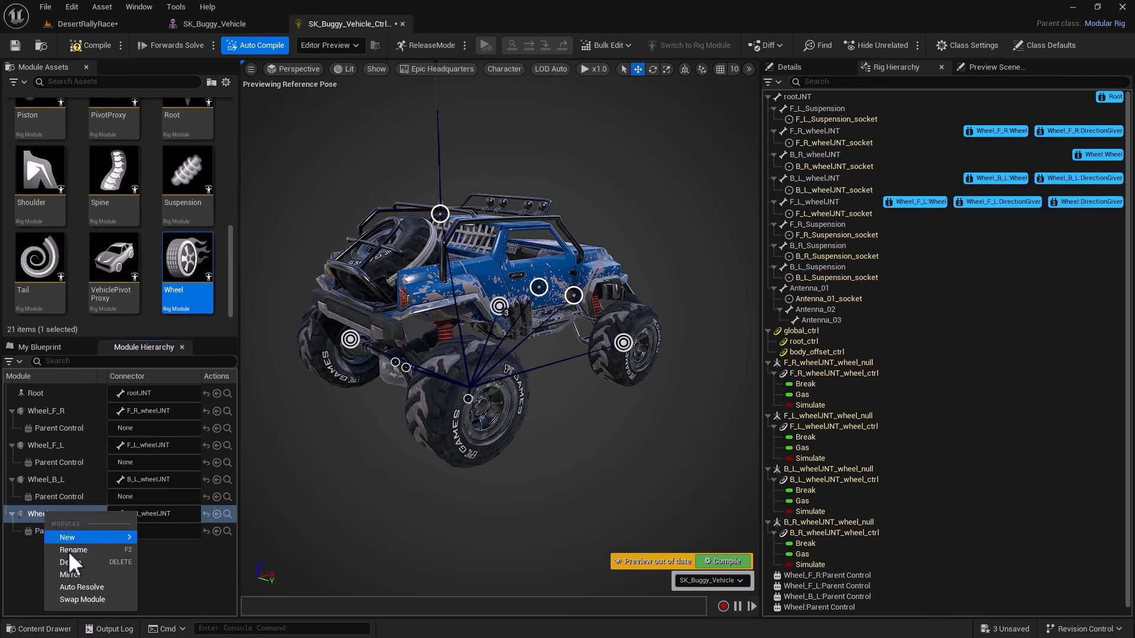
left_click(70, 551)
type("_B_R")
key("Return")
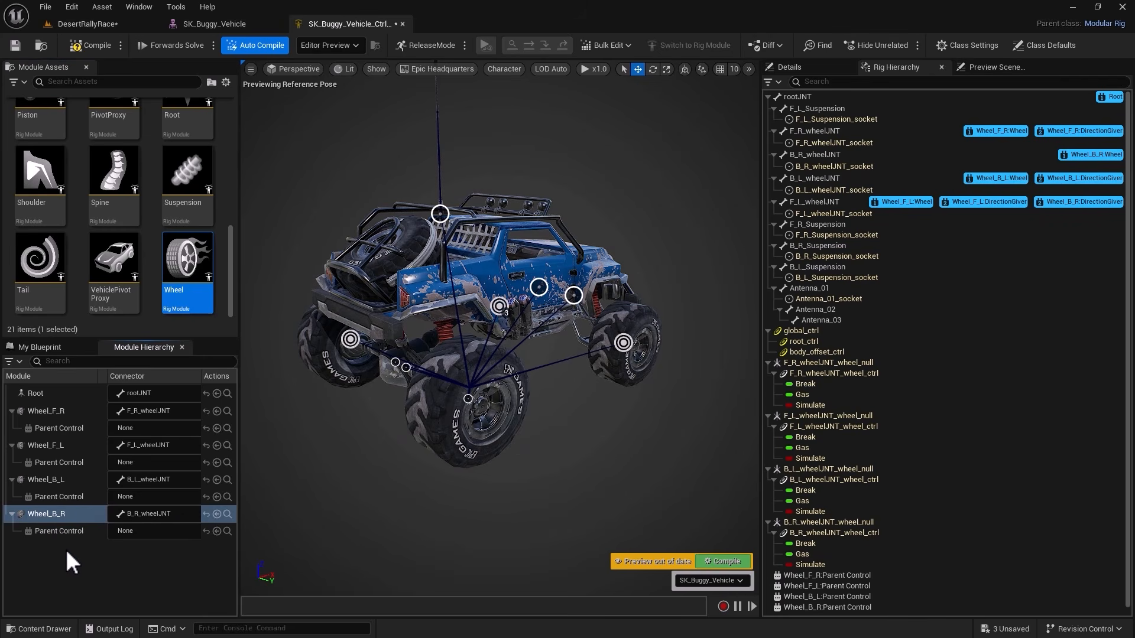
left_click_drag(997, 158, 996, 156)
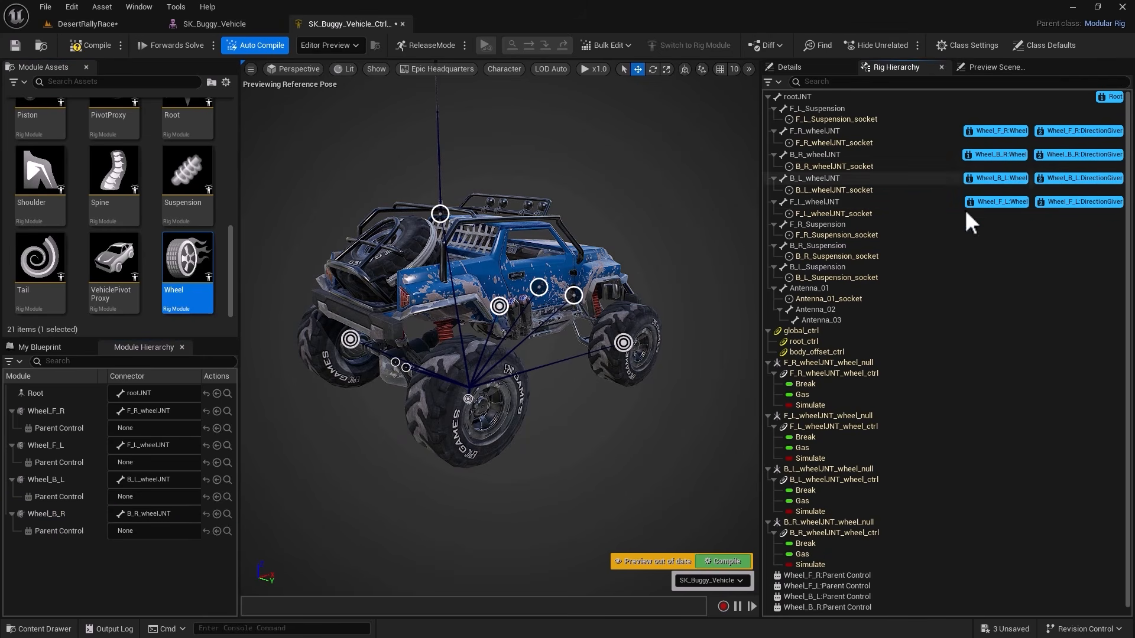
Compile the buggy control rig with its four wheel modules and save the asset
left_click_drag(541, 509, 361, 508, "alt")
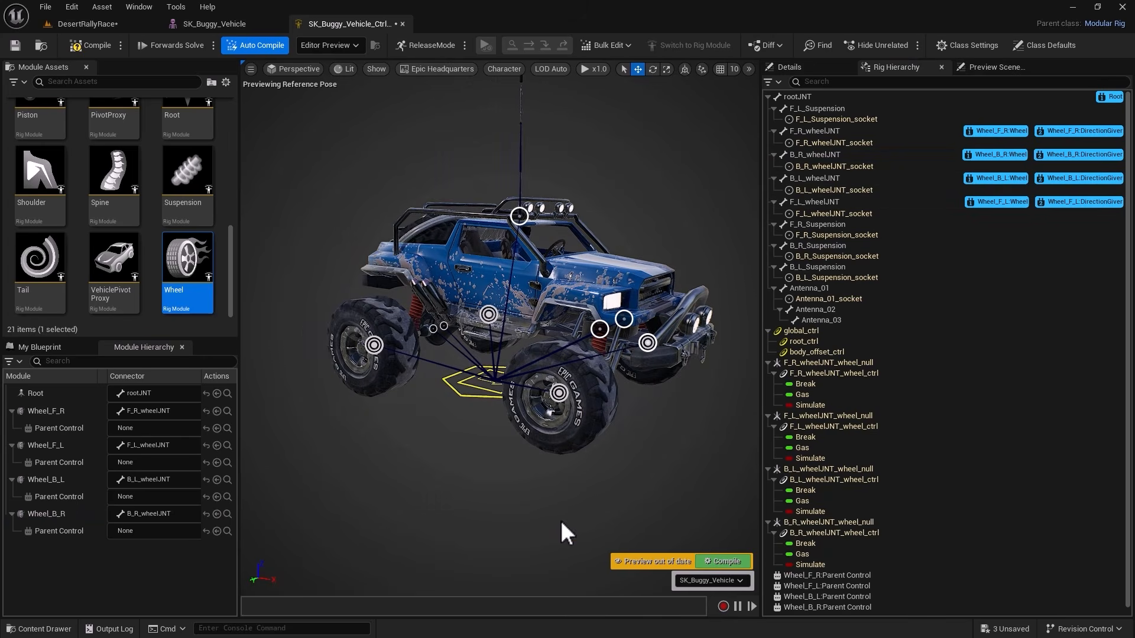
left_click(726, 561)
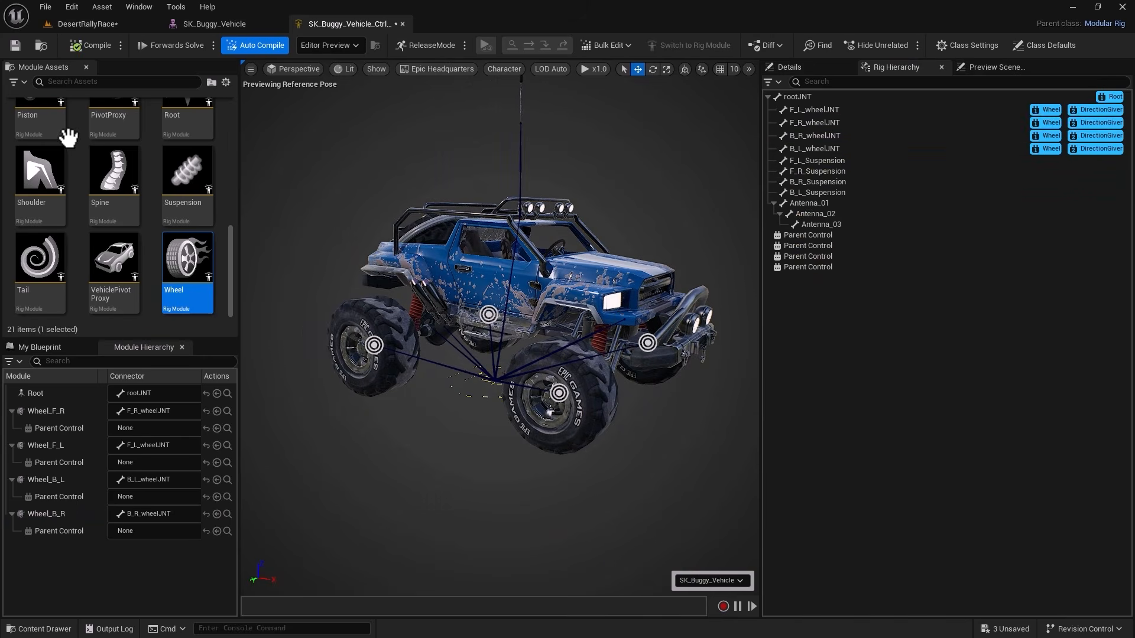
left_click(15, 45)
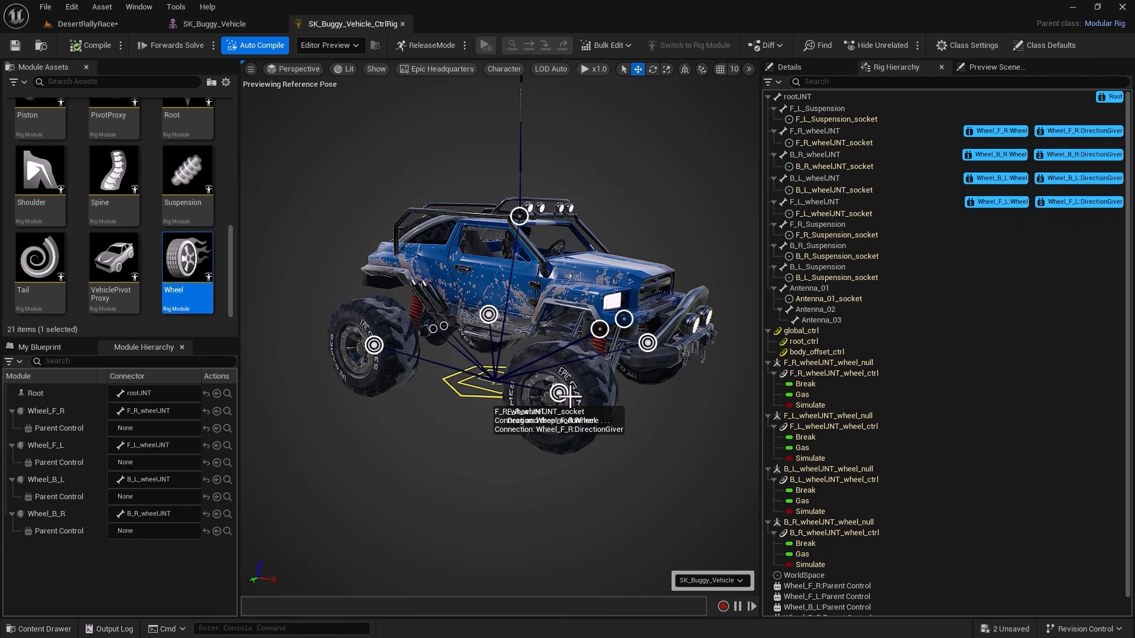
Show the viewport in Wireframe view mode and select the front-right wheel control with the rotate gizmo active
left_click(348, 70)
left_click(373, 145)
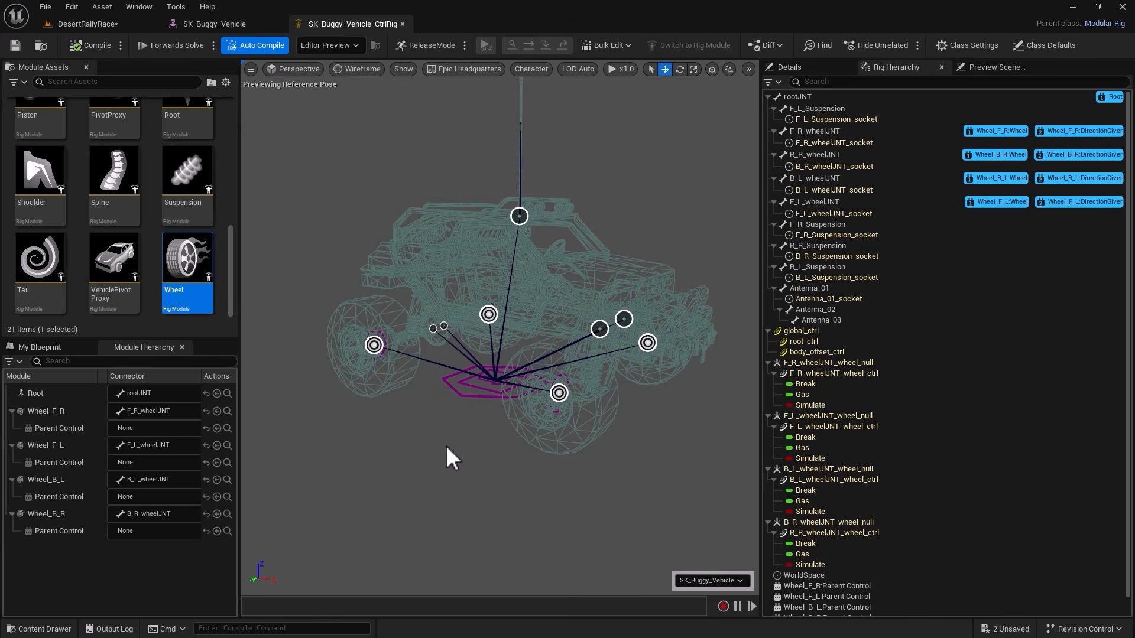
scroll(413, 500, "up", 4)
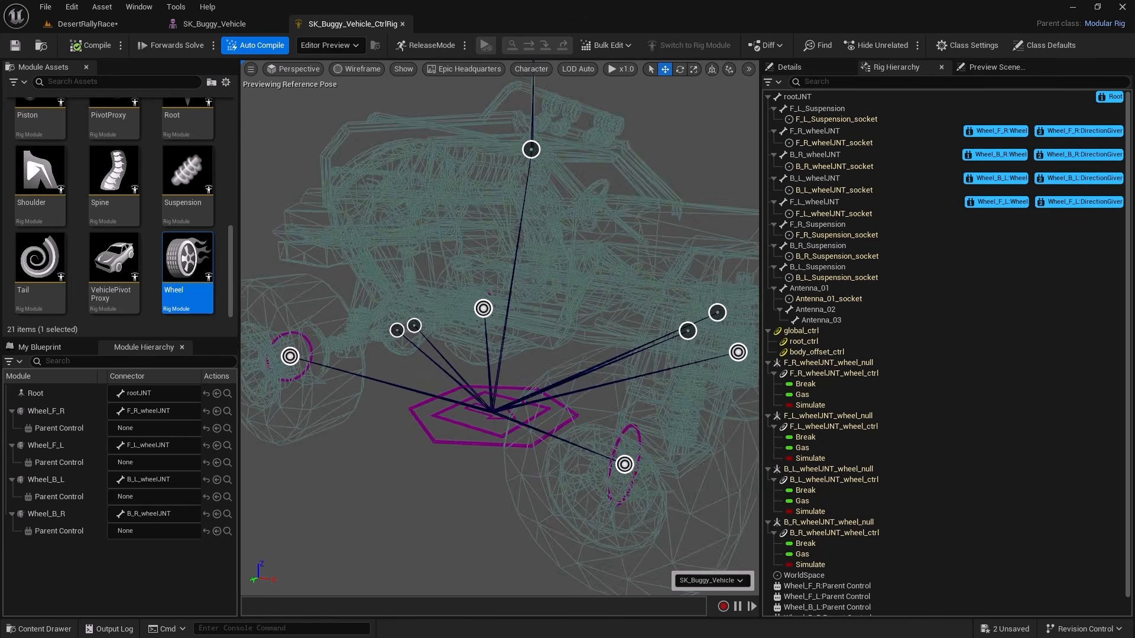
middle_click_drag(414, 496, 452, 547)
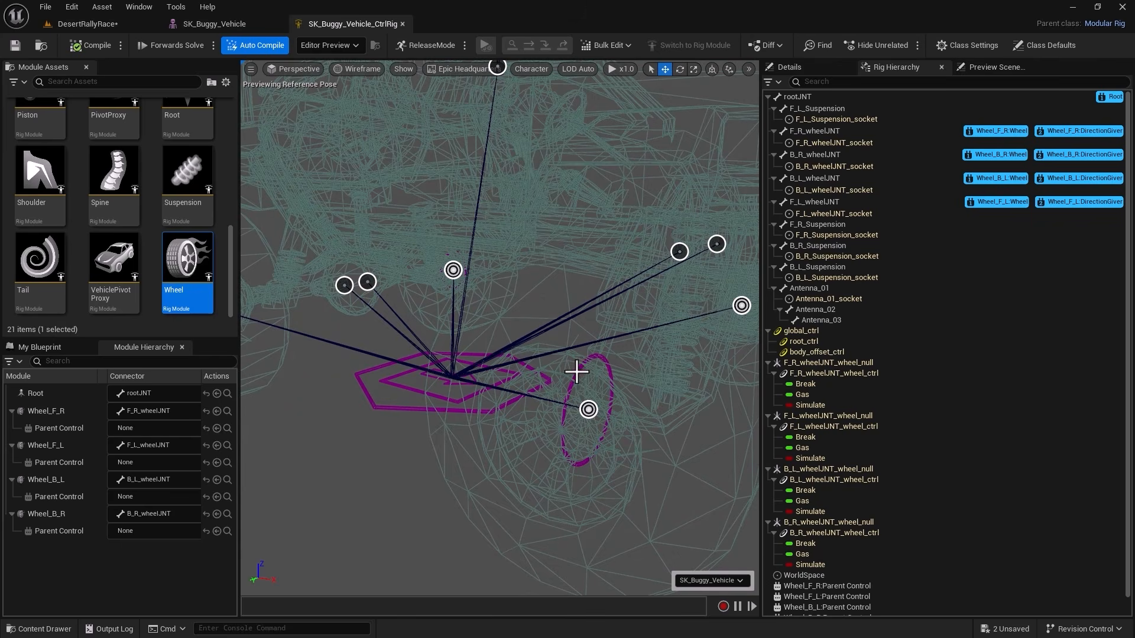
left_click(561, 446)
key("e")
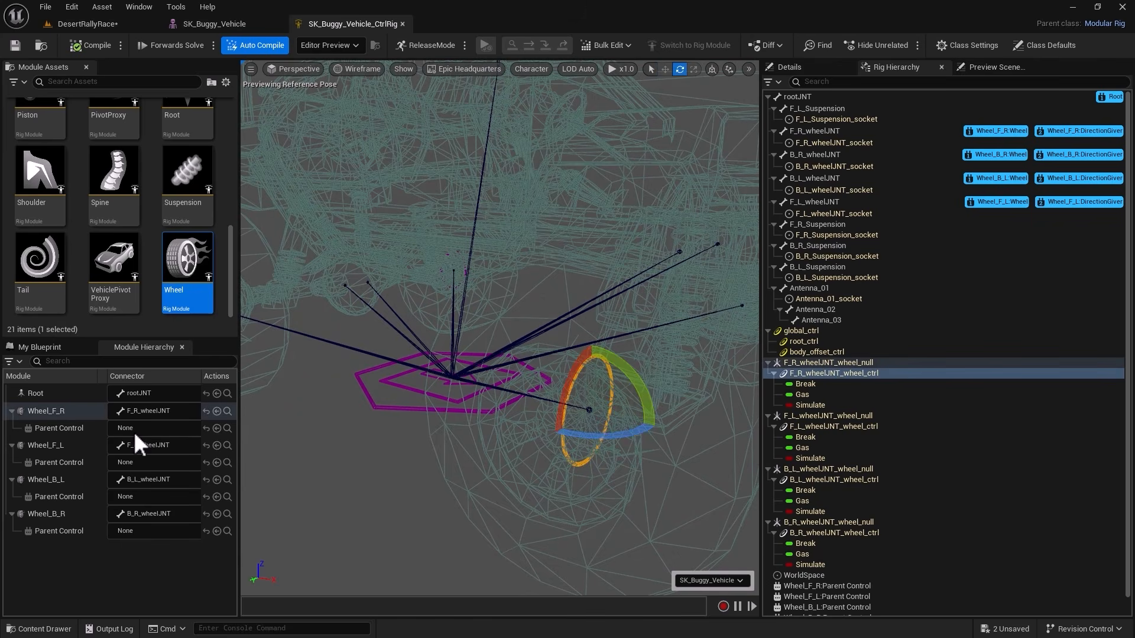
Set the Wheel_F_R module's Axle to Y and its Radius to 14 in its details
left_click(57, 413)
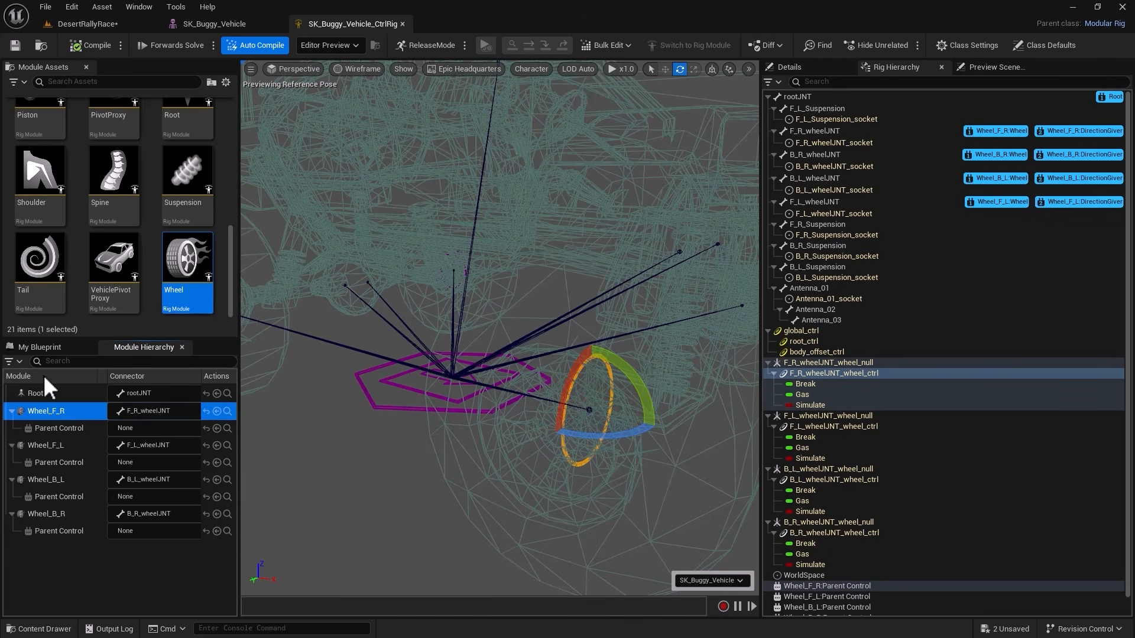
left_click(809, 71)
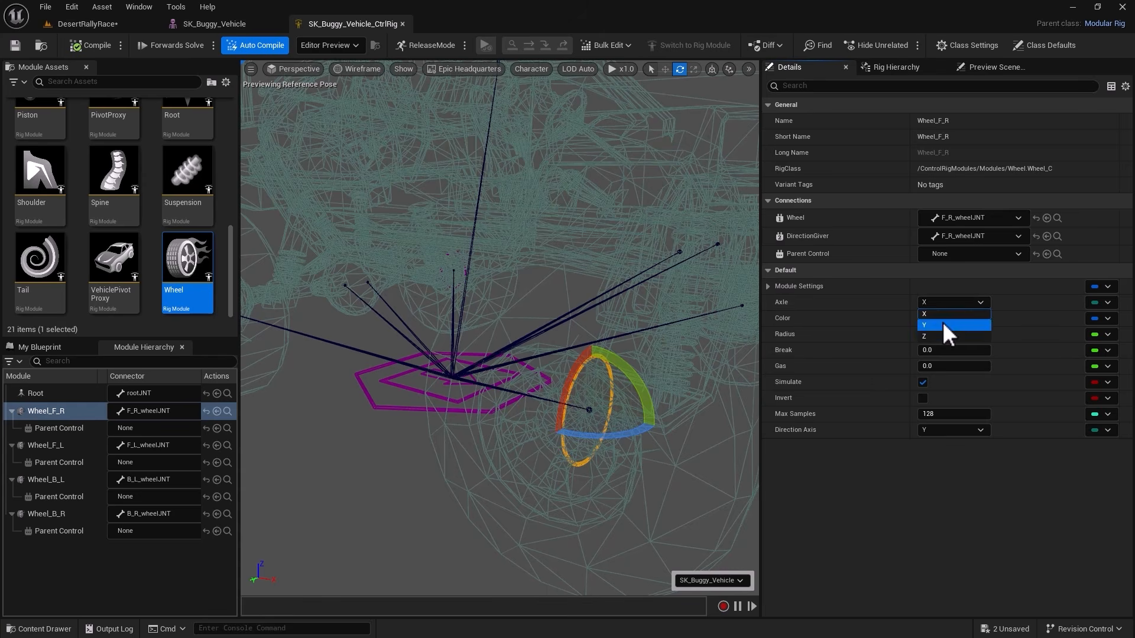
left_click(942, 322)
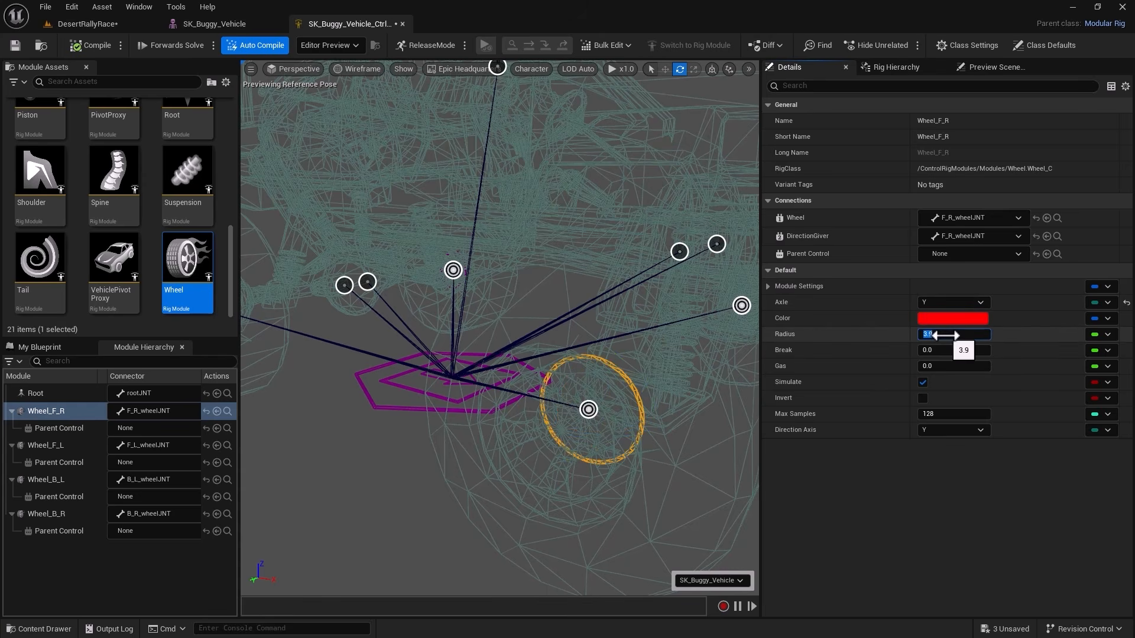
left_click(945, 334)
type("14")
key("Return")
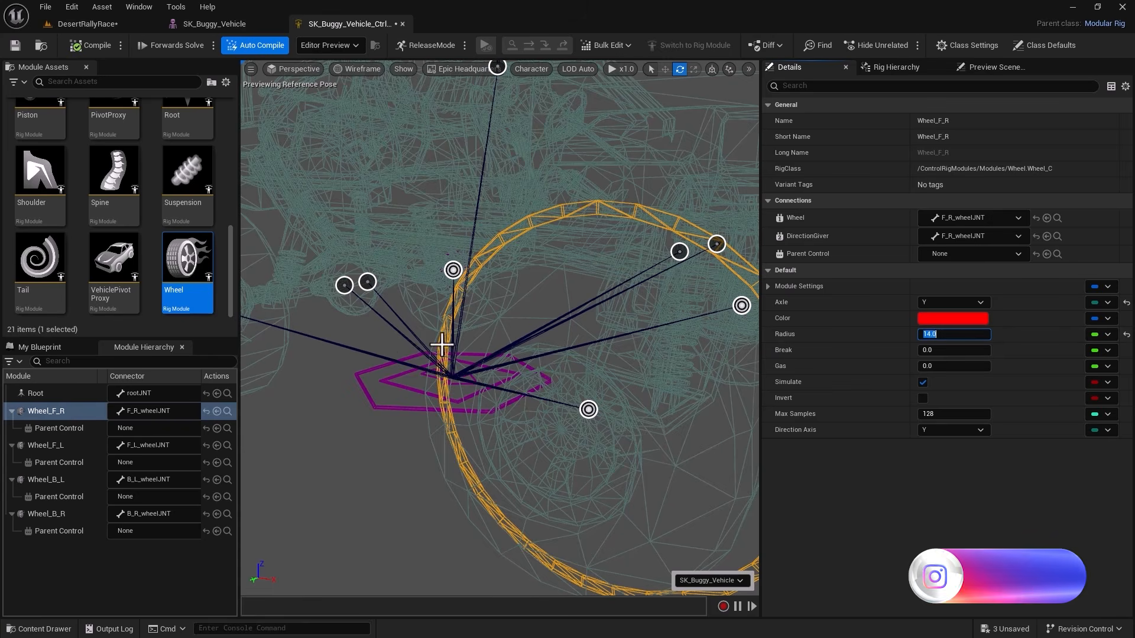
Return the viewport to Lit view mode and inspect the front-right wheel control's fit around the tire
scroll(442, 345, "down", 5)
mouse_move(442, 346)
left_mouse_down("alt")
mouse_move(541, 319)
mouse_move(414, 319)
mouse_move(452, 326)
left_mouse_up("alt")
left_click(357, 71)
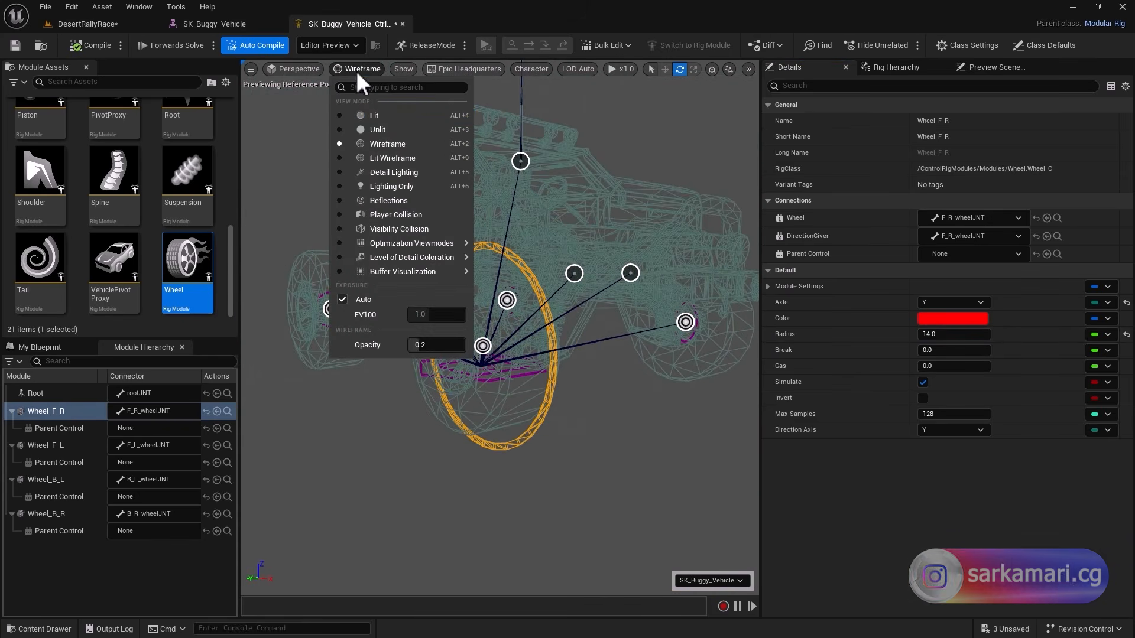
left_click(382, 116)
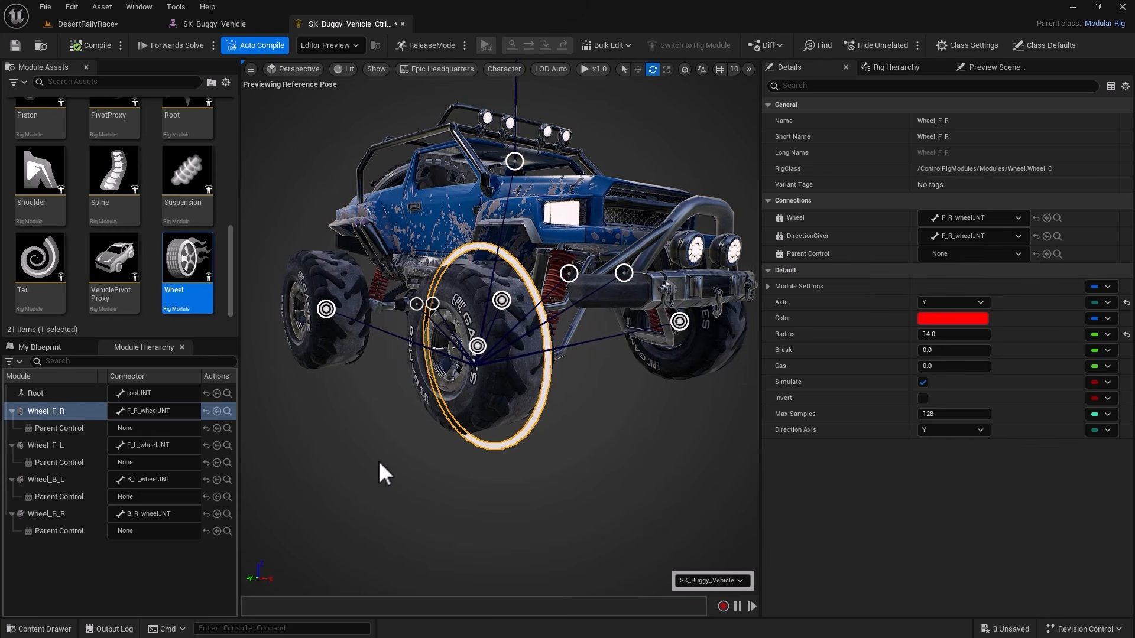
left_click_drag(379, 463, 559, 474, "alt")
left_click_drag(515, 457, 450, 451, "alt")
middle_click_drag(449, 452, 494, 478)
left_click_drag(424, 454, 427, 445, "alt")
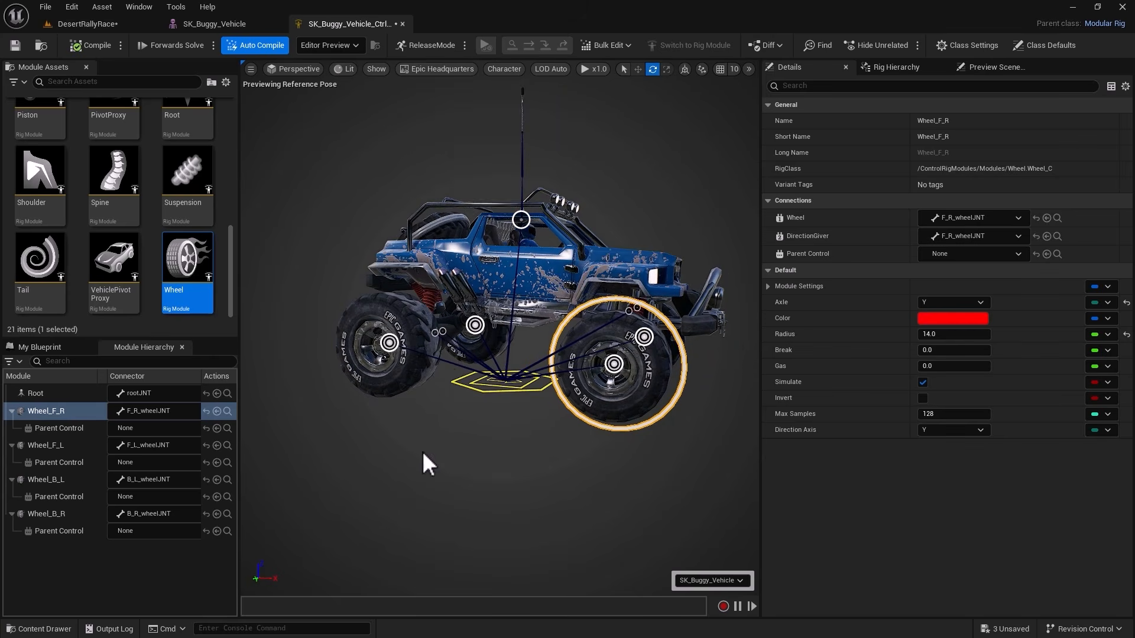
Switch the viewport to Wireframe again and select the back-right and front-right wheel controls together
left_click(345, 70)
left_click(361, 127)
scroll(360, 375, "up", 5)
left_click(314, 361)
left_click(605, 390, "shift")
Set the Wheel_F_L module's Axle to Y and its Radius to 14
left_click(45, 446)
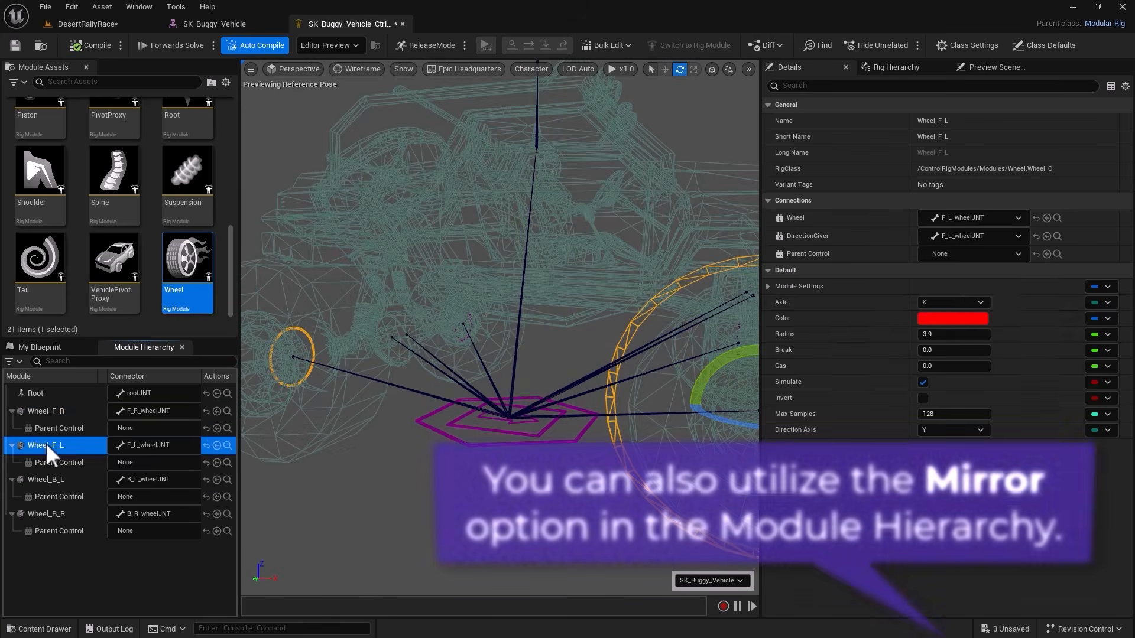
left_click(952, 302)
left_click(947, 324)
left_click(942, 334)
type("14")
key("Return")
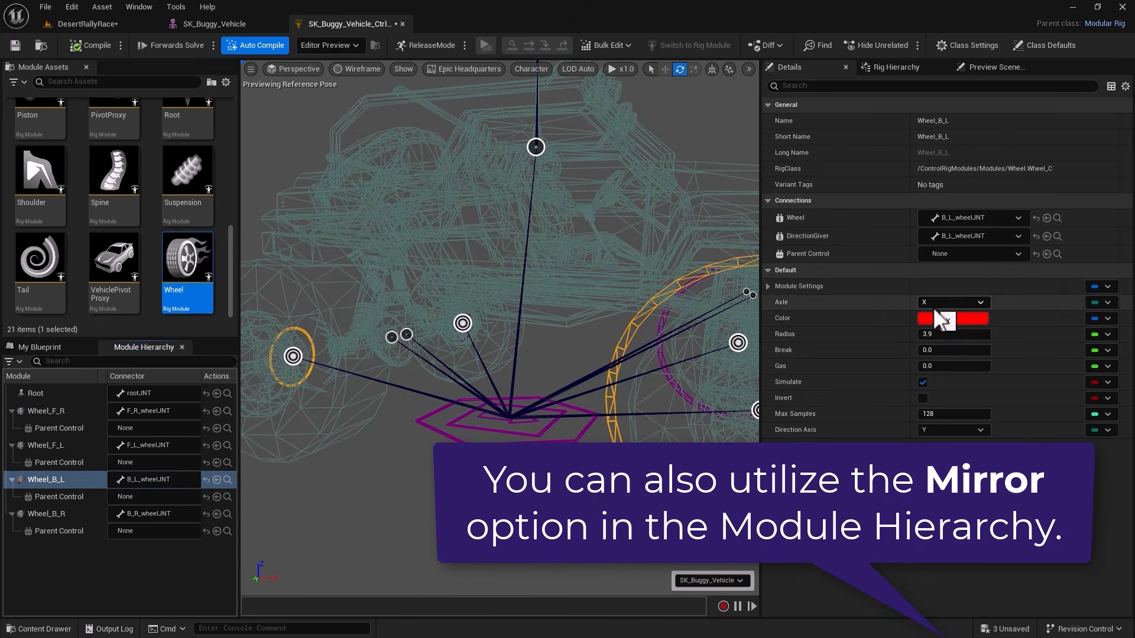
Set the Axle to Y and the Radius to 14 on both rear modules, Wheel_B_L and Wheel_B_R
left_click(952, 302)
left_click(940, 325)
left_click(46, 514)
left_click(952, 302)
left_click(935, 325)
left_click(930, 335)
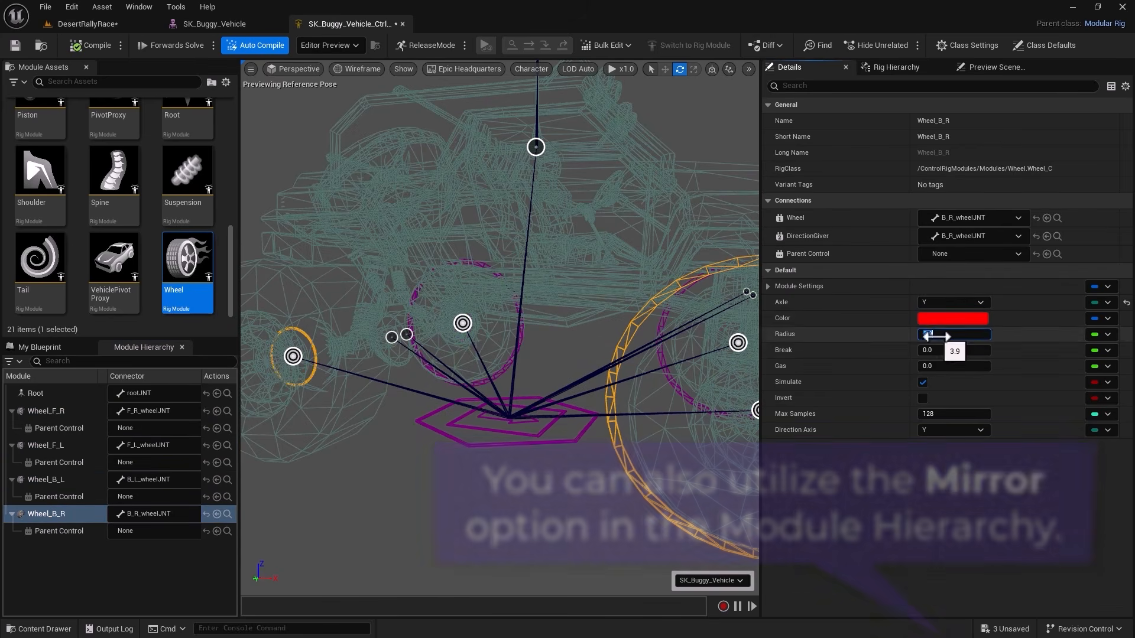
type("14")
key("Return")
Restore the Lit view mode and check the resized wheel controls on the whole buggy
left_click(346, 144)
key("alt+3")
key("alt+4")
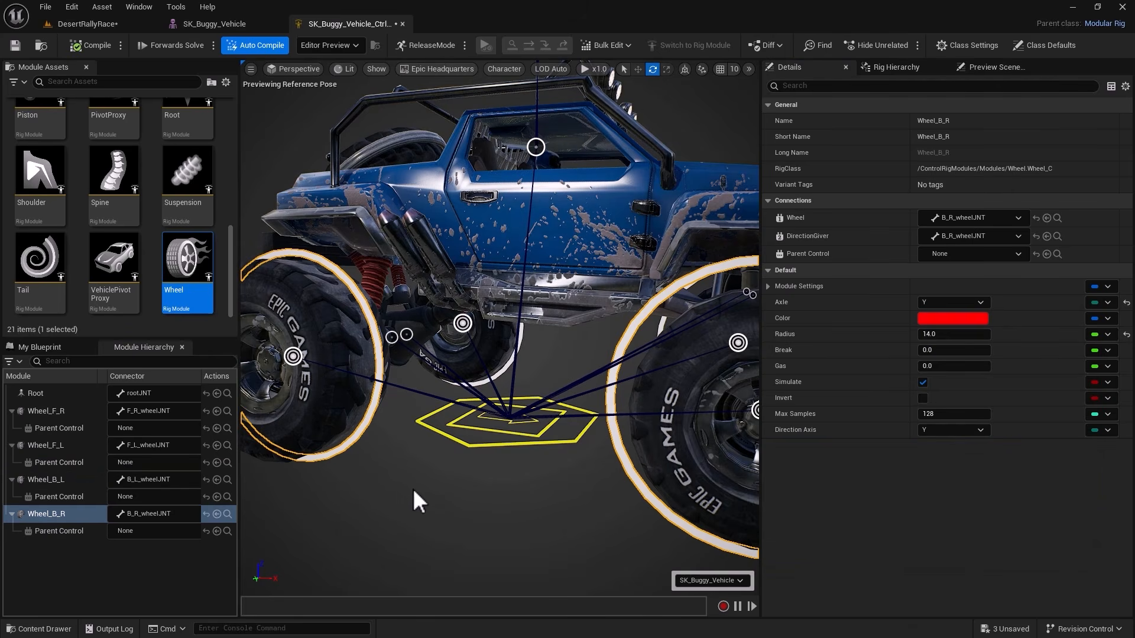
right_click_drag(488, 494, 414, 496, "alt")
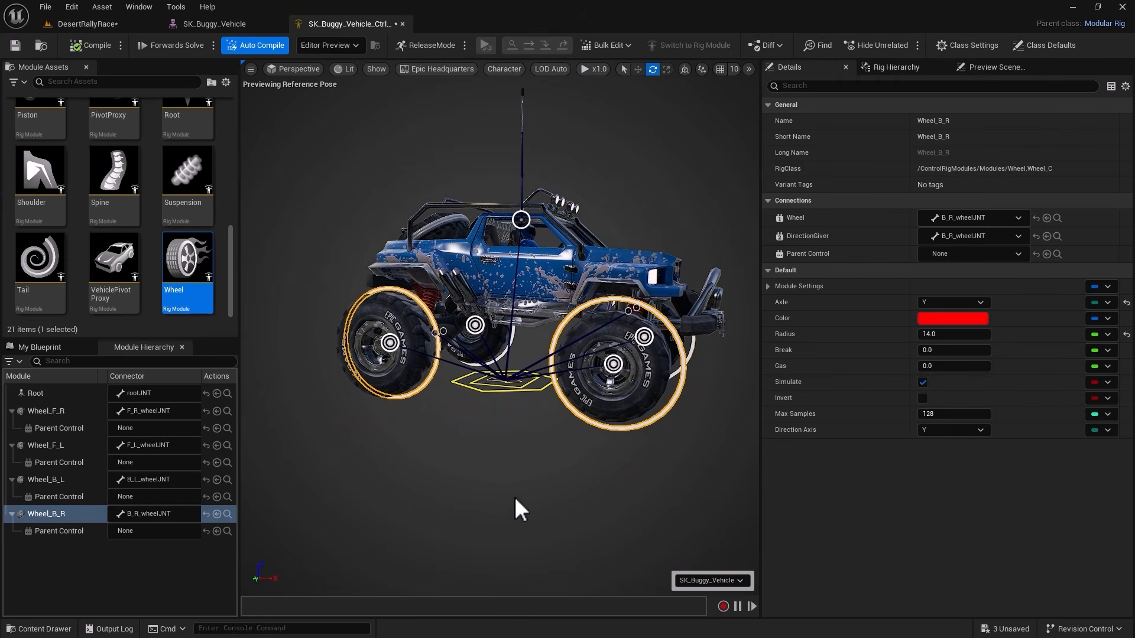
Select all four wheel controls together around the buggy and try rotating them as a group
left_click_drag(515, 497, 307, 498, "alt")
left_click_drag(603, 475, 567, 474, "alt")
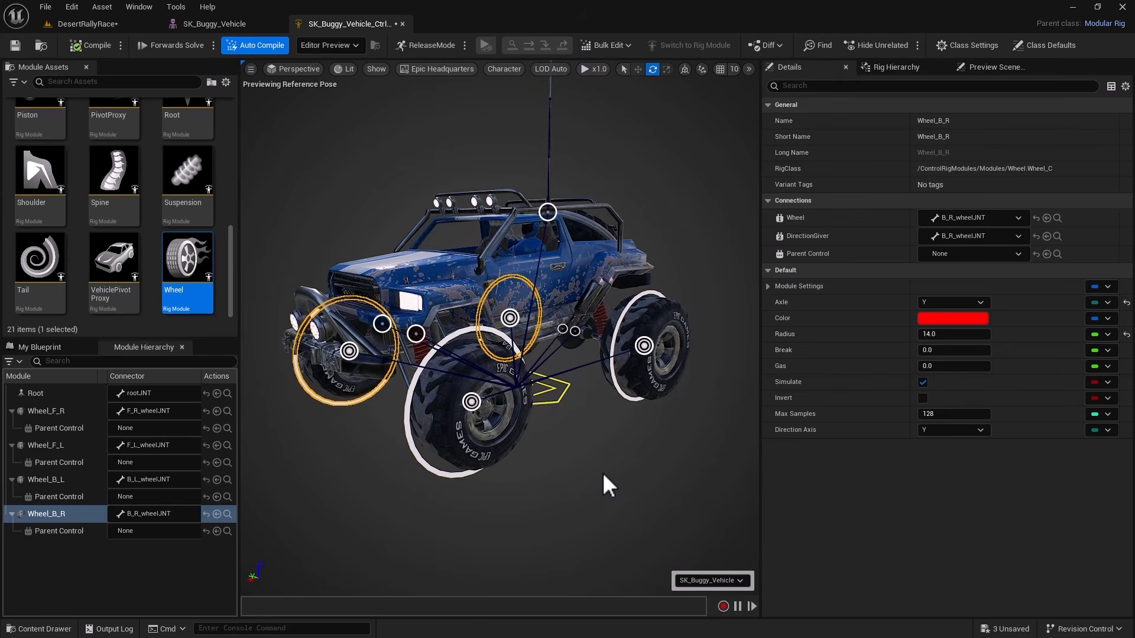
left_click(432, 471)
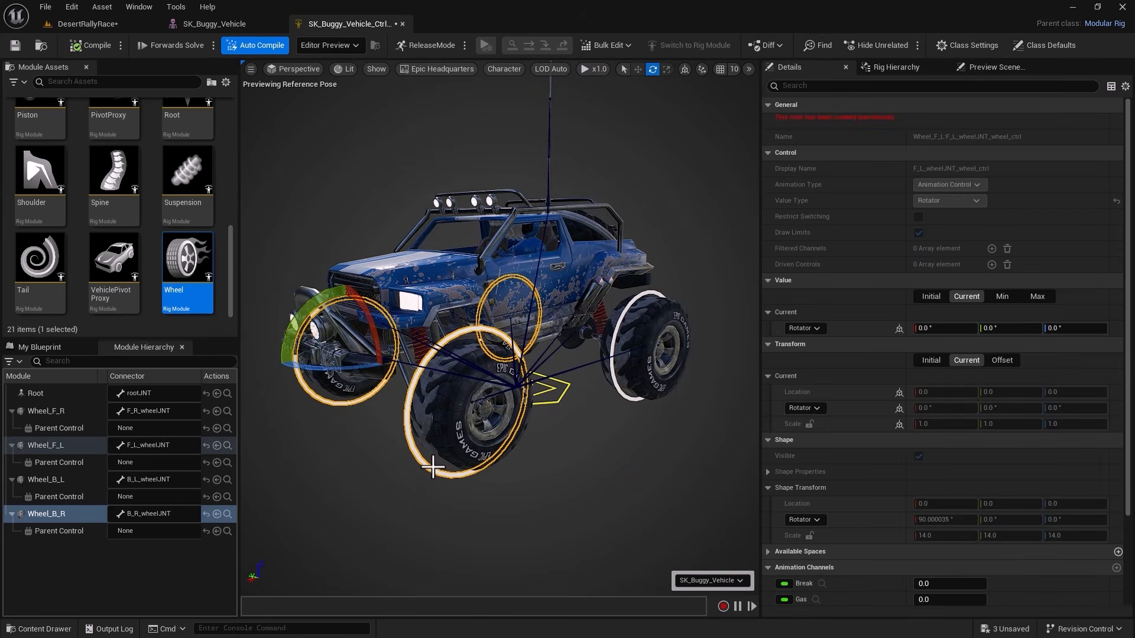
key("ctrl+z")
left_click(414, 458)
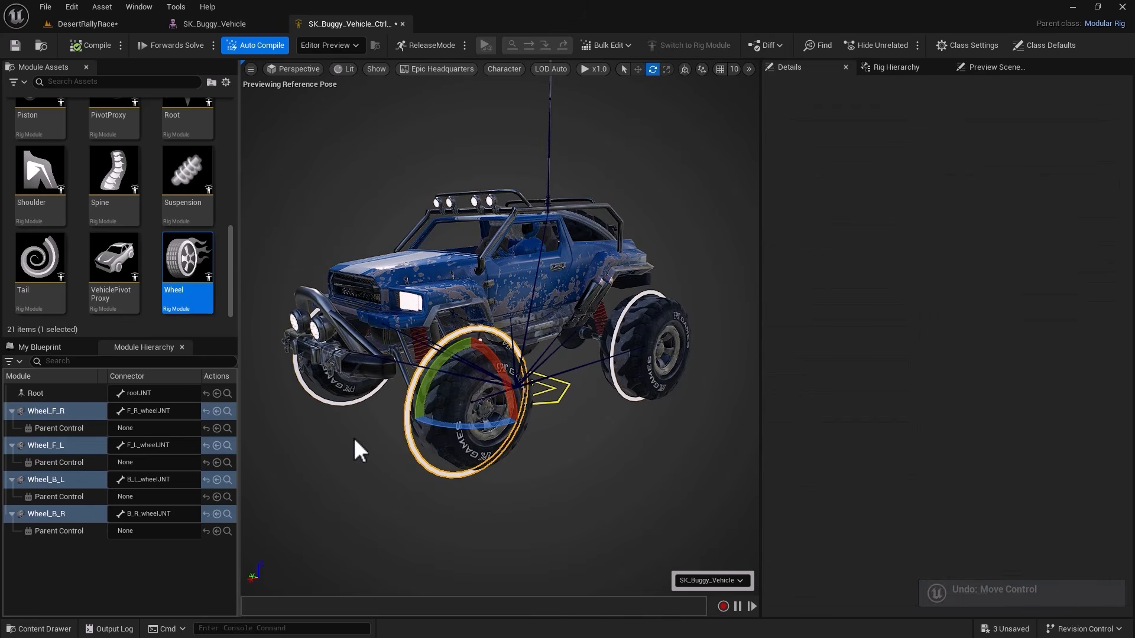
left_click(331, 403, "ctrl")
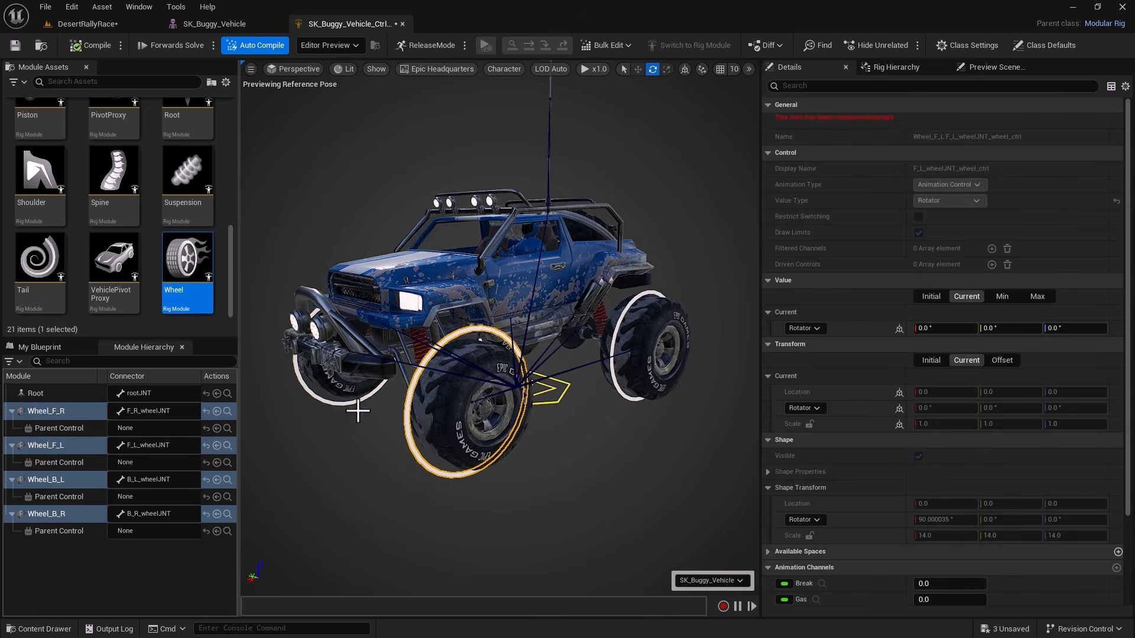
left_click(625, 397, "ctrl")
left_click_drag(643, 458, 685, 455, "alt")
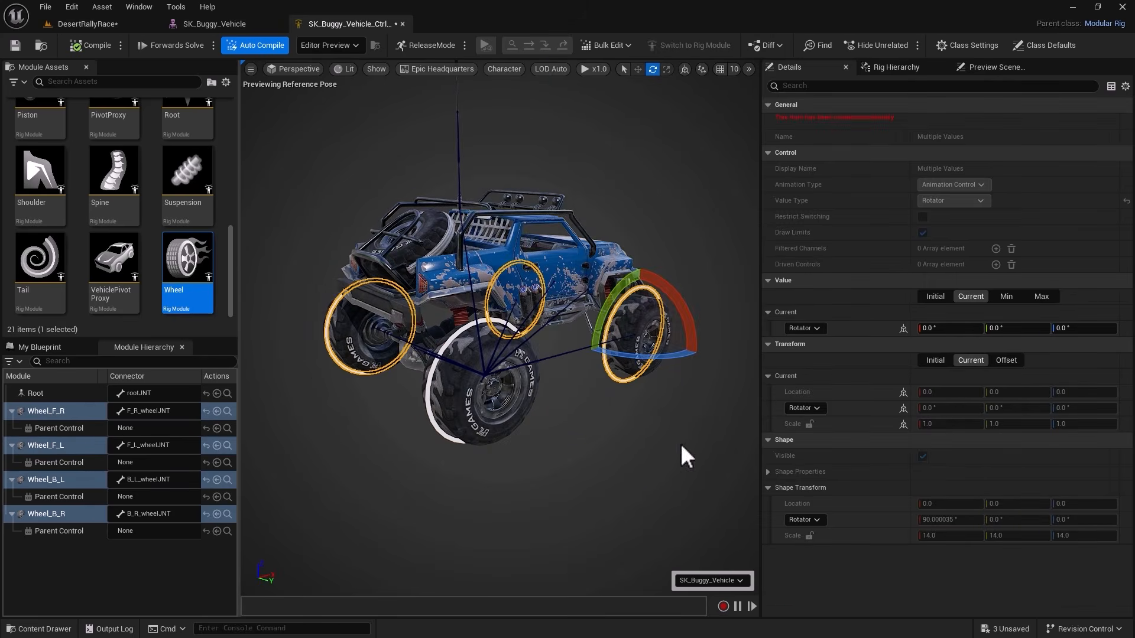
left_click(432, 422, "ctrl")
left_click_drag(682, 509, 646, 473, "alt")
left_click_drag(599, 387, 620, 424)
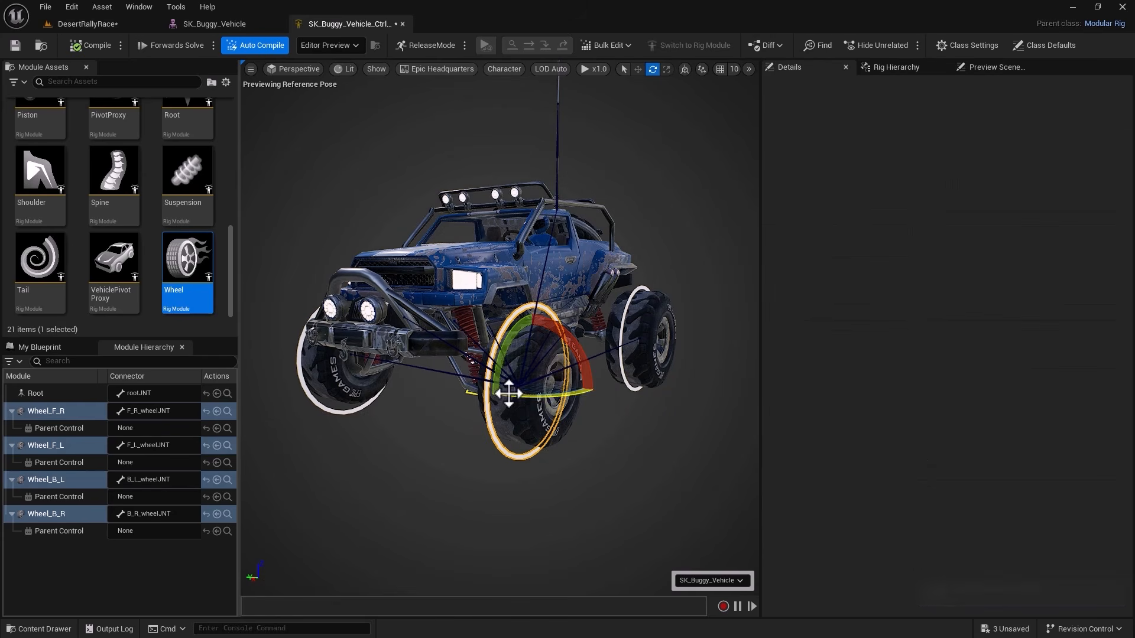
Test-rotate the front-left wheel control by about 7.8° and undo the rotation
left_click(444, 471)
left_click(502, 453)
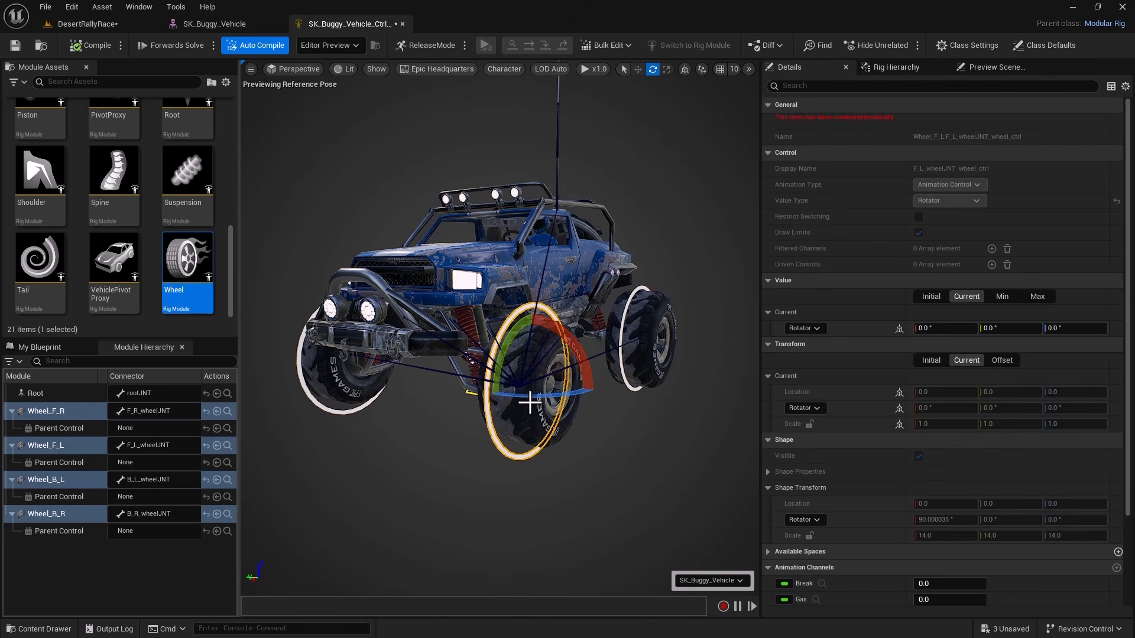
mouse_move(527, 397)
left_mouse_down()
mouse_move(479, 392)
mouse_move(540, 398)
mouse_move(531, 399)
left_mouse_up()
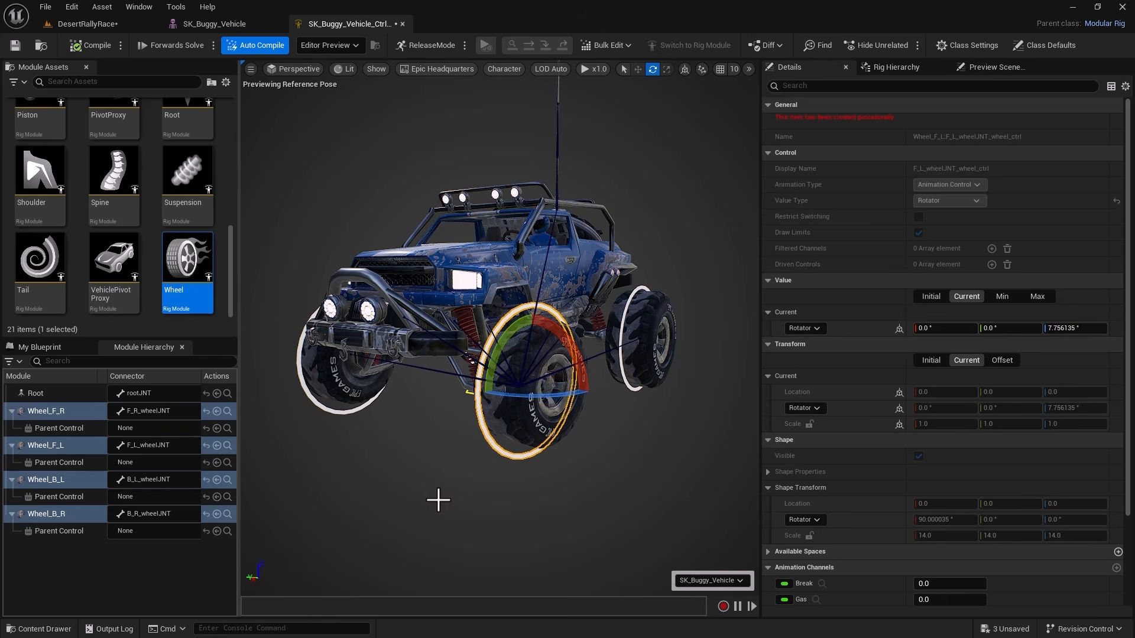
key("ctrl+z")
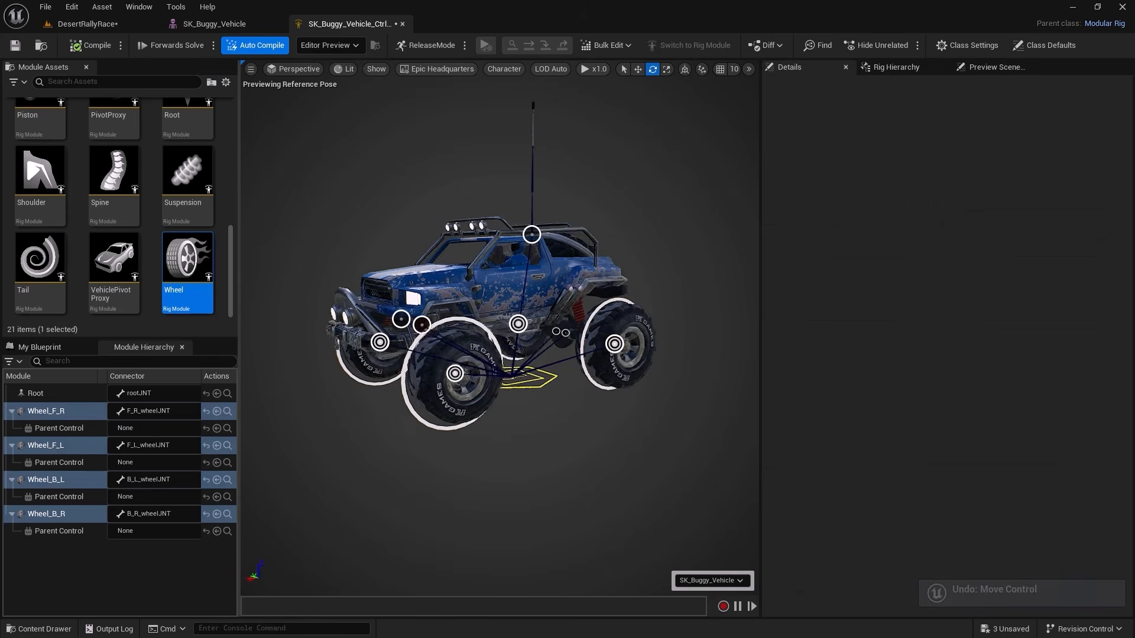
mouse_move(532, 449)
left_mouse_down("alt")
mouse_move(437, 448)
mouse_move(754, 444)
mouse_move(521, 448)
left_mouse_up("alt")
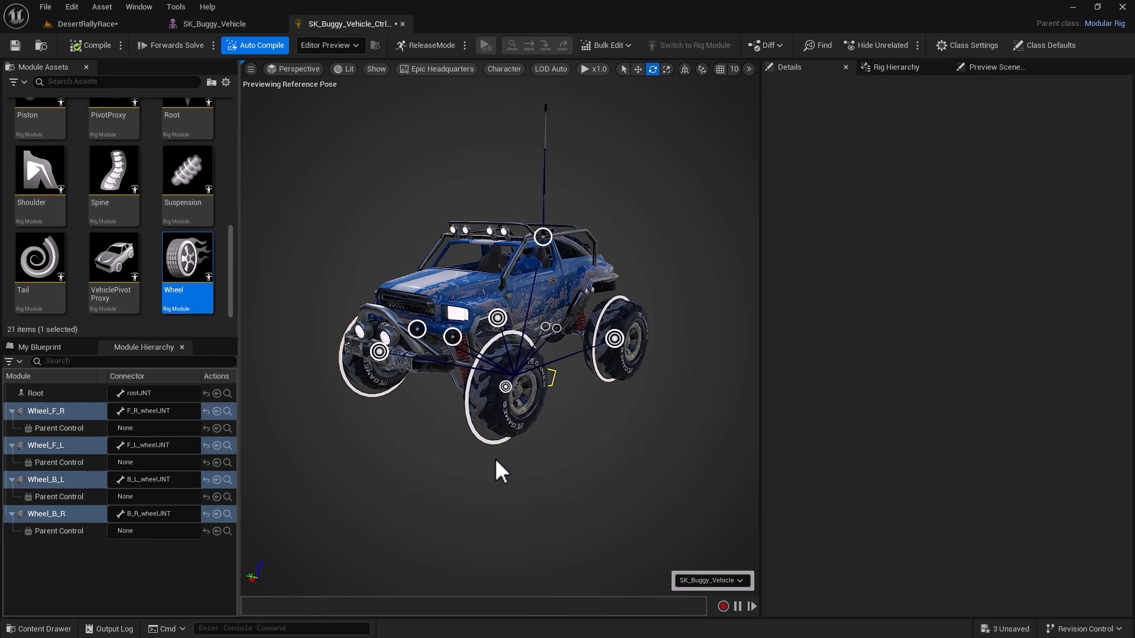
Examine the Parent Control connectors of the four wheel modules in both the rig hierarchy and the module hierarchy
left_click(889, 67)
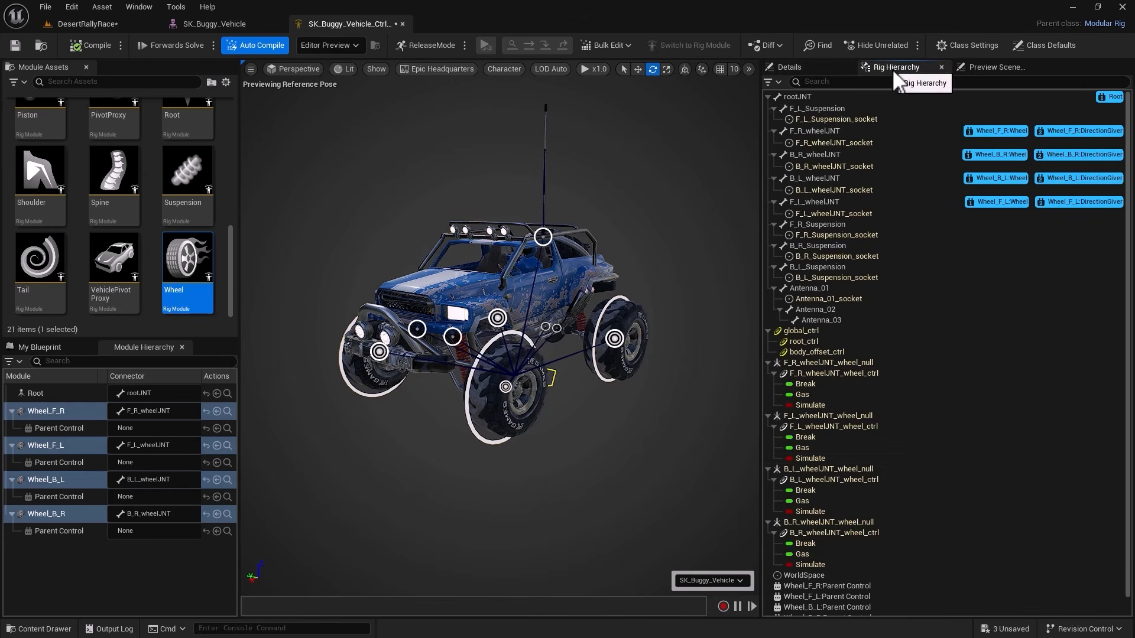
scroll(827, 501, "down", 1)
left_click(817, 571)
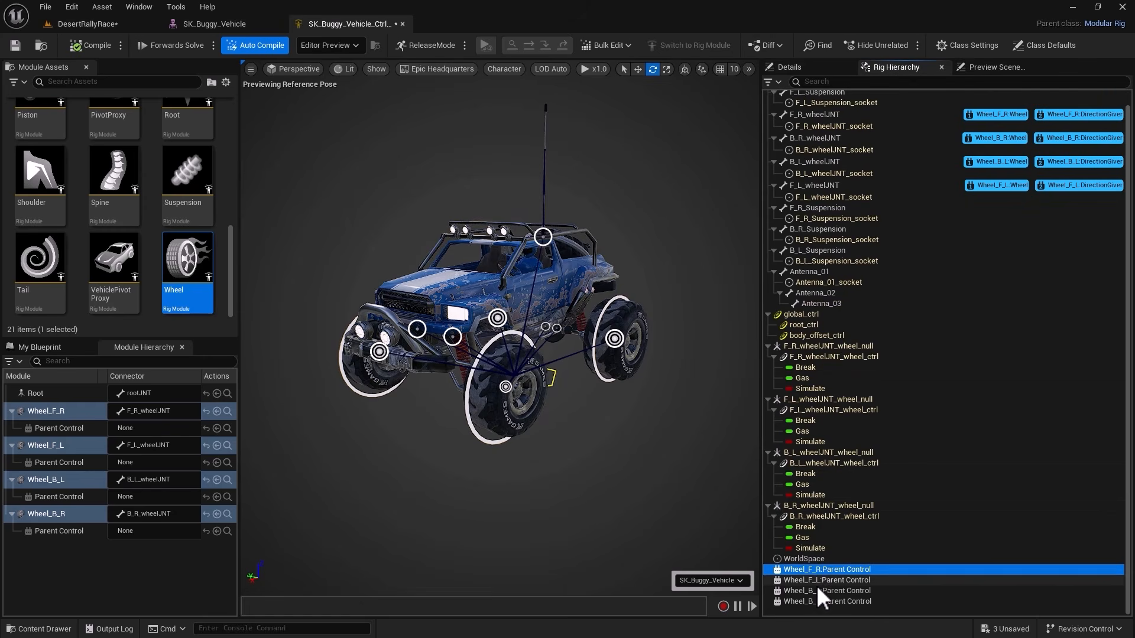
left_click(814, 602, "shift")
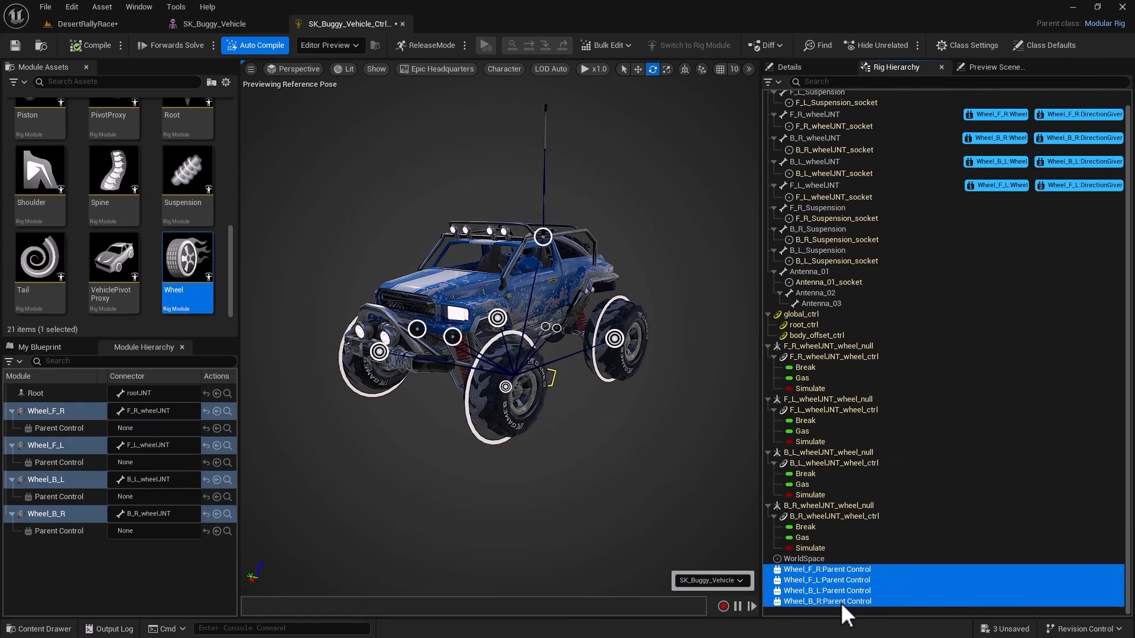
left_click(59, 428)
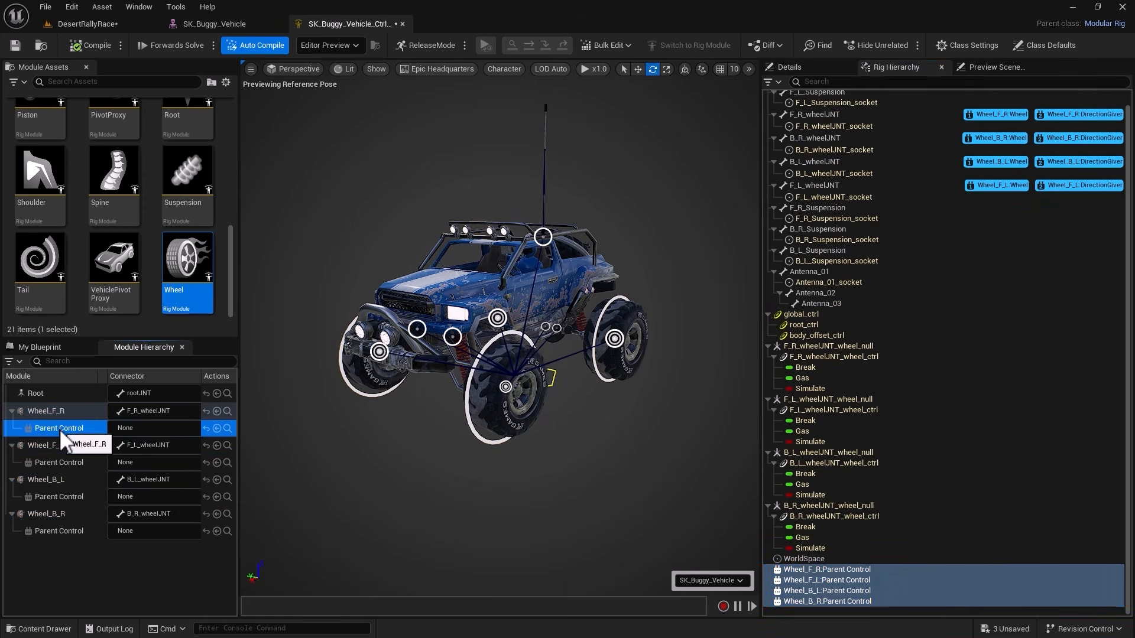
left_click(63, 465)
left_click(65, 495)
left_click_drag(66, 533, 111, 530)
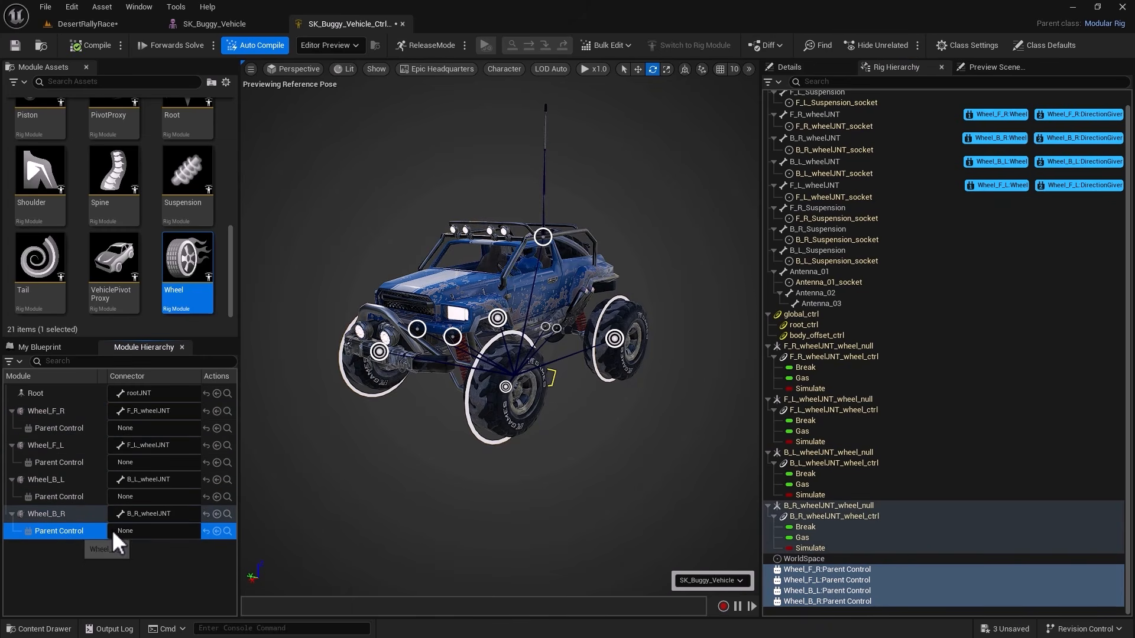
left_click(391, 513)
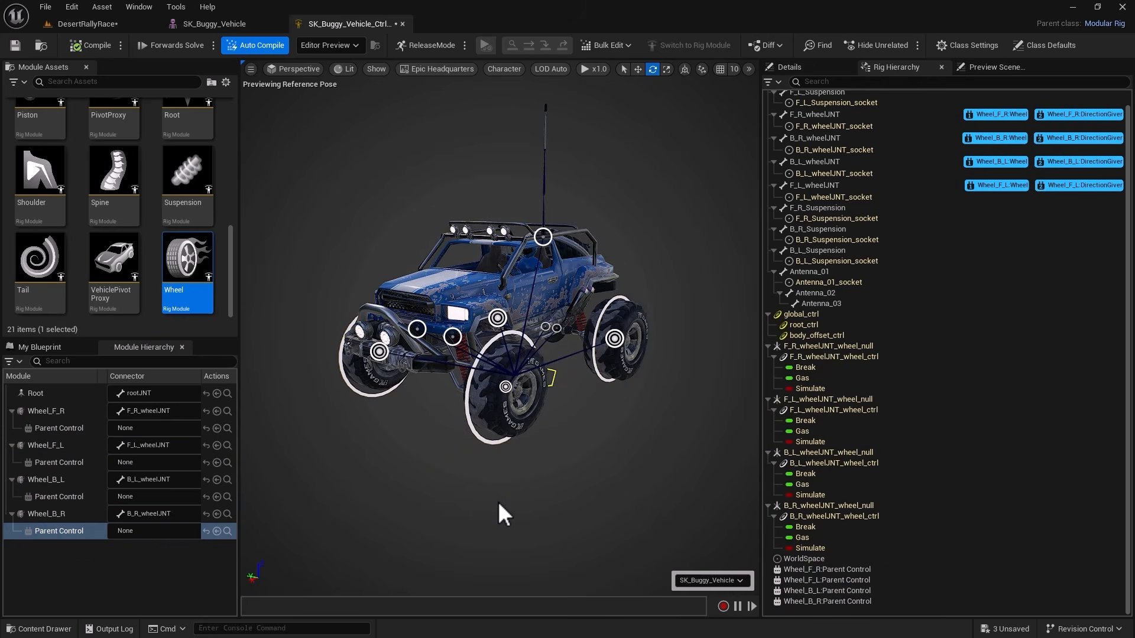
Collapse the four wheel modules in the module hierarchy and nest Wheel_F_R under the Root module
left_click_drag(498, 501, 529, 502)
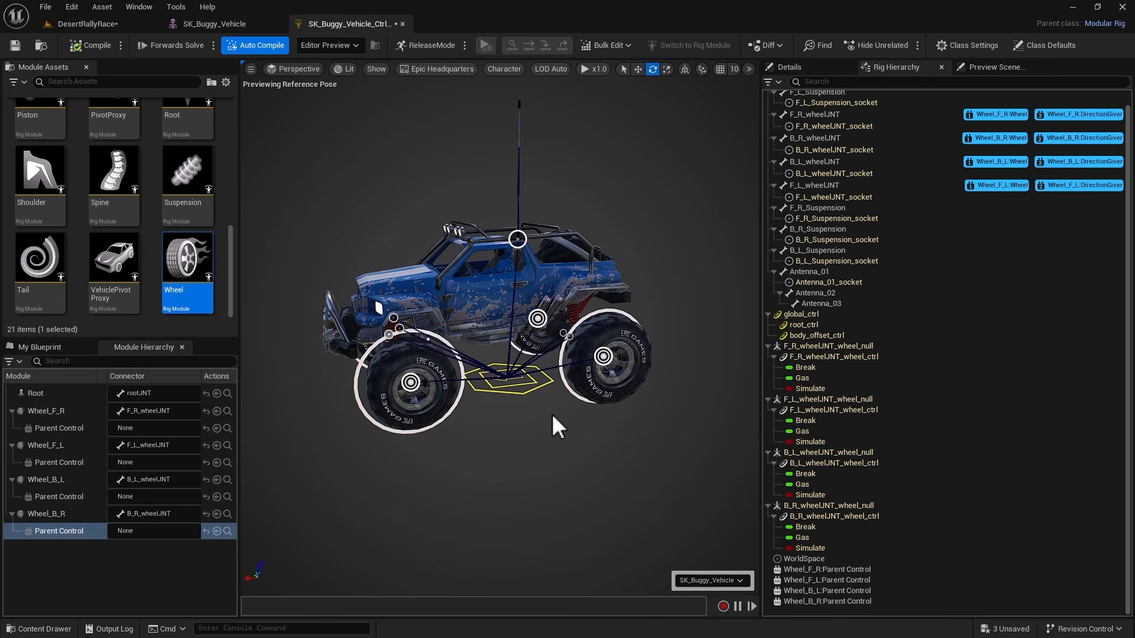
key("w")
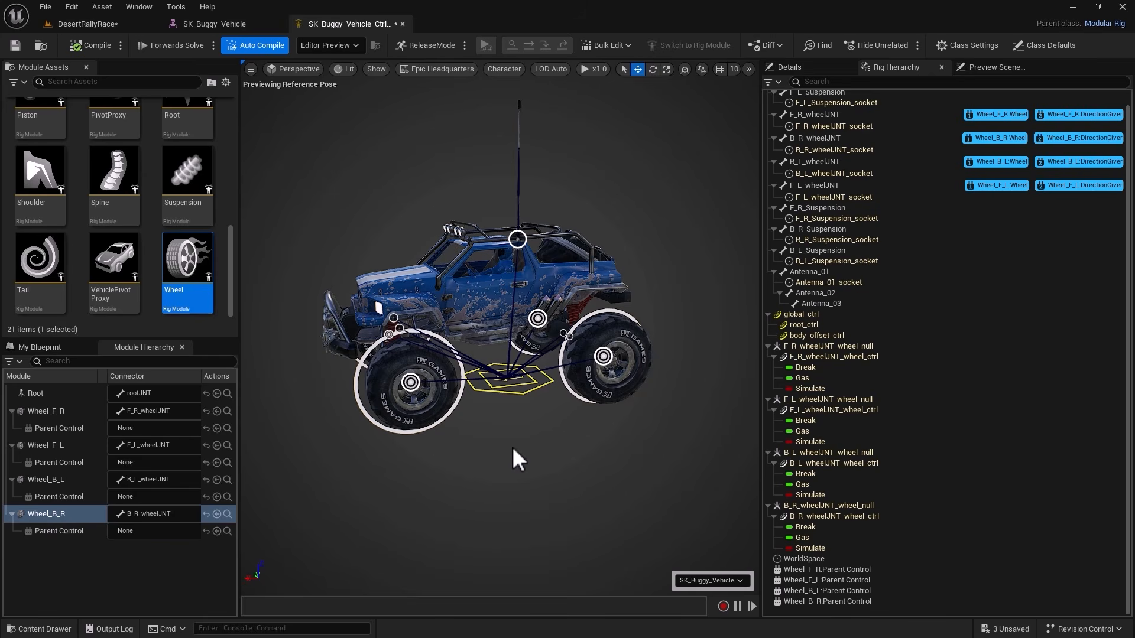
left_click(61, 480)
left_click(55, 448)
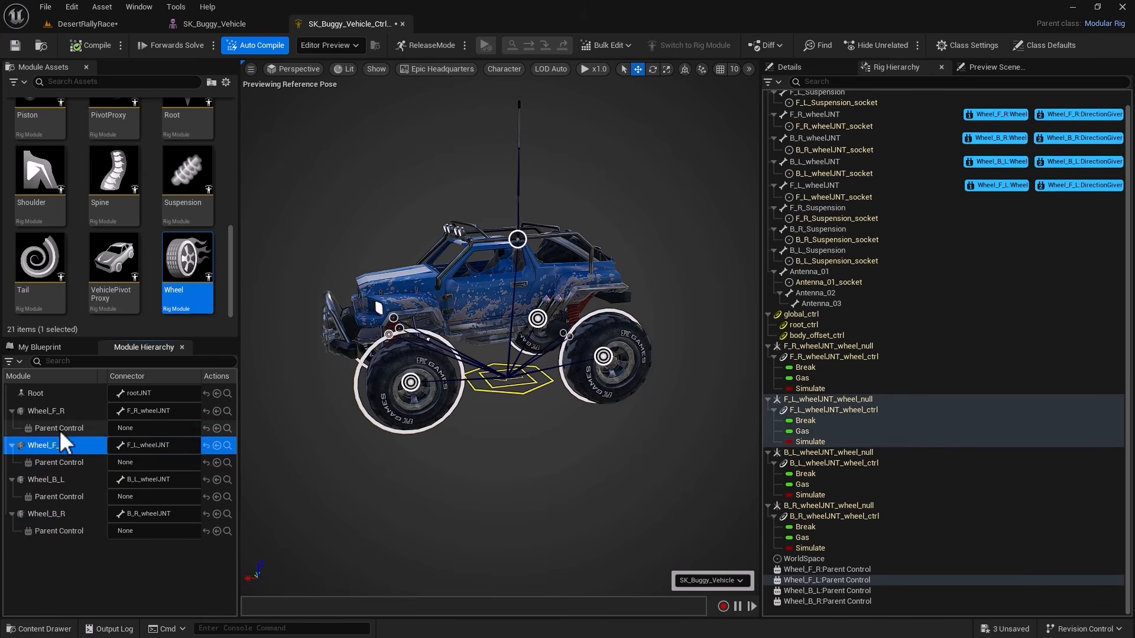
left_click(56, 410)
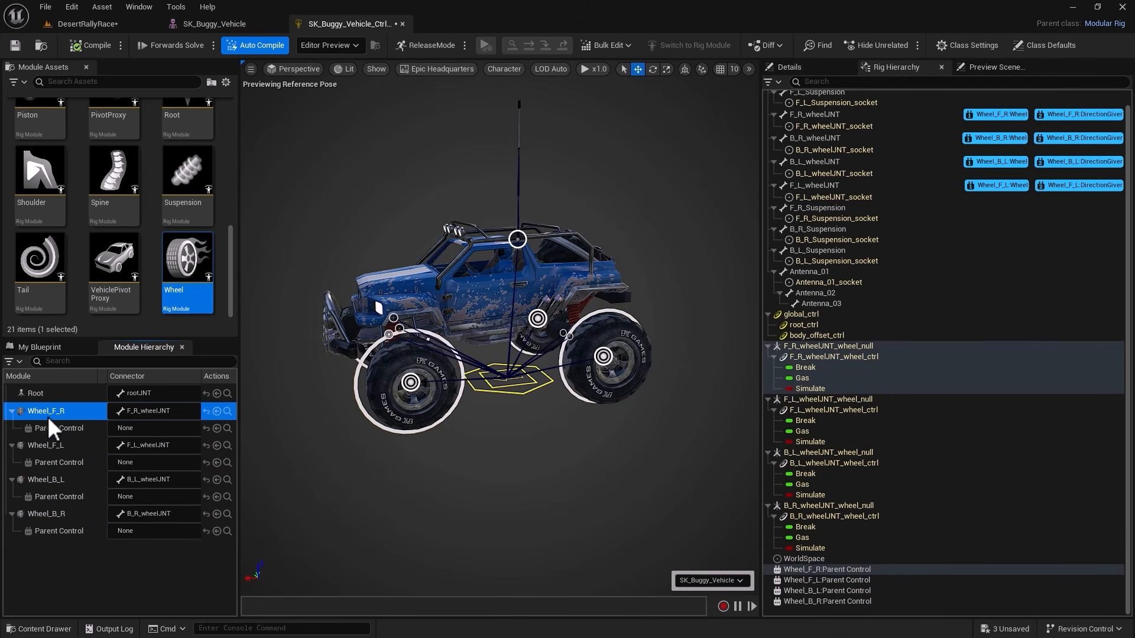
left_click(12, 411)
left_click(11, 429)
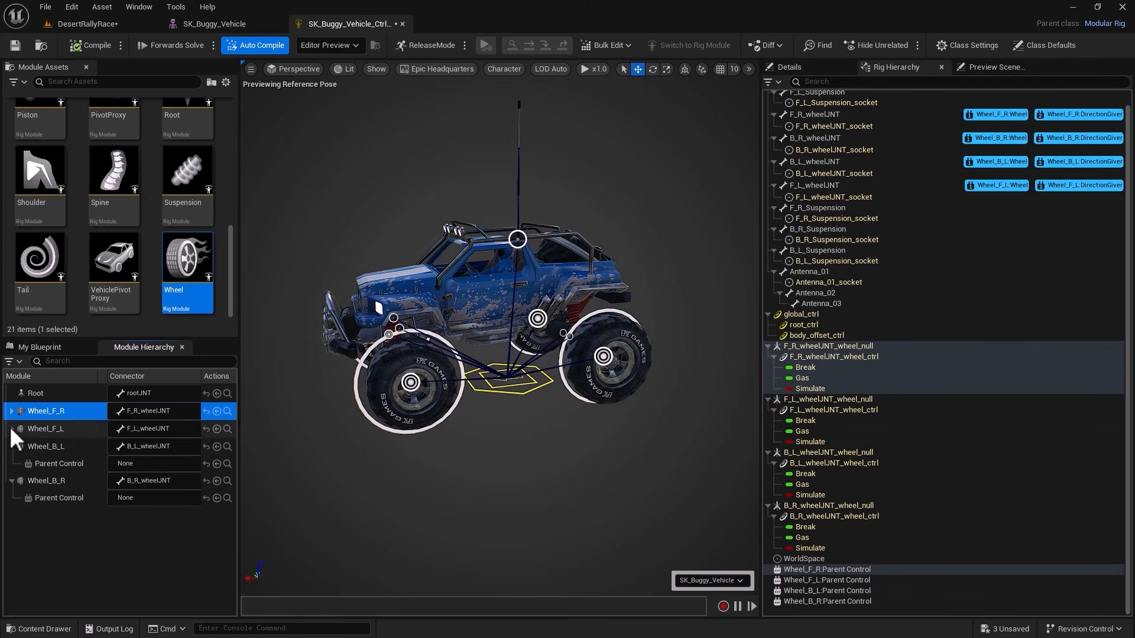
left_click(11, 447)
left_click(11, 464)
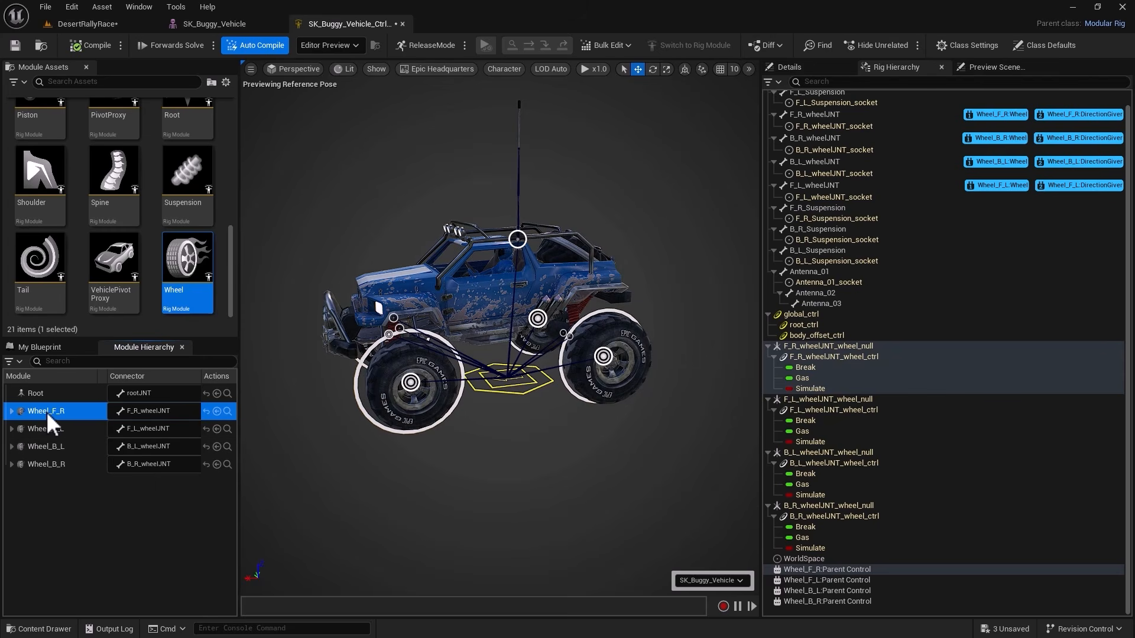
left_click_drag(30, 411, 38, 392)
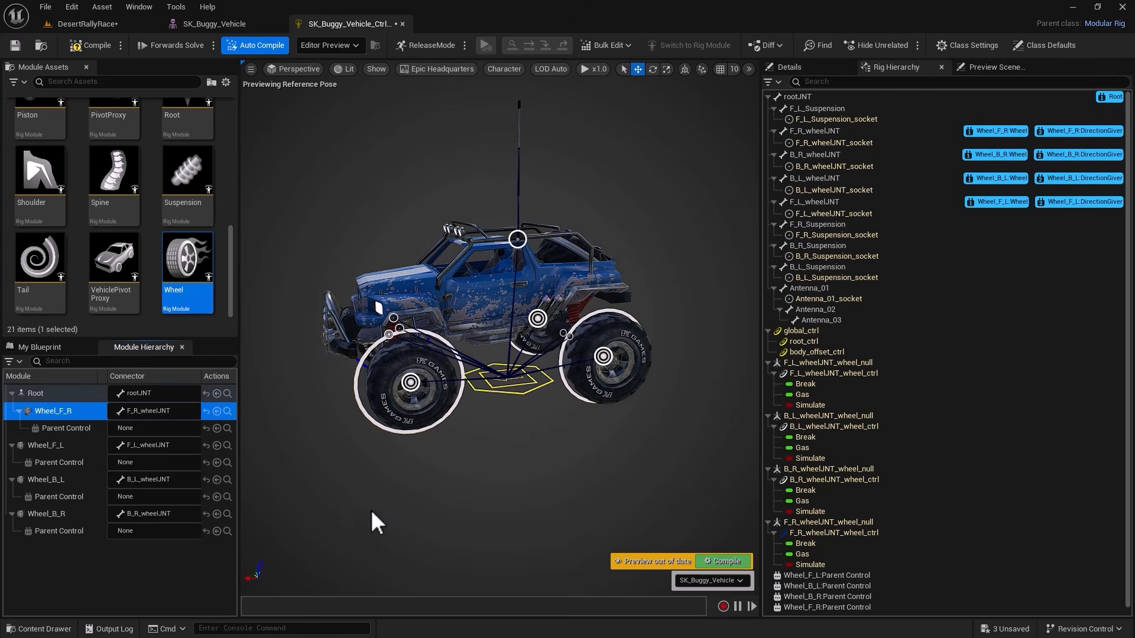
left_click_drag(371, 513, 556, 510, "alt")
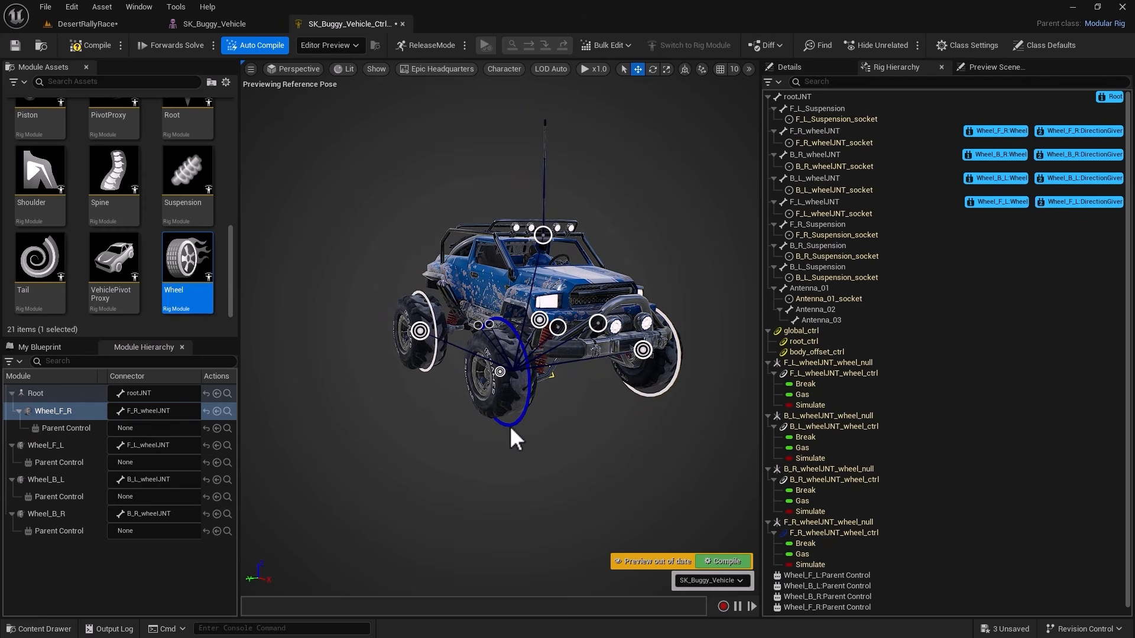
key("ctrl+z")
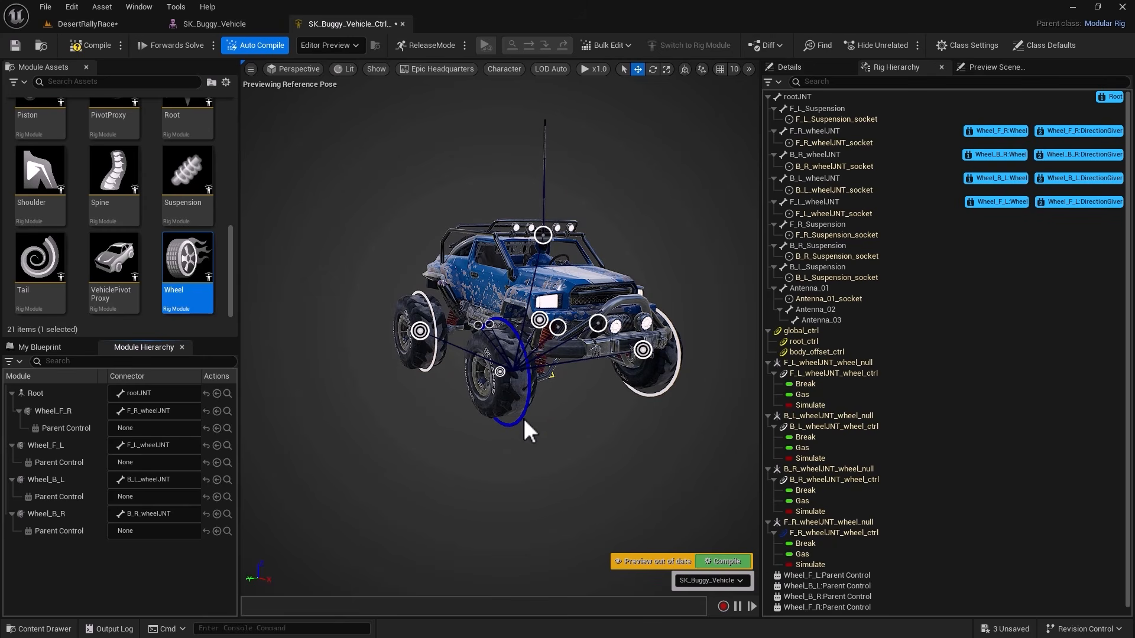
Collapse the wheel modules still outside Root and nest Wheel_F_L under the Root module
left_click(61, 451)
left_click(12, 445)
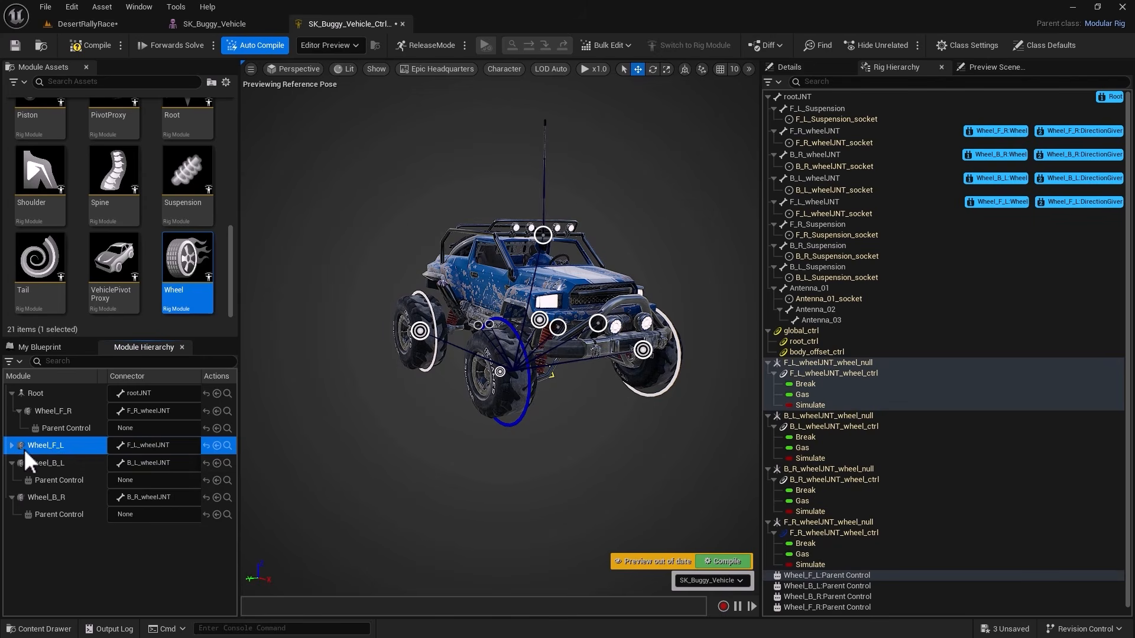
left_click(11, 462)
left_click(11, 480)
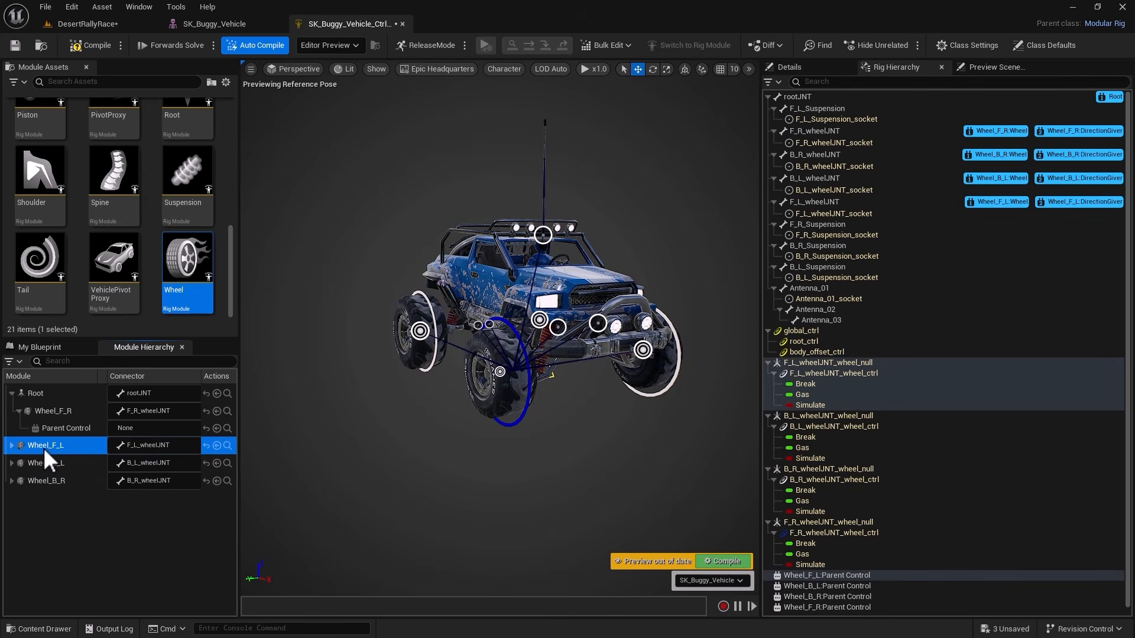
left_click_drag(47, 447, 48, 395)
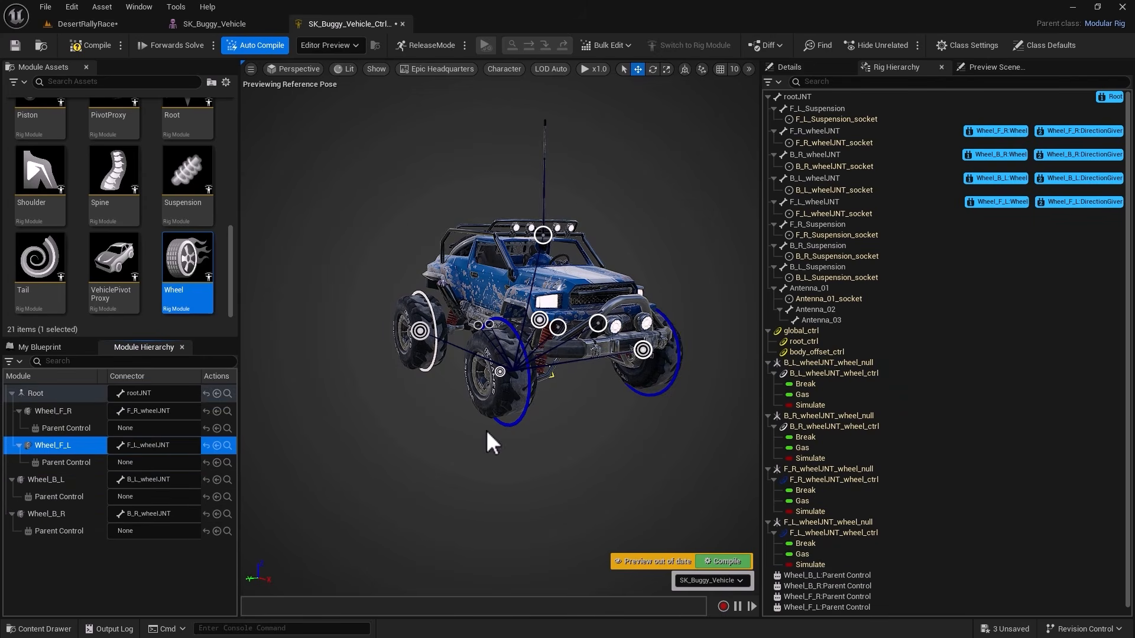
Nest the rear modules Wheel_B_L and Wheel_B_R under the Root module and recompile the rig
left_click(11, 479)
left_click(11, 497)
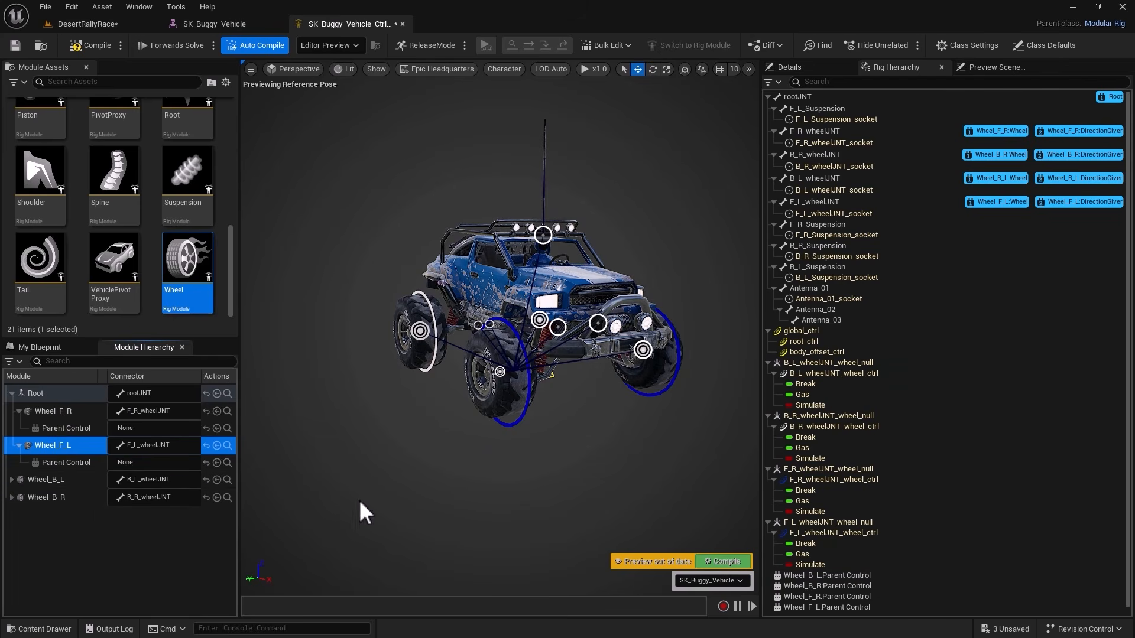
left_click_drag(359, 509, 432, 512)
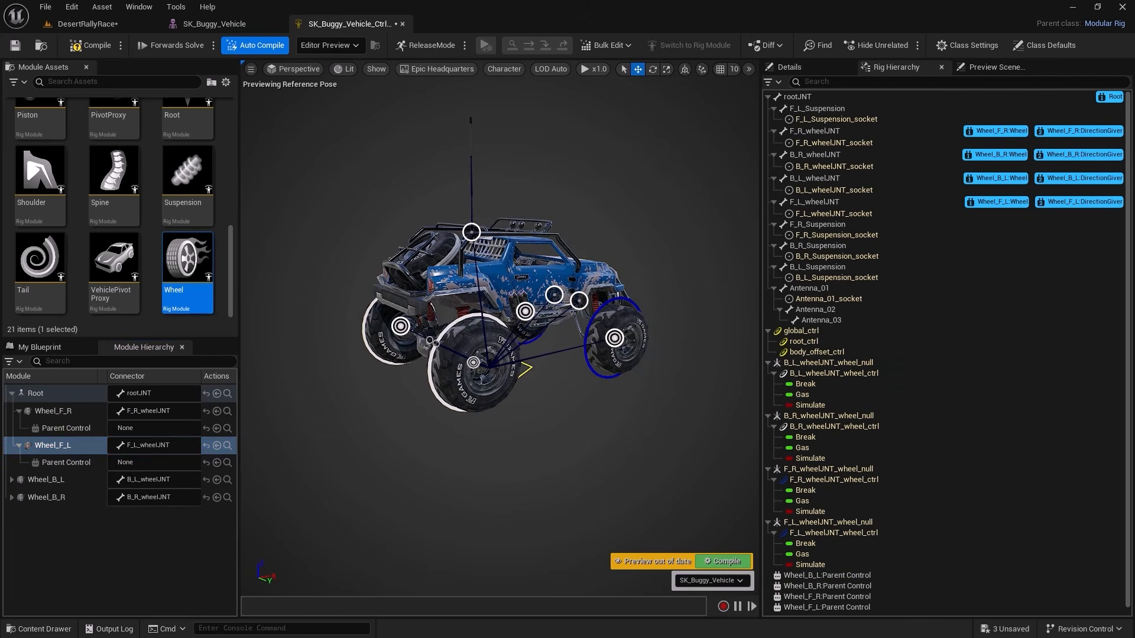
left_click(51, 480)
left_click_drag(60, 439, 40, 395)
left_click_drag(43, 514, 40, 398)
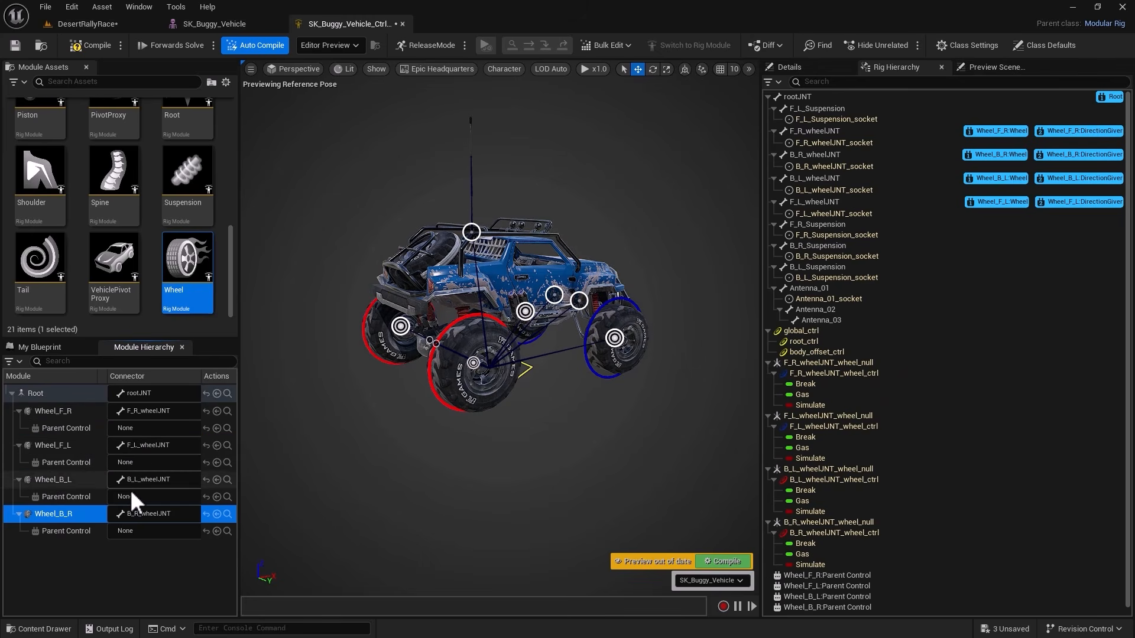
scroll(835, 591, "down", 1)
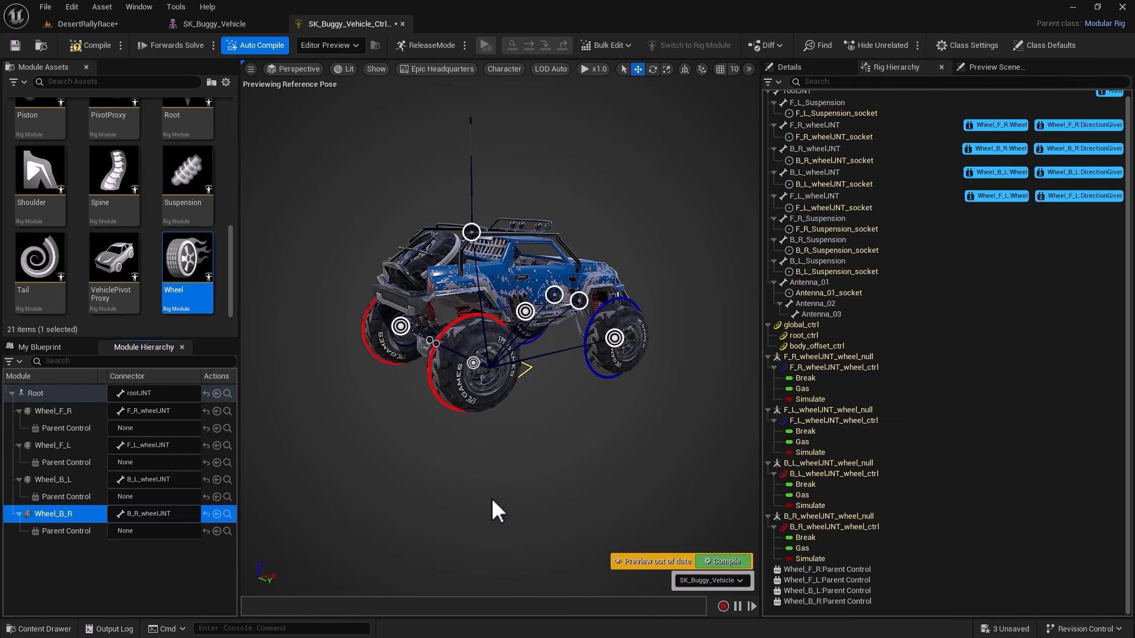
left_click(709, 558)
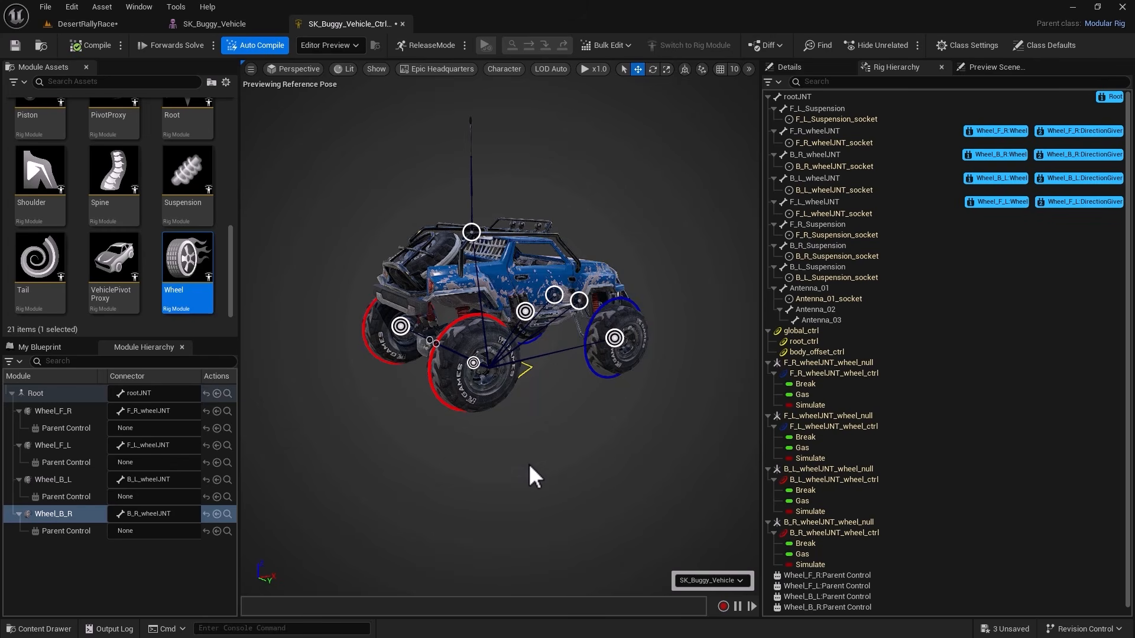
Connect the Wheel_F_R Parent Control connector to global_ctrl in the rig hierarchy
left_click_drag(542, 474, 465, 464, "alt")
right_click_drag(465, 465, 526, 464, "alt")
left_click_drag(526, 465, 464, 459, "alt")
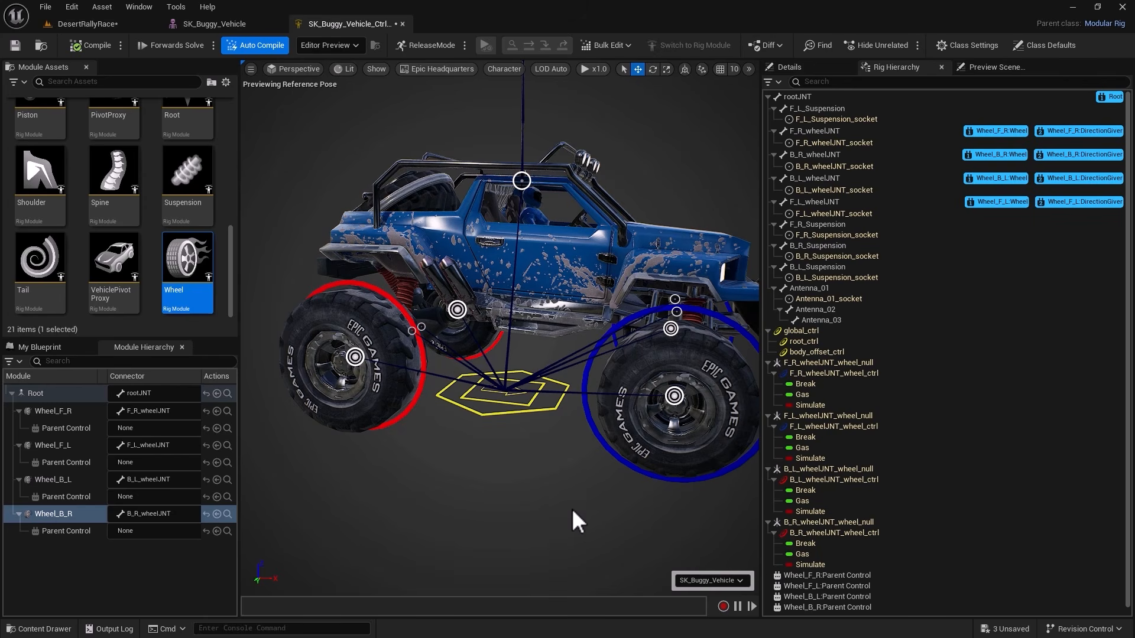
left_click(827, 577)
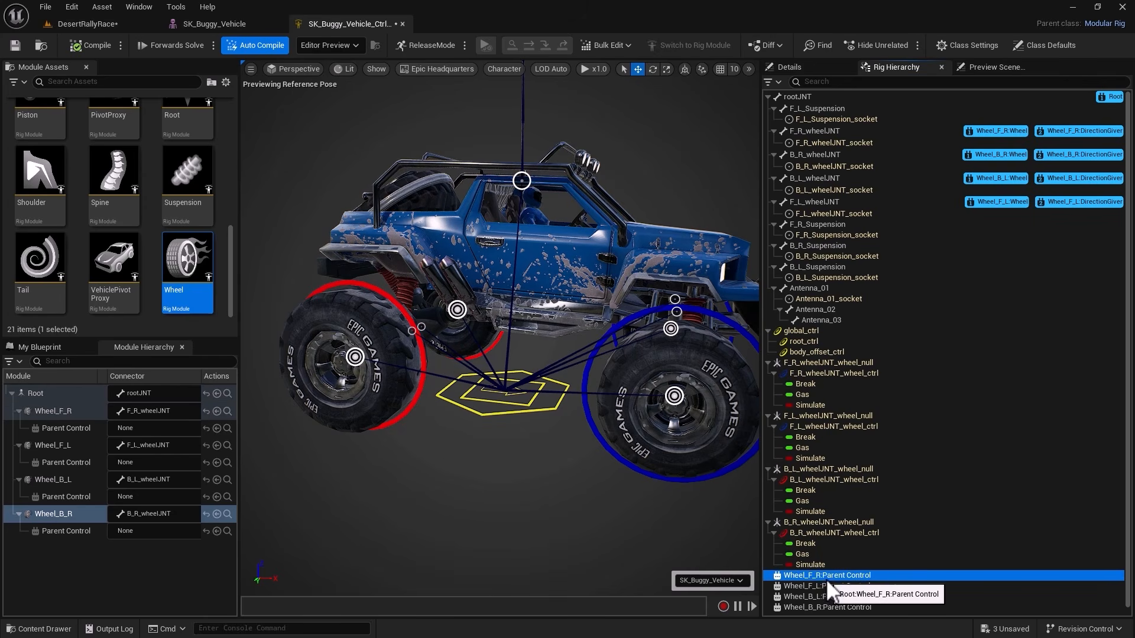
left_click_drag(828, 582, 663, 532)
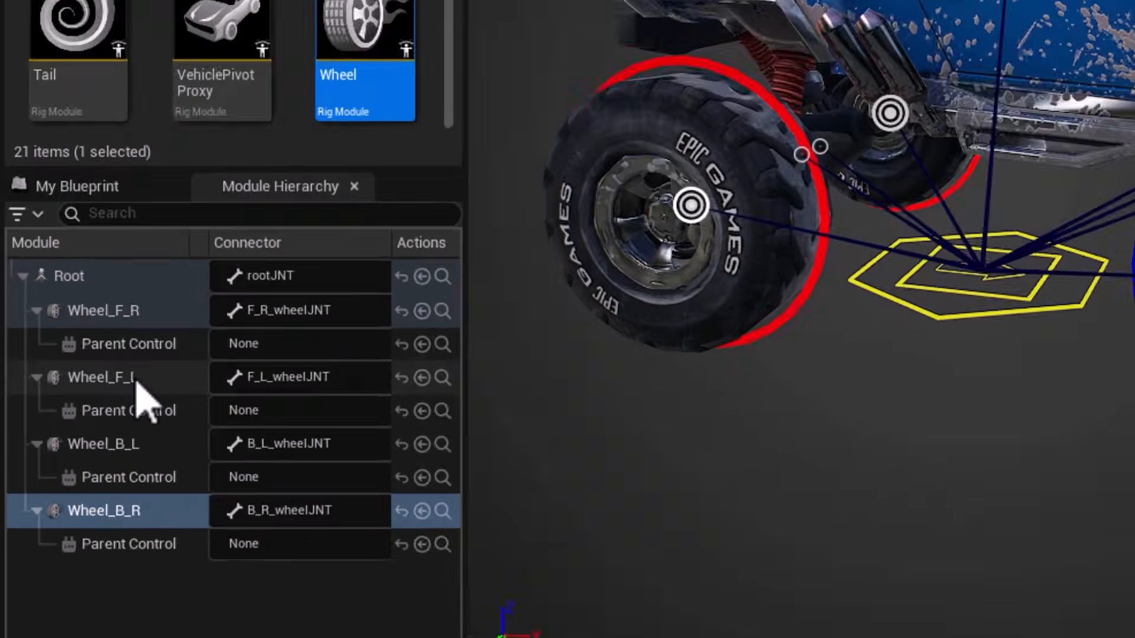
left_click(69, 447)
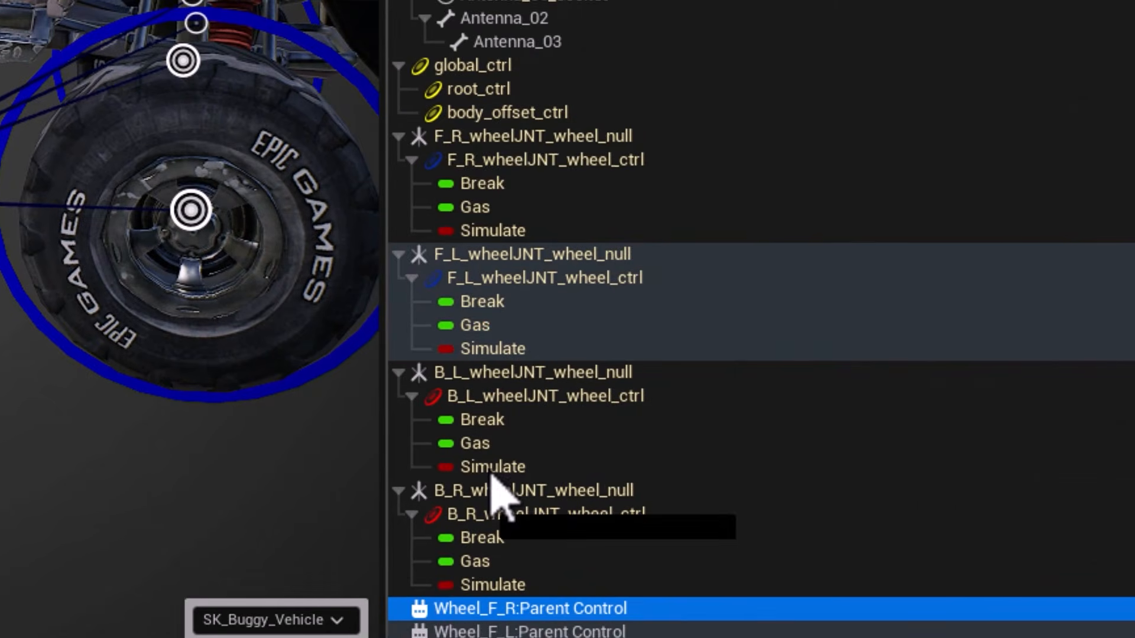
left_click_drag(492, 478, 475, 78)
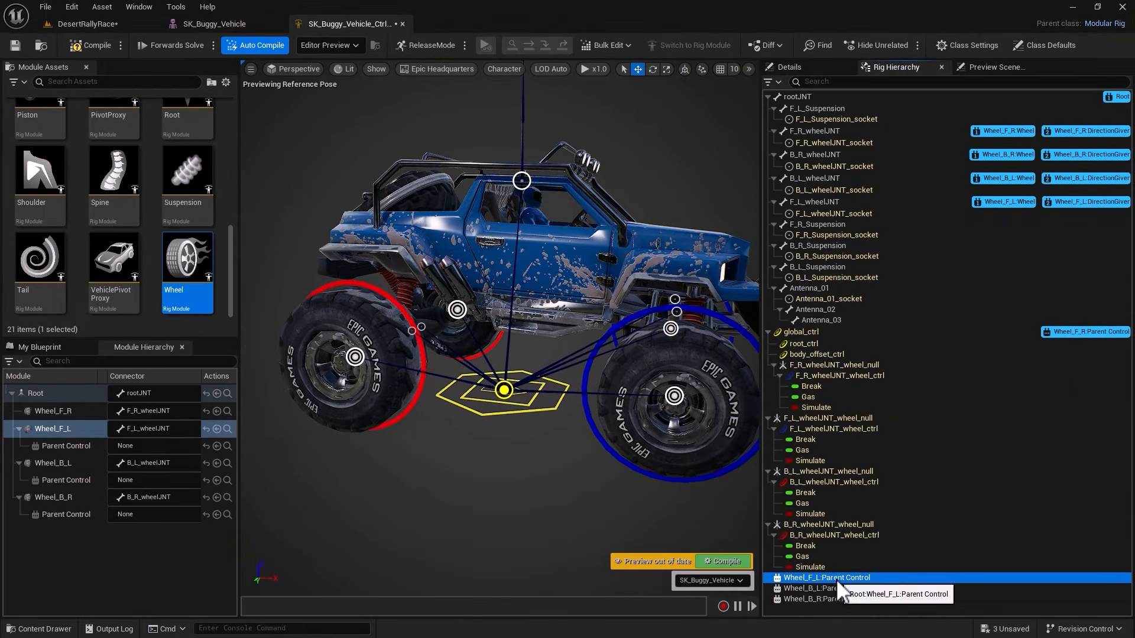
Connect the Parent Control connectors of Wheel_F_L, Wheel_B_L and Wheel_B_R to global_ctrl
left_click_drag(833, 578, 802, 332)
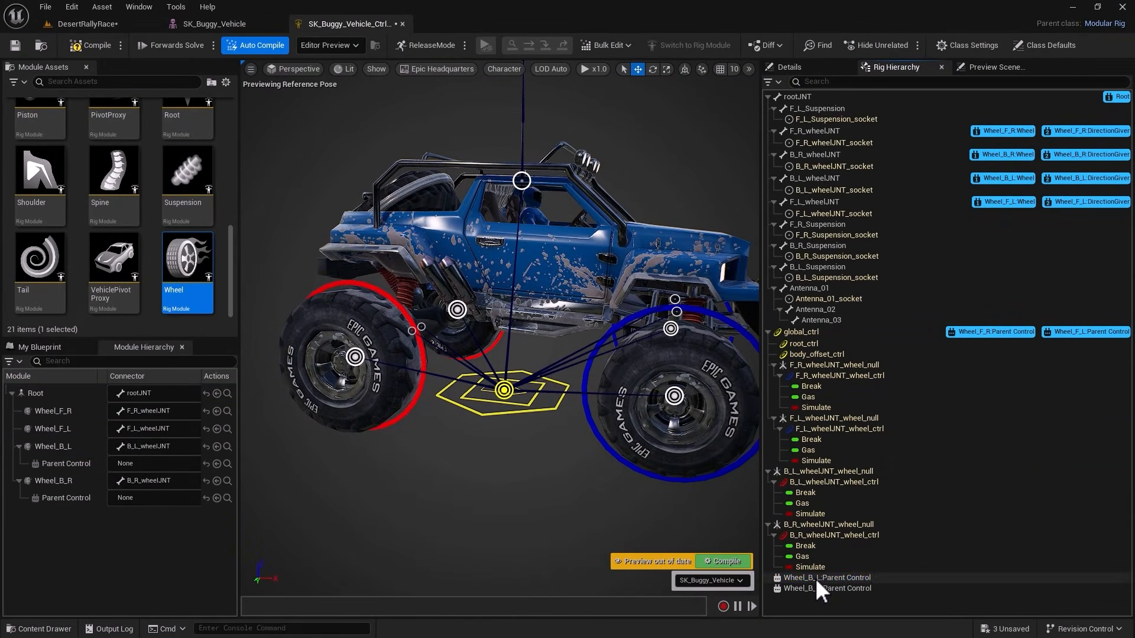
left_click_drag(786, 579, 808, 332)
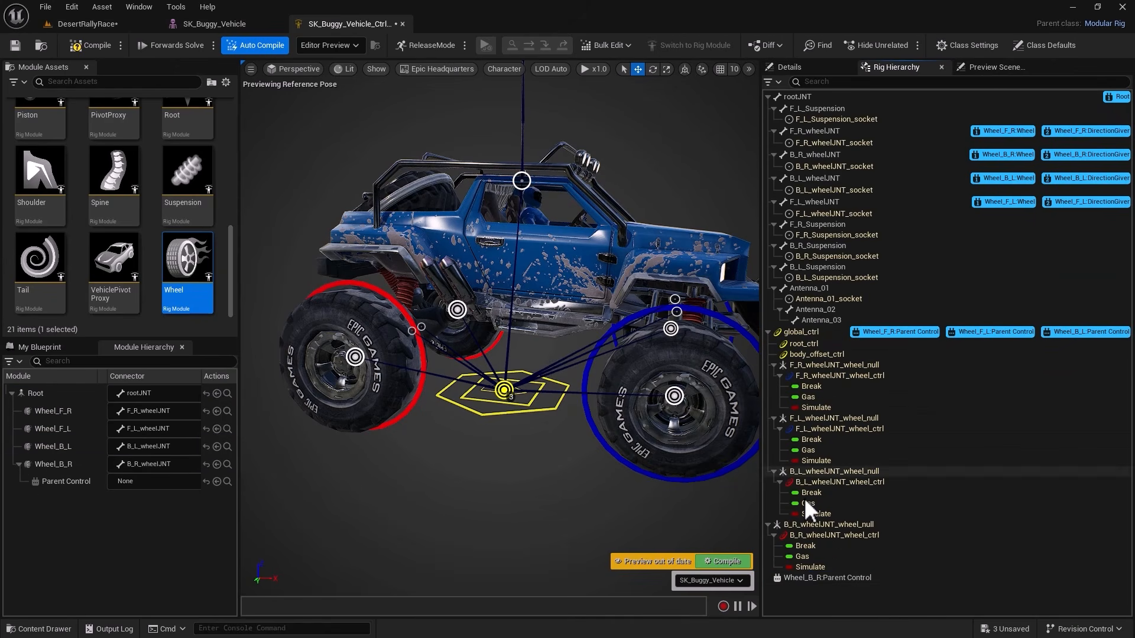
left_click(818, 578)
left_click_drag(818, 583, 802, 332)
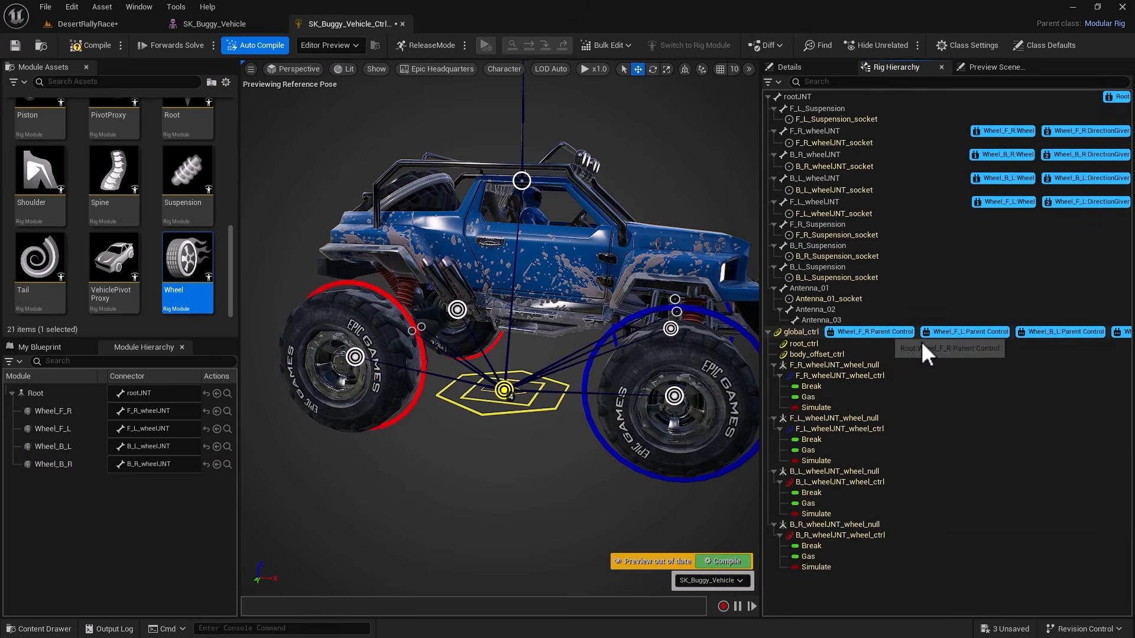
Test the wheel attachment by moving global_ctrl in the viewport, and recompile the rig
left_click(800, 333)
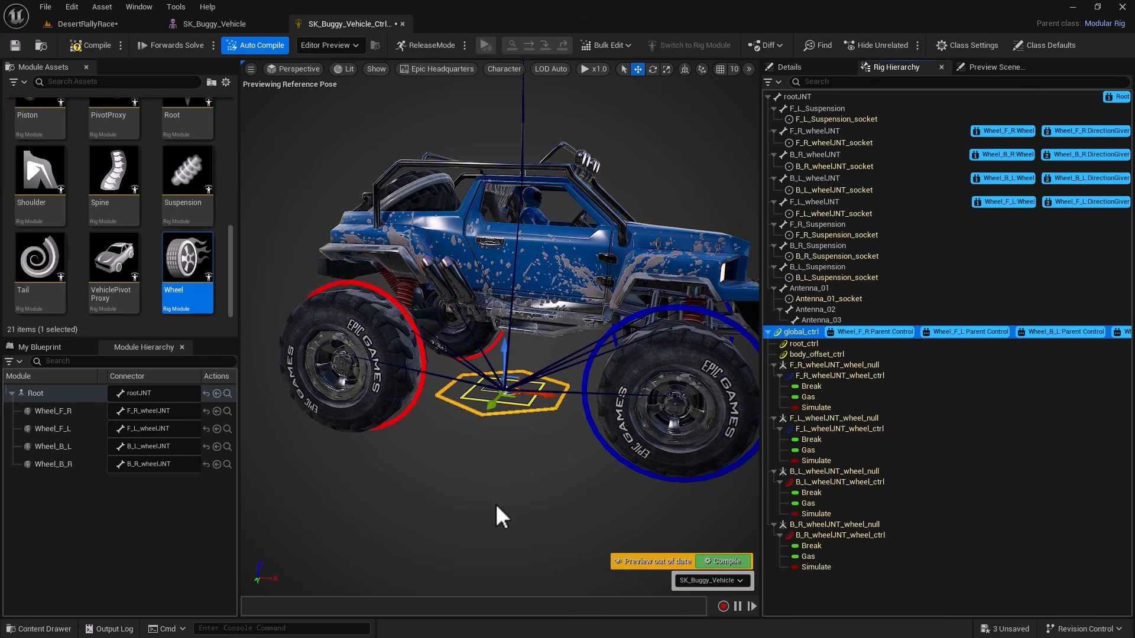
scroll(496, 513, "down", 3)
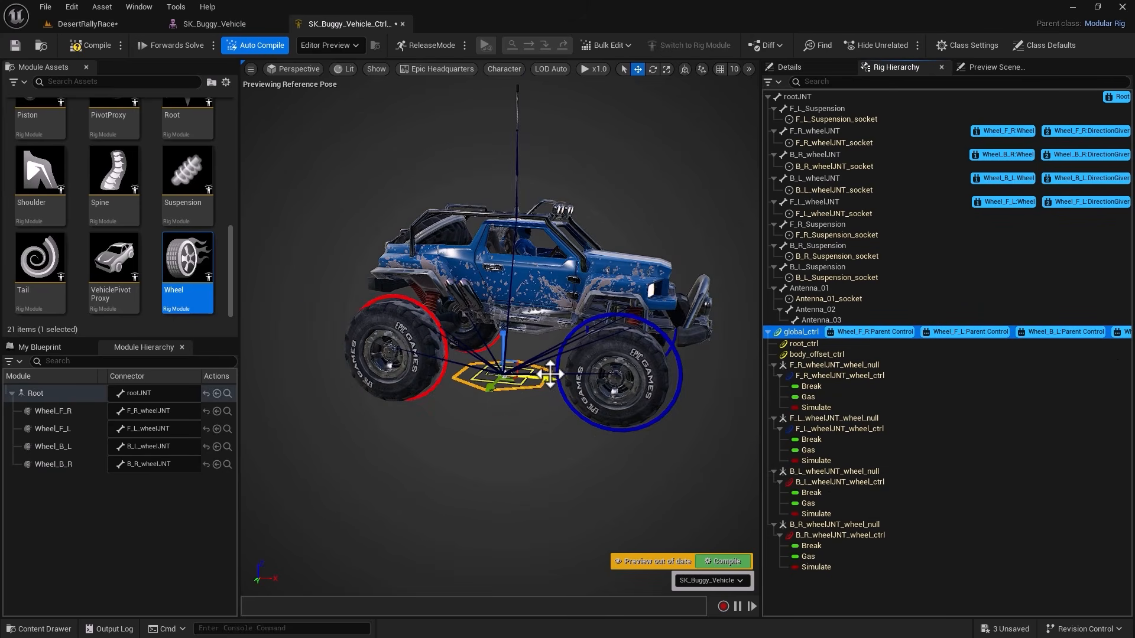
left_click_drag(549, 374, 520, 425)
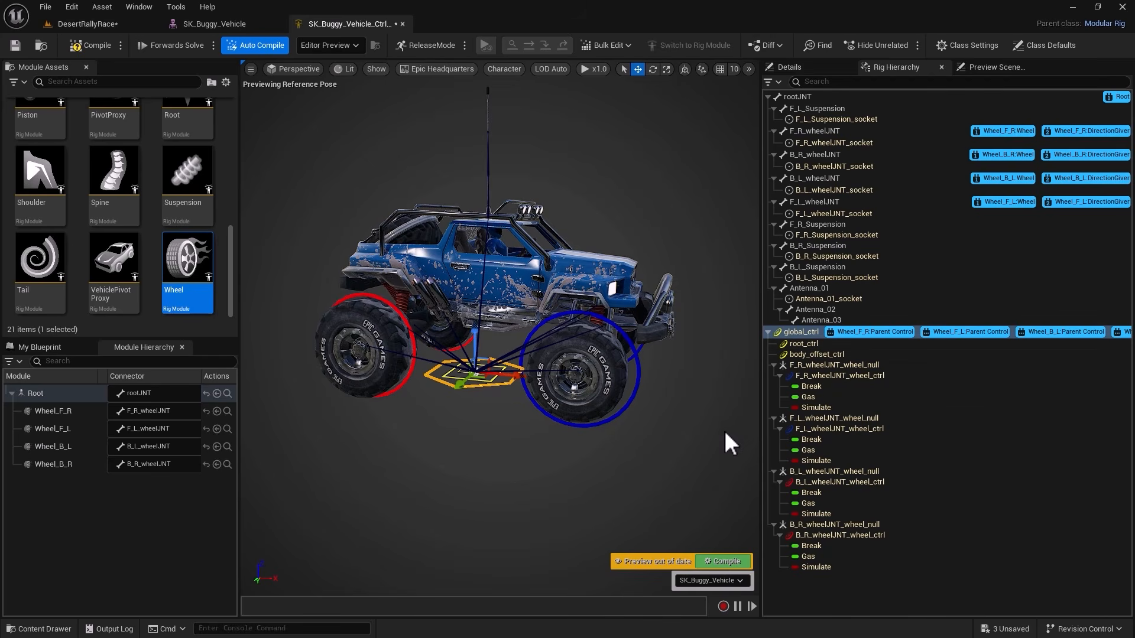
left_click(723, 561)
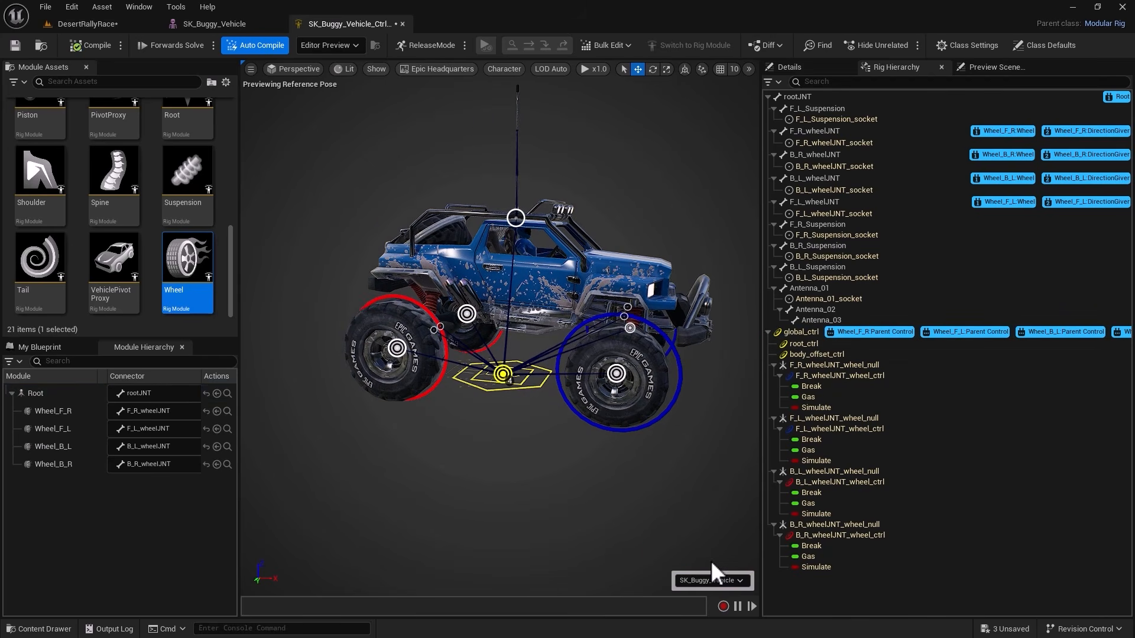
Find the Suspension module with "sus", attach it to the F_R_Suspension socket and rename it Suspension_F_R
left_click_drag(585, 518, 334, 530, "alt")
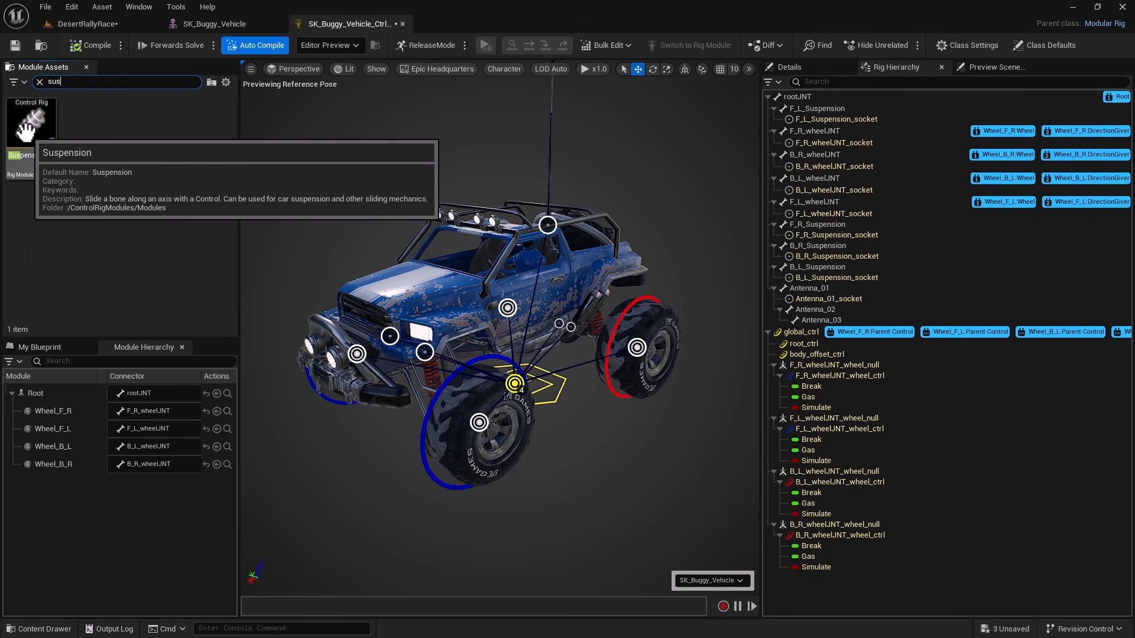
left_click_drag(135, 207, 597, 423)
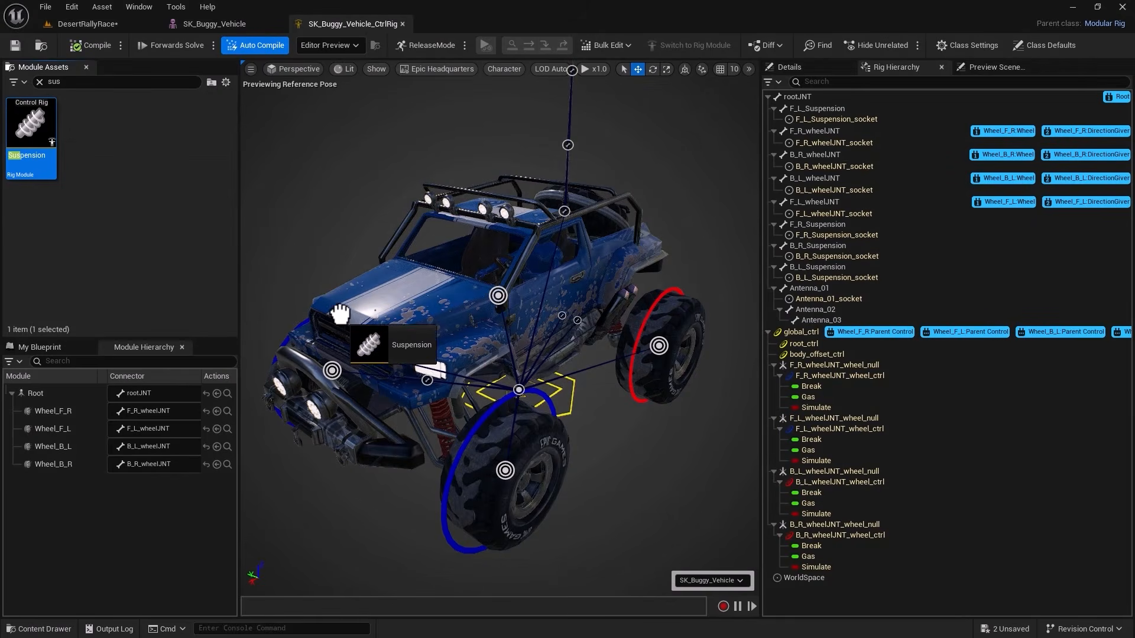
left_click_drag(340, 313, 377, 355)
right_click(65, 483)
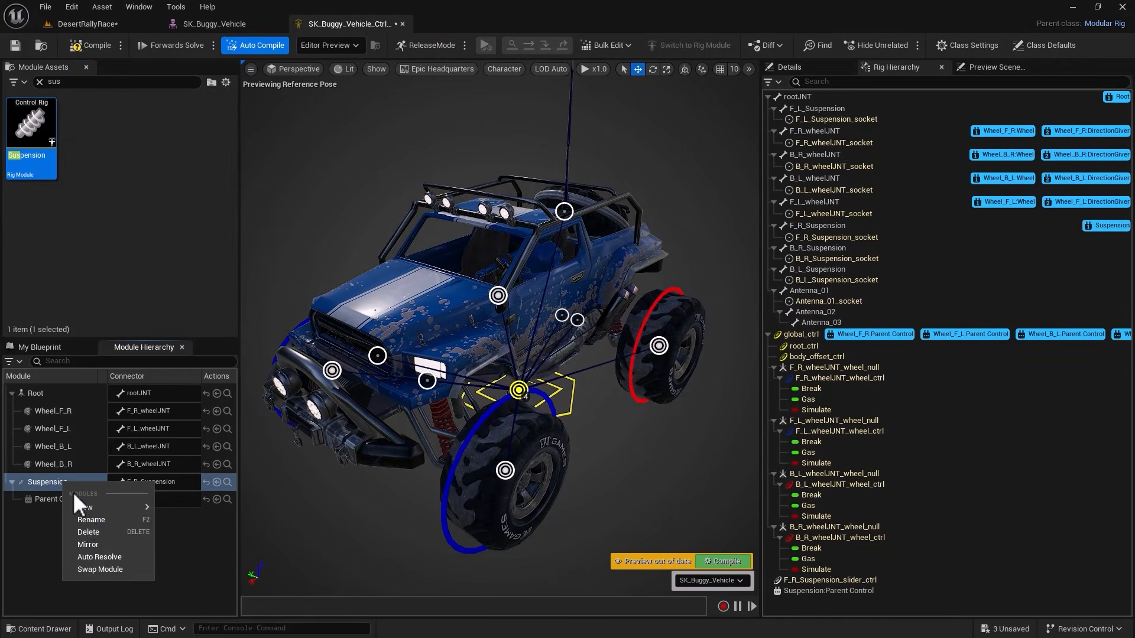
left_click(88, 521)
type("_F_R")
key("Return")
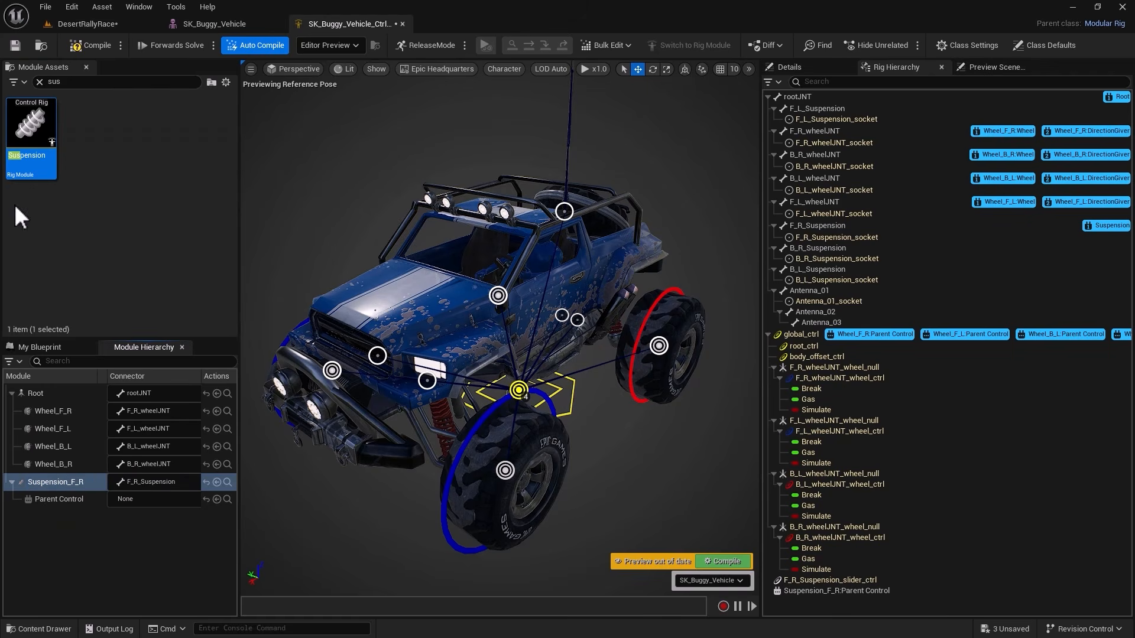
Attach a Suspension module to the F_L_Suspension socket and rename it Suspension_F_L
left_click_drag(31, 123, 426, 380)
right_click(50, 517)
left_click(59, 554)
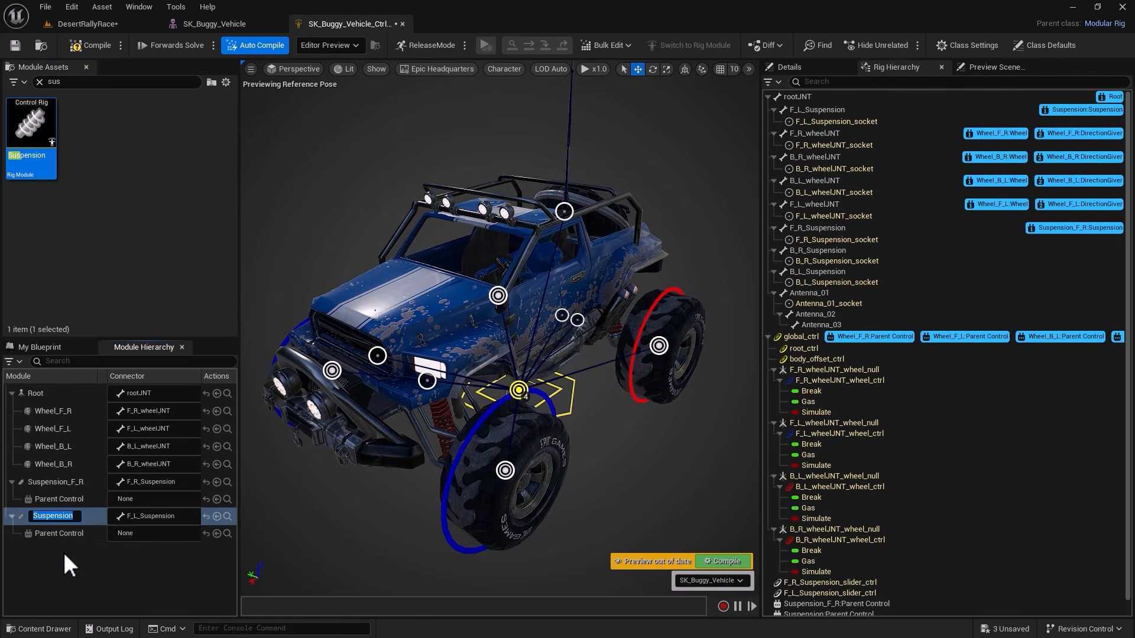
type("_F_L")
key("Return")
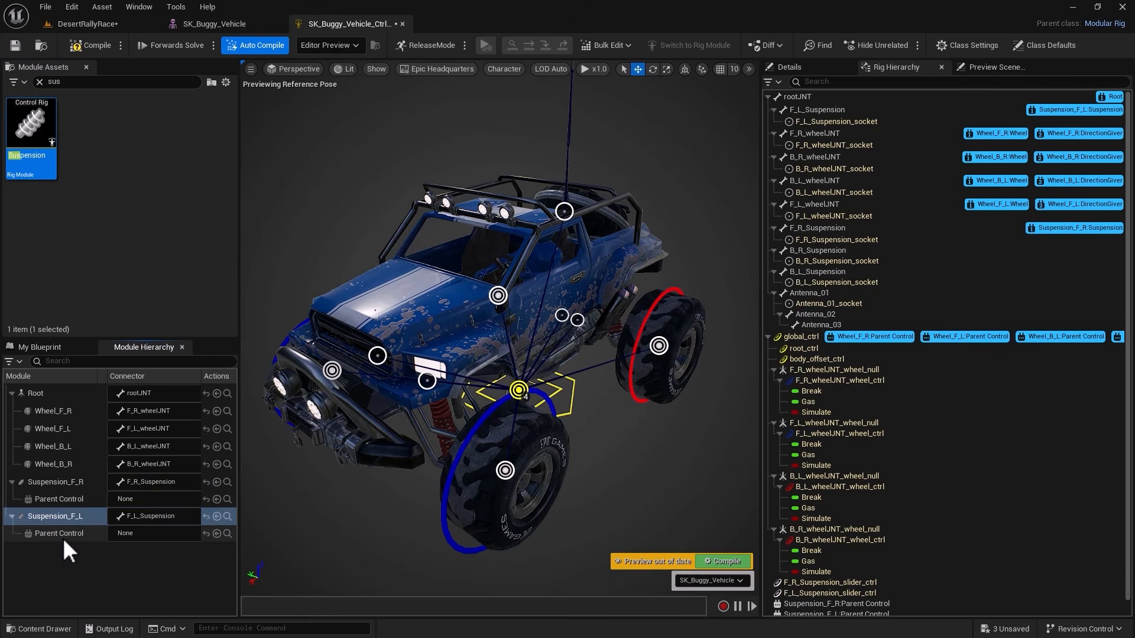
Attach a Suspension module to the B_R_Suspension socket and rename it Suspension_B_R
left_click_drag(27, 118, 558, 315)
right_click(66, 553)
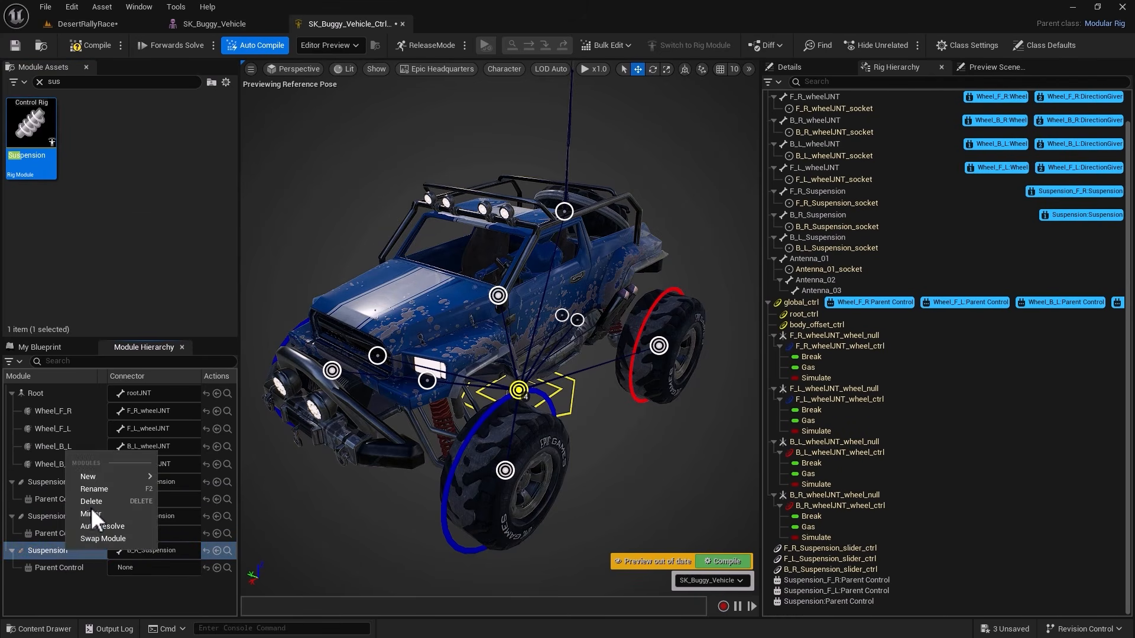
left_click(81, 539)
type("_B_R")
key("Return")
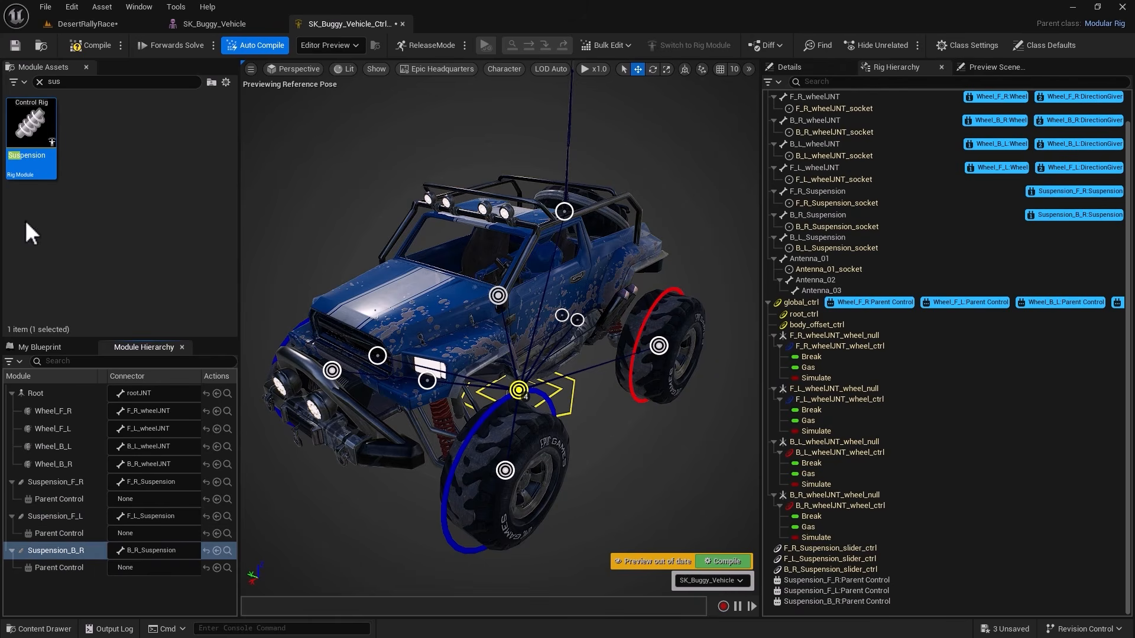
Attach a Suspension module to the B_L_Suspension socket and rename it Suspension_B_L
left_click_drag(27, 124, 577, 319)
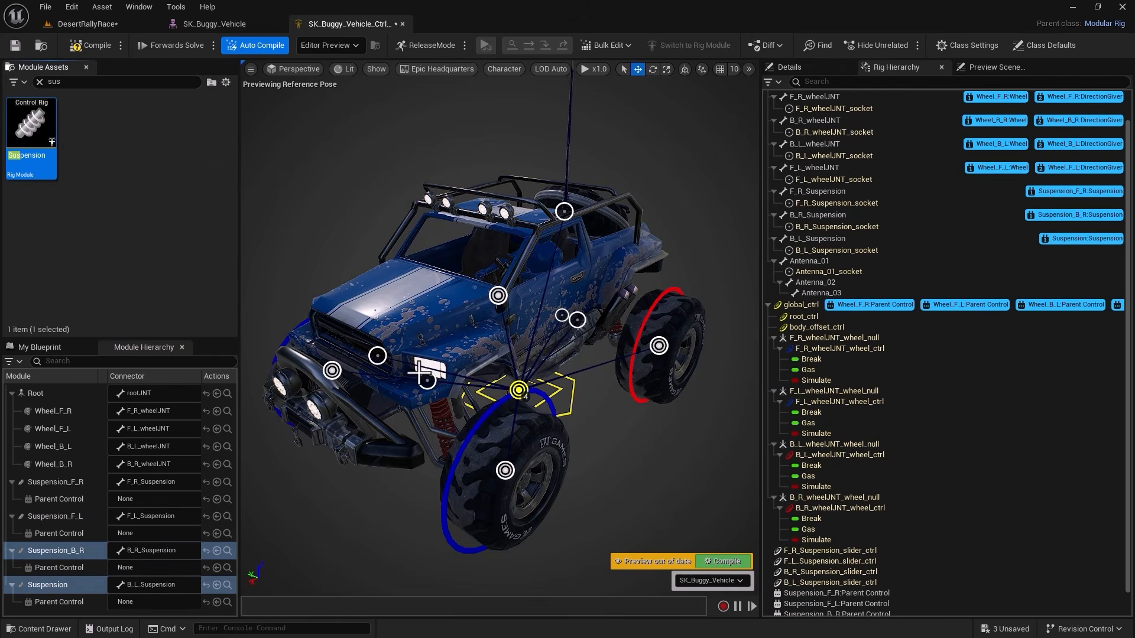
right_click(53, 585)
left_click(89, 539)
type("_B")
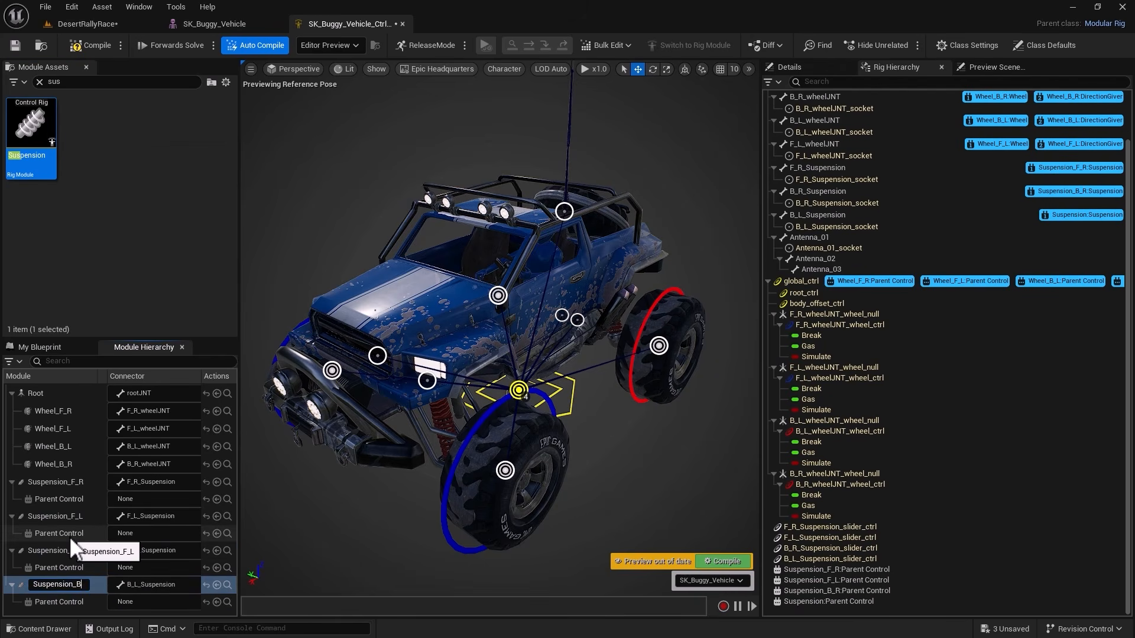
type("_L")
key("Return")
Collapse the four Suspension modules in the module hierarchy
left_click(12, 483)
left_click(12, 500)
left_click(12, 517)
left_click(12, 535)
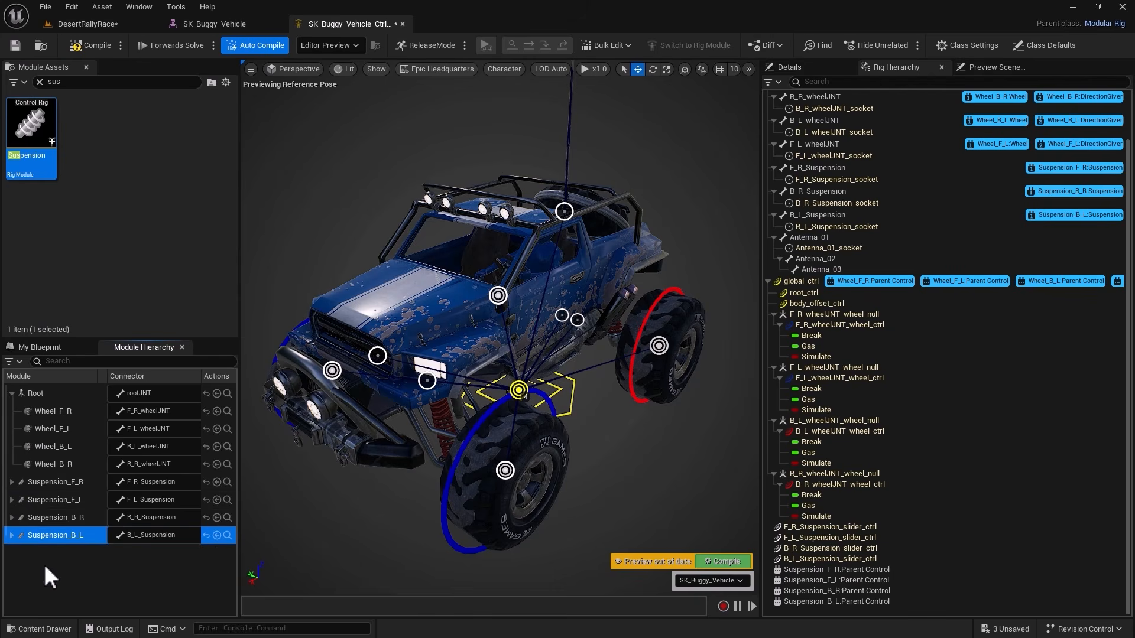
Select the Suspension_F_R module and switch the viewport to wireframe shading
left_click(54, 482)
left_click(345, 69)
left_click(366, 146)
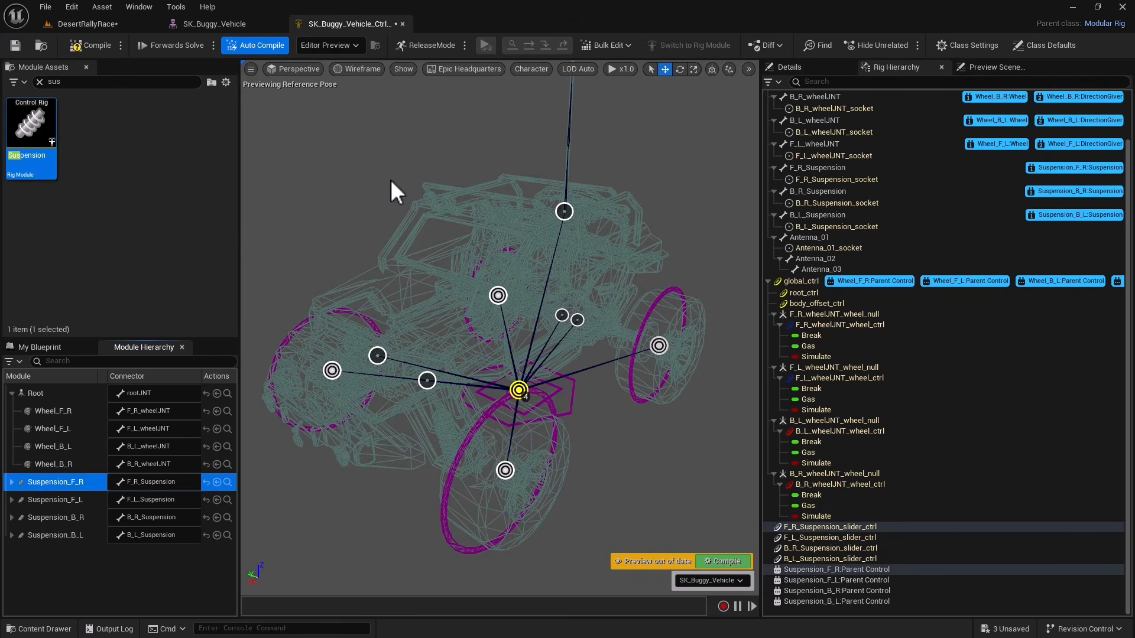
left_click_drag(563, 432, 314, 384, "alt")
right_click_drag(314, 384, 189, 466, "alt")
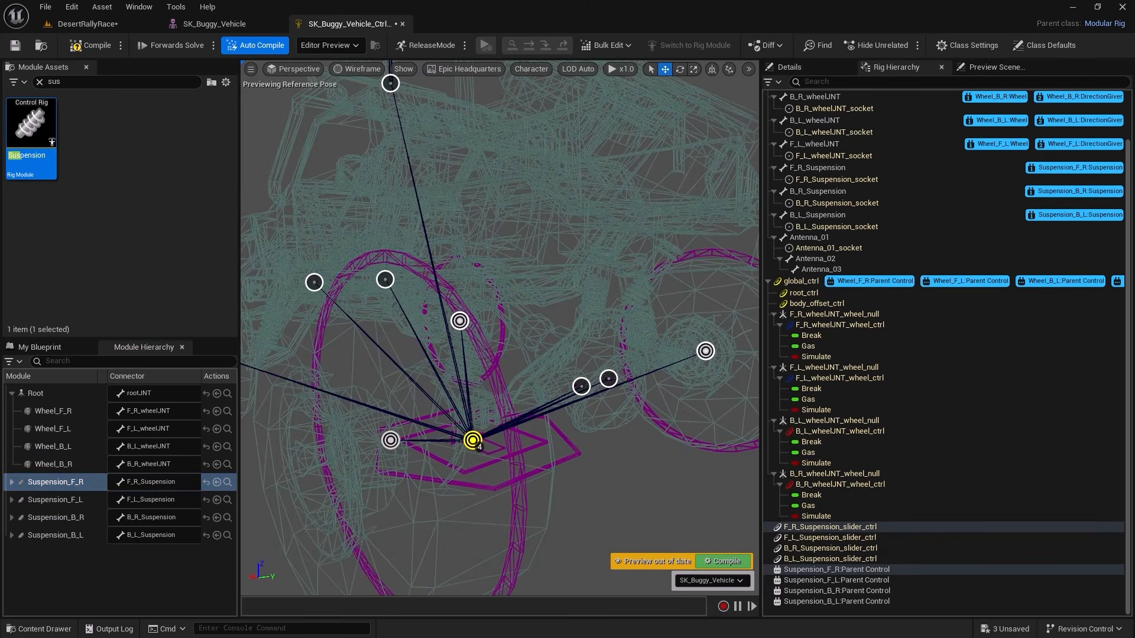
Set the primary axis of Suspension_B_L to Y and its scale to 5.0 on all three axes
left_click(56, 535)
left_click(791, 67)
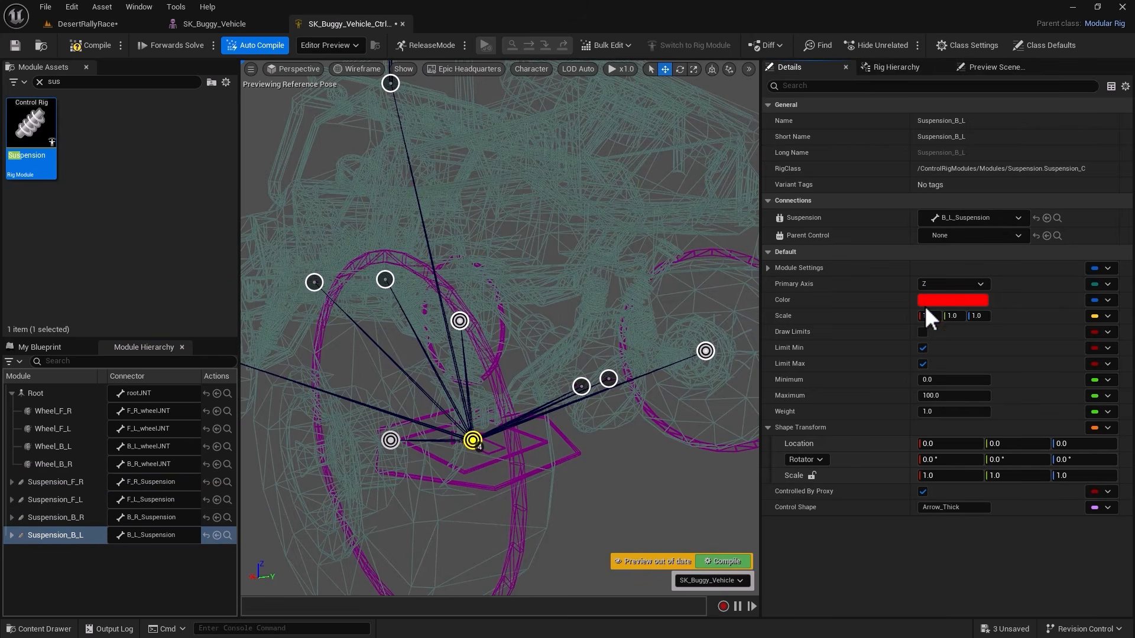
left_click(951, 317)
type("5")
key("Return")
left_click(976, 317)
type("5")
key("Return")
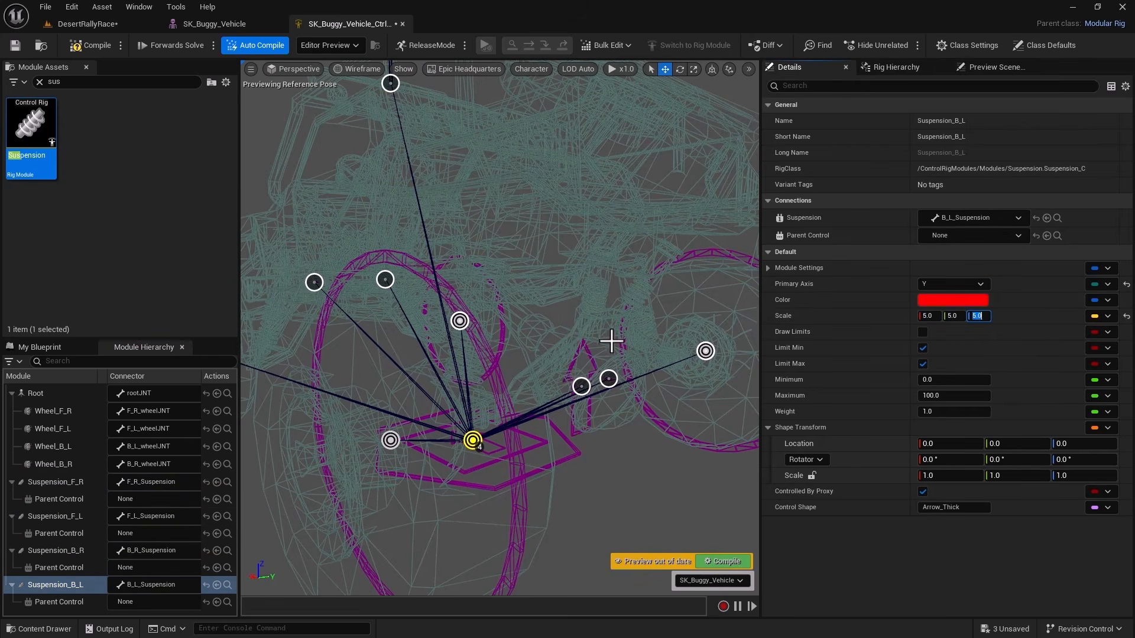
Return the viewport to lit shading and set the Y location of Suspension_B_L's shape transform to -40
scroll(611, 341, "down", 3)
left_click(560, 402)
left_click(55, 585)
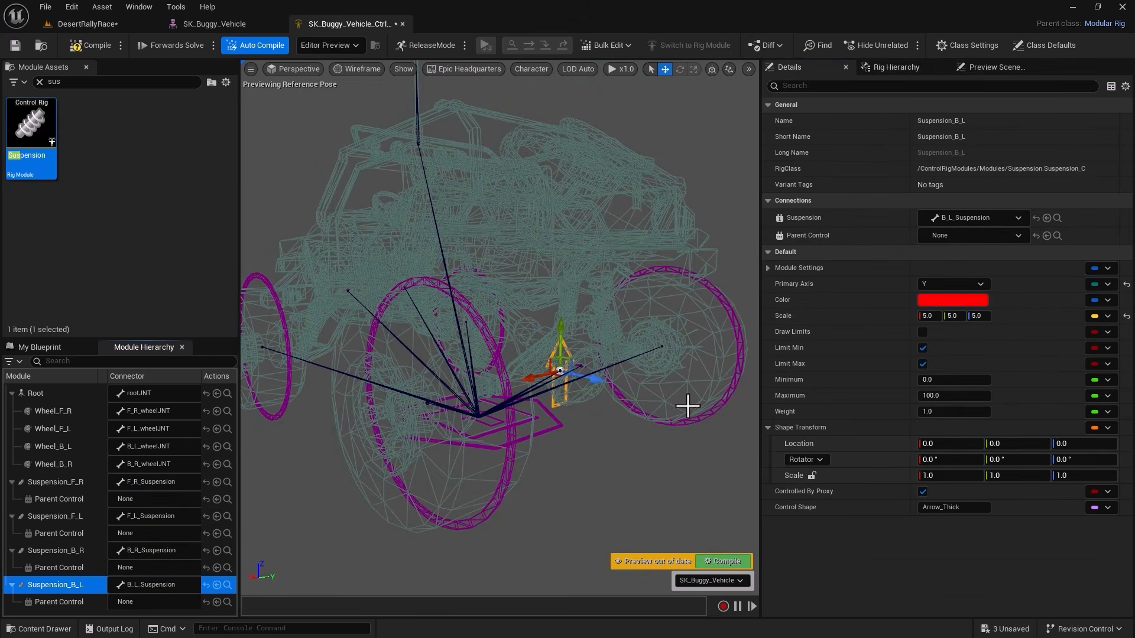
left_click(374, 69)
left_click(374, 105)
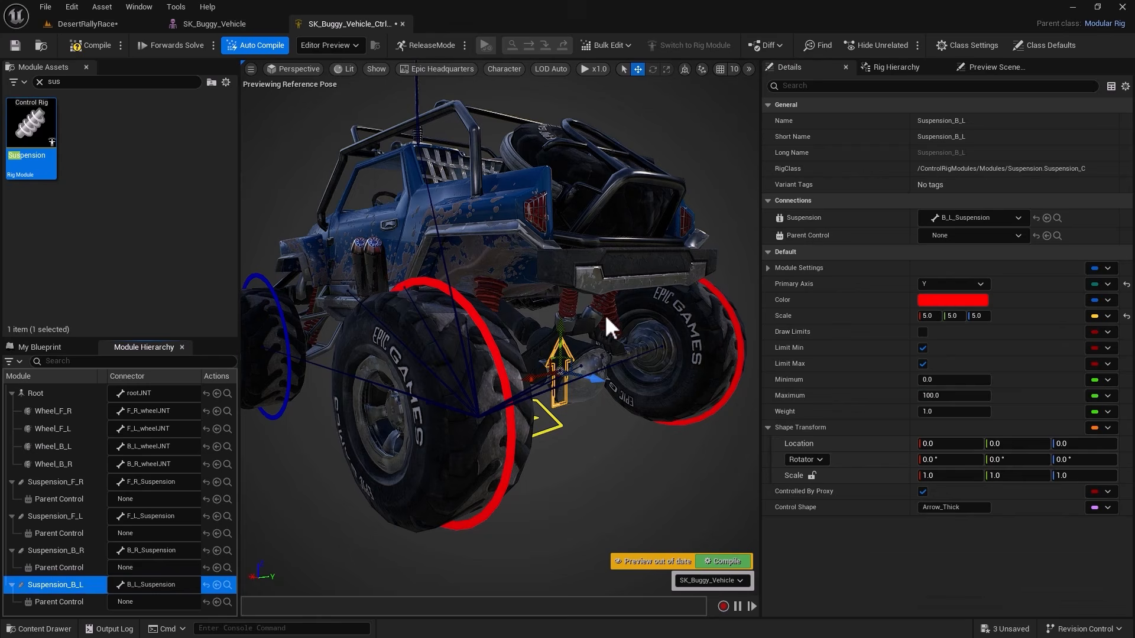
left_click(1001, 445)
type("-40")
key("Return")
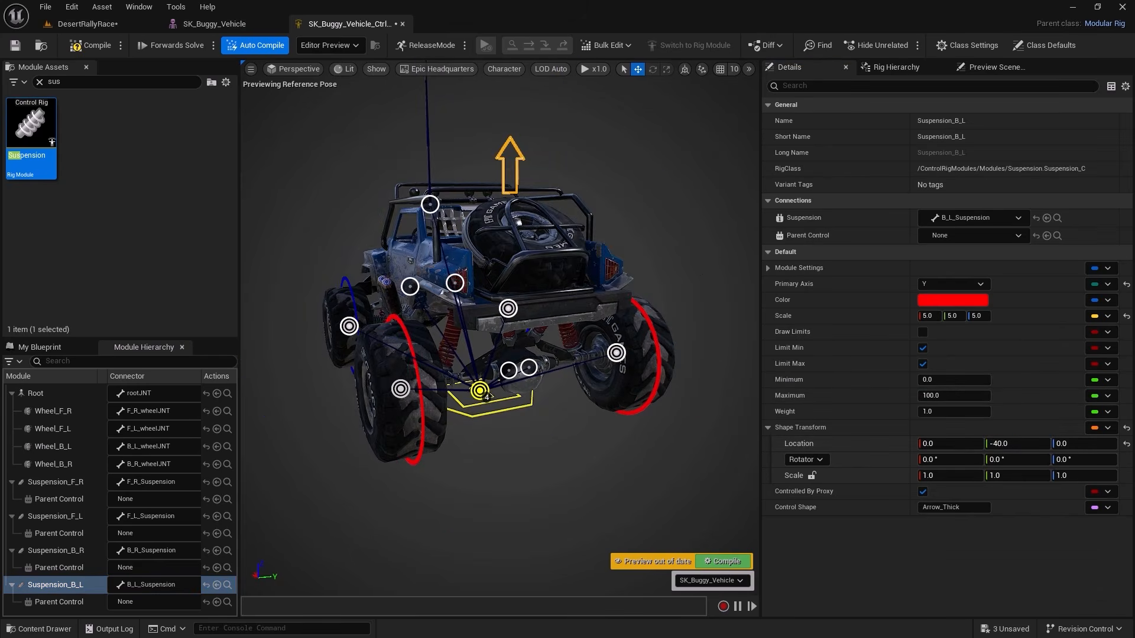
Switch to wireframe shading and give Suspension_B_R primary axis Y and a scale of 4.0 on all three axes
left_click(353, 70)
left_click(355, 144)
left_click(938, 289)
left_click(936, 310)
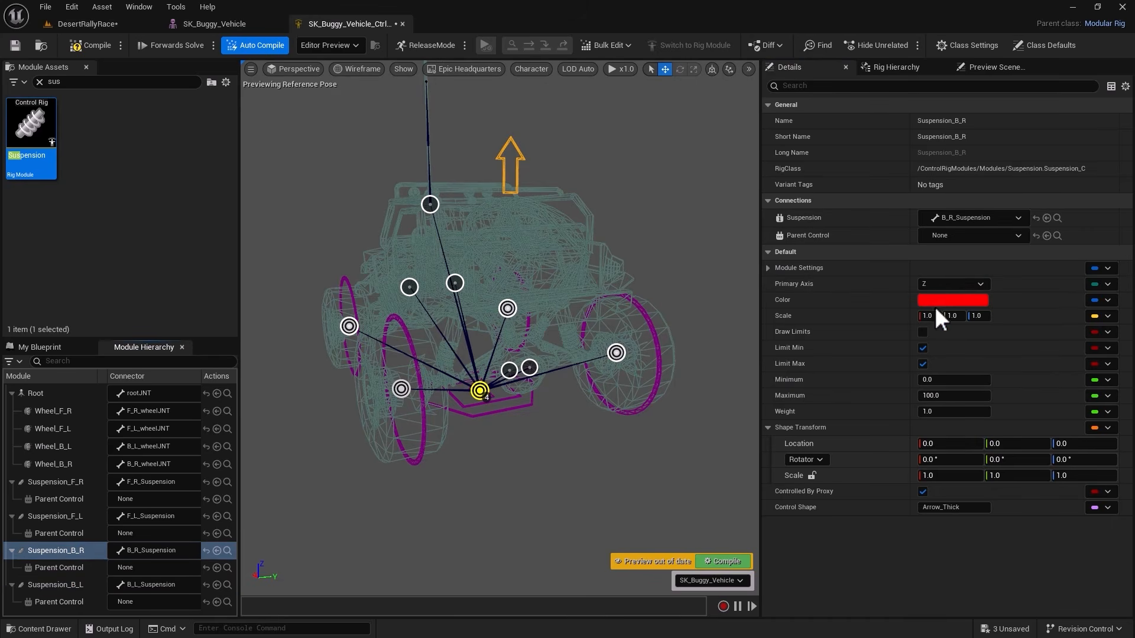
left_click(930, 317)
type("5")
key("Return")
left_click(954, 317)
type("5")
key("Return")
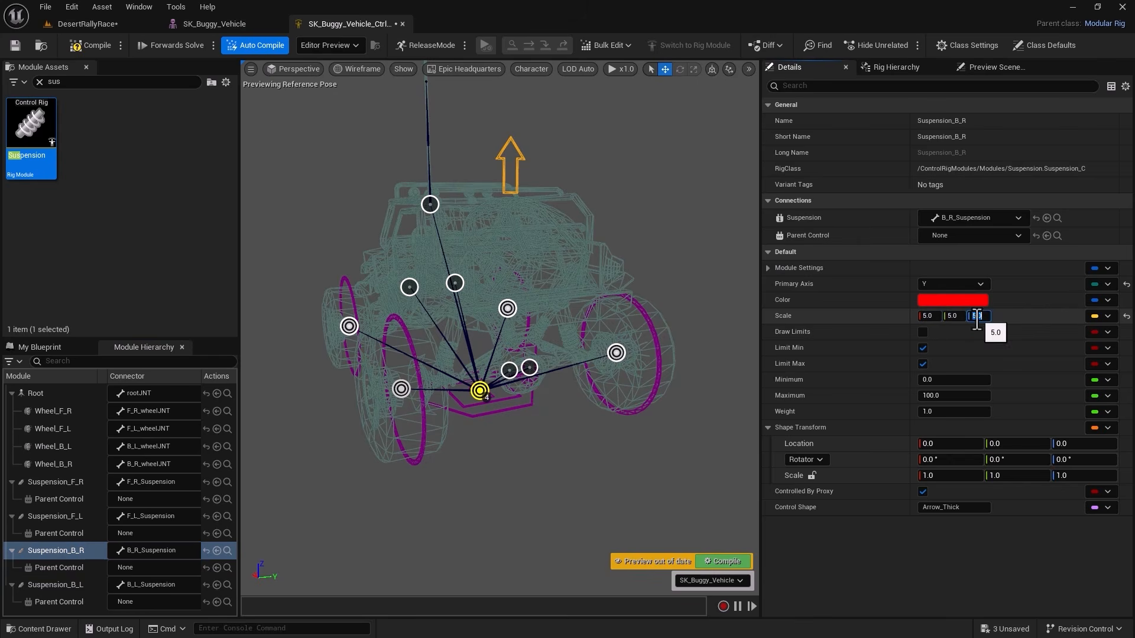
left_click(929, 316)
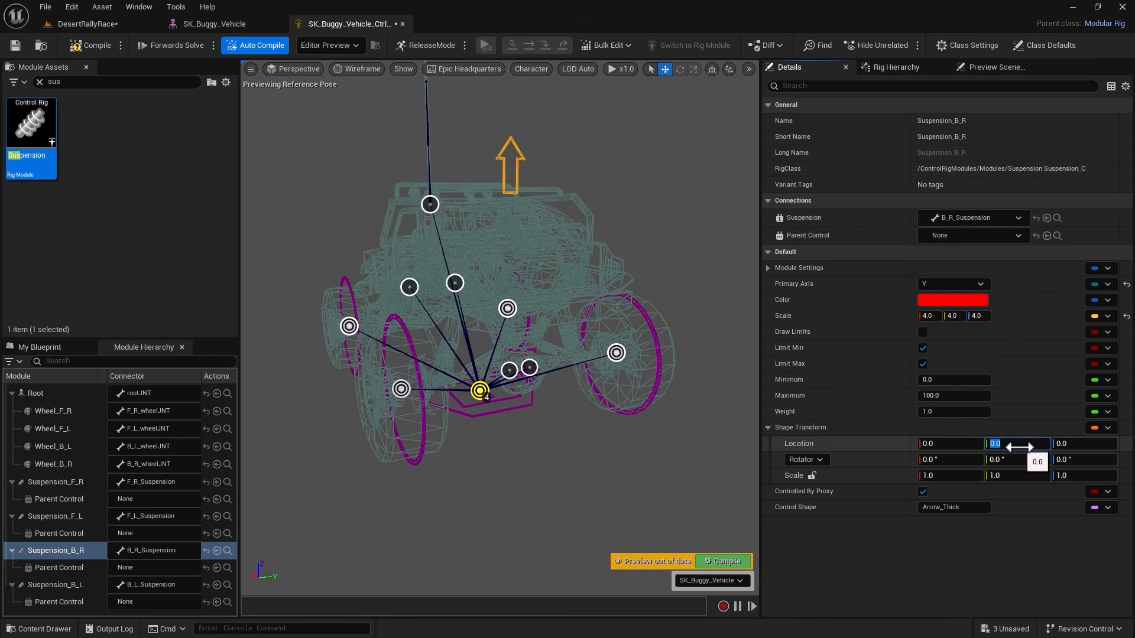
Set Suspension_B_R's shape transform to location Y 50 with a 180° rotation in Z, and select Suspension_B_L
type("40")
key("Return")
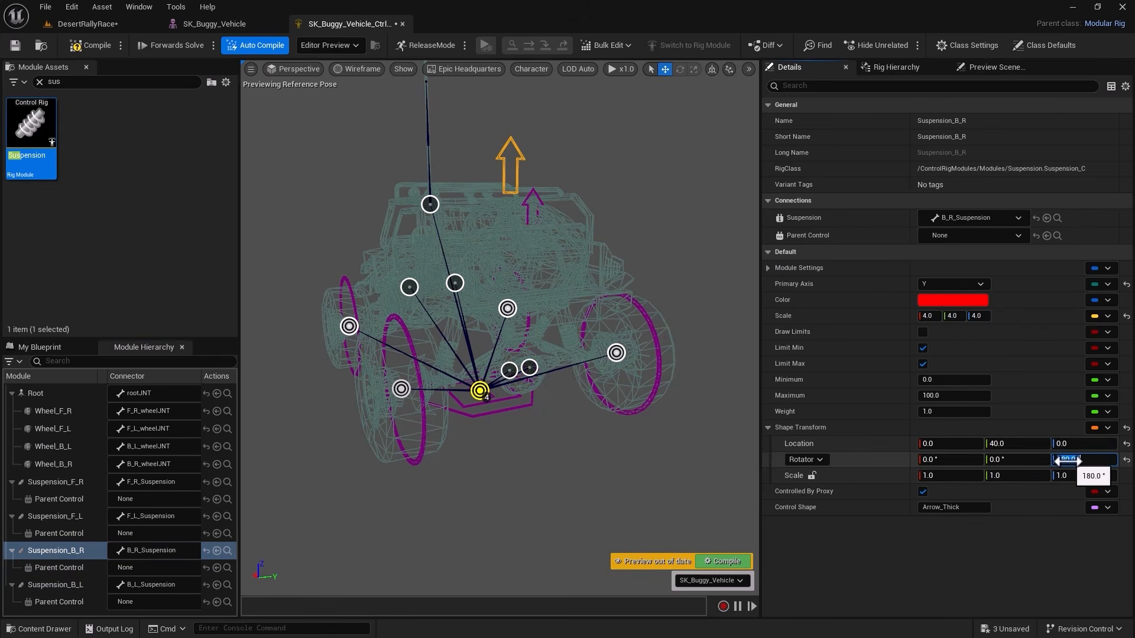
left_click(1012, 444)
type("50")
left_click(56, 585)
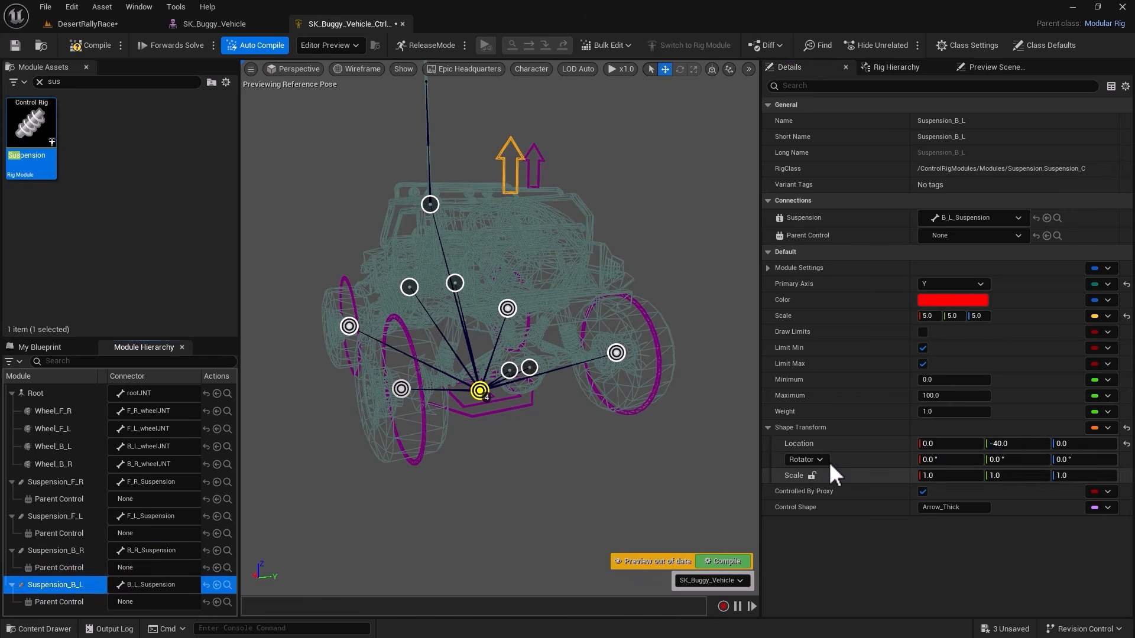
Set Suspension_B_L's shape transform location Y to -50 and its scale to 4.0 on all three axes
left_click(996, 444)
key("Return")
left_click(927, 316)
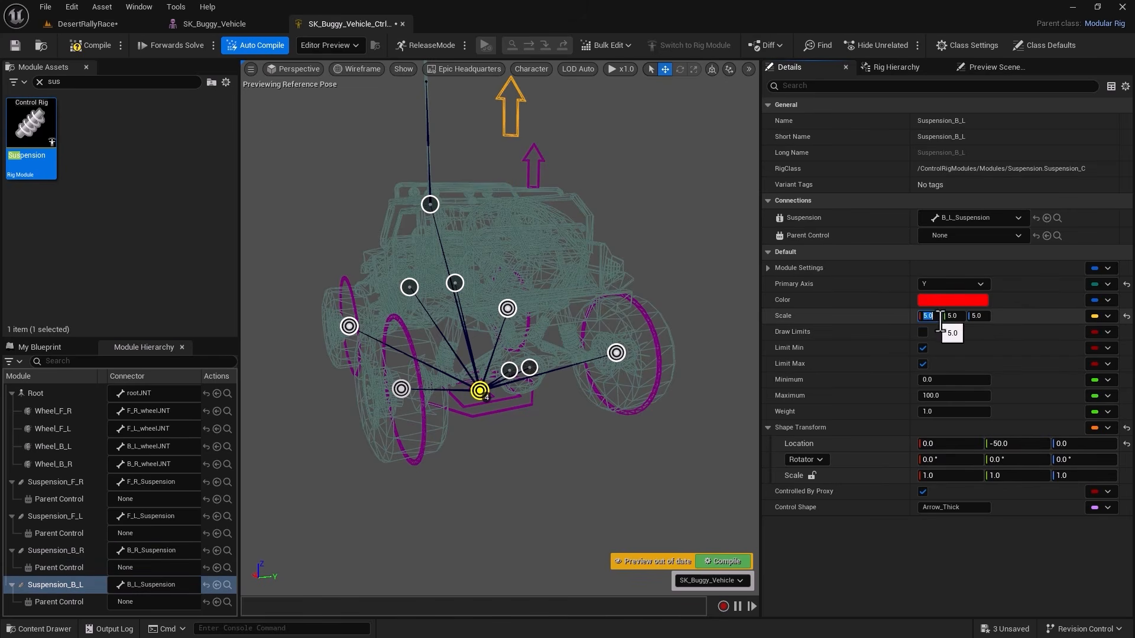
type("4")
left_click(951, 316)
type("4")
left_click(975, 317)
type("4")
key("Return")
Give Suspension_F_L primary axis Y and a scale of 4.0 on all three axes
left_click_drag(443, 507, 685, 509, "alt")
left_click(12, 551)
left_click(12, 568)
left_click(52, 517)
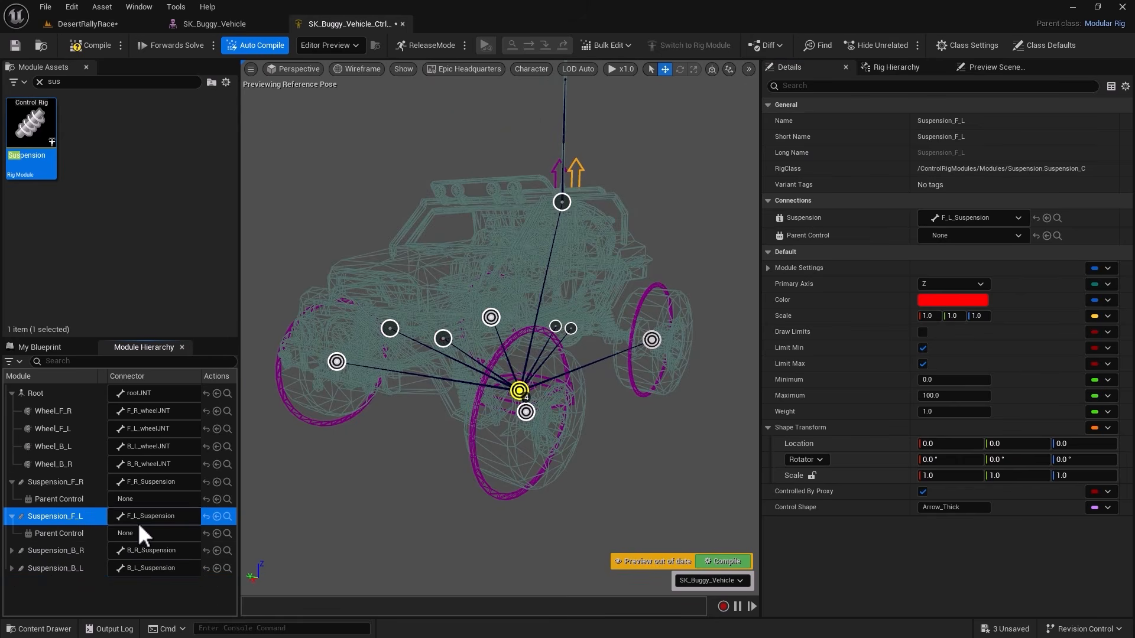
left_click(957, 286)
left_click(948, 305)
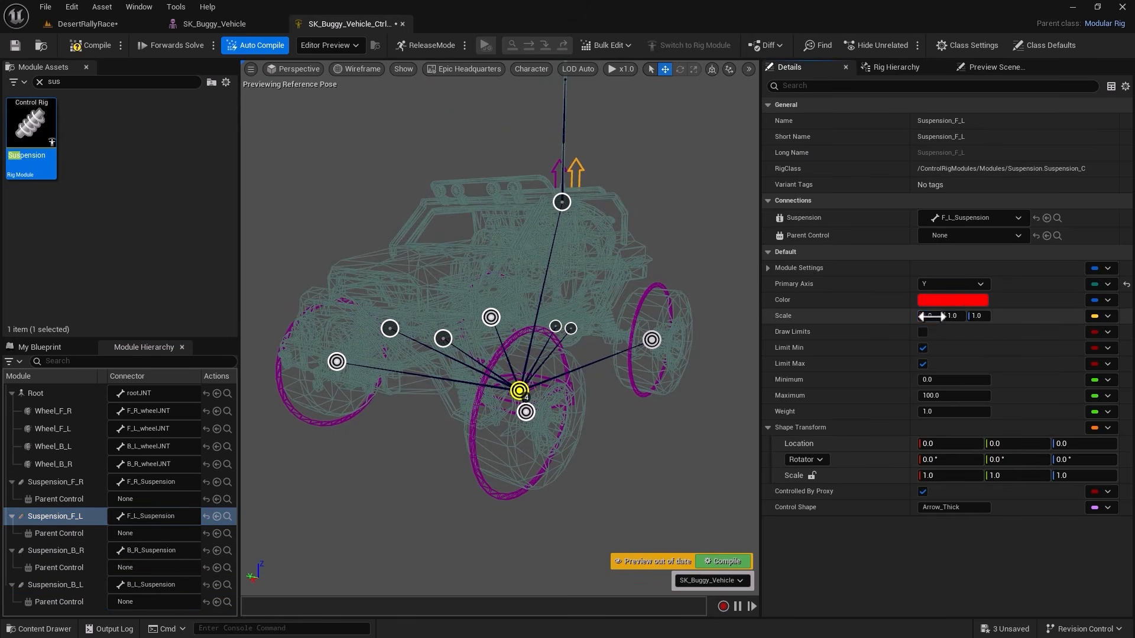
left_click(955, 317)
Set Suspension_F_L's shape transform to location Y 23 with a 180° rotation in Z, and return the viewport to lit shading
left_click(1002, 445)
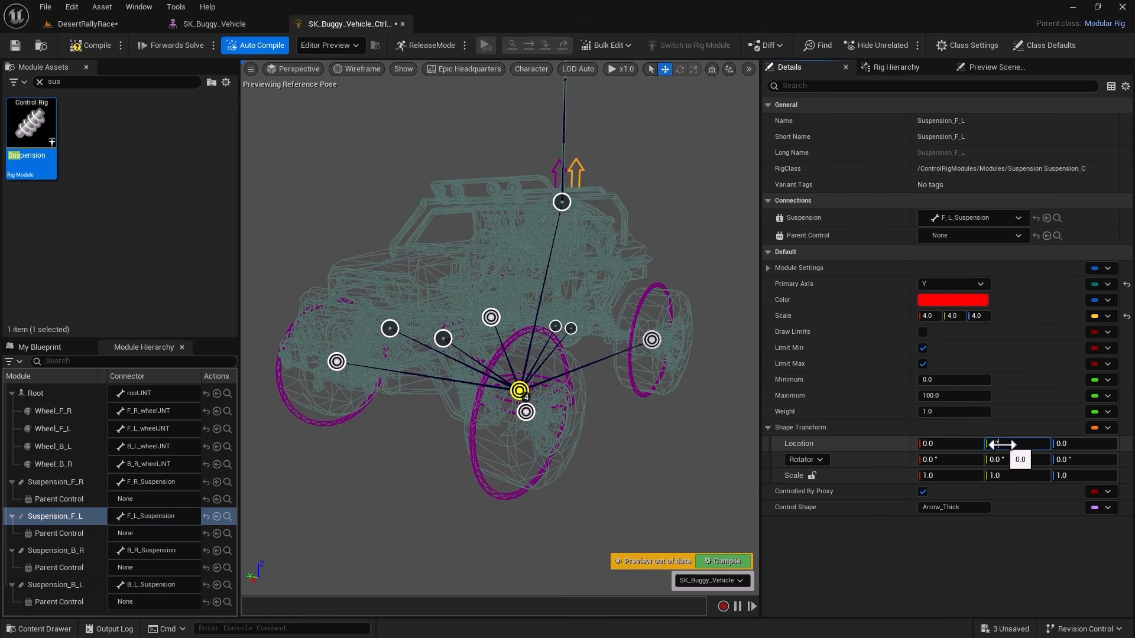
left_click(1068, 460)
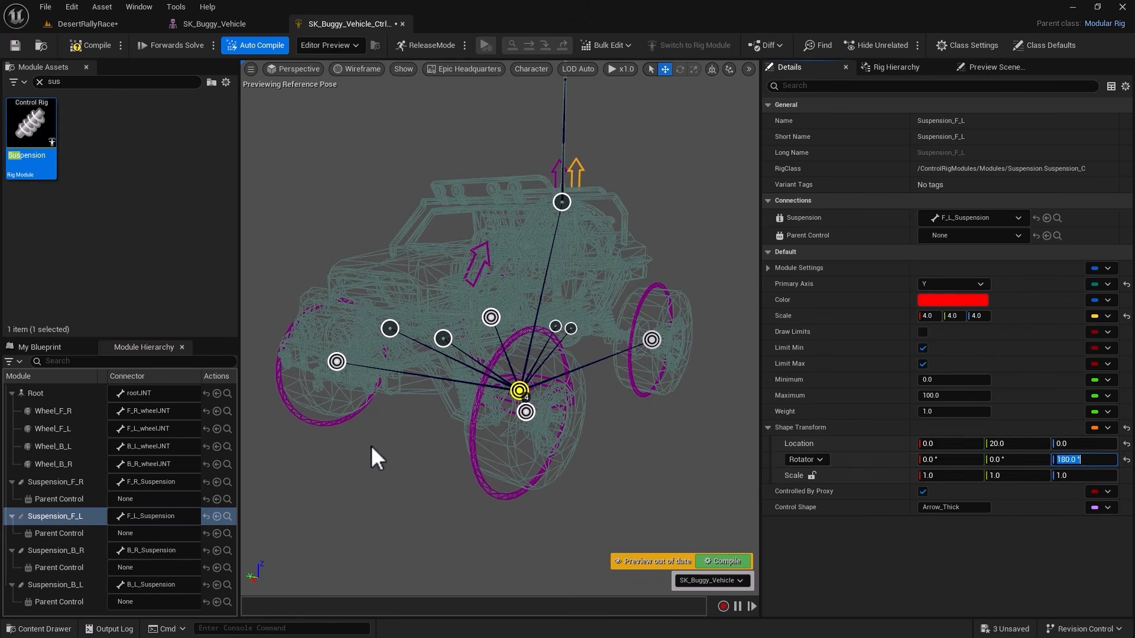
left_click_drag(370, 447, 472, 447, "alt")
left_click(996, 445)
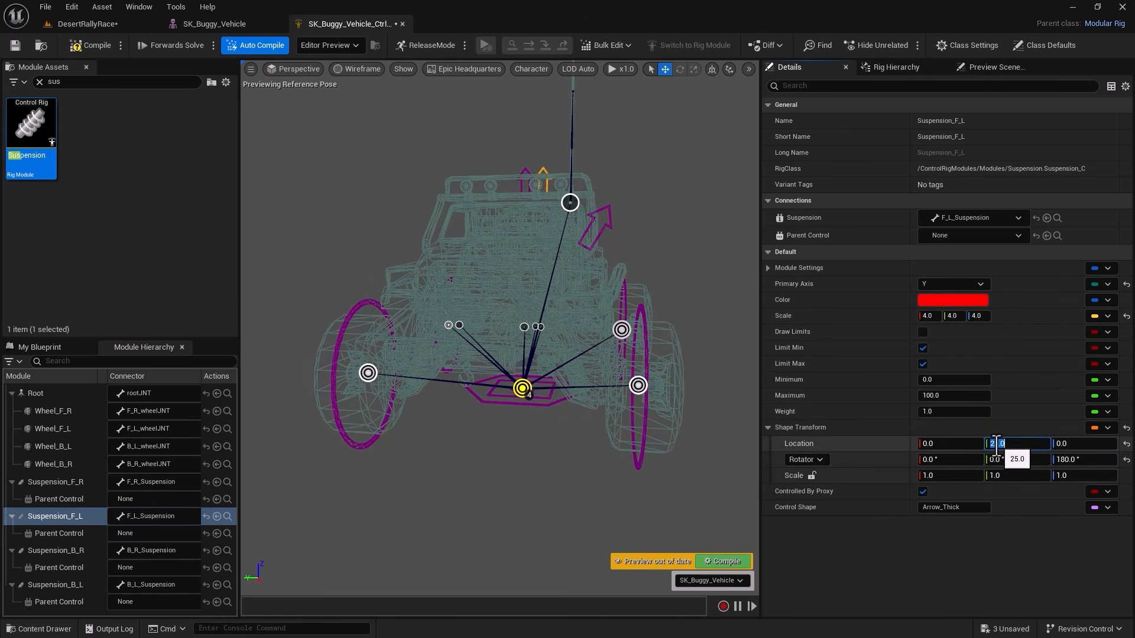
key("Return")
left_click(357, 69)
left_click(374, 121)
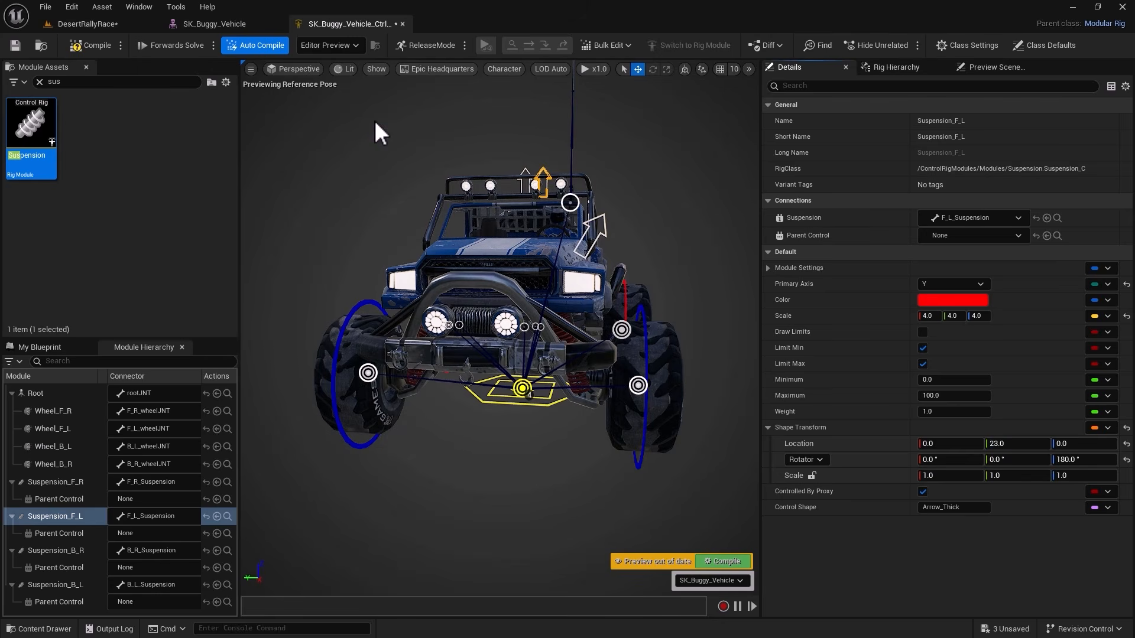
Give Suspension_F_R primary axis Y, a scale of 4.0 on all three axes, and a shape transform location Y of -25
left_click(89, 483)
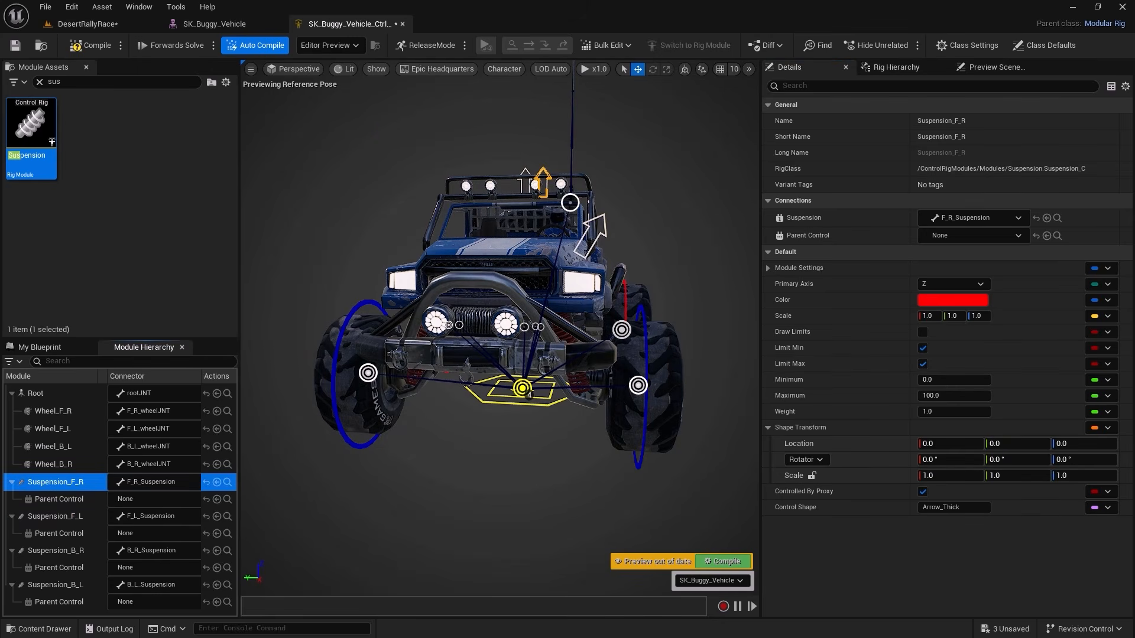
left_click(952, 284)
left_click(944, 299)
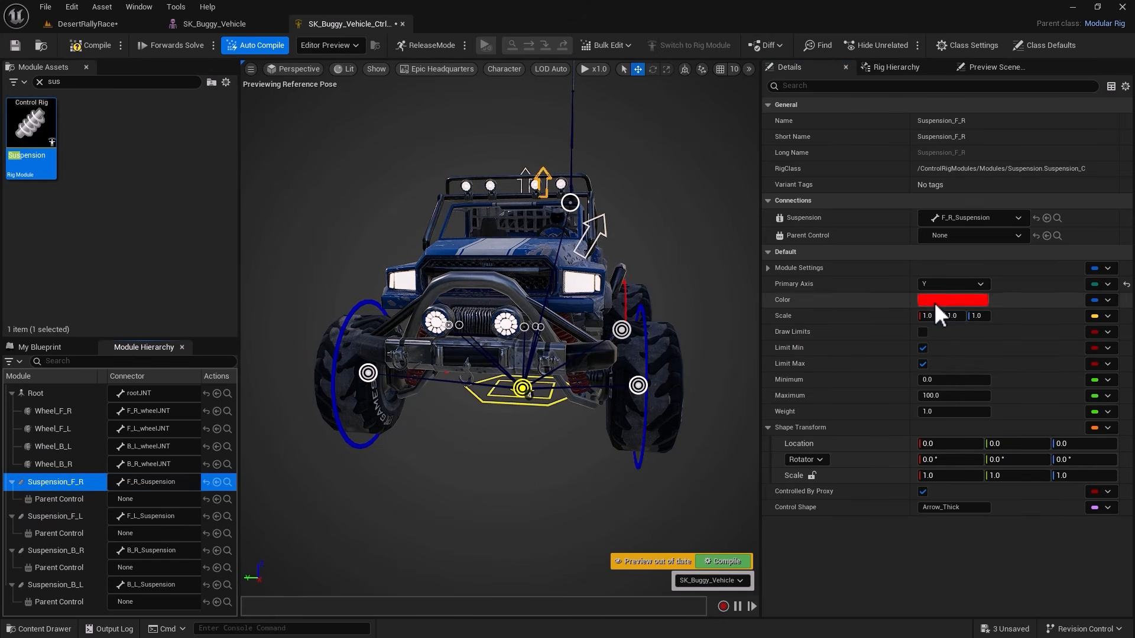
left_click(1005, 444)
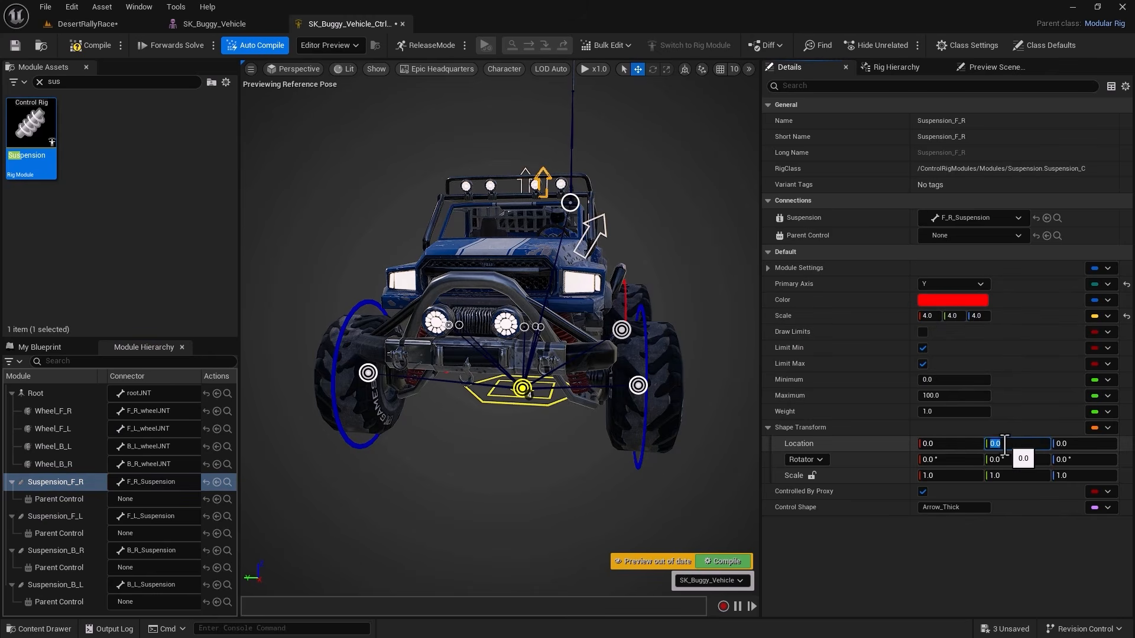
key("Return")
Parent the four Suspension modules F_R, F_L, B_R and B_L under the Root module in the module hierarchy
left_click(12, 482)
left_click(12, 500)
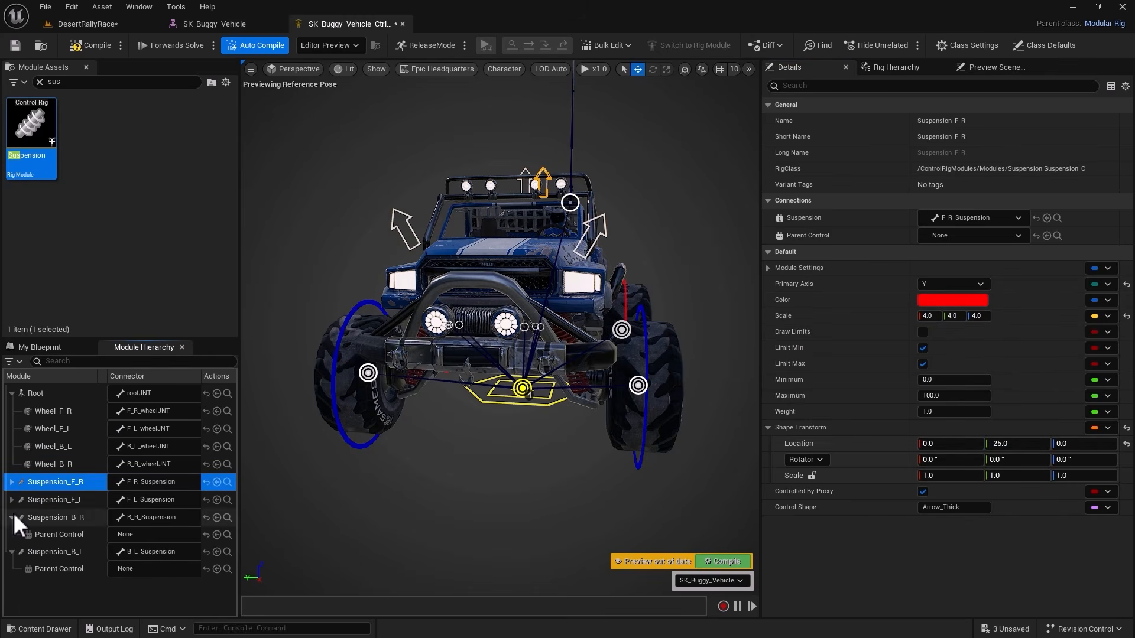
left_click(12, 517)
left_click(12, 535)
left_click_drag(39, 424, 33, 396)
left_click(20, 483)
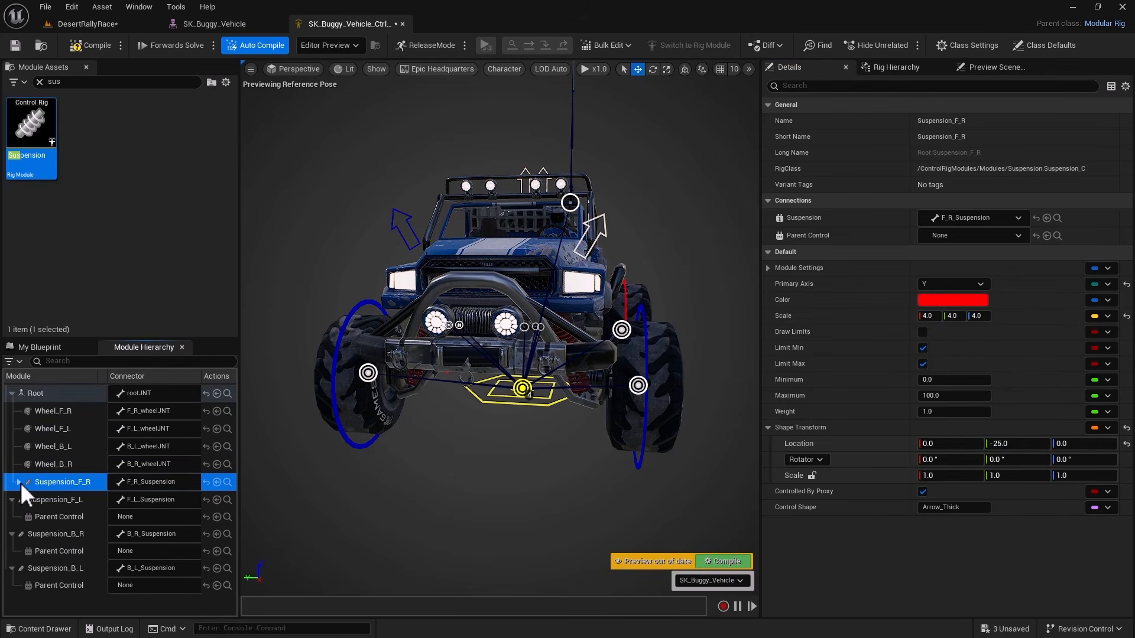
left_click_drag(39, 500, 34, 396)
left_click_drag(39, 550, 35, 395)
left_click_drag(50, 583, 41, 397)
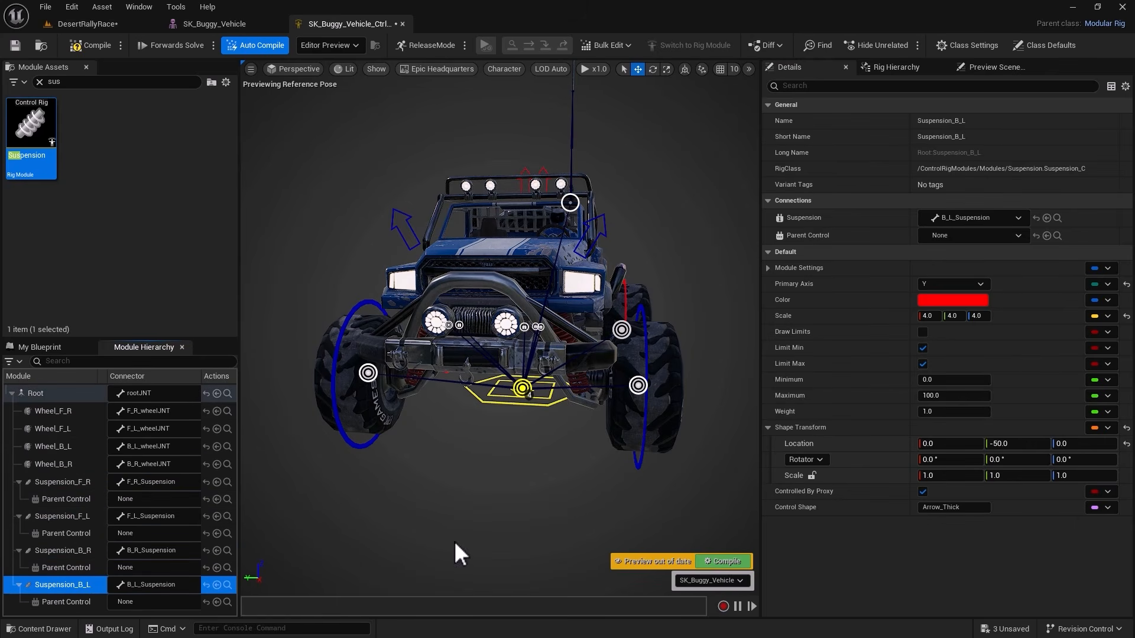
Connect the Parent Control connectors of the Suspension modules to root_ctrl in the rig hierarchy
left_click(897, 67)
left_click_drag(834, 569, 801, 301)
left_click_drag(821, 594, 804, 324)
scroll(803, 595, "down", 3)
Select root_ctrl beneath the vehicle and examine how it drives the body and suspension
left_click_drag(560, 514, 526, 515, "alt")
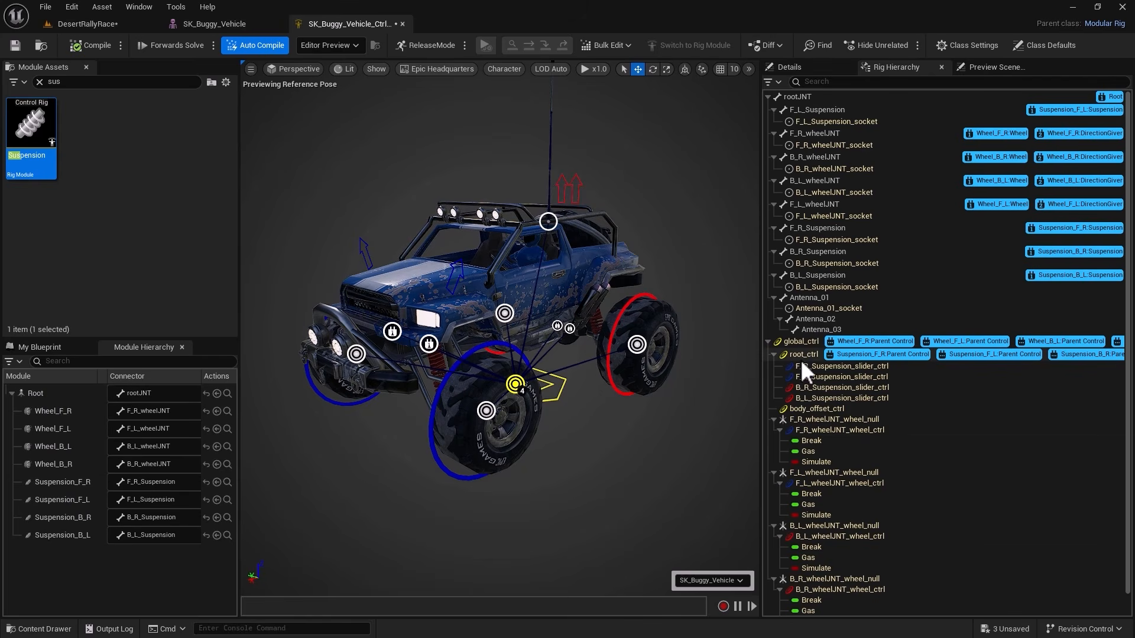
left_click_drag(586, 470, 664, 465, "alt")
left_click_drag(514, 468, 346, 461, "alt")
scroll(547, 457, "up", 5)
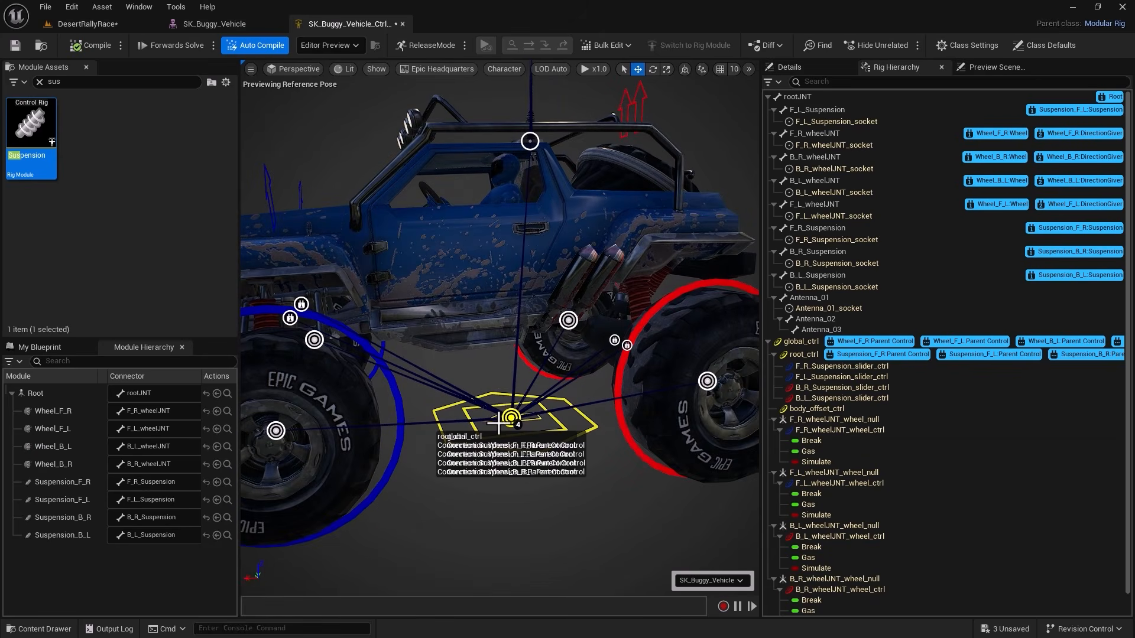
left_click(498, 423)
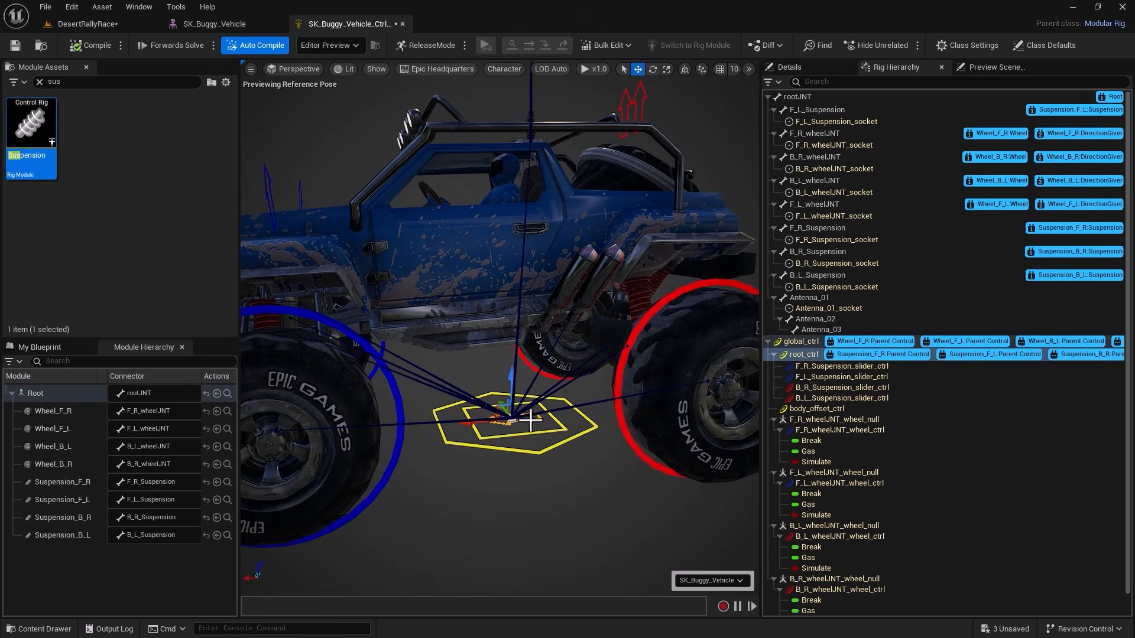
left_click_drag(450, 516, 466, 504, "alt")
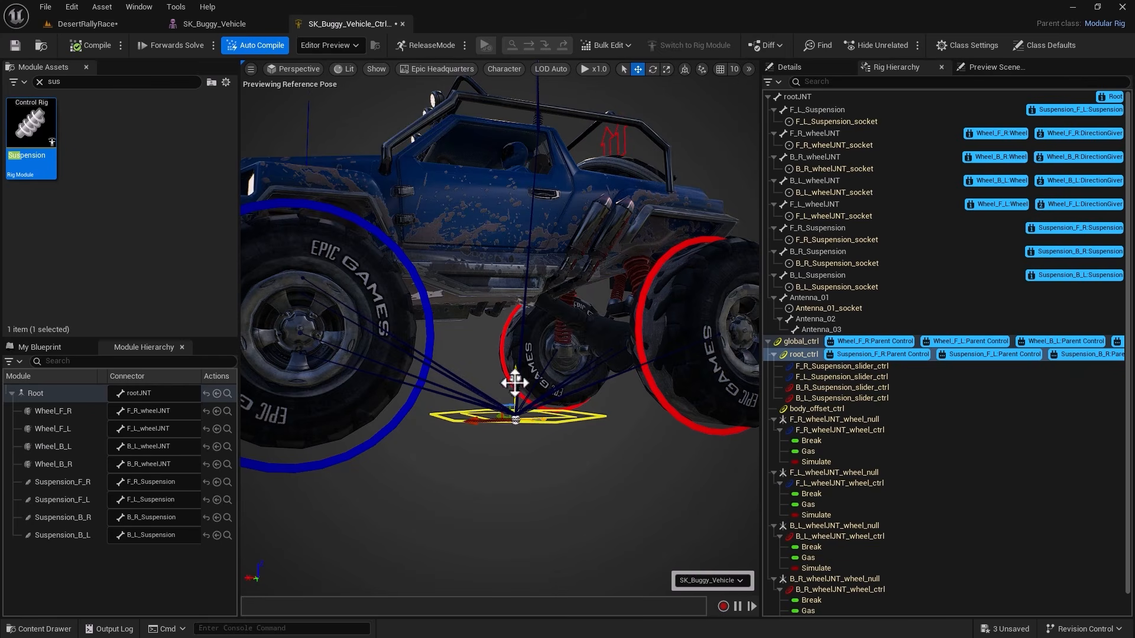
mouse_move(514, 383)
left_mouse_down("alt")
mouse_move(513, 394)
mouse_move(534, 380)
left_mouse_up("alt")
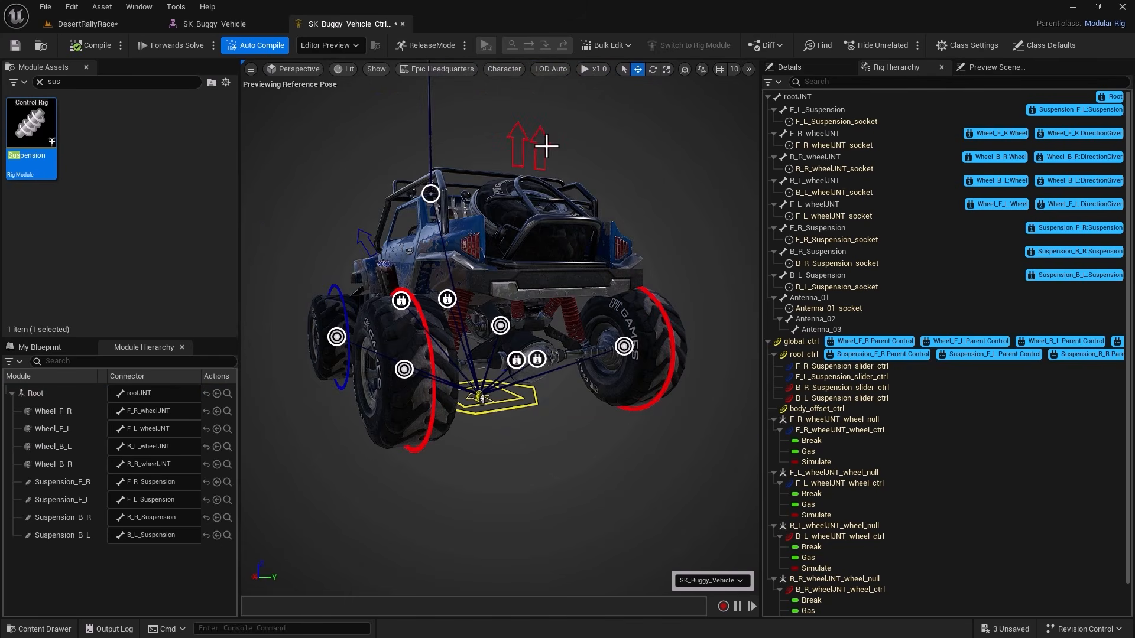
Test the B_R_Suspension_slider_ctrl arrow at the rear of the vehicle and undo the change
left_click_drag(520, 525, 450, 524, "alt")
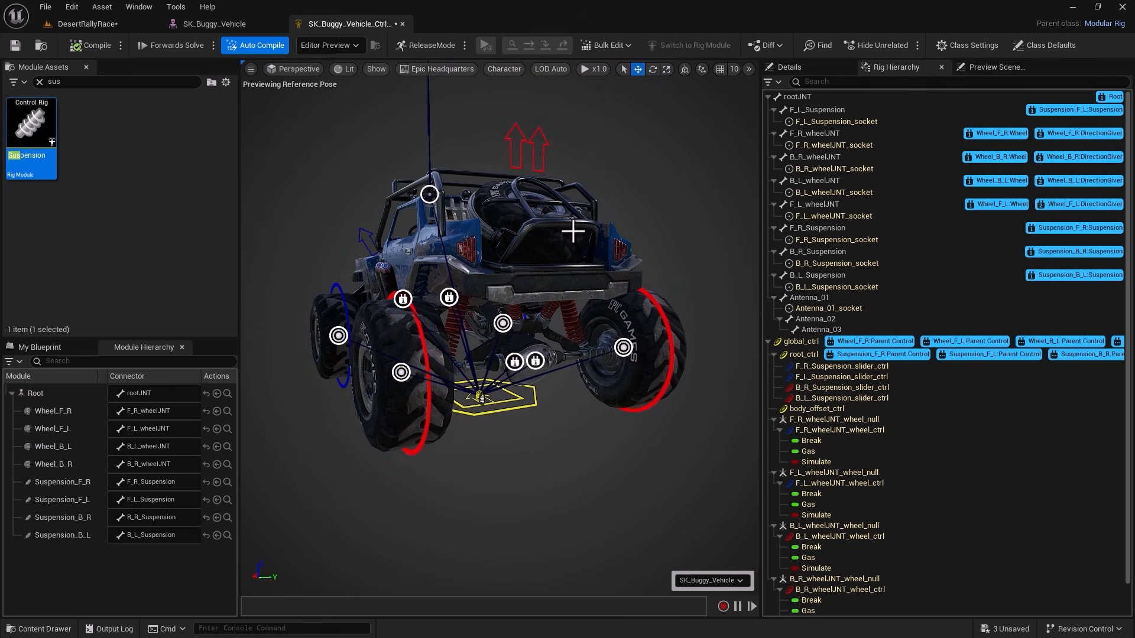
left_click(545, 143)
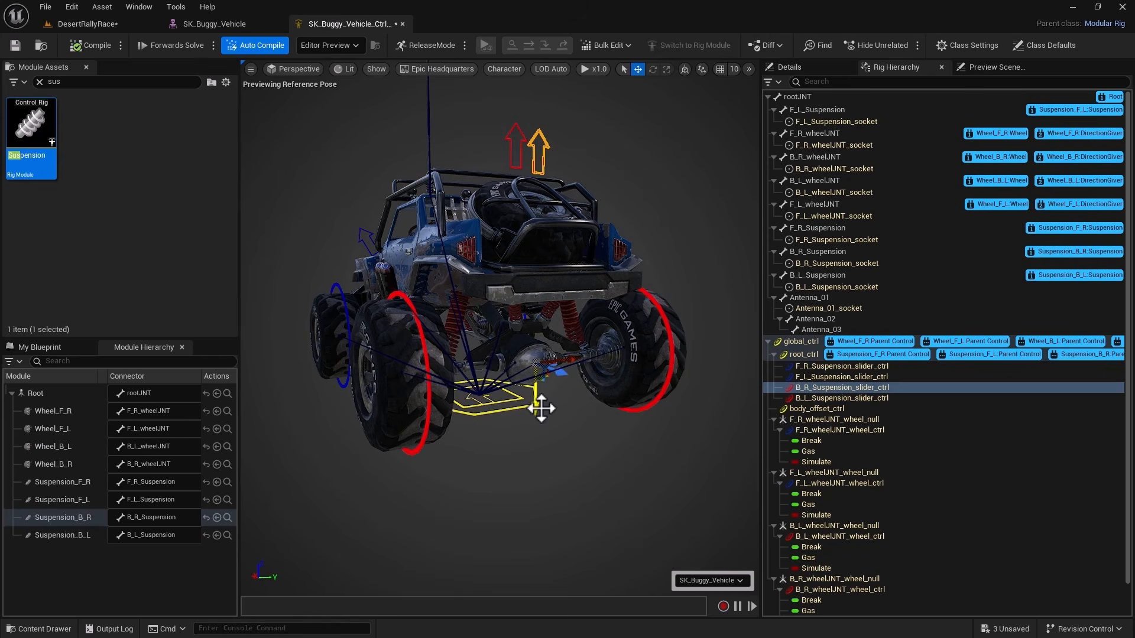
key("ctrl+z")
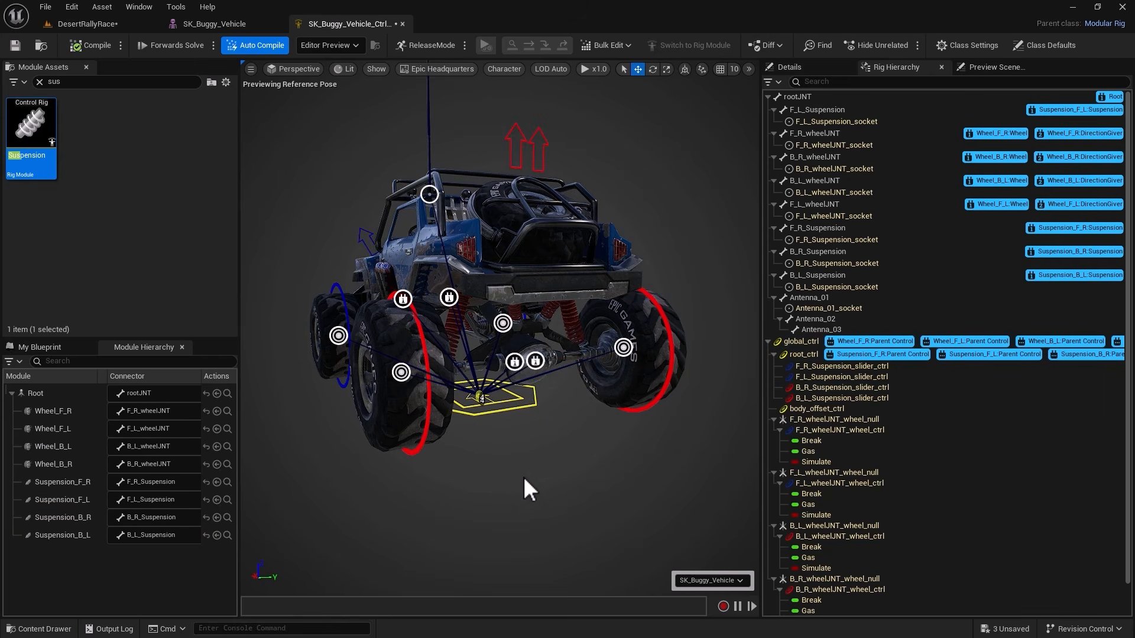
Search the module assets for "chain" and attach a Chain module to the Antenna_01_socket on the vehicle
left_click_drag(494, 459, 721, 481, "alt")
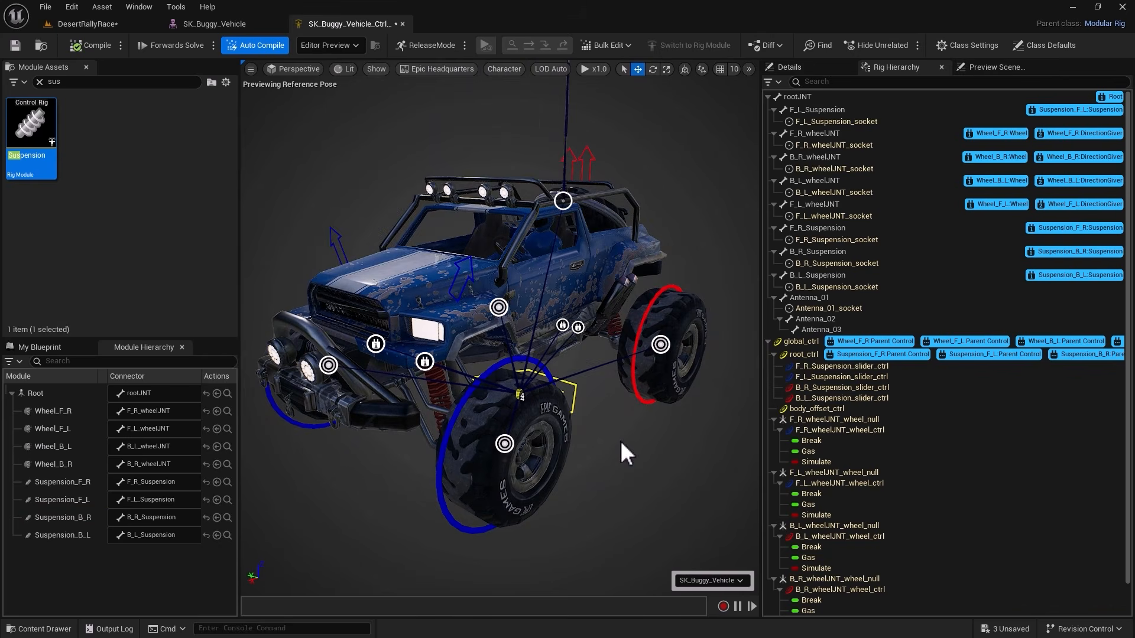
left_click_drag(621, 451, 621, 438, "alt")
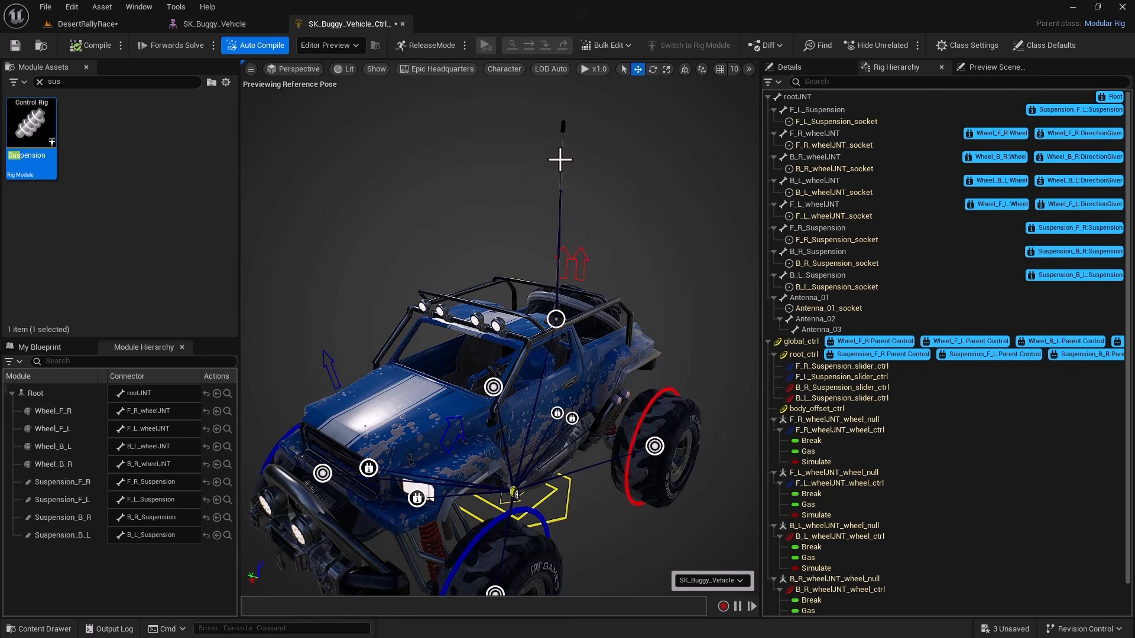
left_click_drag(506, 231, 554, 222, "alt")
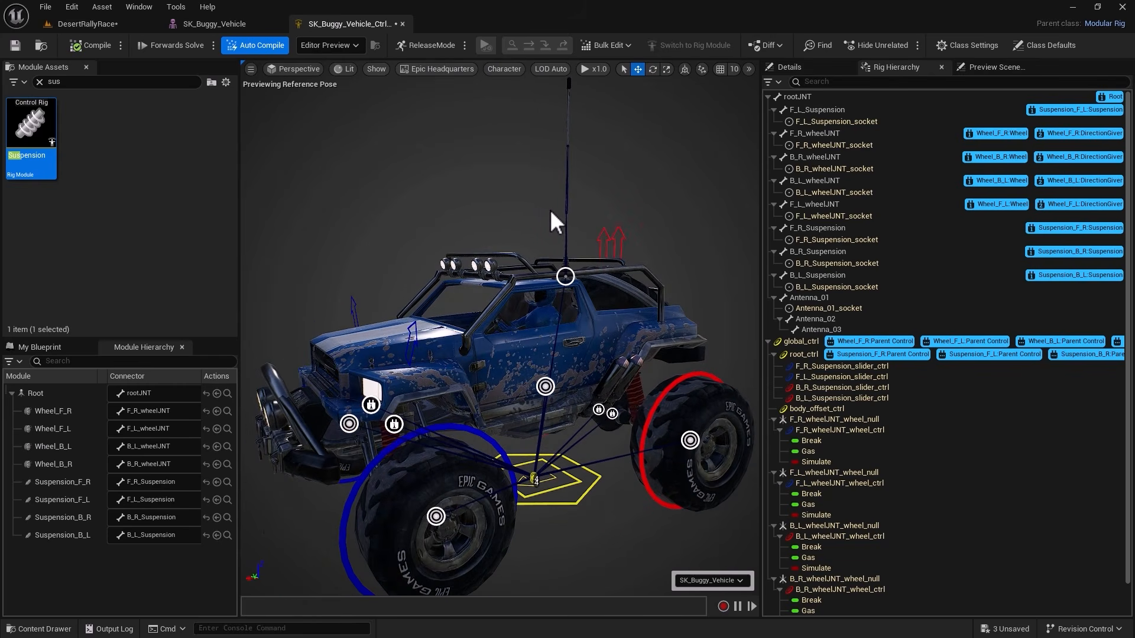
left_click_drag(496, 208, 412, 209, "alt")
left_click(64, 82)
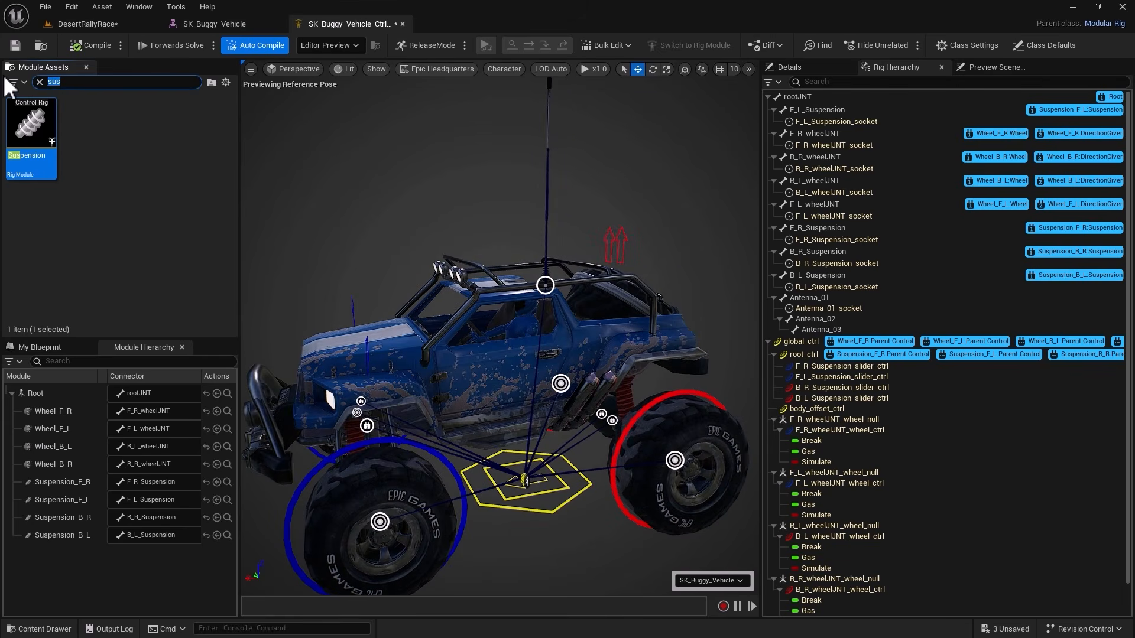
type("ch")
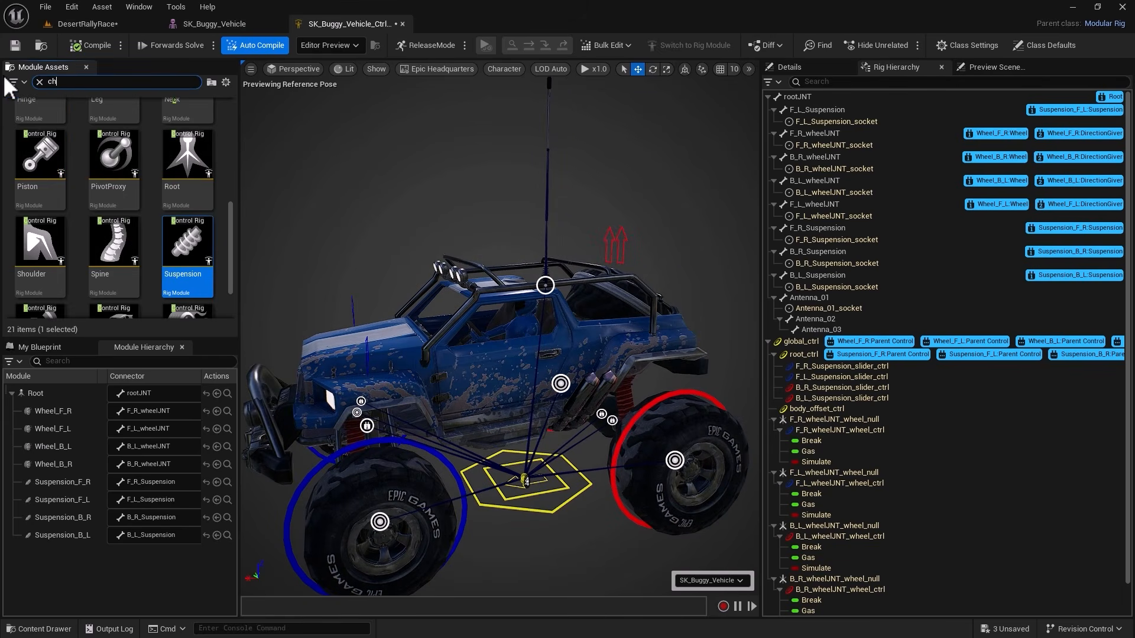
type("ain")
left_click(30, 124)
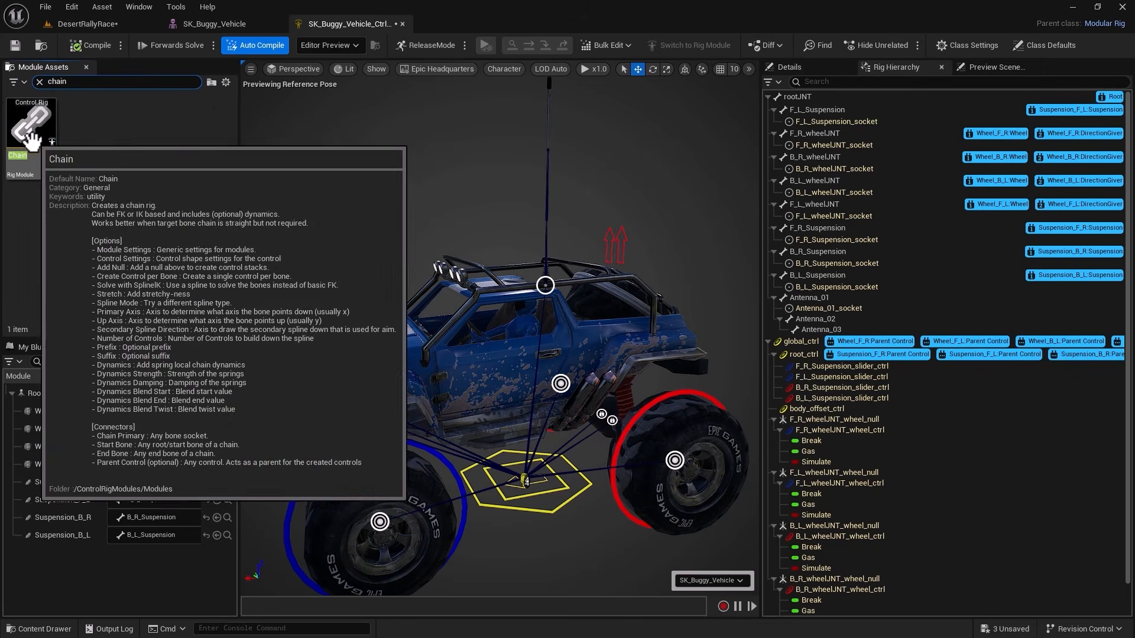
left_click_drag(168, 170, 545, 281)
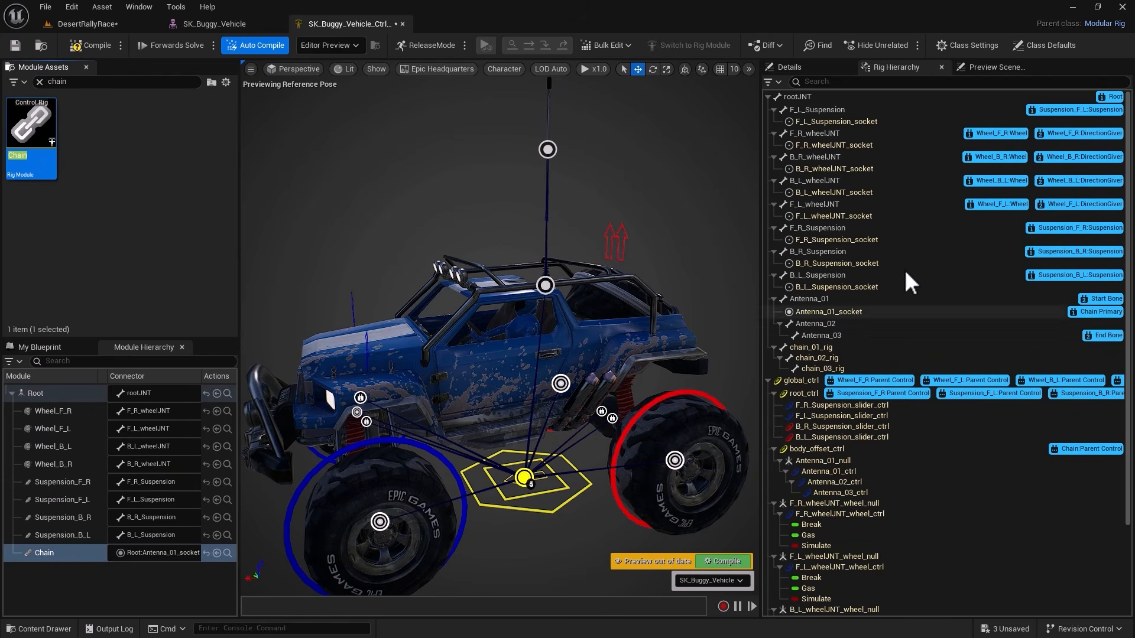
Examine Antenna_01_socket, Antenna_02 and Antenna_03 in the rig hierarchy to check the chain's bone connections
left_click(822, 313)
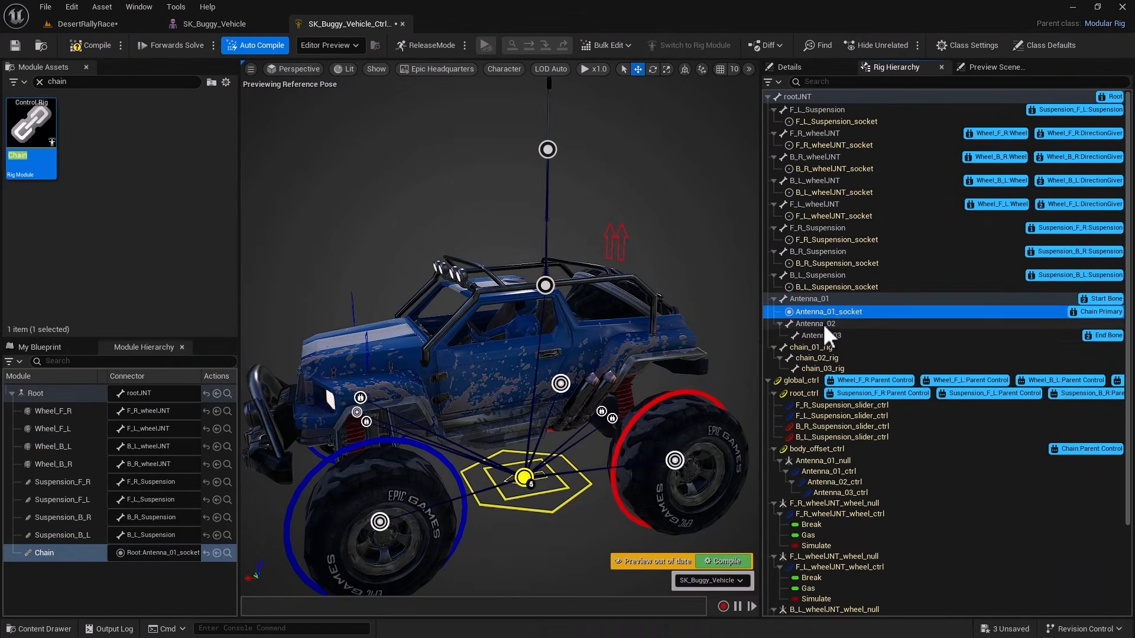
left_click(825, 324)
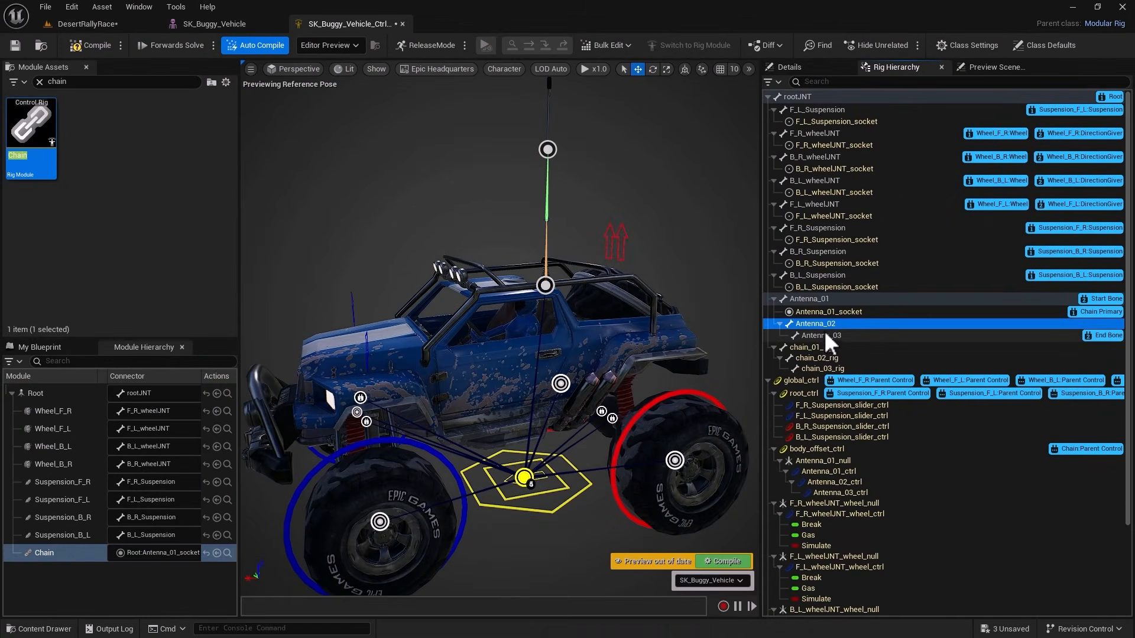
left_click(828, 336)
left_click(826, 312)
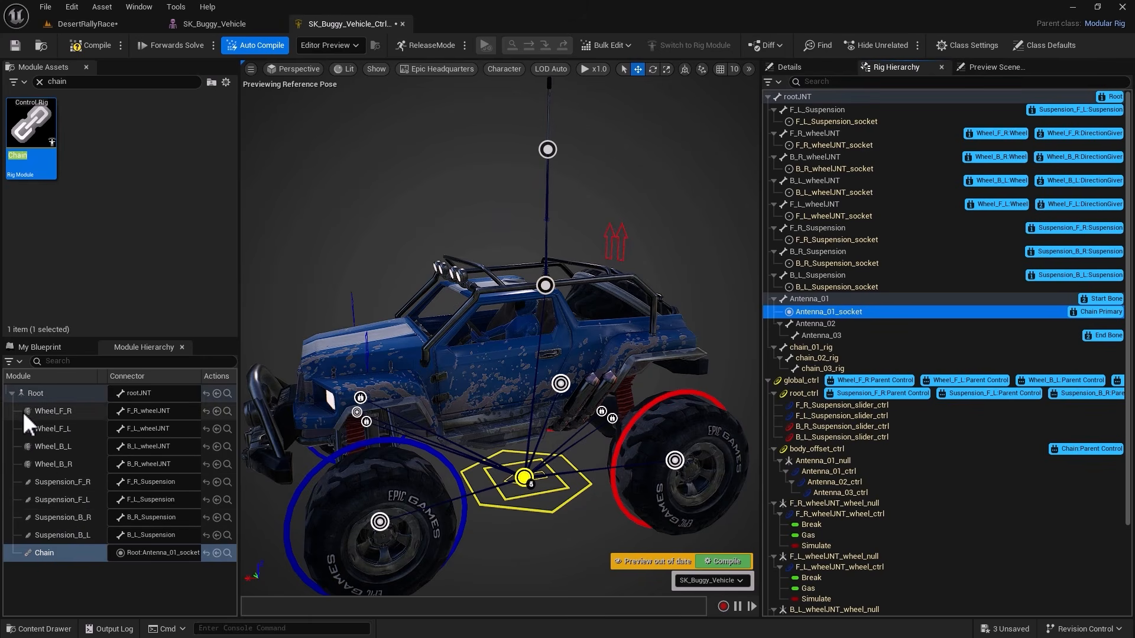
Examine the Chain module's details and select the Antenna_02_ctrl sphere on the antenna
left_click(817, 69)
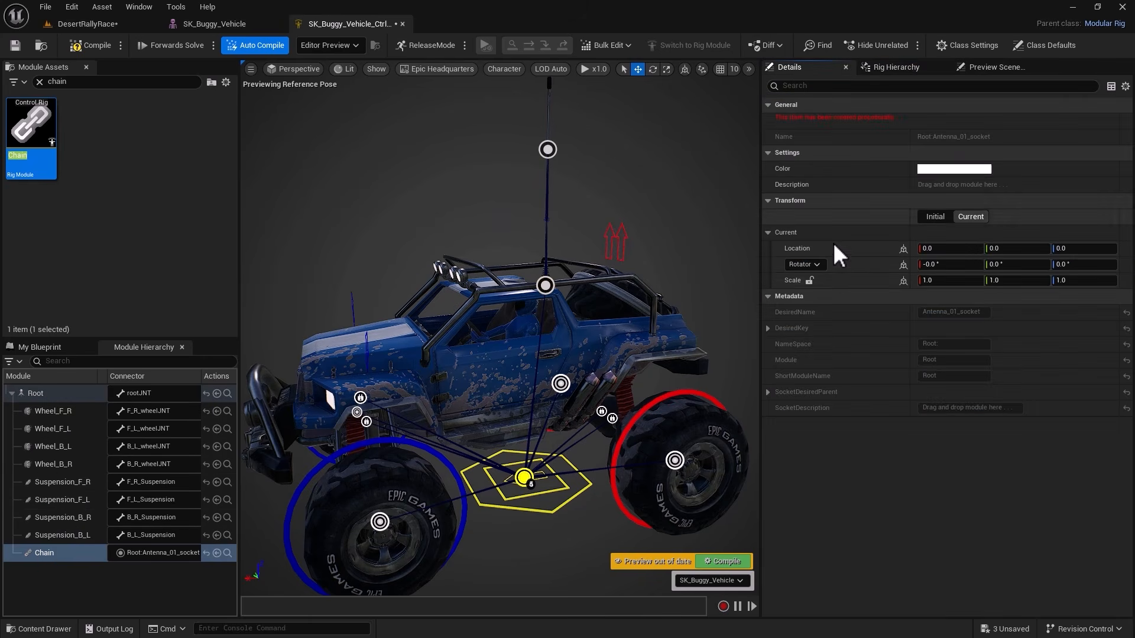
left_click(57, 535)
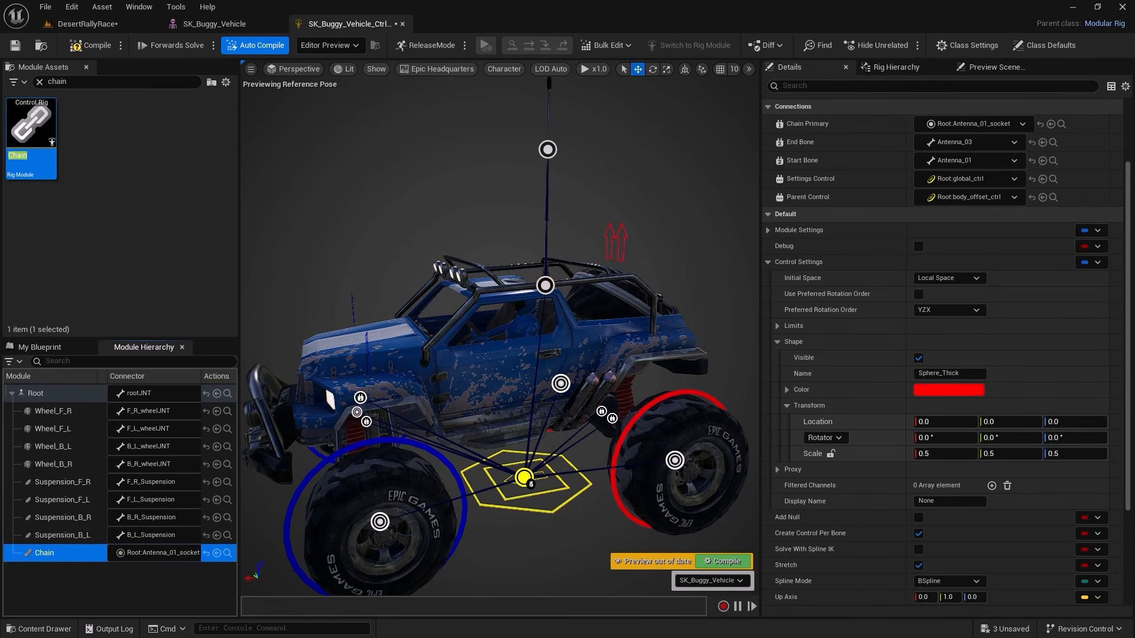
right_click_drag(505, 160, 603, 160, "alt")
middle_click_drag(504, 160, 340, 420, "alt")
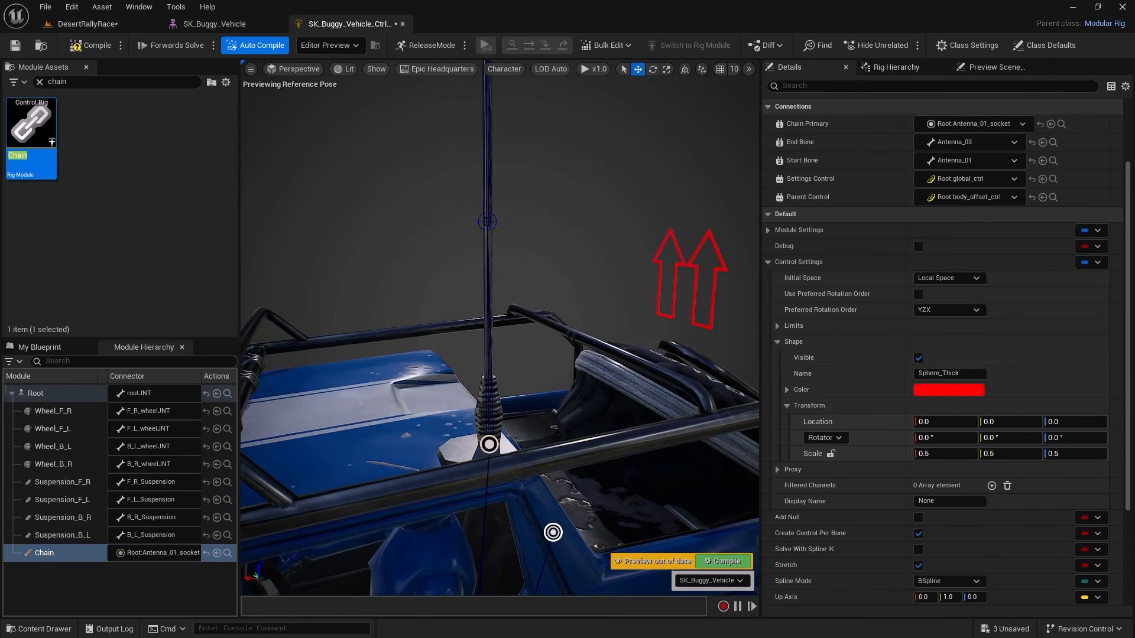
right_click_drag(500, 328, 583, 328, "alt")
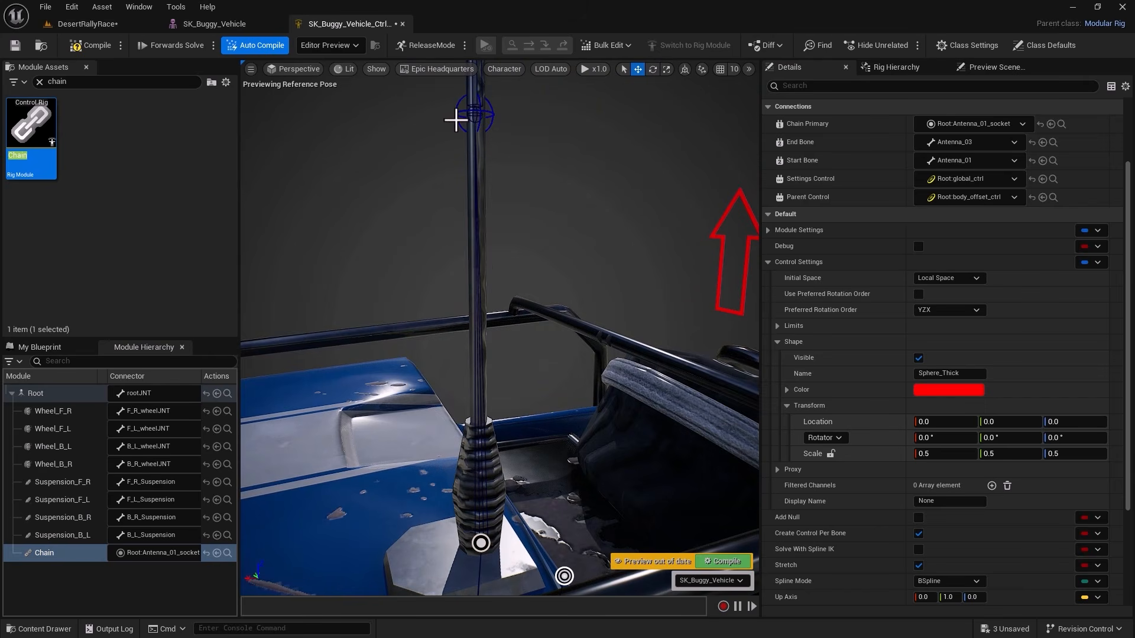
left_click(473, 121)
middle_click_drag(441, 188, 488, 285, "alt")
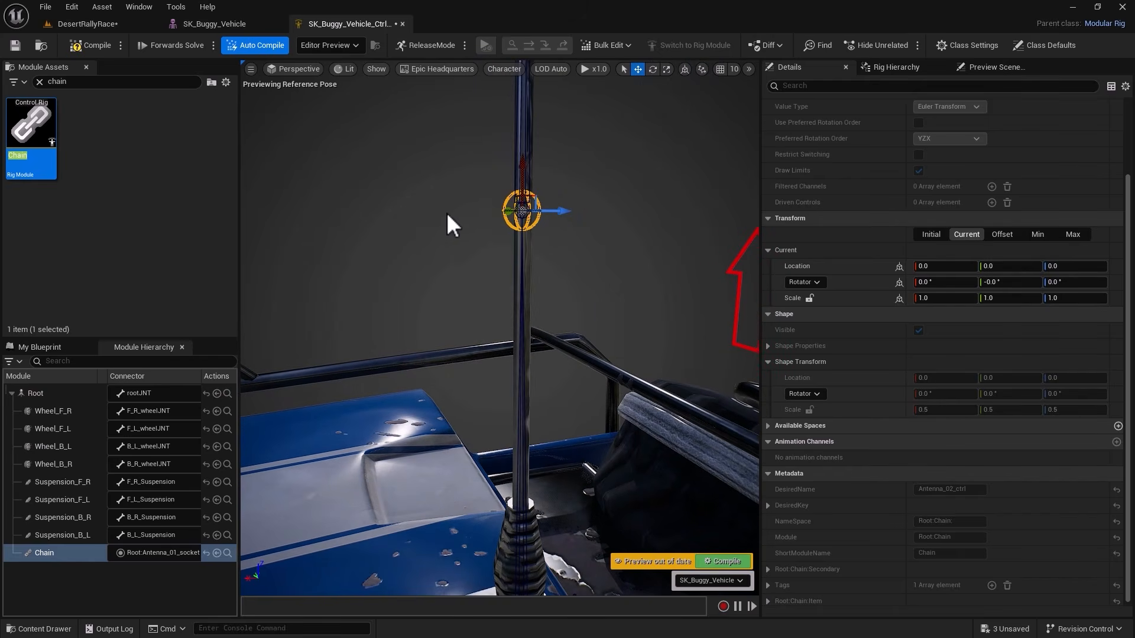
Examine the Shape settings within the Chain module's Control Settings, including the shape name
left_click(45, 551)
left_click(44, 536)
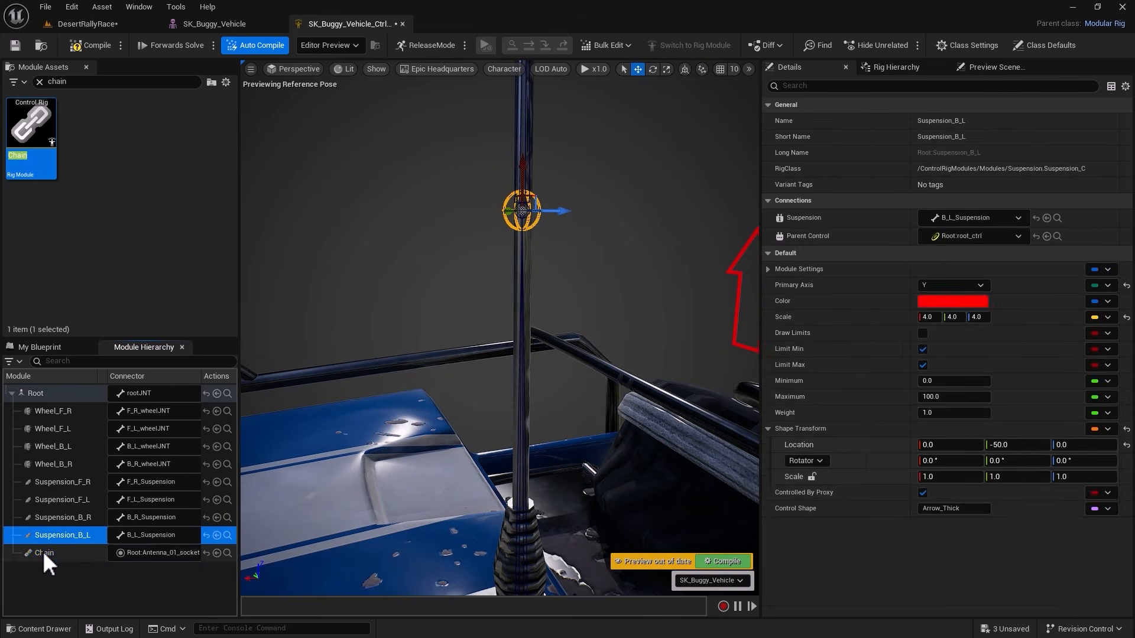
left_click(43, 552)
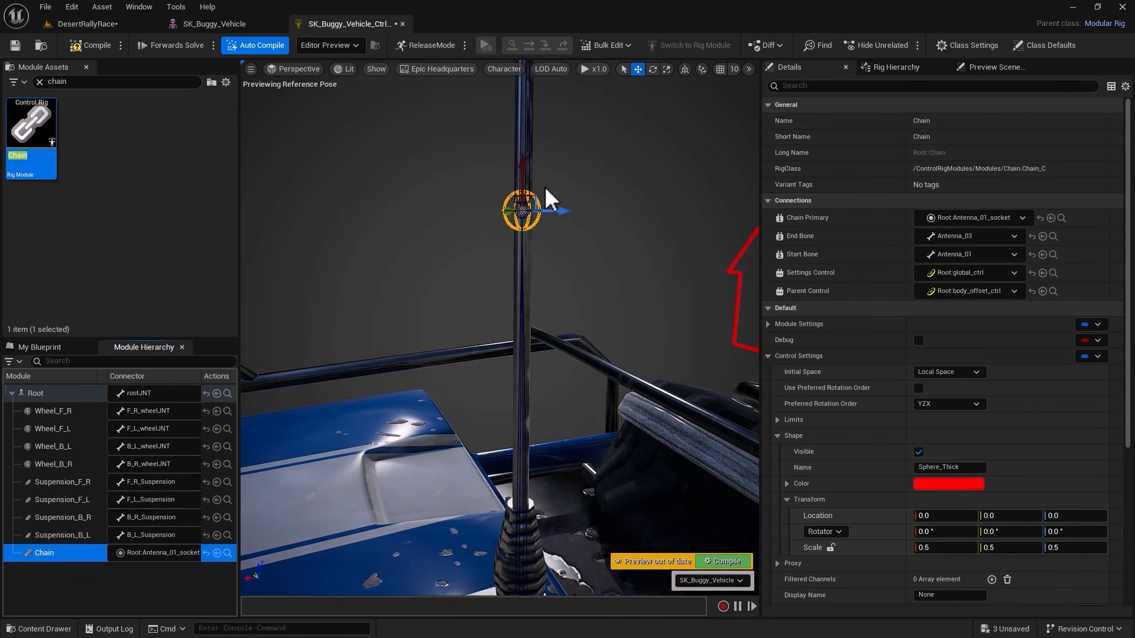
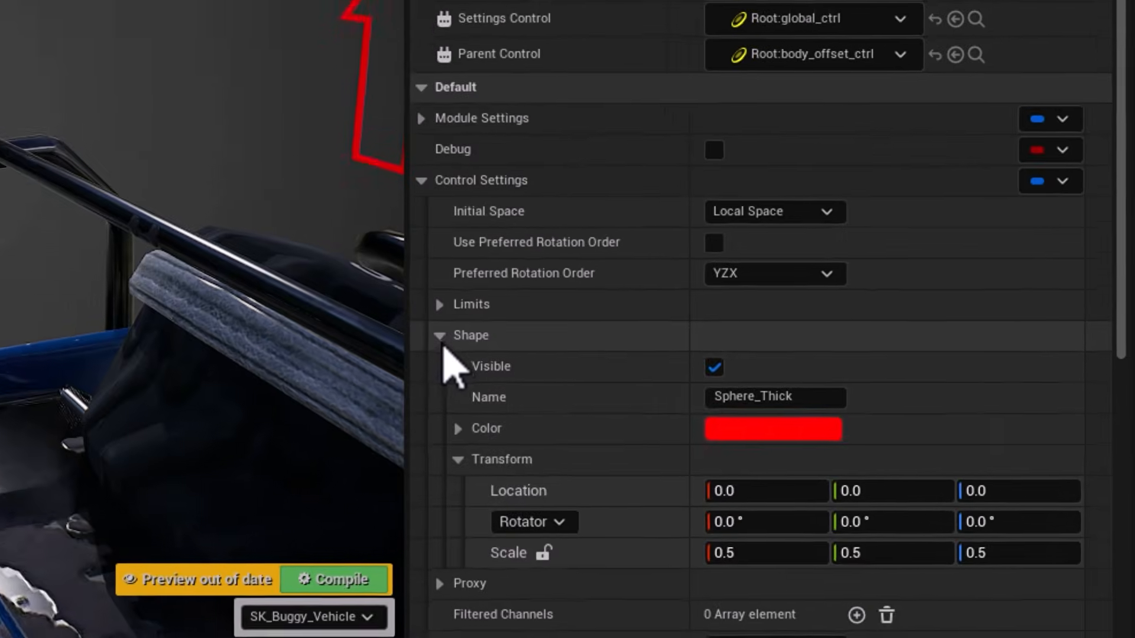
left_click(778, 438)
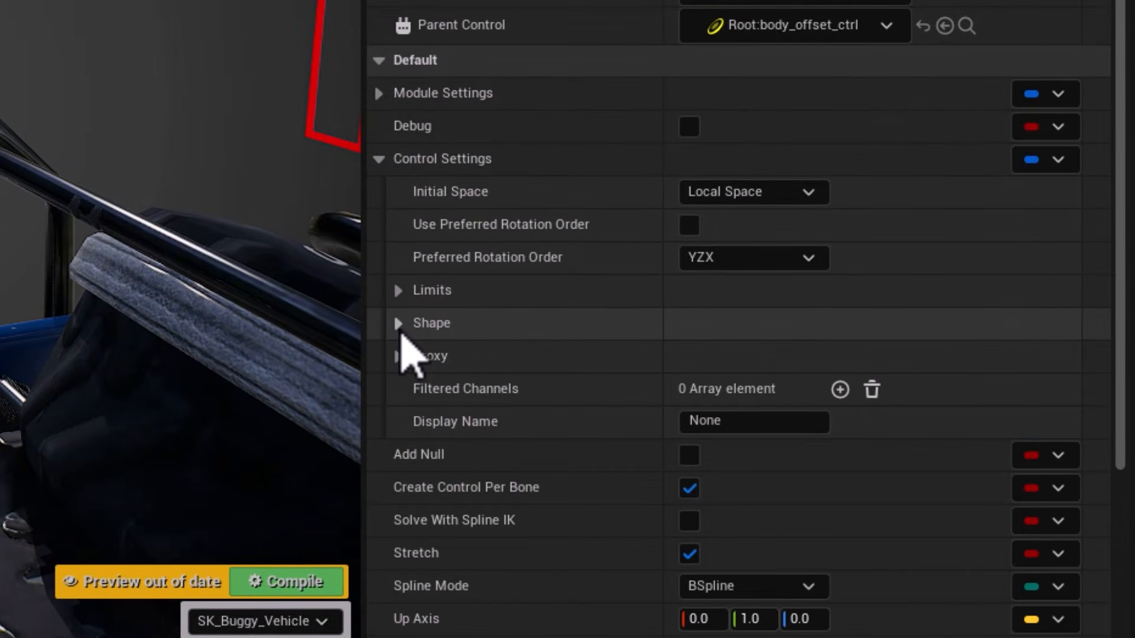
left_click(398, 324)
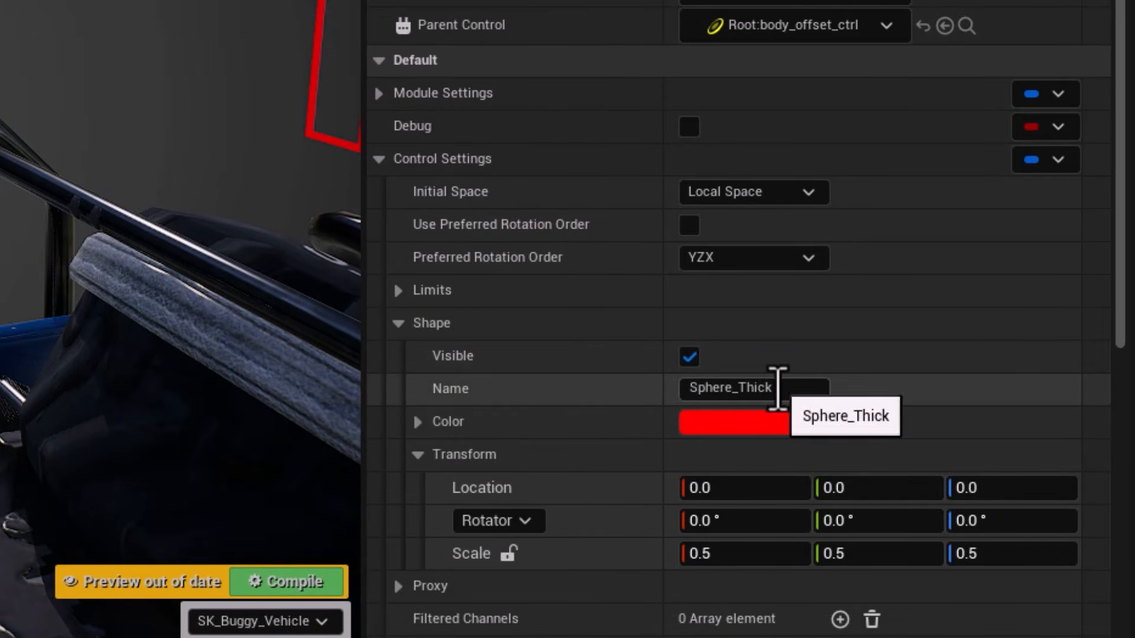
left_click_drag(777, 388, 613, 389)
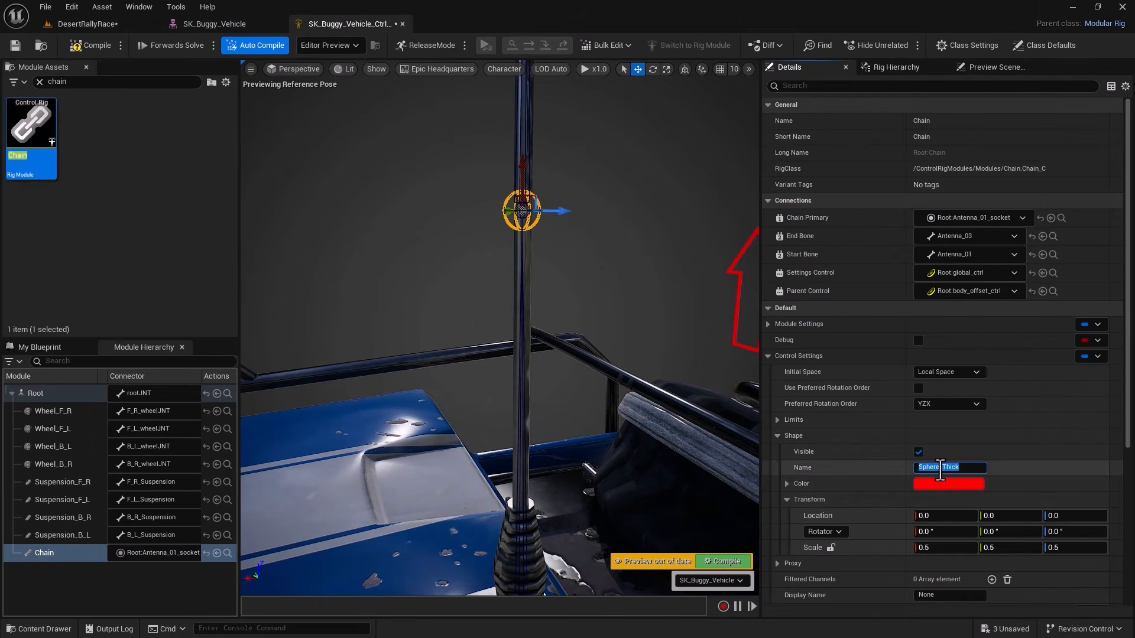
left_click(940, 467)
Change the Chain module's control shape name to Circle_Thick
left_click(141, 556)
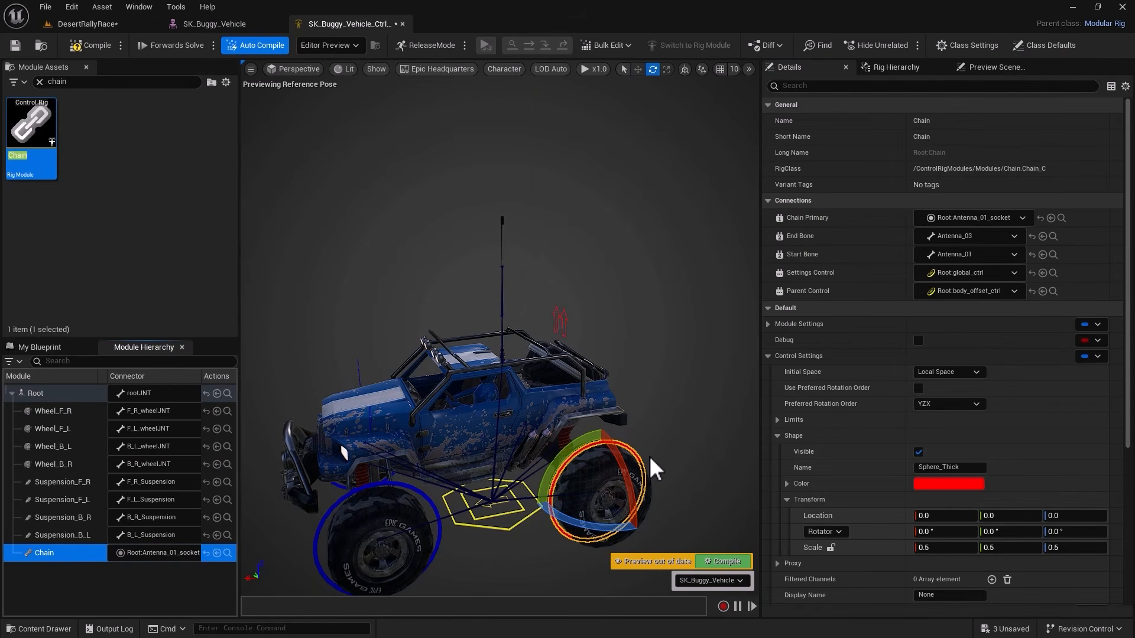
key("f")
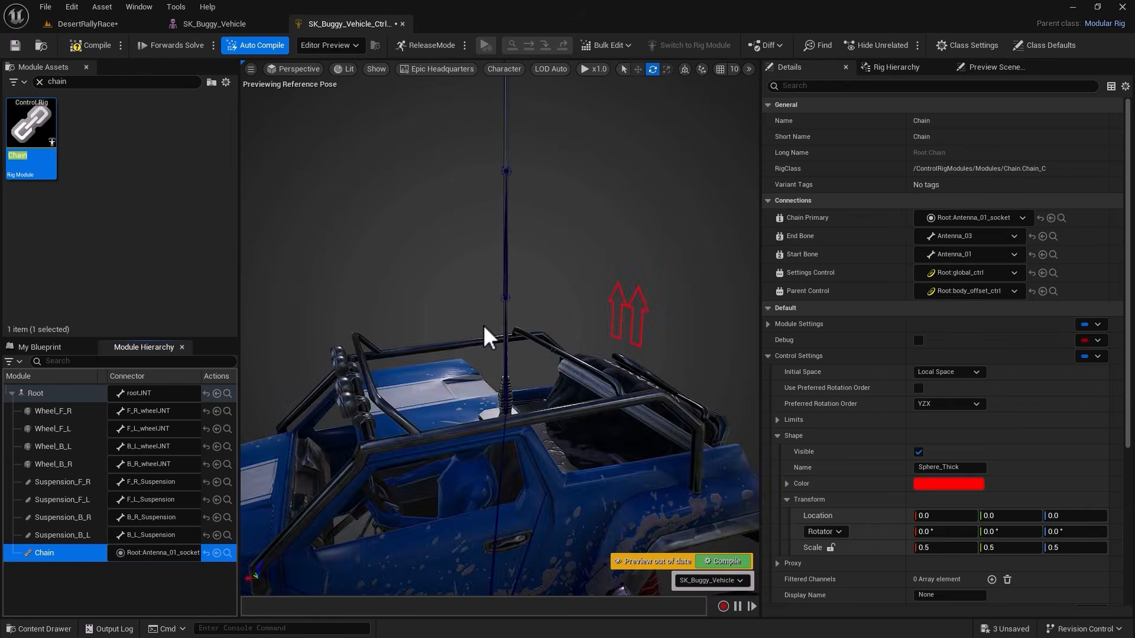
left_click(510, 228)
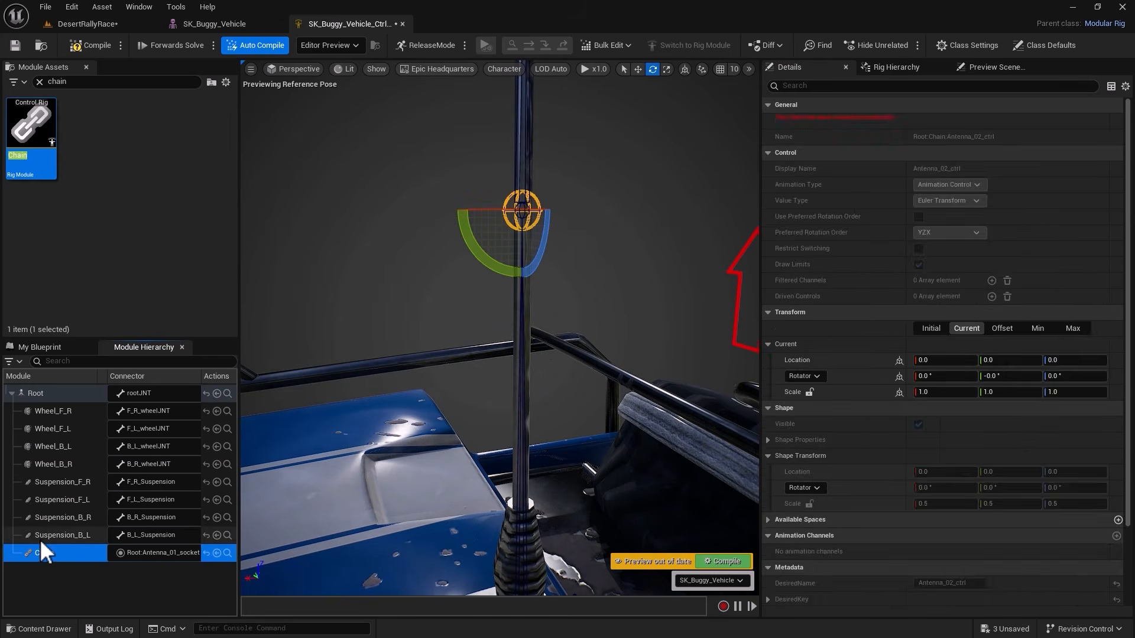
left_click(40, 540)
left_click(43, 550)
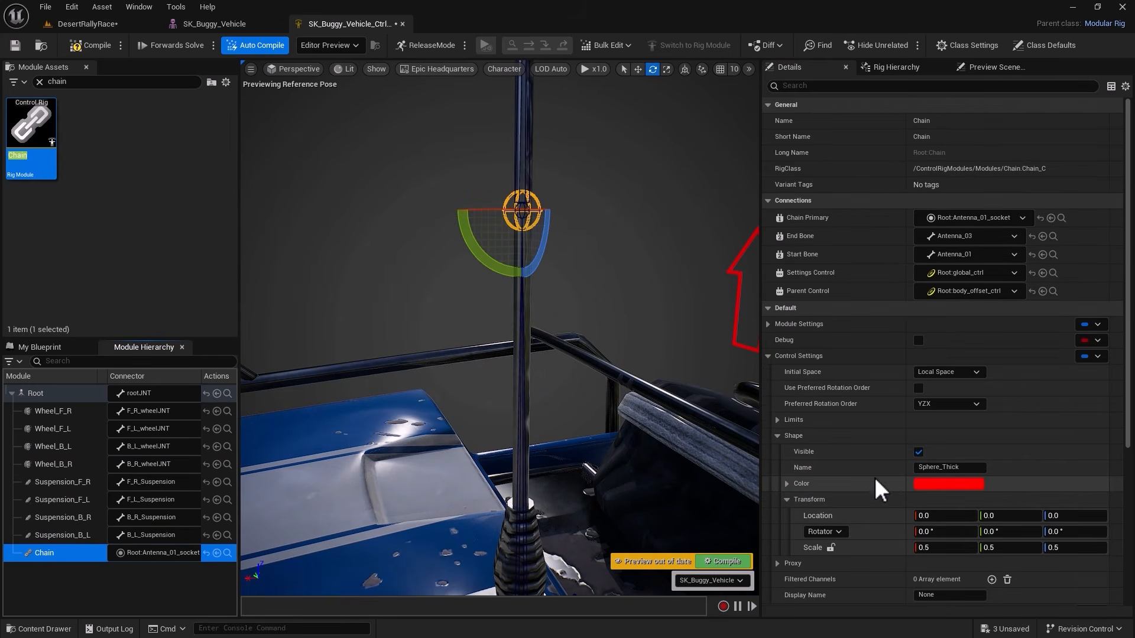
left_click(935, 467)
double_click(934, 468)
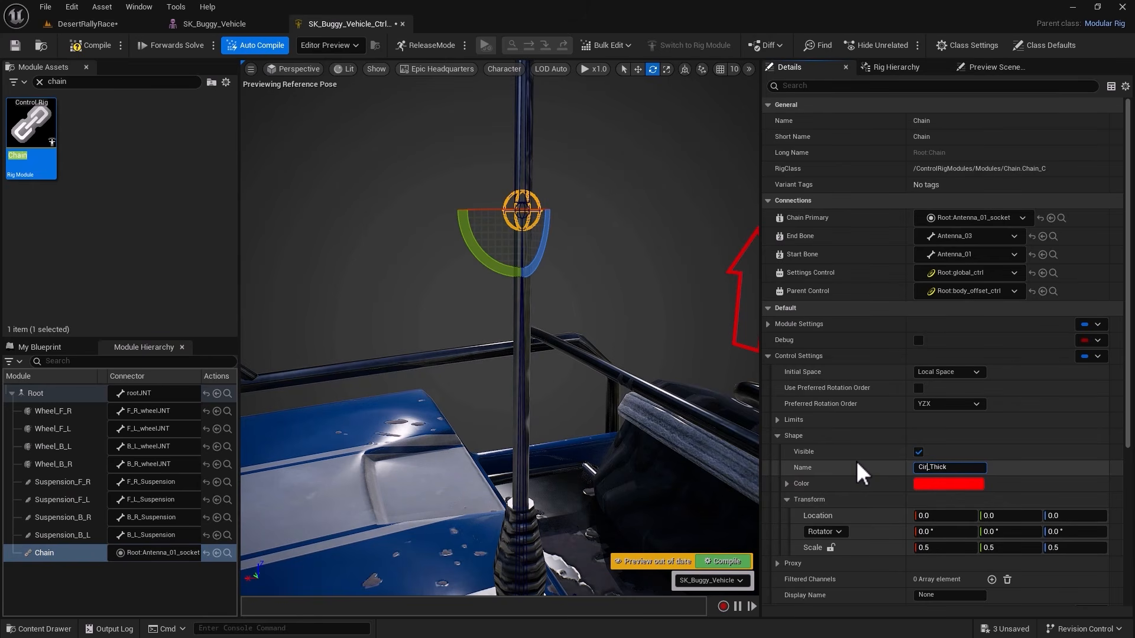
key("Return")
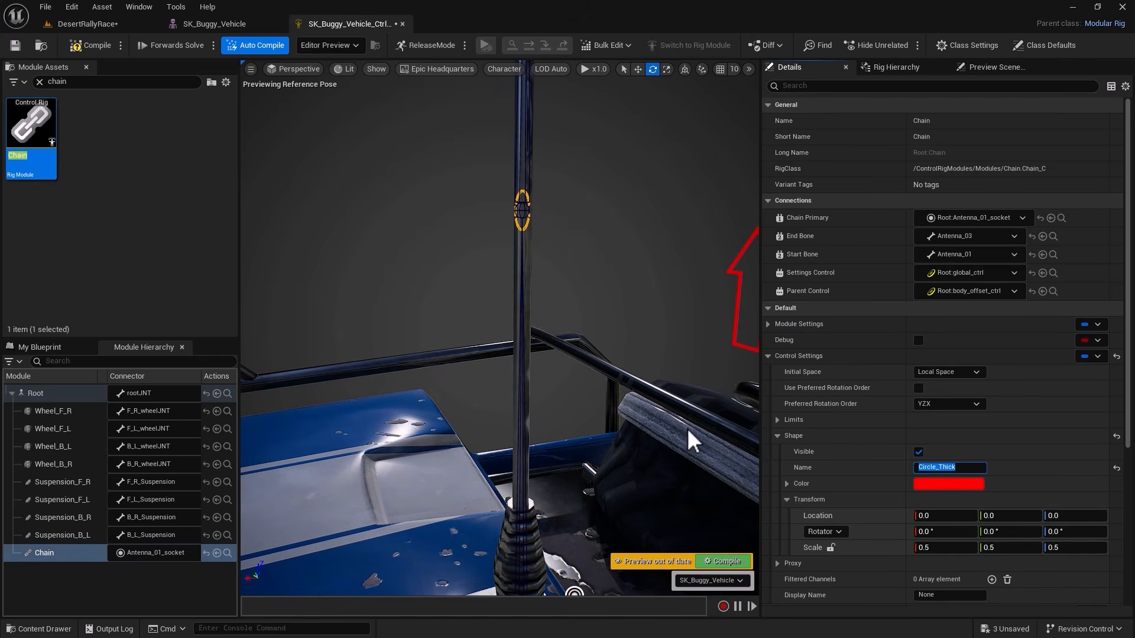
Try a shape scale of 5 on all three axes for the Chain module's controls
left_click(943, 551)
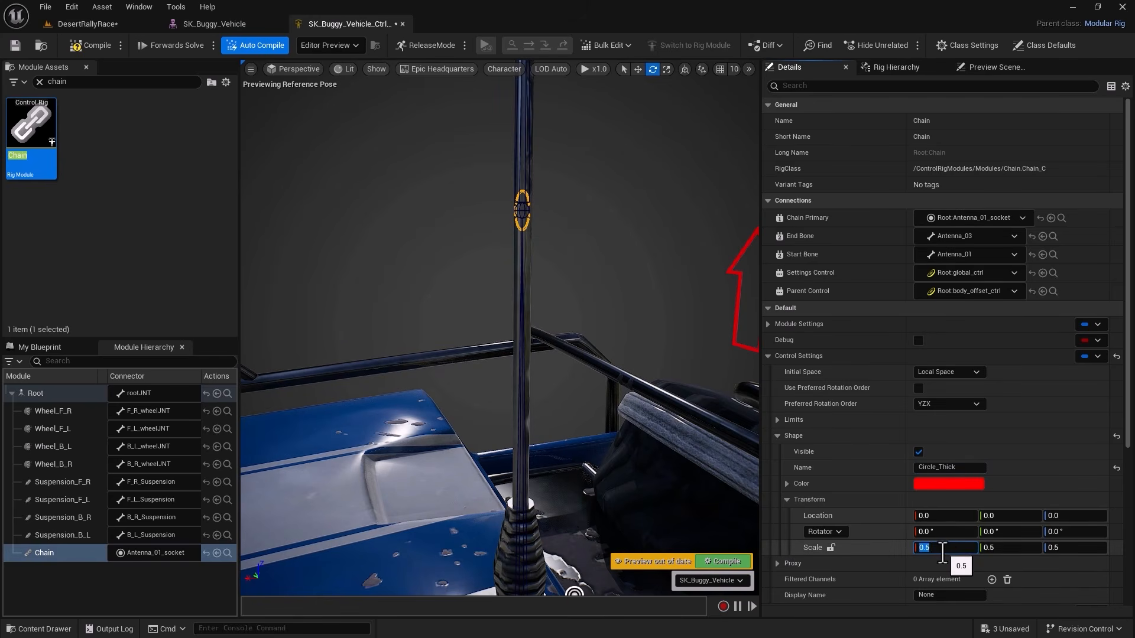
type("5")
key("Return")
left_click(999, 549)
type("5")
key("Return")
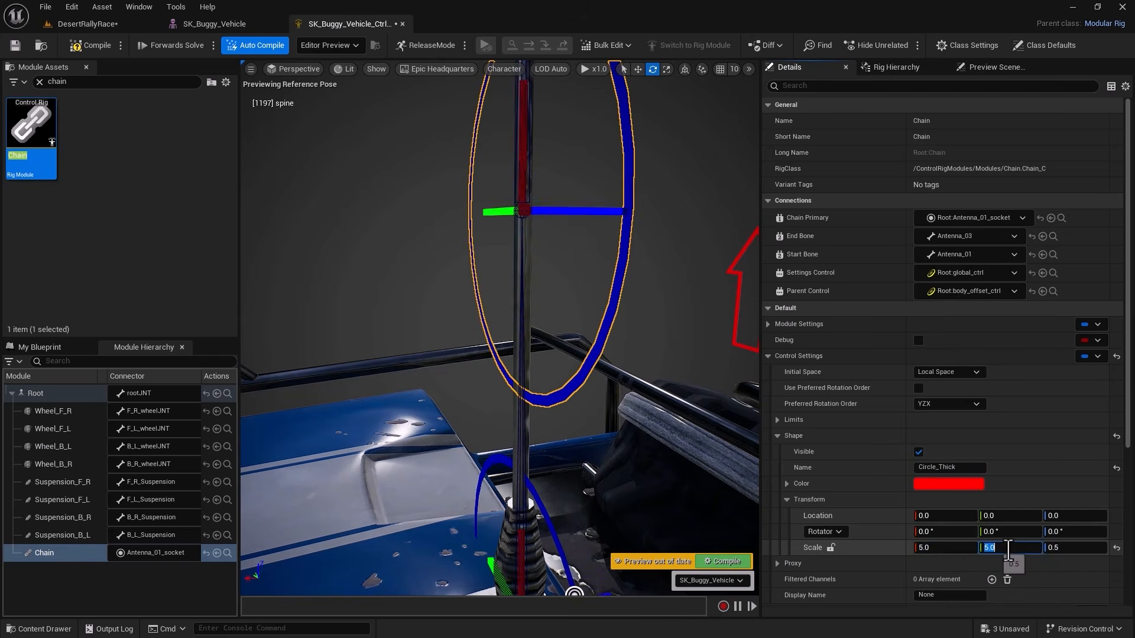
left_click(1055, 548)
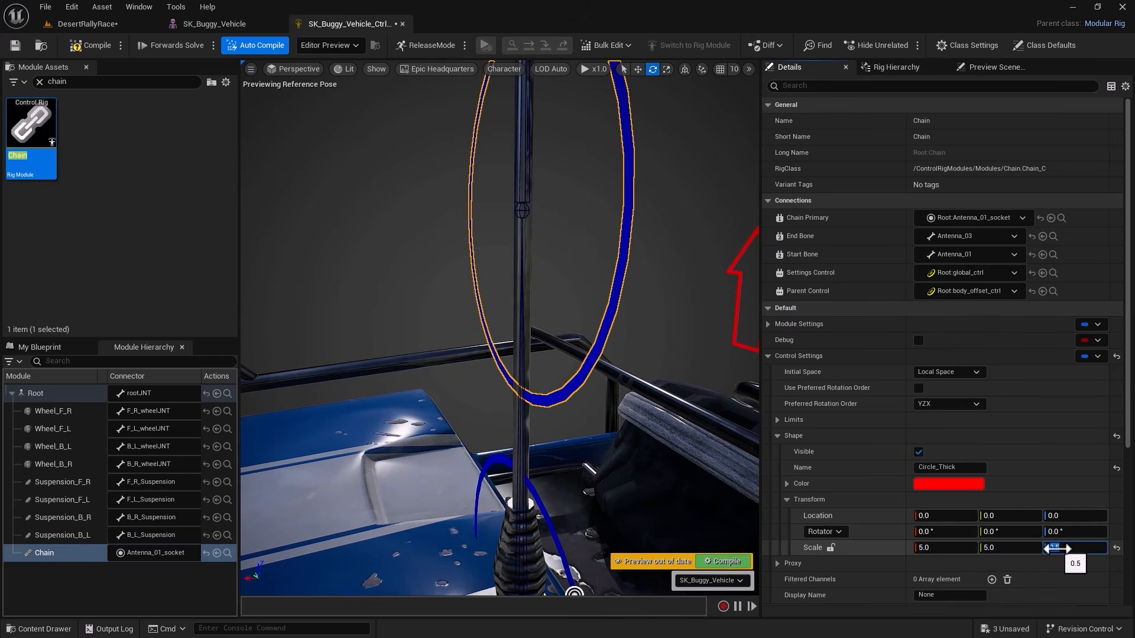
type("5")
key("Return")
scroll(461, 381, "down", 5)
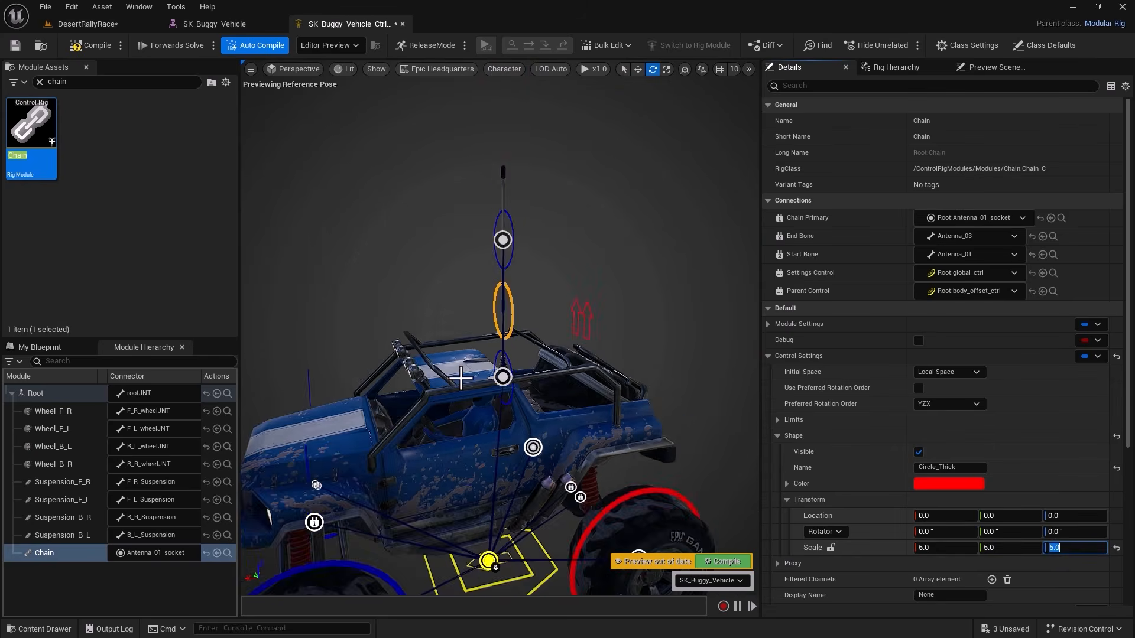
Set the Chain module's shape scale to 1 on all three axes
left_click(922, 547)
type("1")
key("Return")
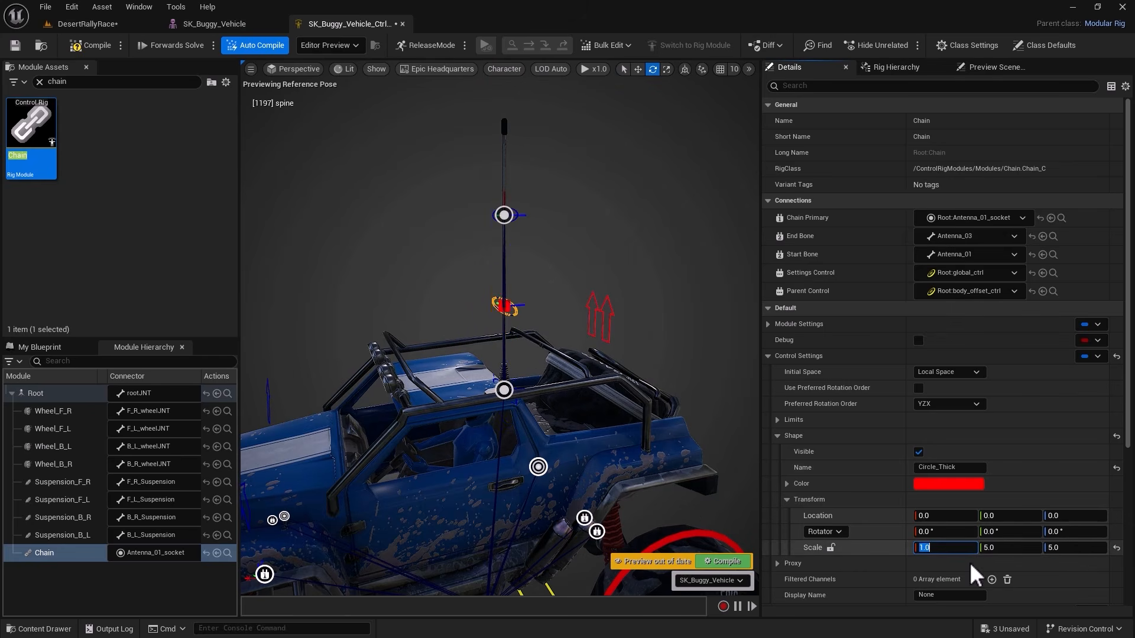
left_click(995, 549)
type("1")
key("Return")
left_click(1059, 548)
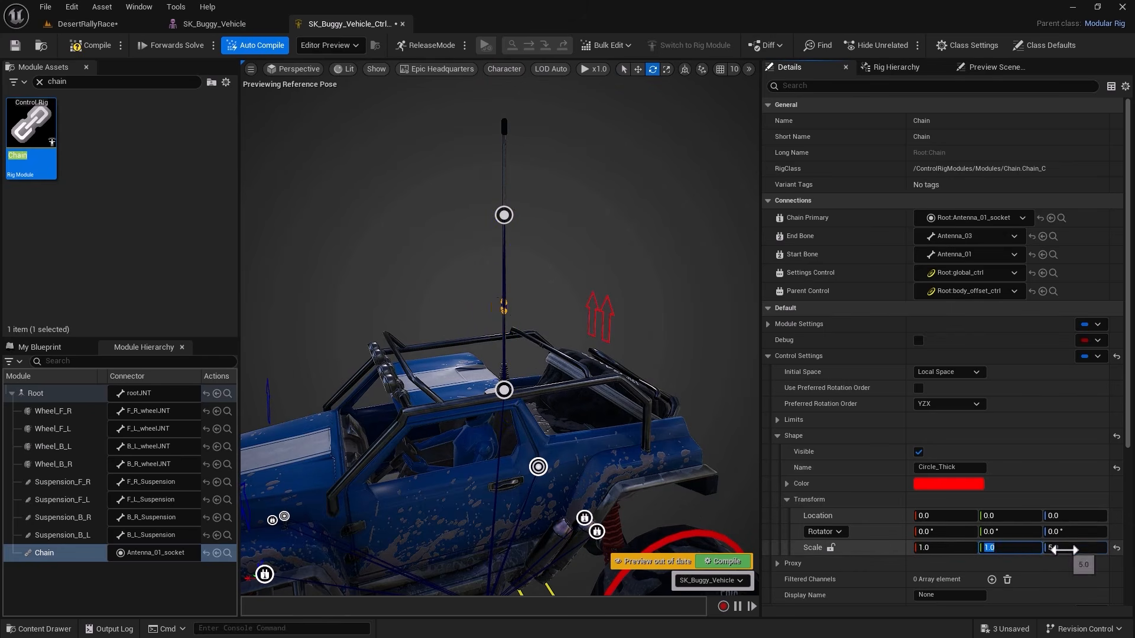
type("1")
key("Return")
scroll(489, 320, "up", 5)
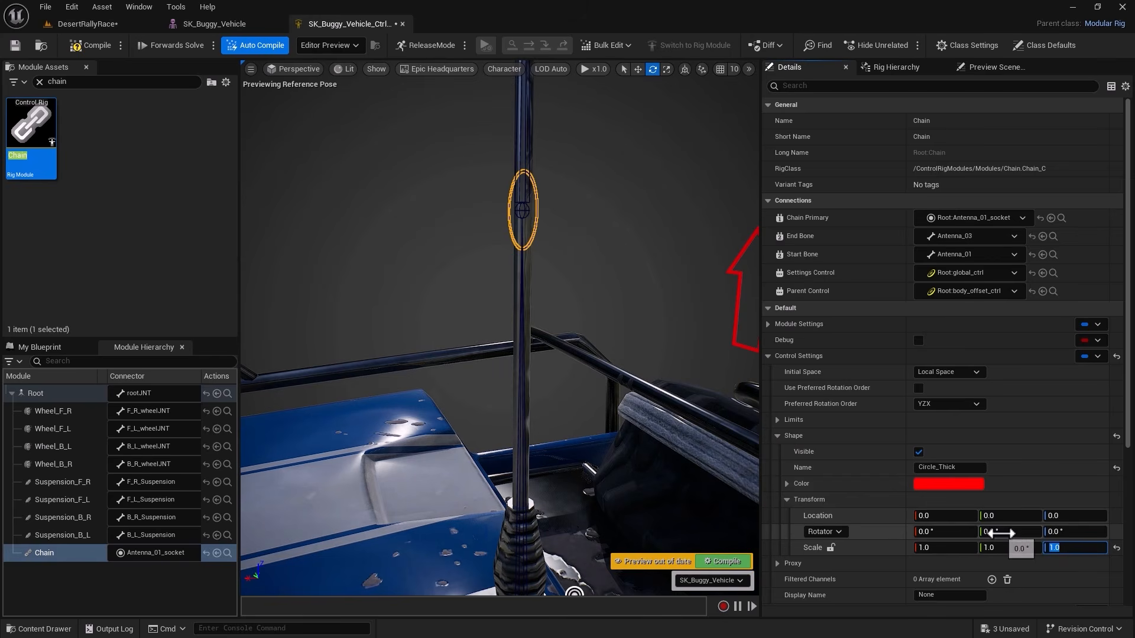
Rotate the Chain module's control shape 90° on the Y axis
left_click(999, 533)
type("90")
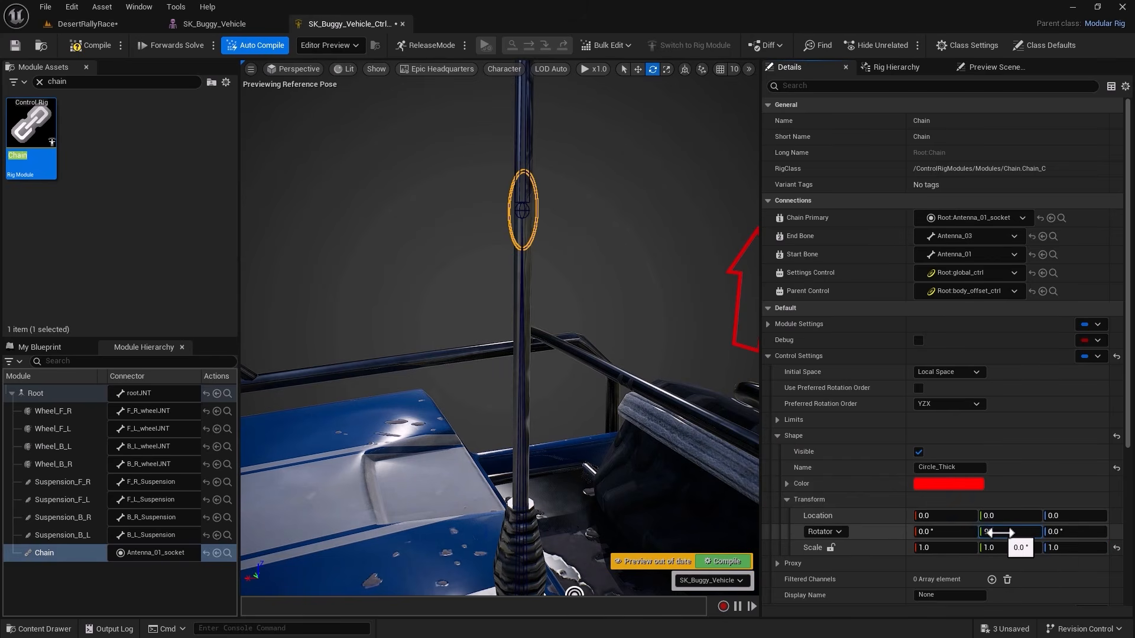
key("Return")
scroll(429, 282, "down", 5)
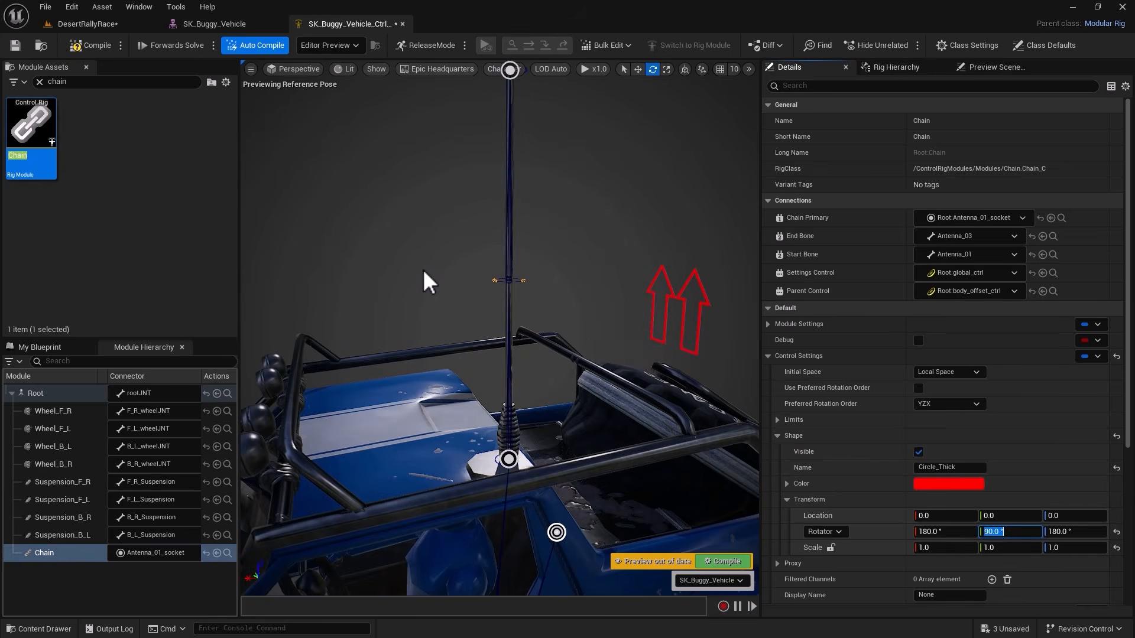
scroll(429, 282, "down", 3)
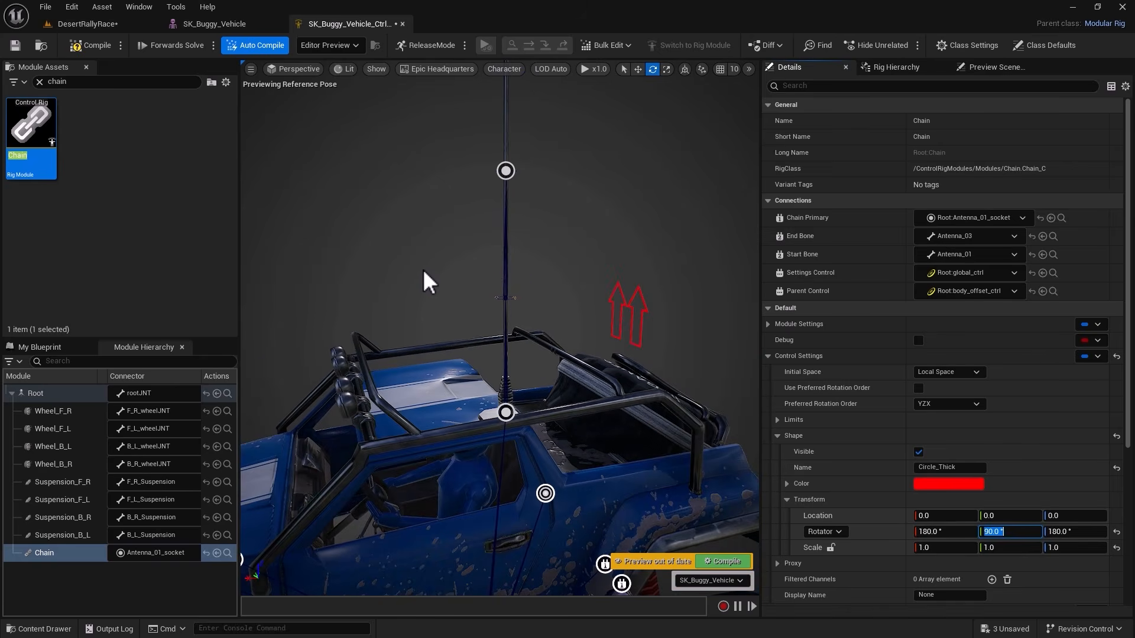
Test the antenna bend by rotating Antenna_01_ctrl and Antenna_02_ctrl together, and undo both rotations
left_click_drag(432, 278, 467, 287, "alt")
right_click_drag(457, 301, 508, 302, "alt")
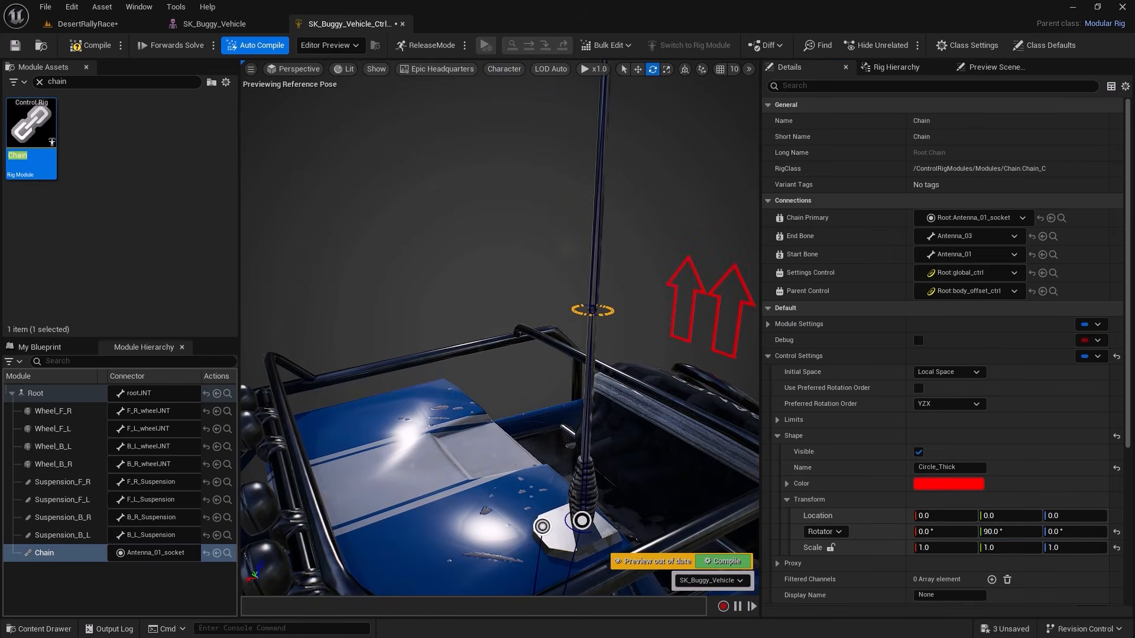
middle_click_drag(457, 302, 470, 177, "alt")
right_click_drag(457, 301, 512, 331, "alt")
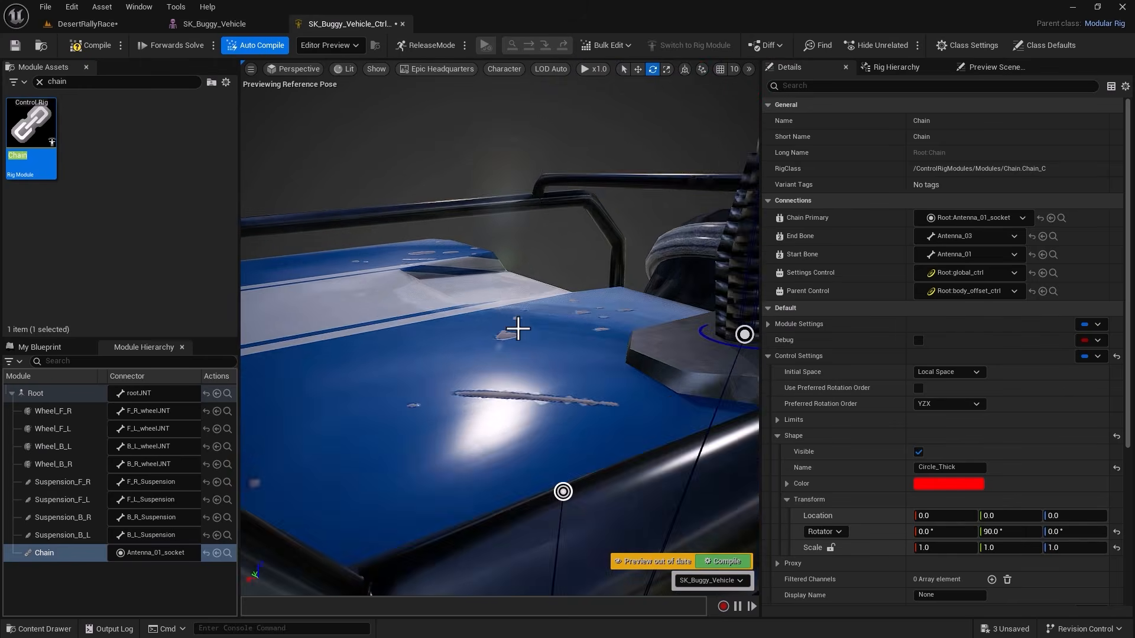
middle_click_drag(518, 328, 420, 396, "alt")
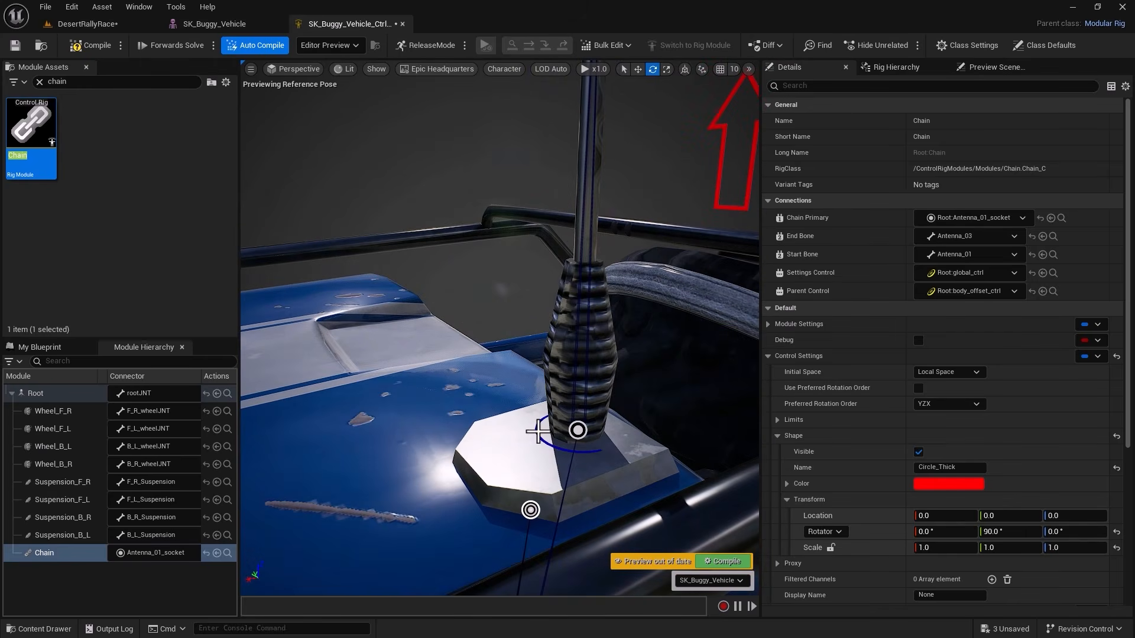
left_click(538, 432)
scroll(512, 385, "down", 6)
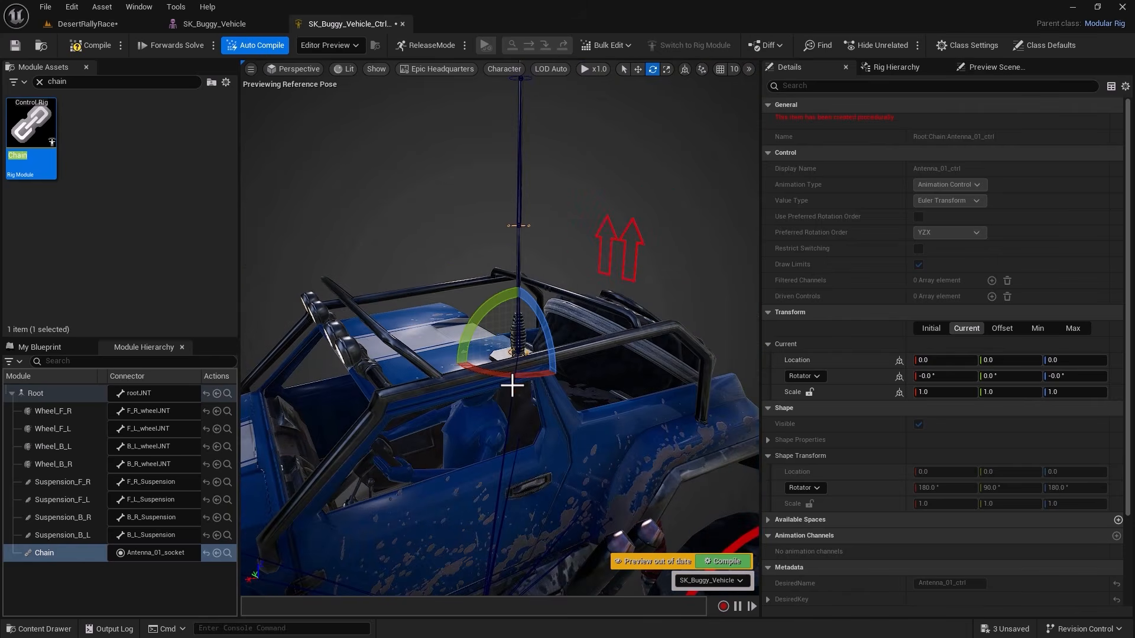
left_click(510, 228, "ctrl")
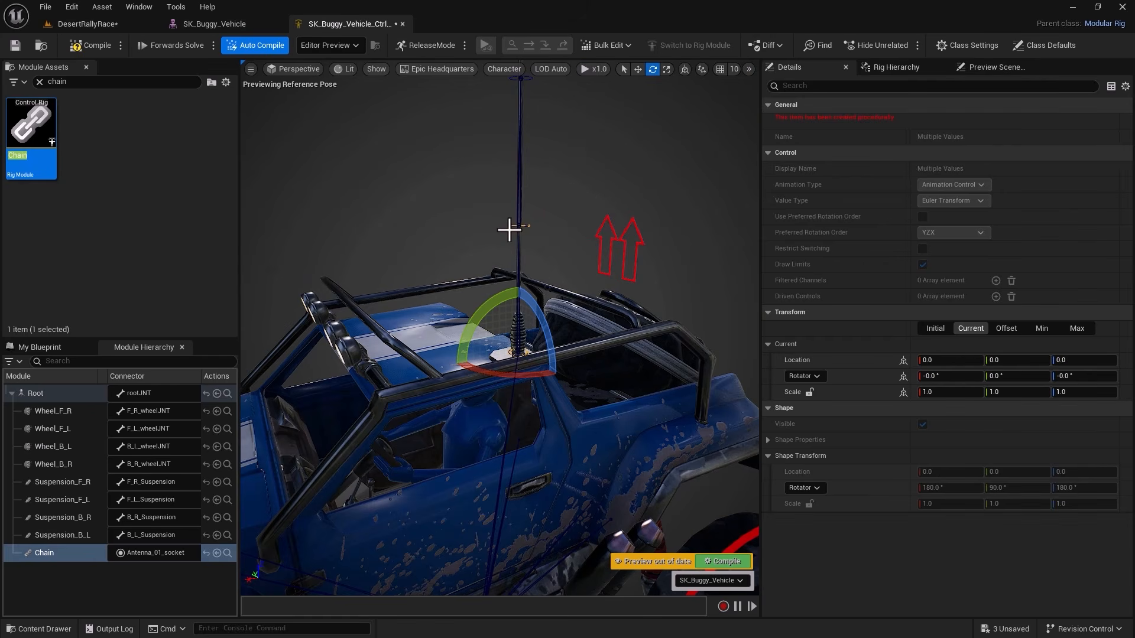
left_click_drag(489, 293, 541, 284)
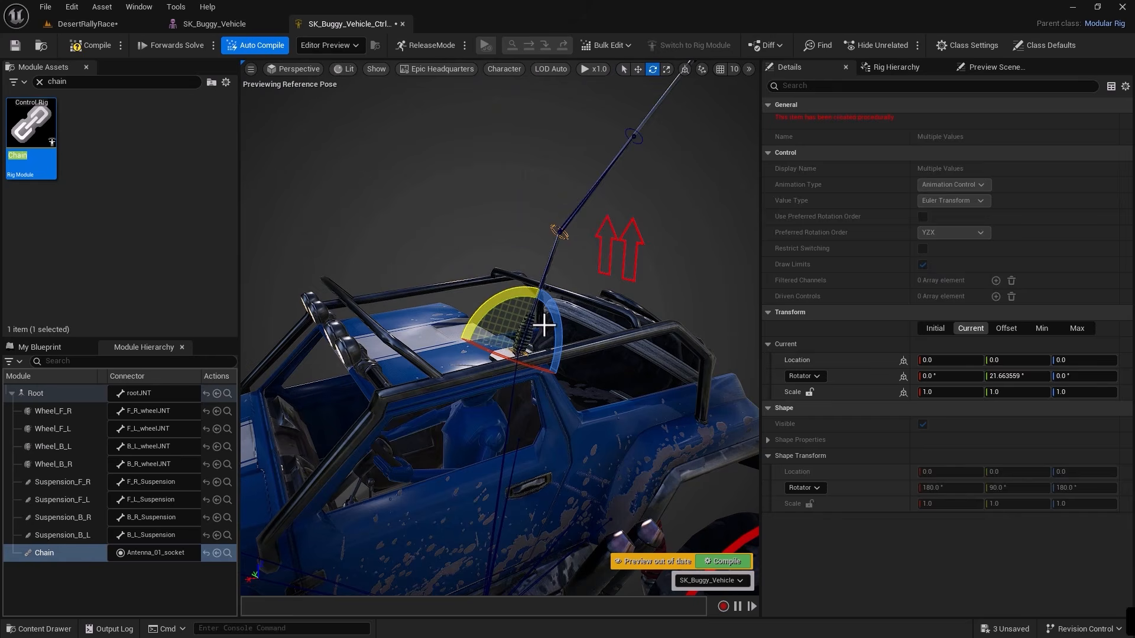
key("ctrl+z")
mouse_move(538, 318)
left_mouse_down()
mouse_move(564, 318)
mouse_move(540, 312)
left_mouse_up()
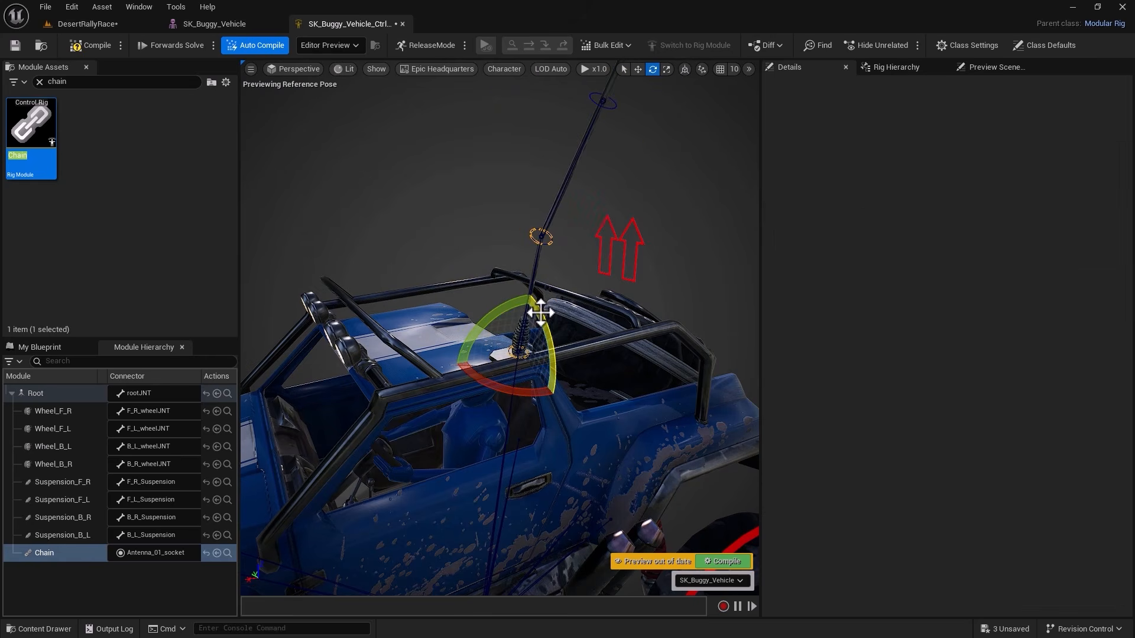
key("ctrl+z")
scroll(529, 285, "down", 2)
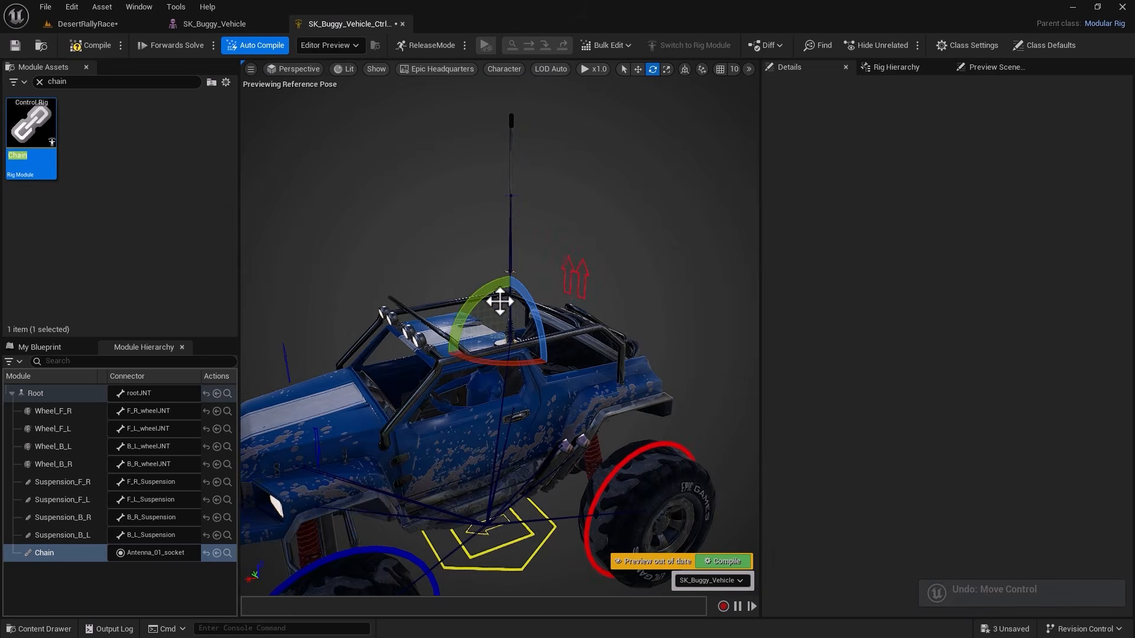
Inspect Antenna_02_ctrl and review the Chain module's control shape settings against those of Suspension_B_L
scroll(503, 254, "up", 4)
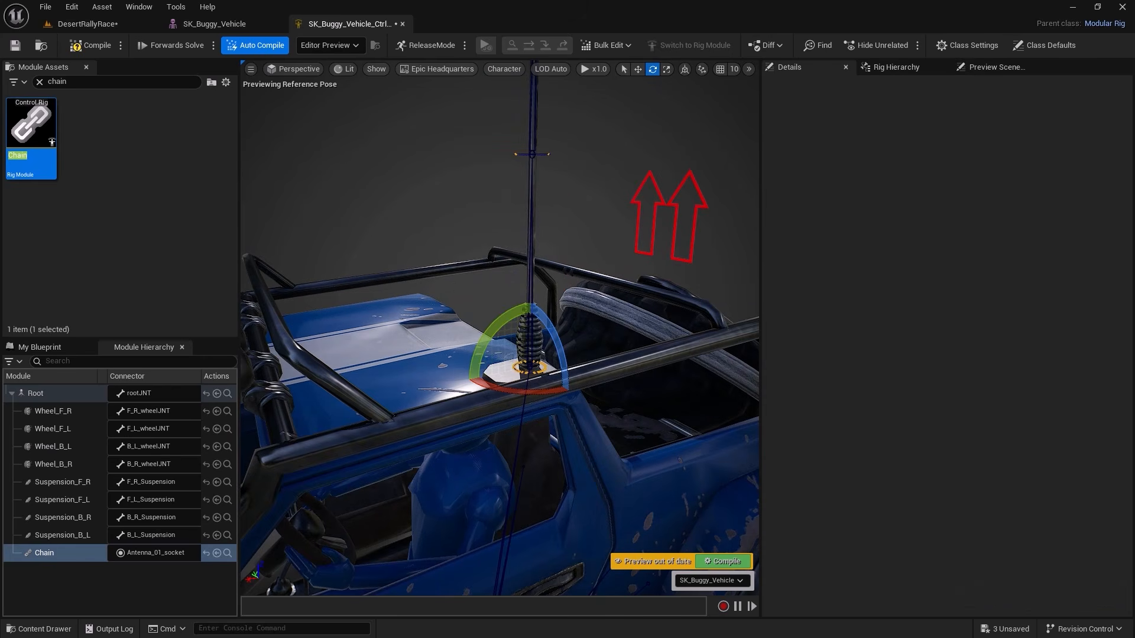
left_click(532, 155)
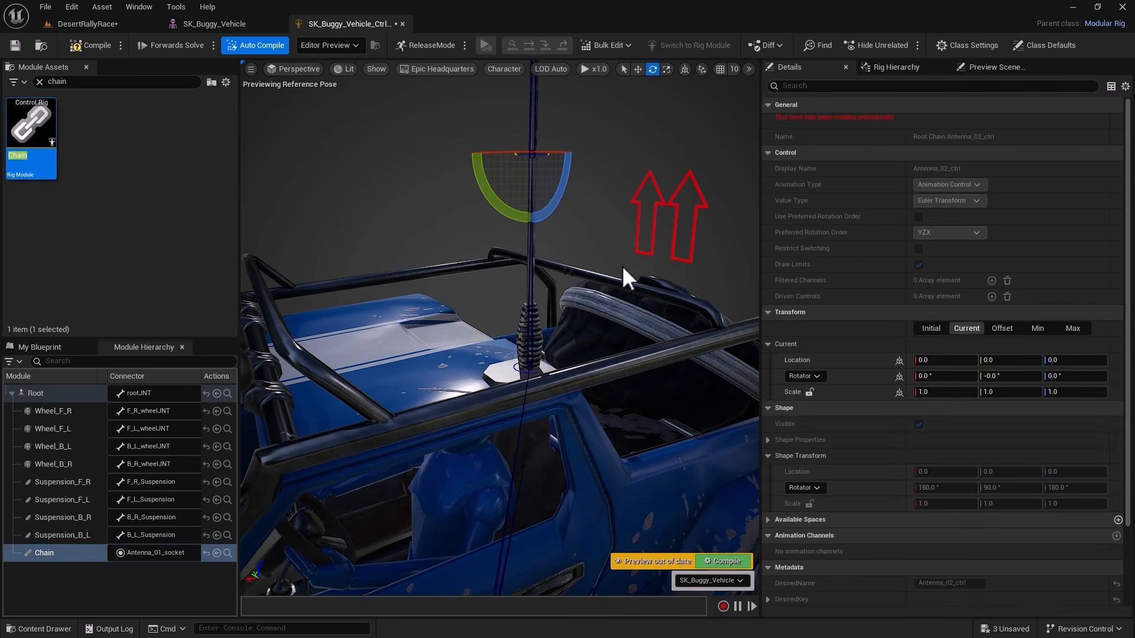
left_click(51, 554)
left_click(55, 537)
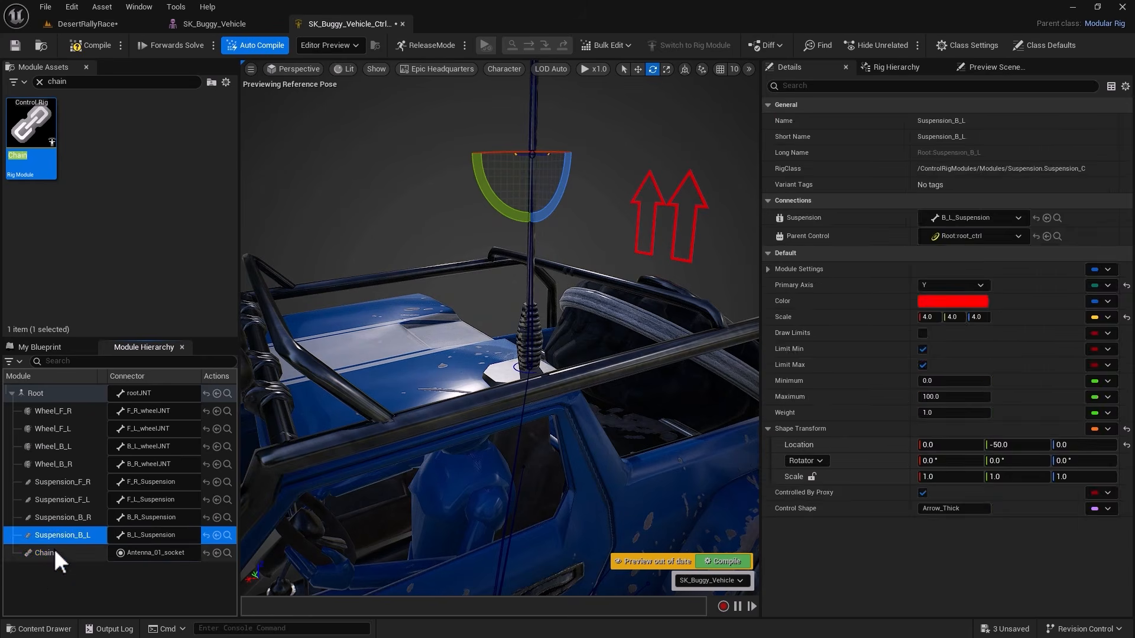
left_click(54, 549)
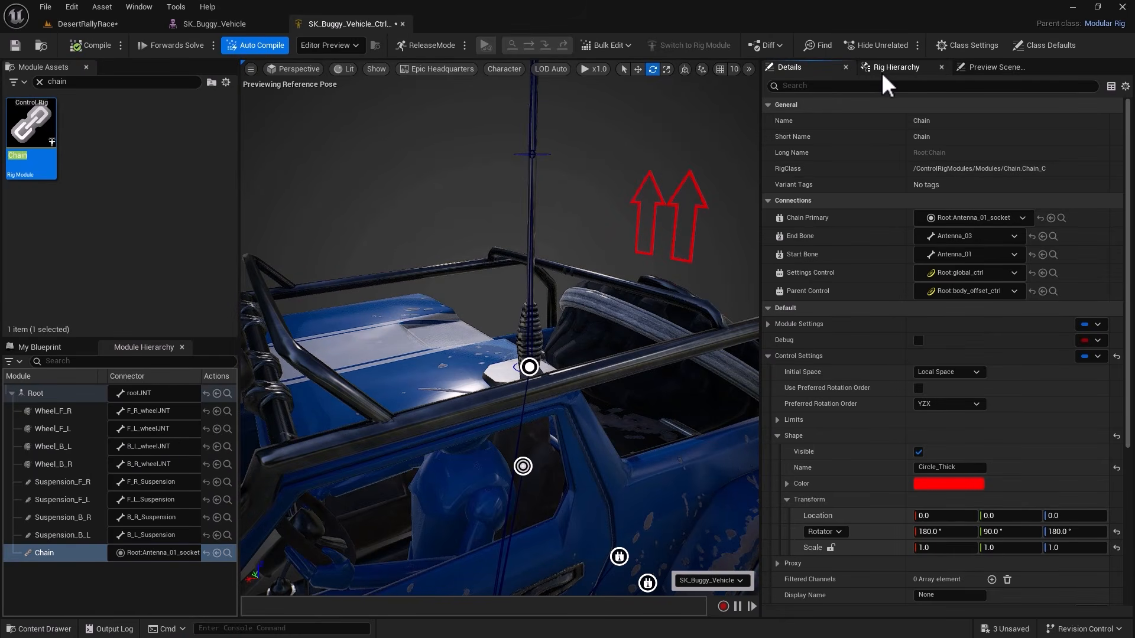
Locate the rig's shape library through the class settings and open the DefaultGizmoLibraryNormalized asset
left_click(958, 47)
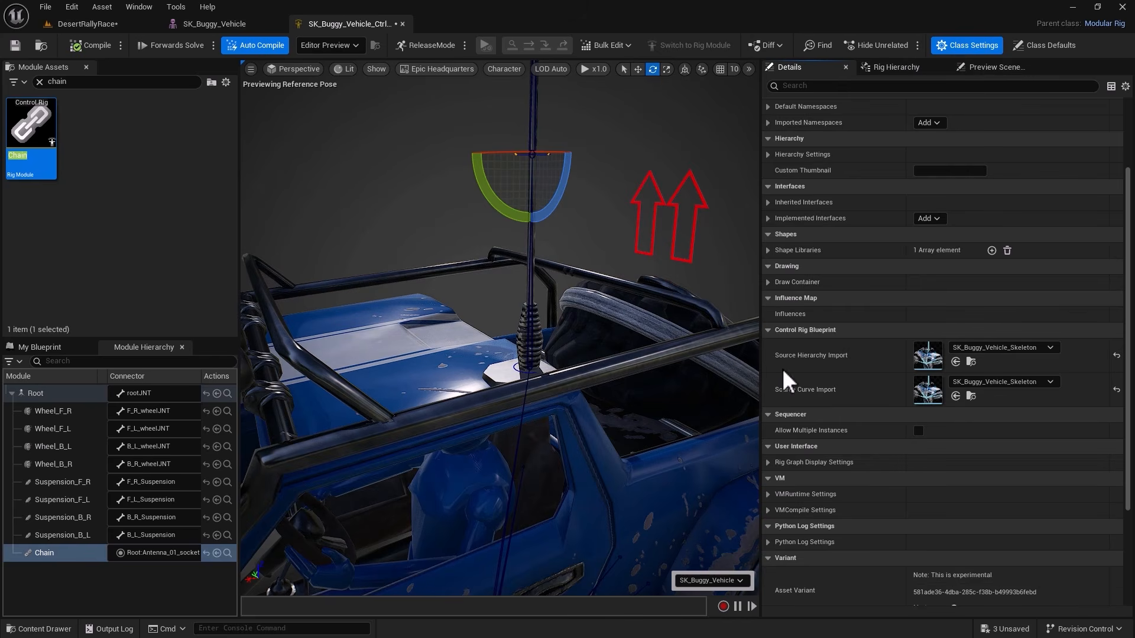
left_click(768, 251)
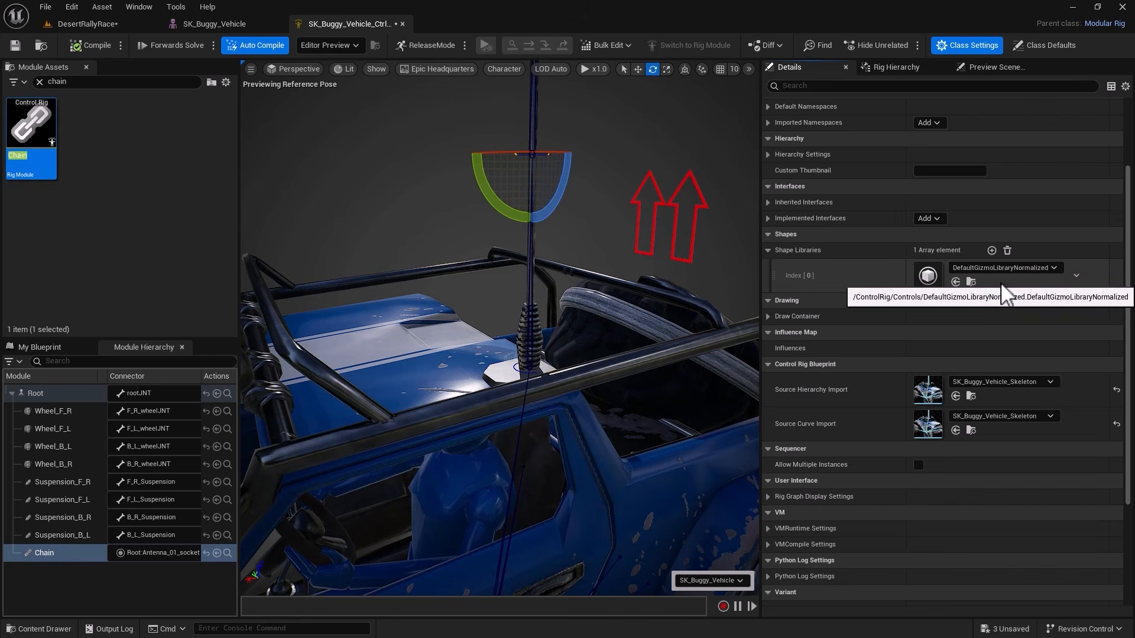
left_click(970, 282)
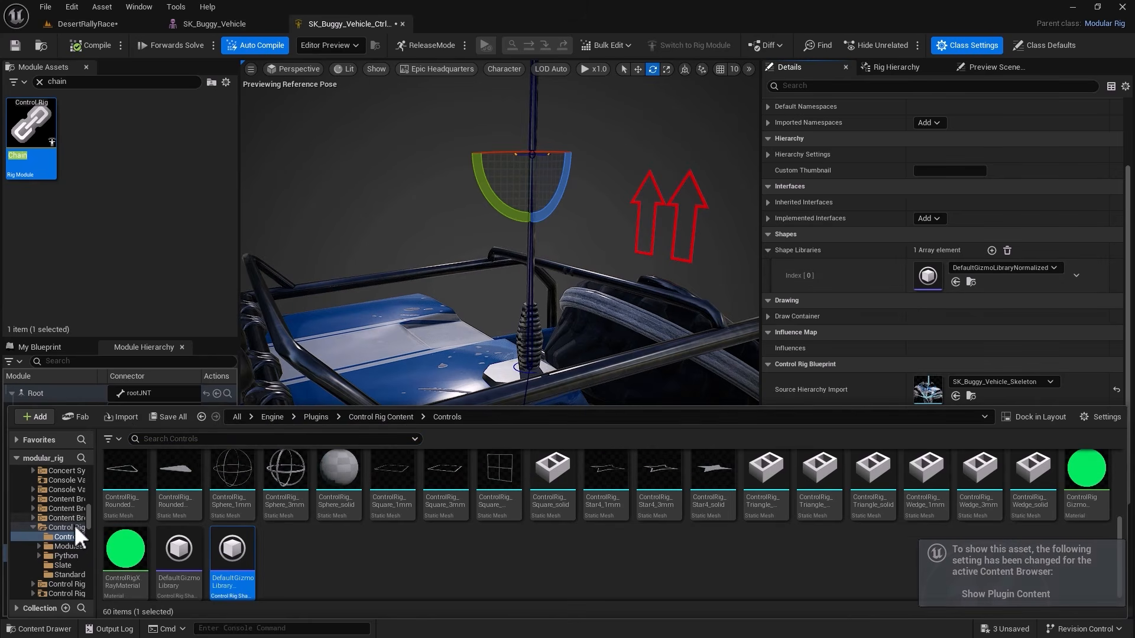
left_click_drag(90, 520, 145, 532)
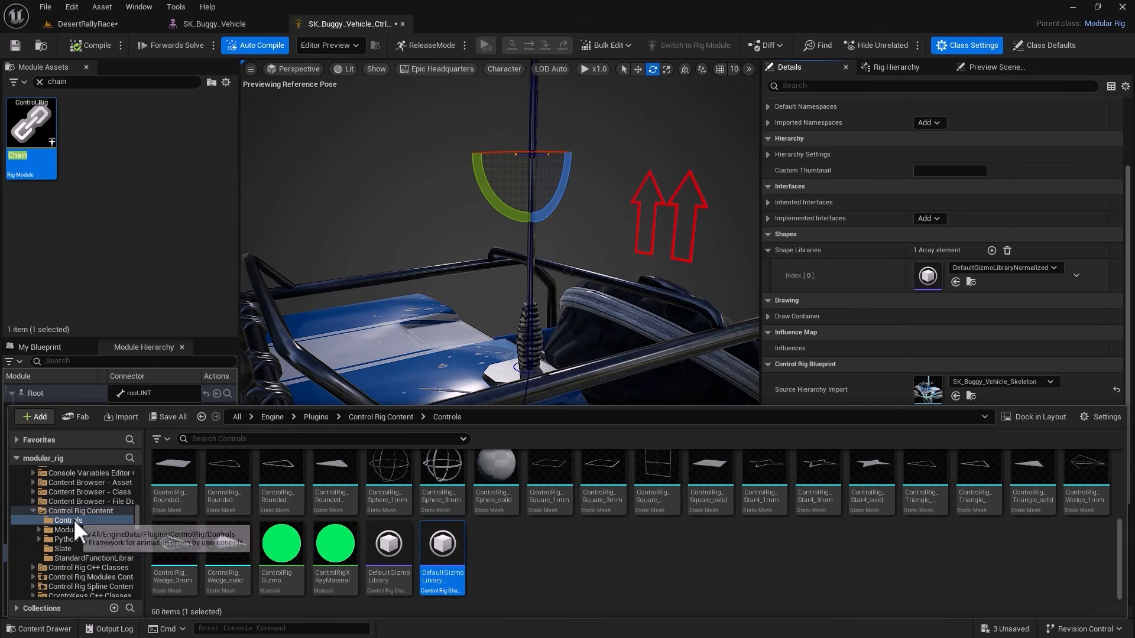
double_click(441, 548)
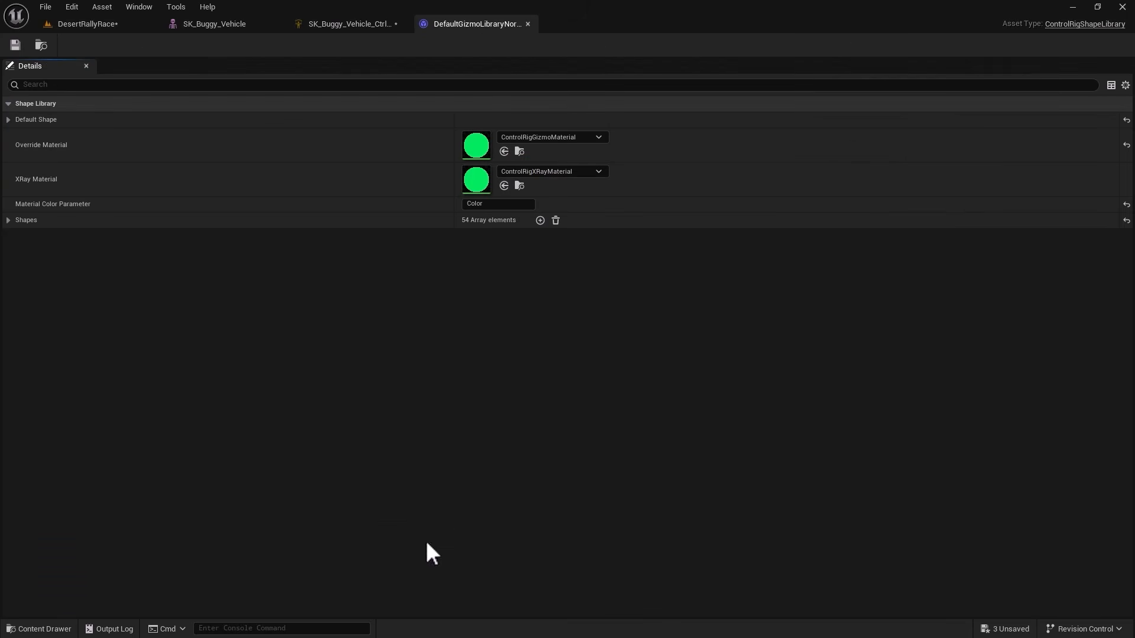
Look up the shape entry at index 6 in the library and examine its ControlRig_Arrow_1mm static mesh
left_click(7, 220)
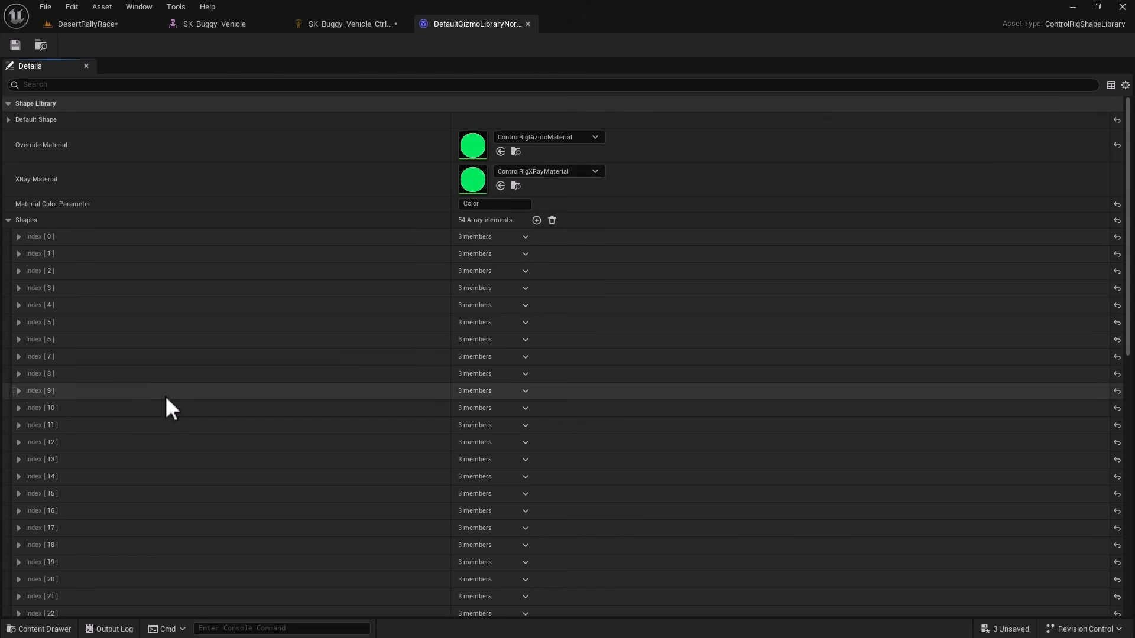
left_click(19, 340)
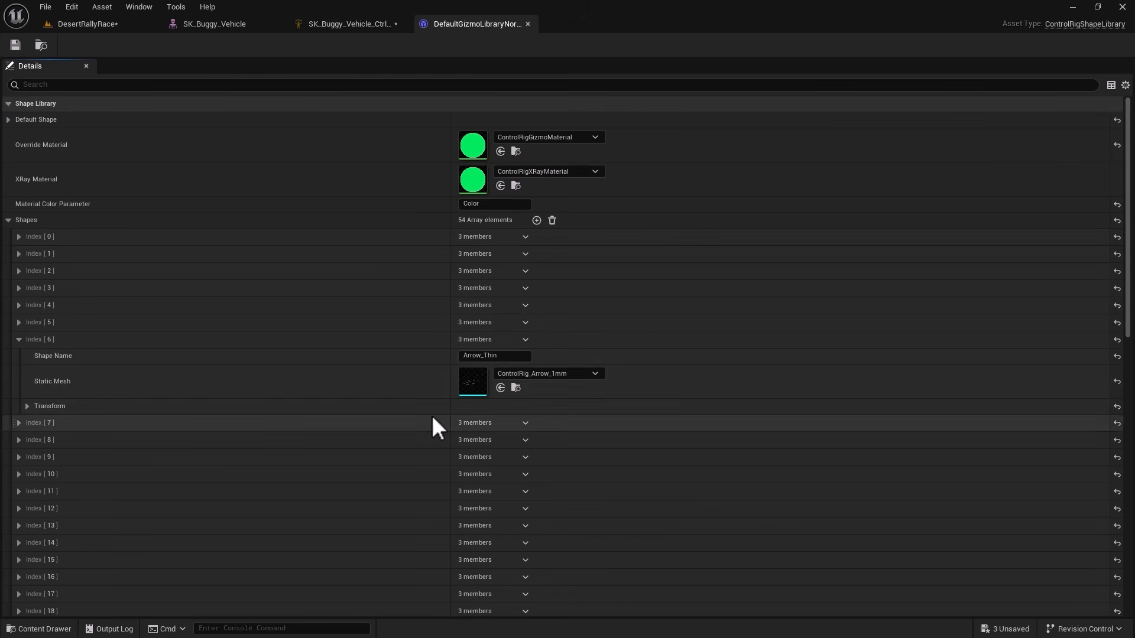
left_click(516, 388)
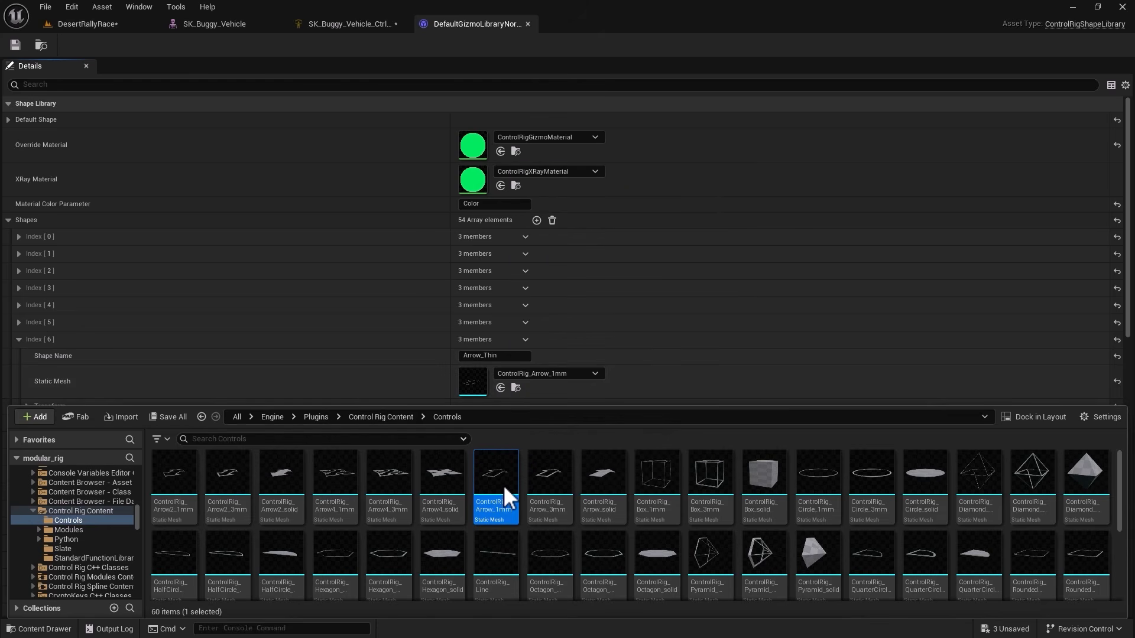
double_click(503, 484)
scroll(418, 342, "up", 6)
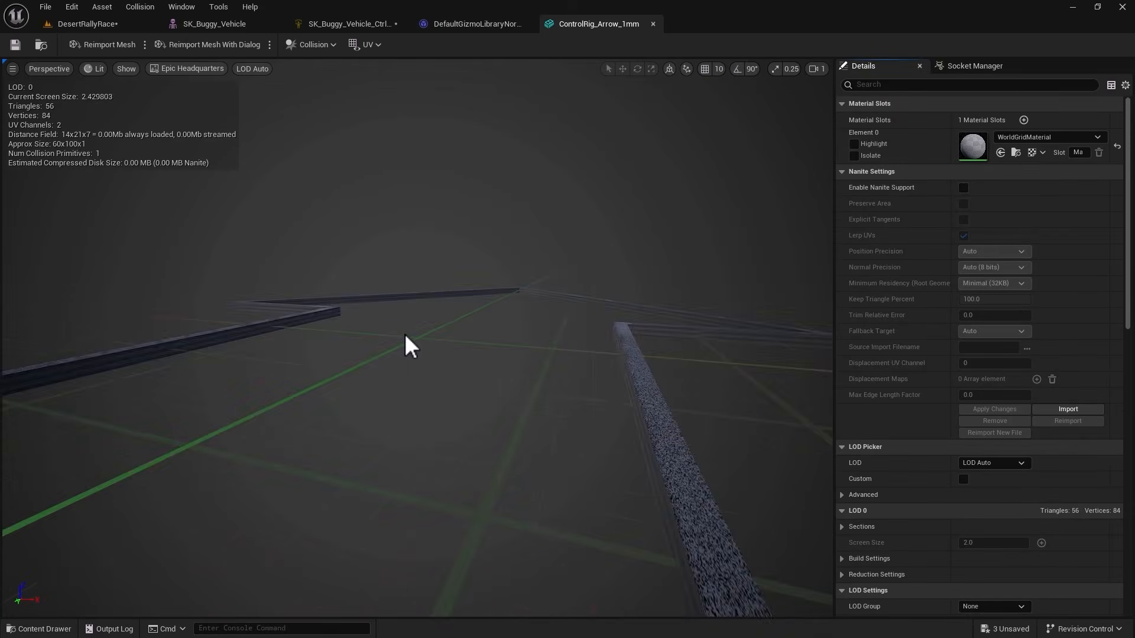
scroll(404, 335, "down", 5)
left_click_drag(404, 334, 298, 367)
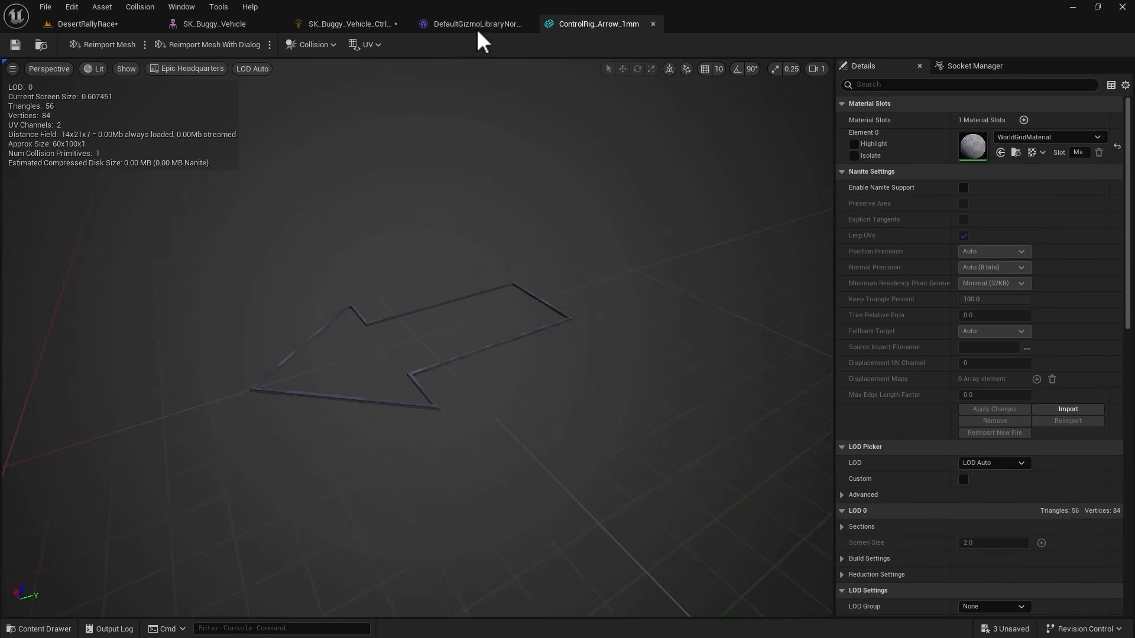
Return to the SK_Buggy_Vehicle control rig, review the Chain module once more, and compile and save the rig
left_click(459, 26)
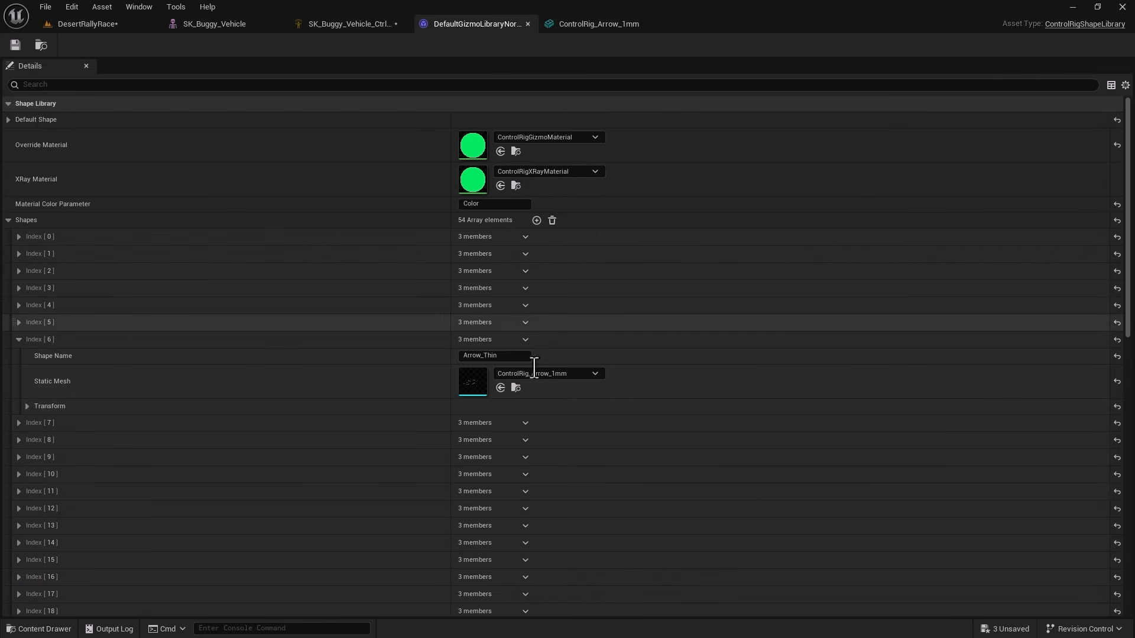
left_click(319, 24)
left_click(42, 553)
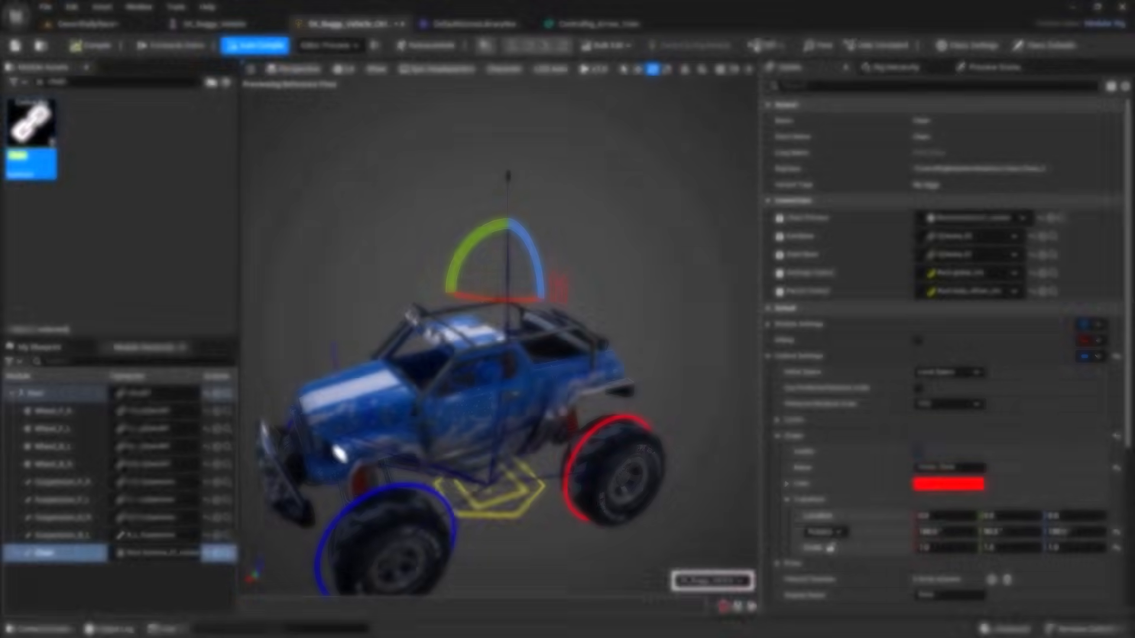
mouse_move(532, 437)
left_mouse_down("alt")
mouse_move(569, 415)
mouse_move(536, 425)
left_mouse_up("alt")
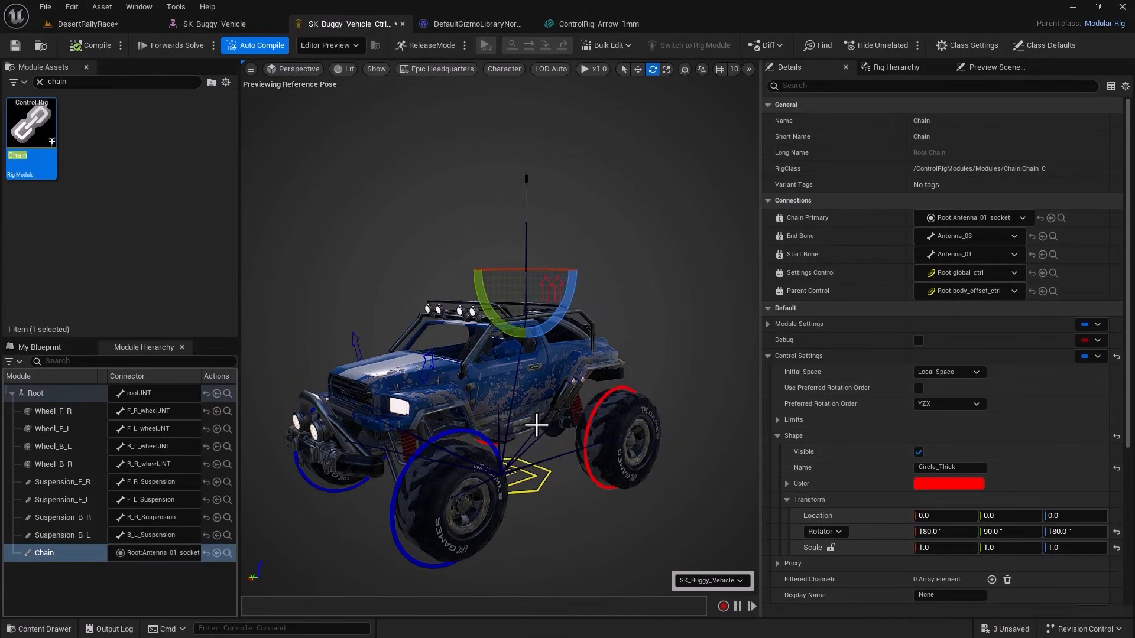
middle_click_drag(536, 425, 558, 392, "alt")
left_click_drag(537, 425, 536, 458, "alt")
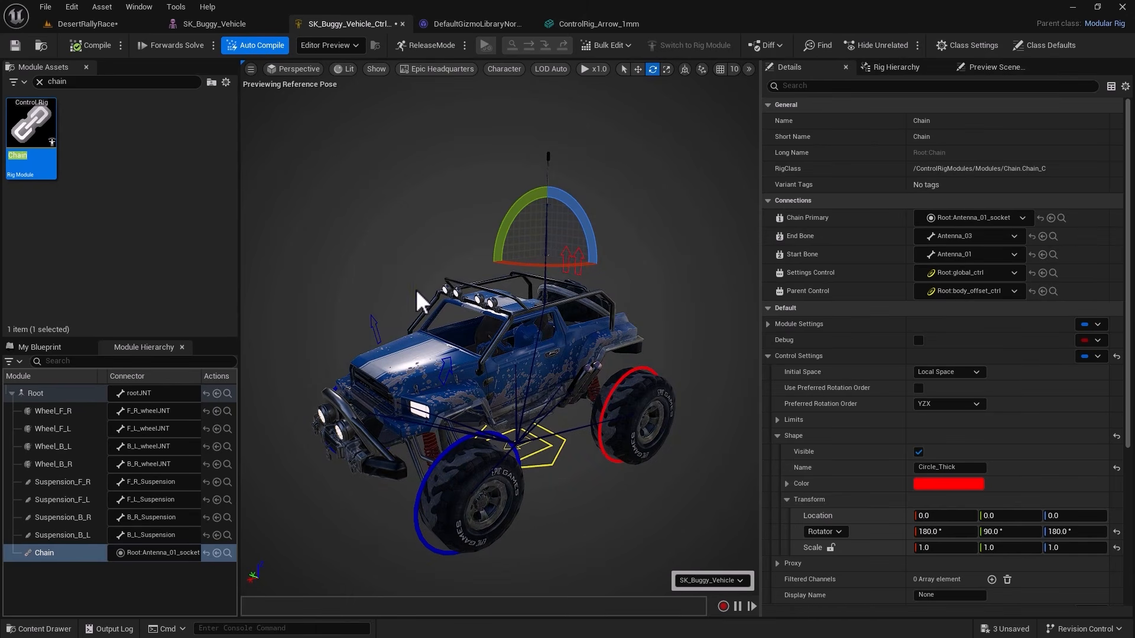
left_click(70, 553)
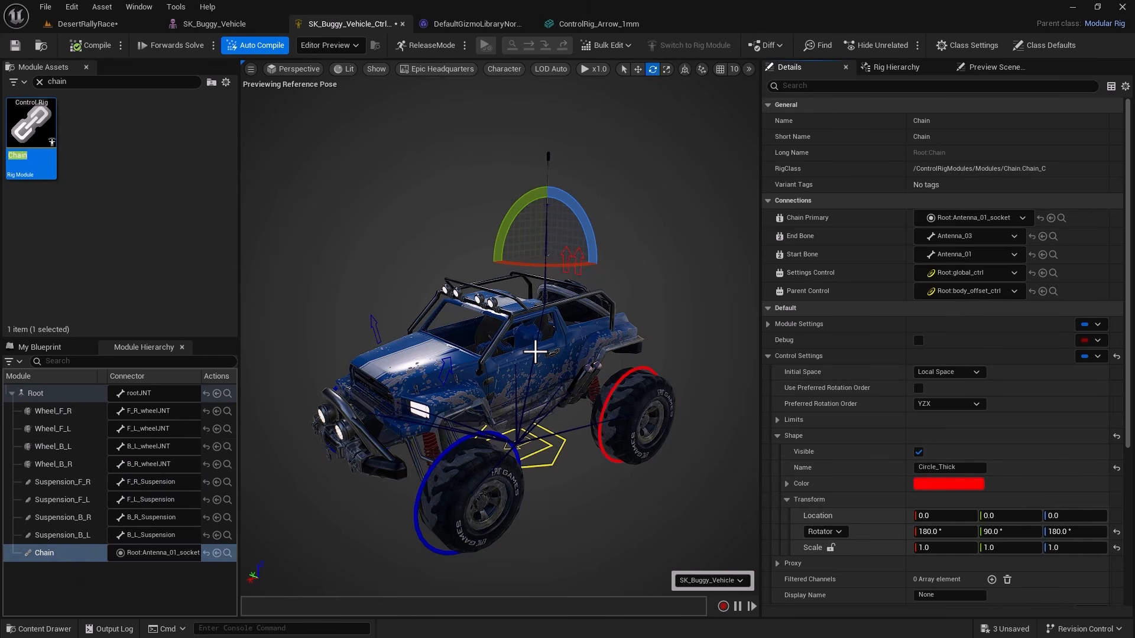
left_click(88, 52)
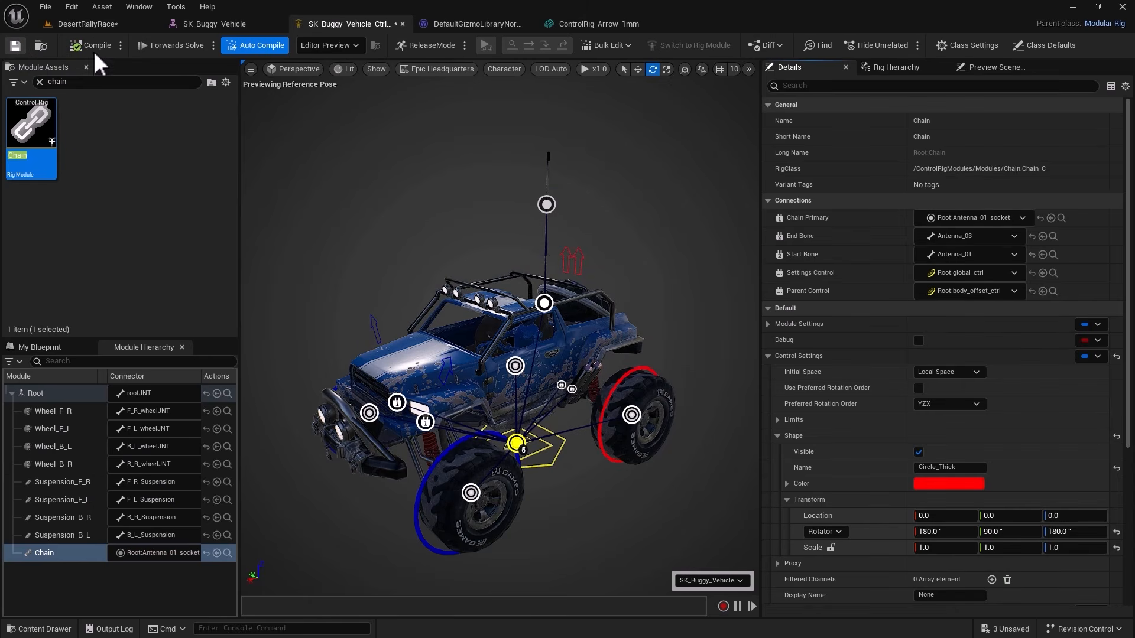
key("ctrl+s")
In the DesertRallyRace level, create a Level Sequence named LS_ModularRigTest in the VH_Buggy Mesh folder
left_click(134, 24)
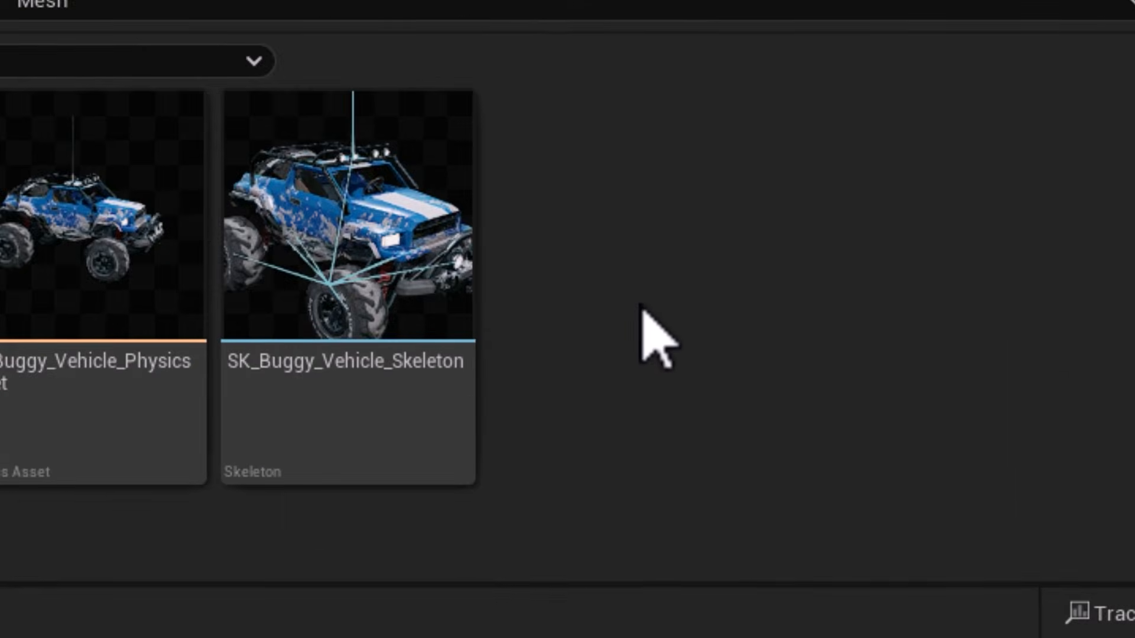
right_click(641, 307)
mouse_move(243, 131)
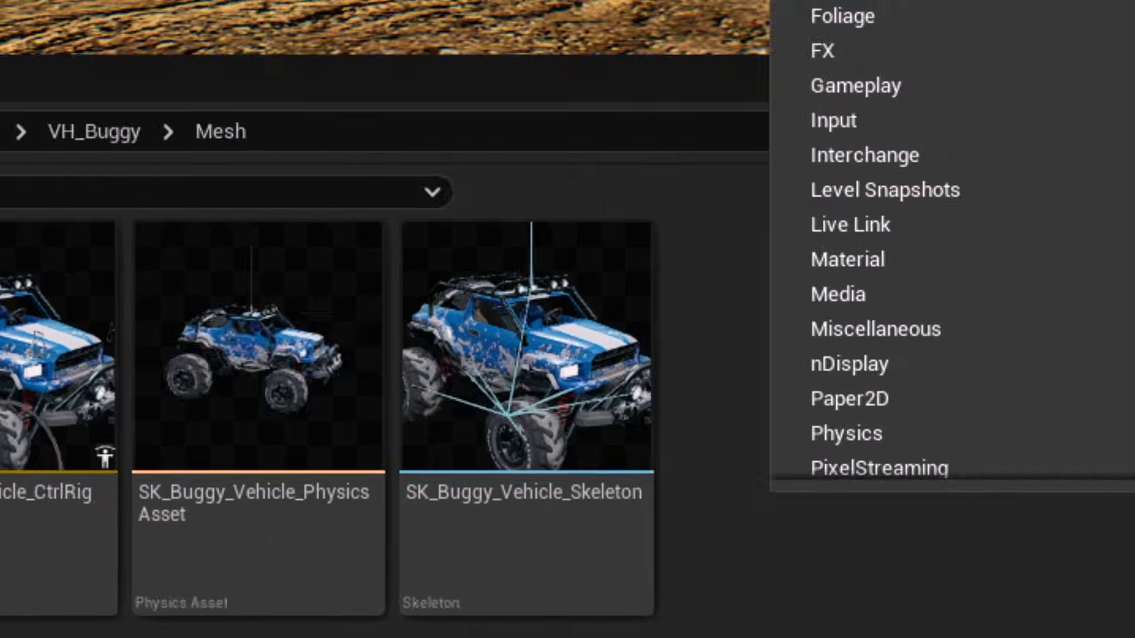
left_click(615, 227)
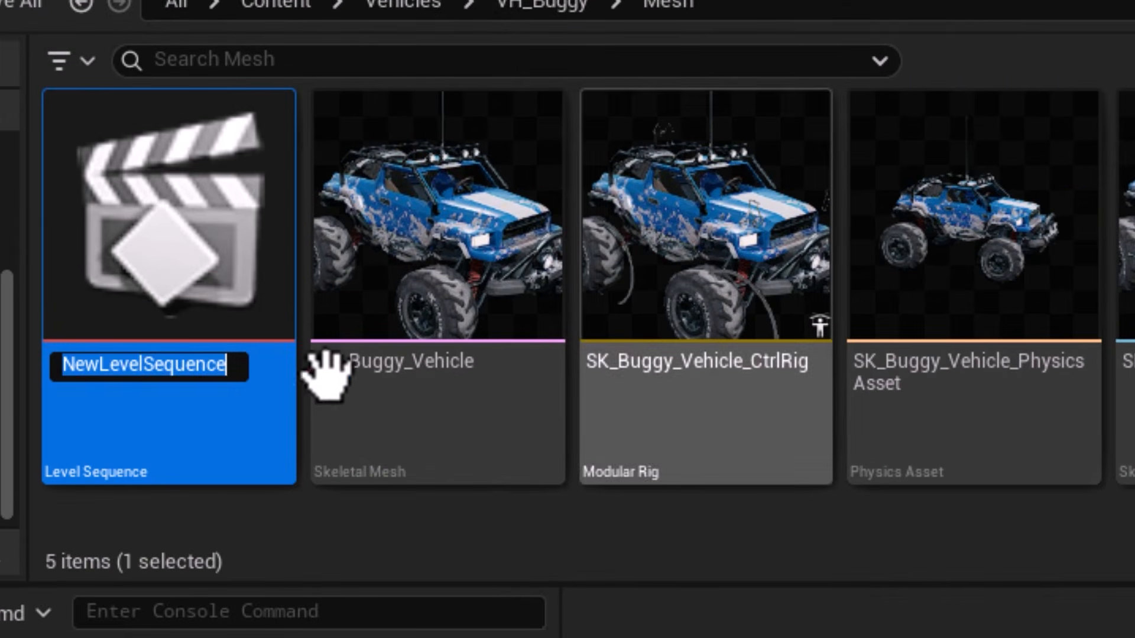
type("LS")
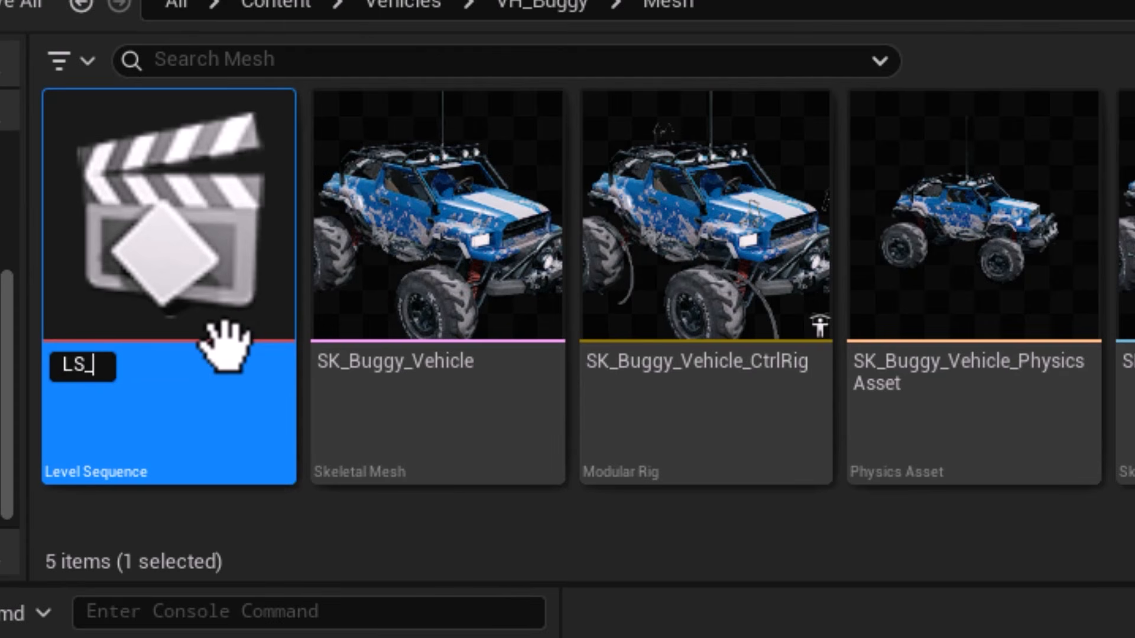
type("_ModularRigTest")
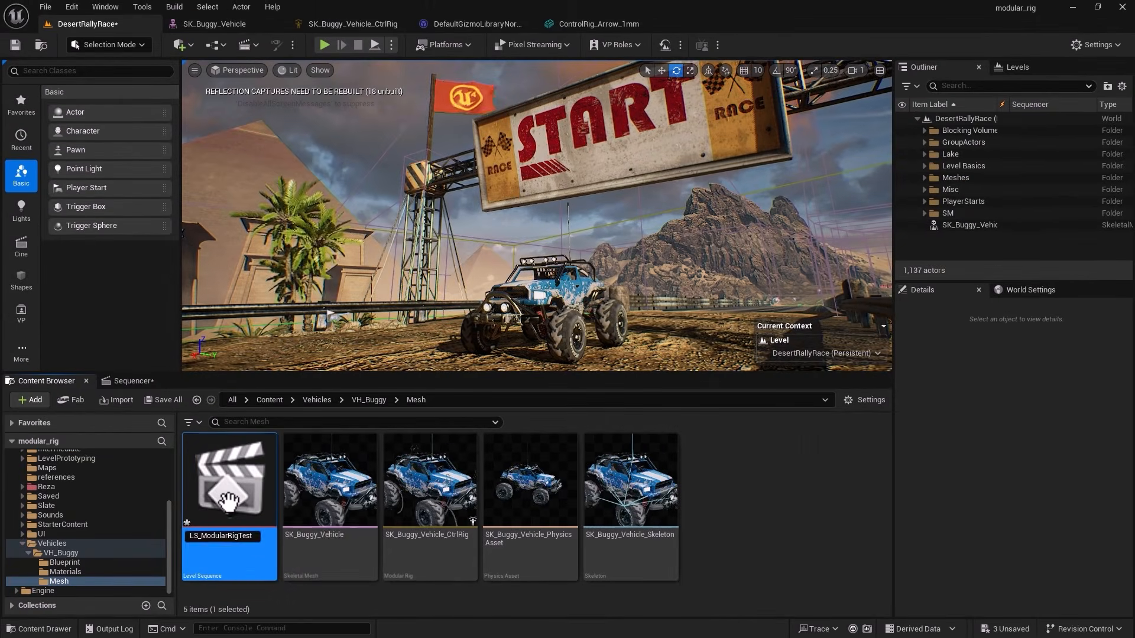
key("Return")
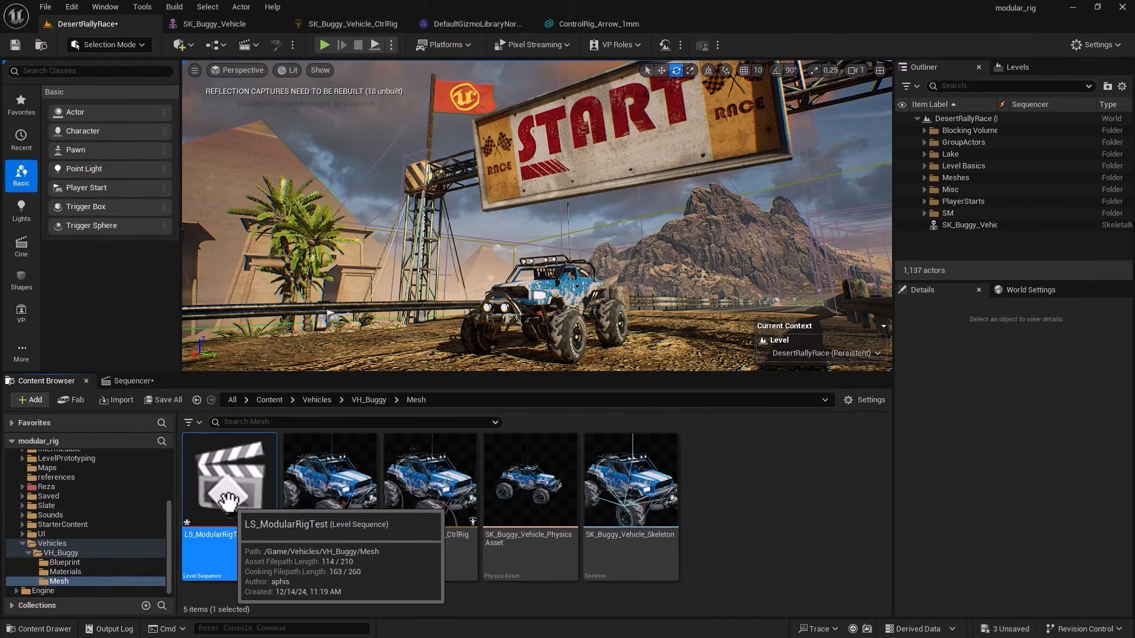
Open LS_ModularRigTest, add the level's SK_Buggy_Vehicle actor to it, and give the actor the SK_Buggy_Vehicle_CtrlRig control rig track
double_click(200, 390)
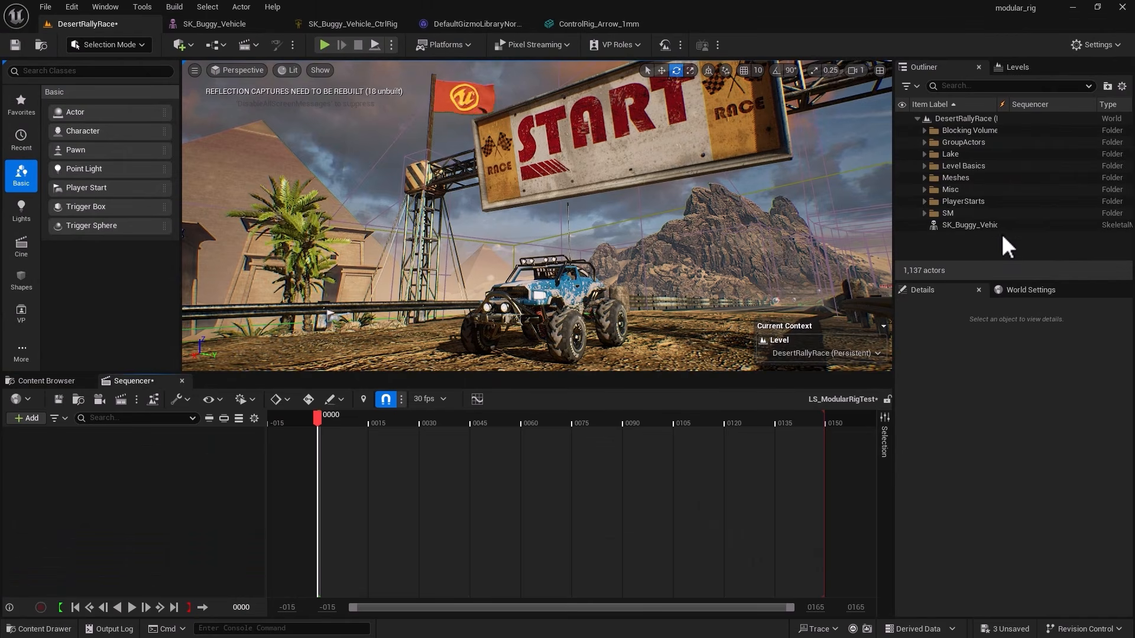
left_click_drag(954, 226, 168, 506)
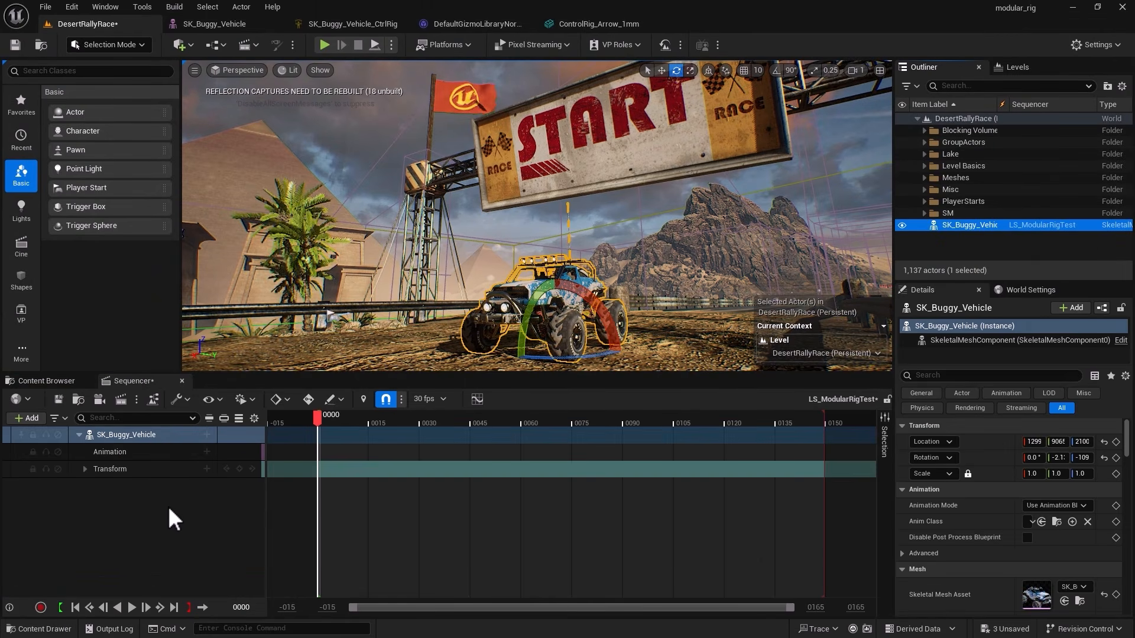
left_click(206, 436)
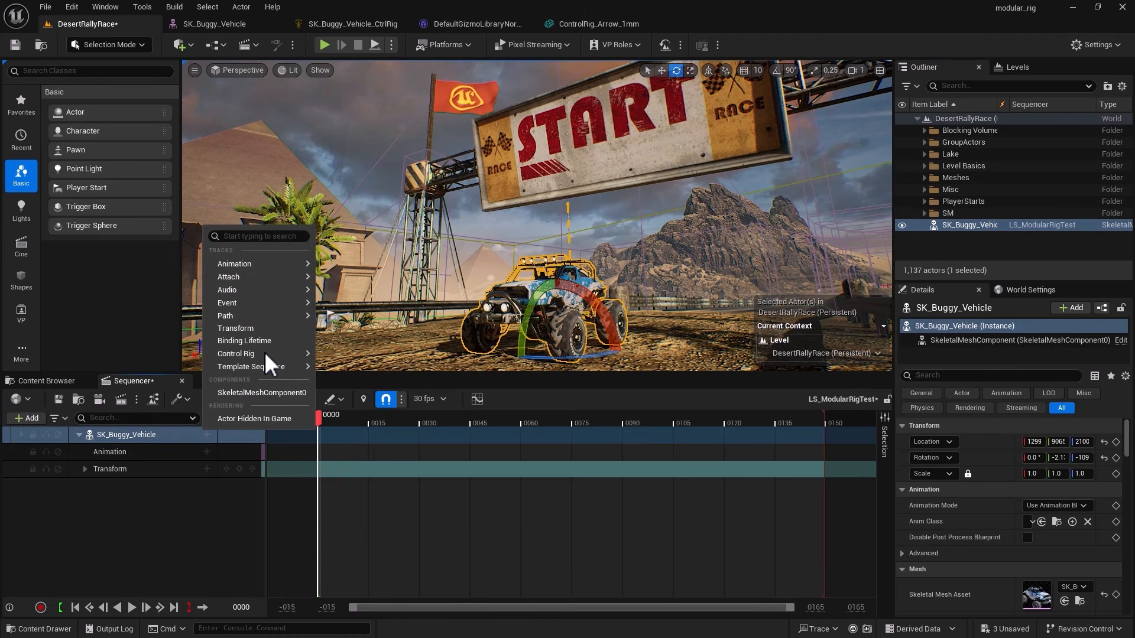
mouse_move(264, 353)
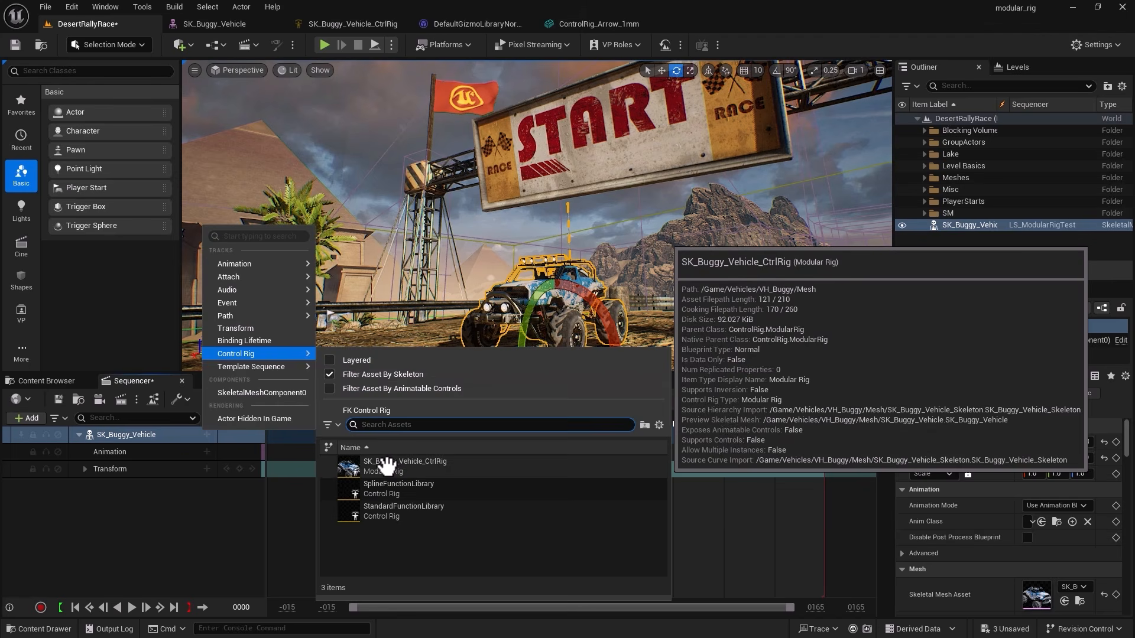
left_click(387, 466)
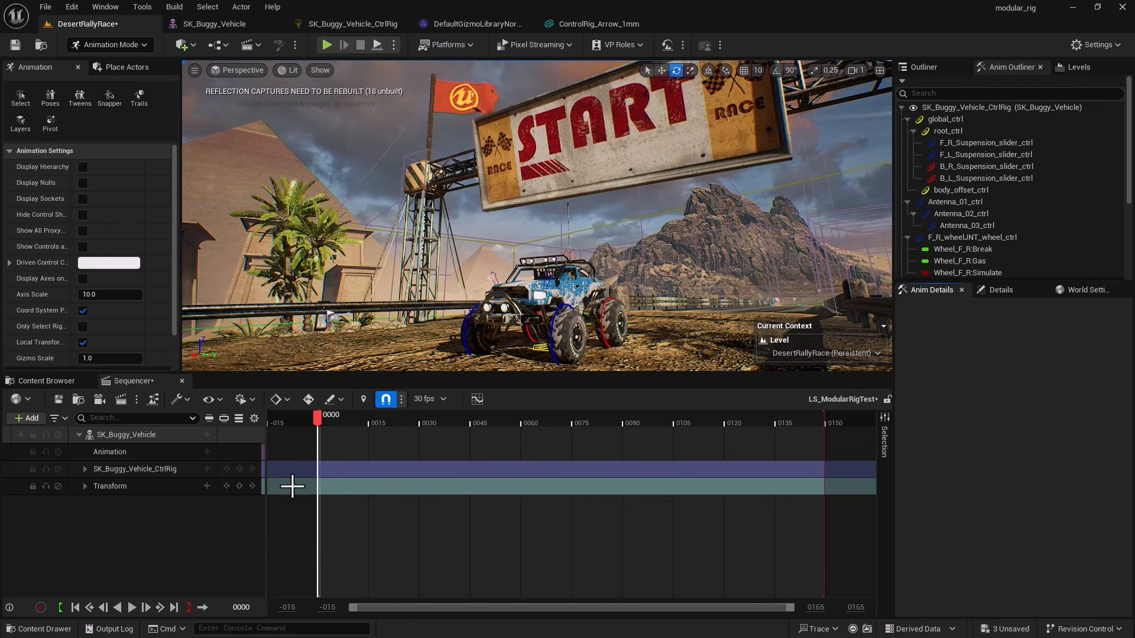
Test the front left wheel by slightly rotating F_L_wheelJNT_wheel_ctrl, and undo the rotation
left_click(558, 346)
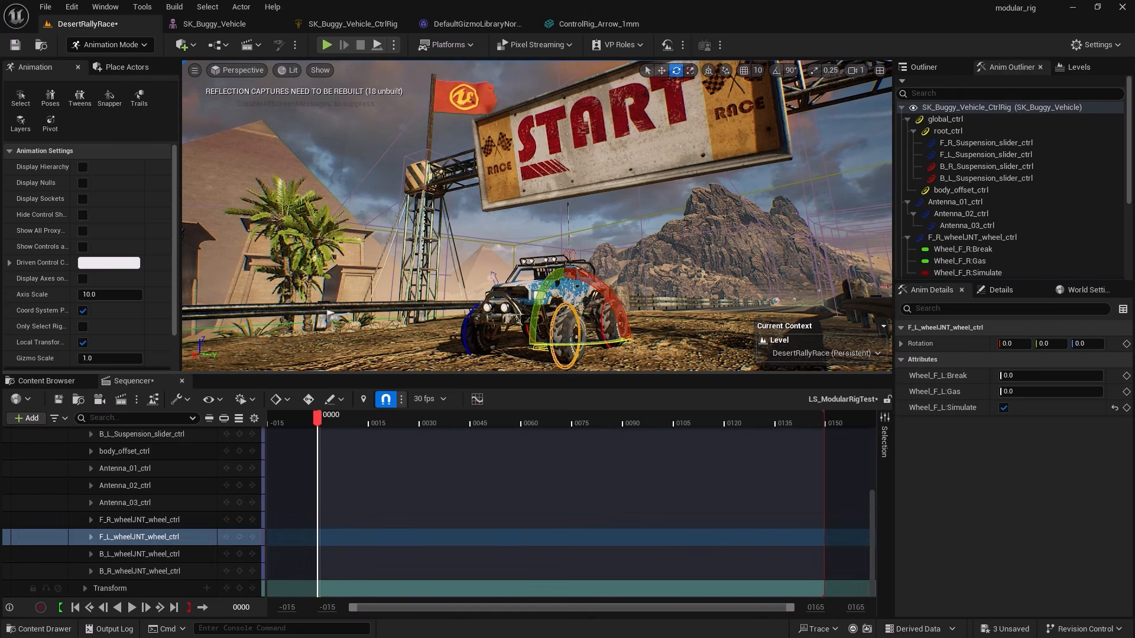
left_click_drag(534, 319, 530, 323)
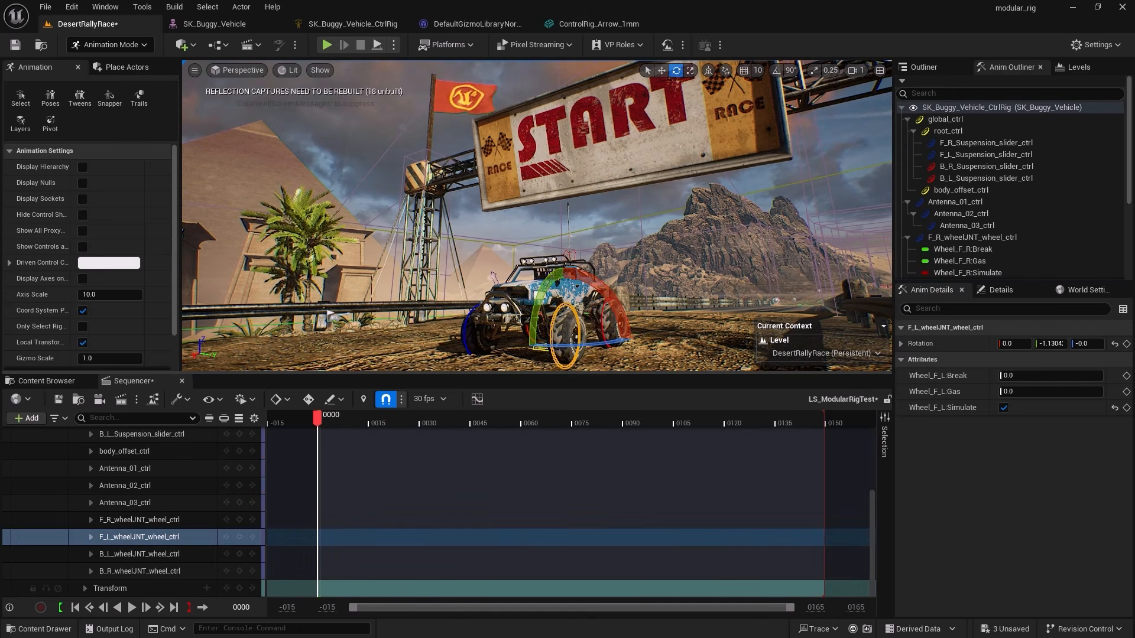
key("ctrl+z")
Review the sequence's rig tracks by selecting global_ctrl, root_ctrl, the four suspension slider controls, body_offset_ctrl and the actor's Transform track
scroll(137, 516, "up", 5)
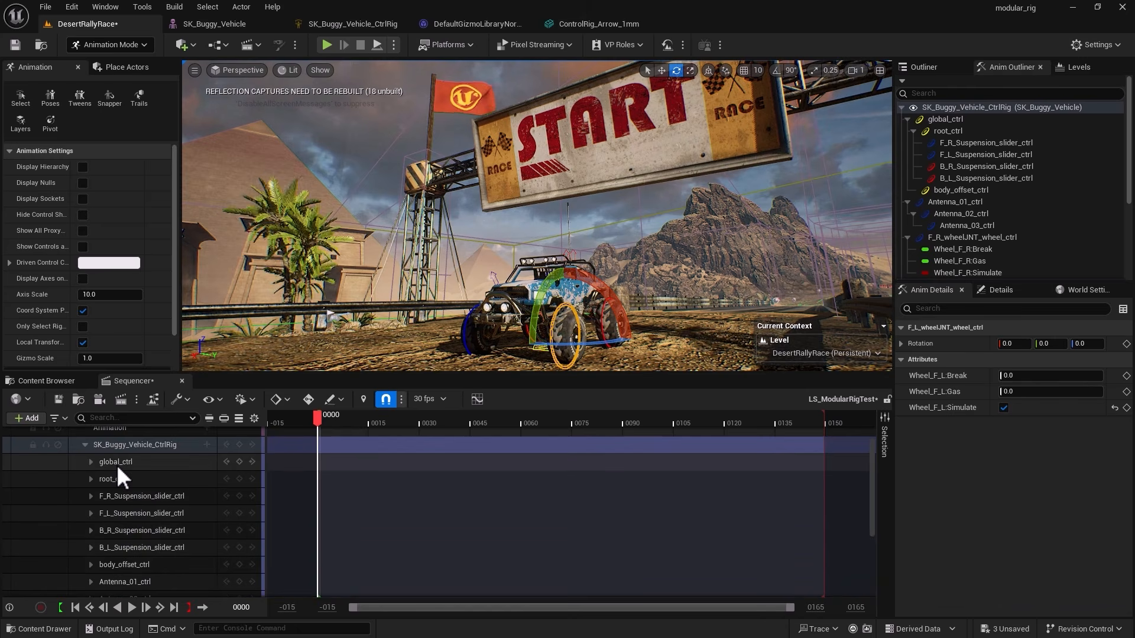
left_click(115, 465)
left_click(115, 480)
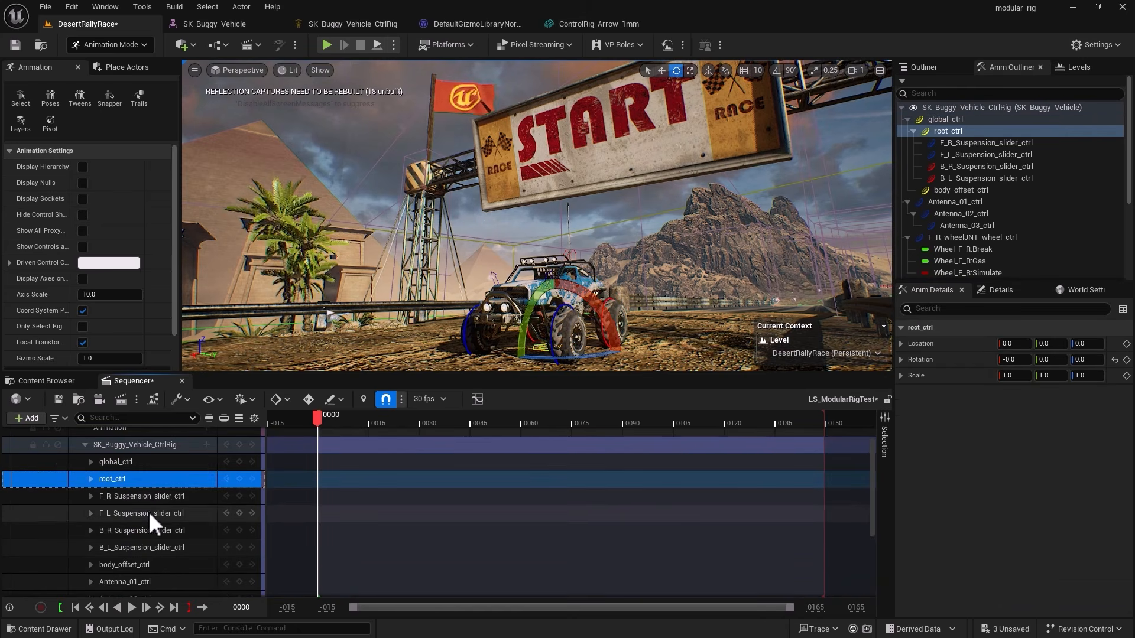
left_click(147, 503)
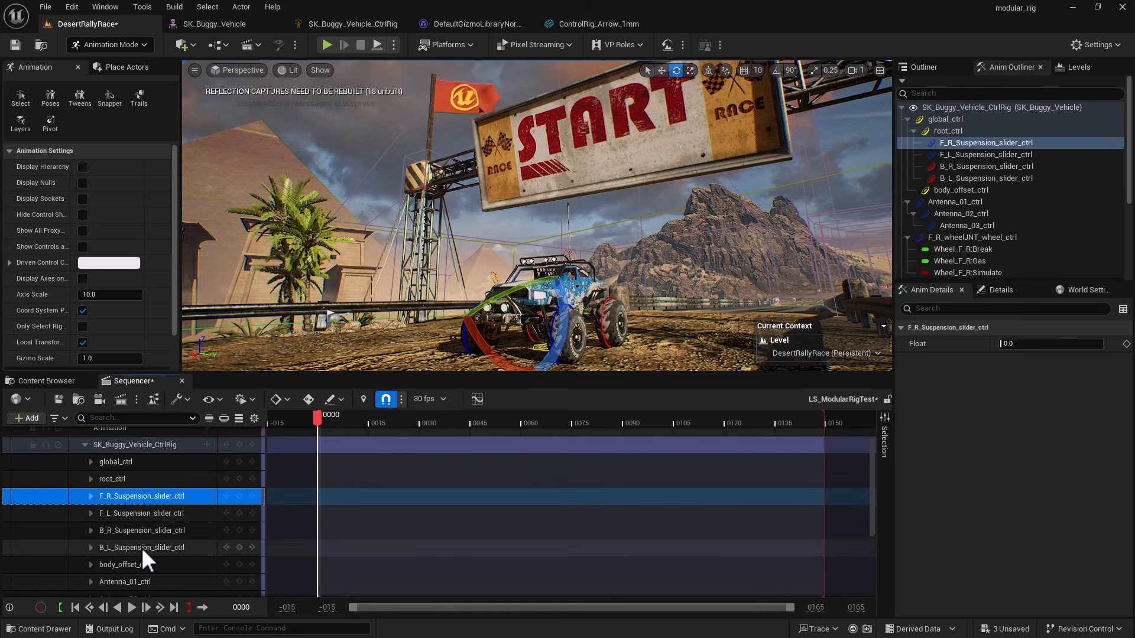
left_click(141, 548, "shift")
scroll(143, 535, "down", 3)
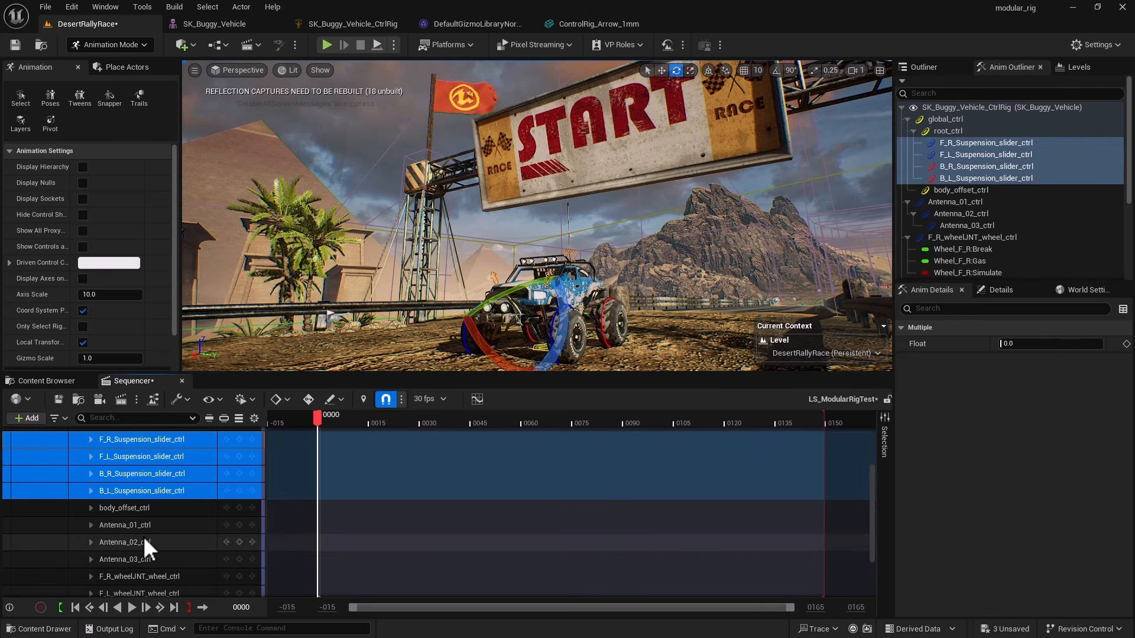
scroll(142, 532, "down", 2)
left_click(135, 471)
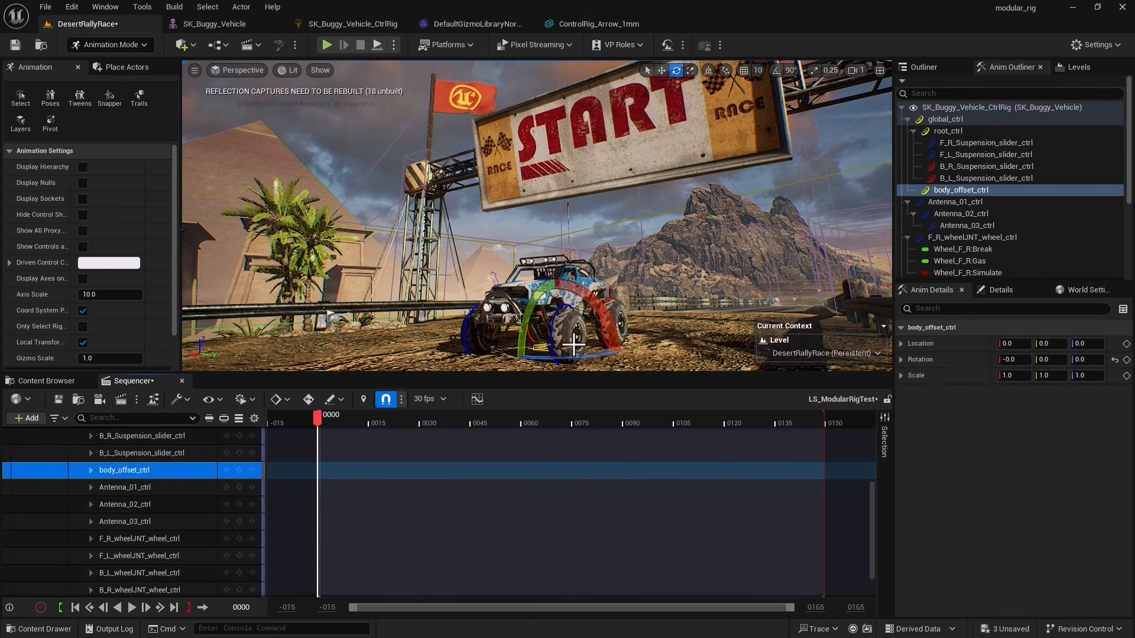
scroll(130, 550, "down", 1)
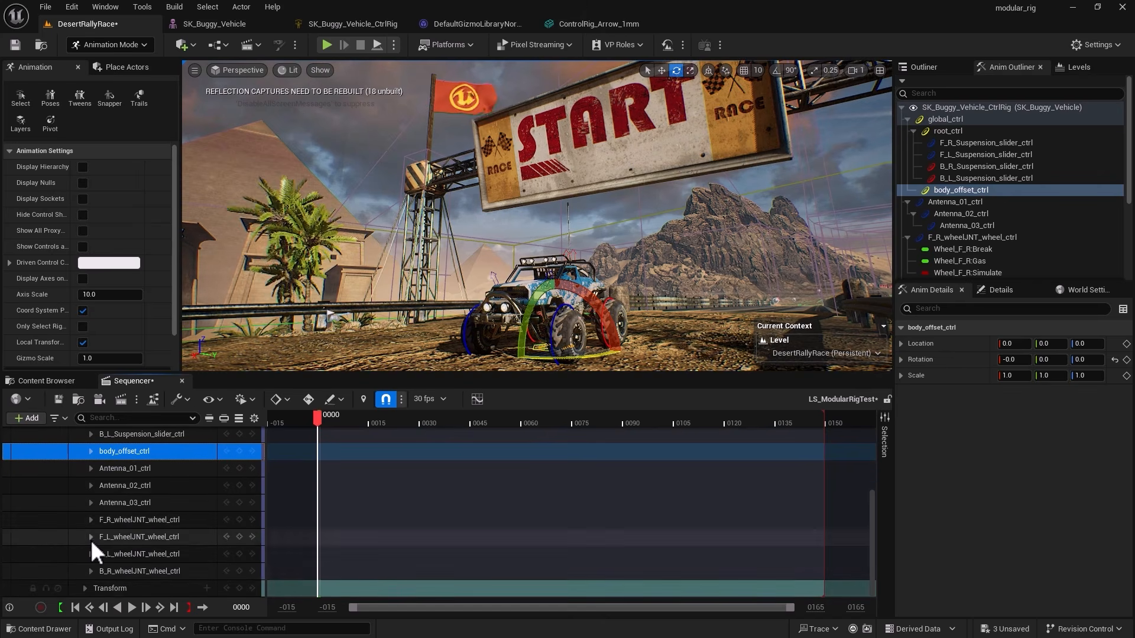
left_click(123, 588)
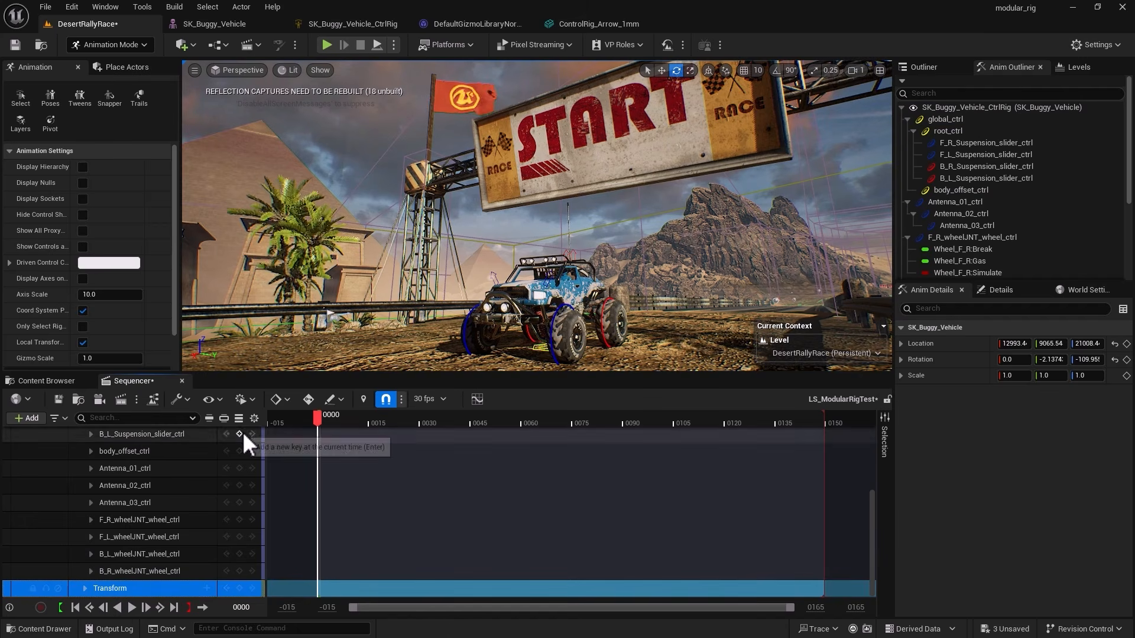
Expand the global_ctrl track and look through its location and rotation channels
scroll(110, 516, "up", 5)
left_click(90, 481)
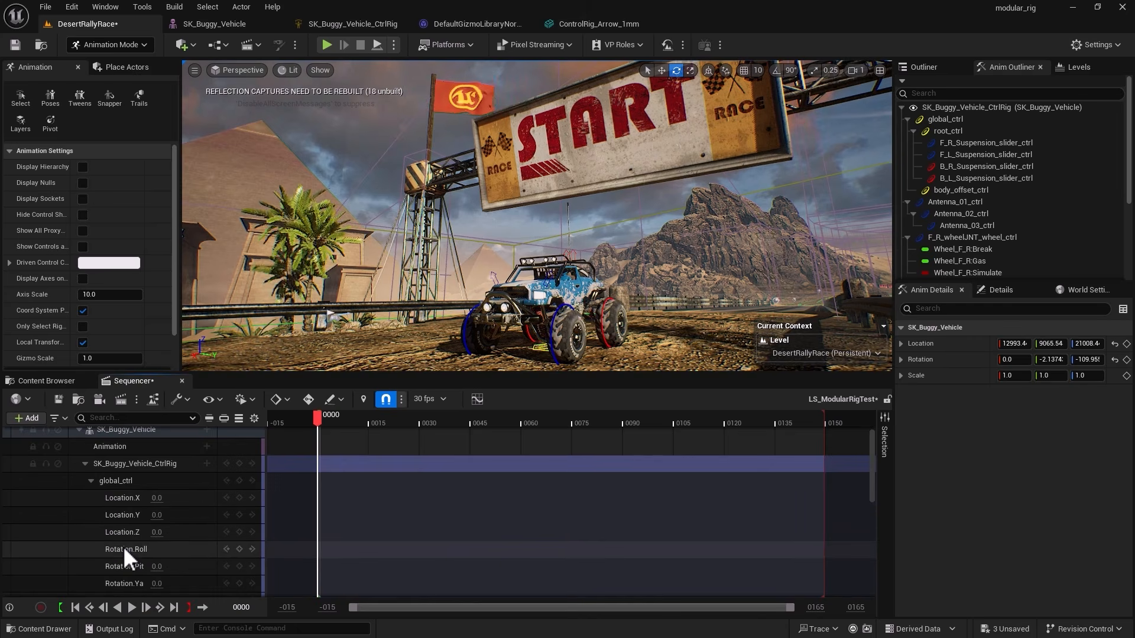
scroll(116, 539, "down", 3)
scroll(115, 545, "up", 3)
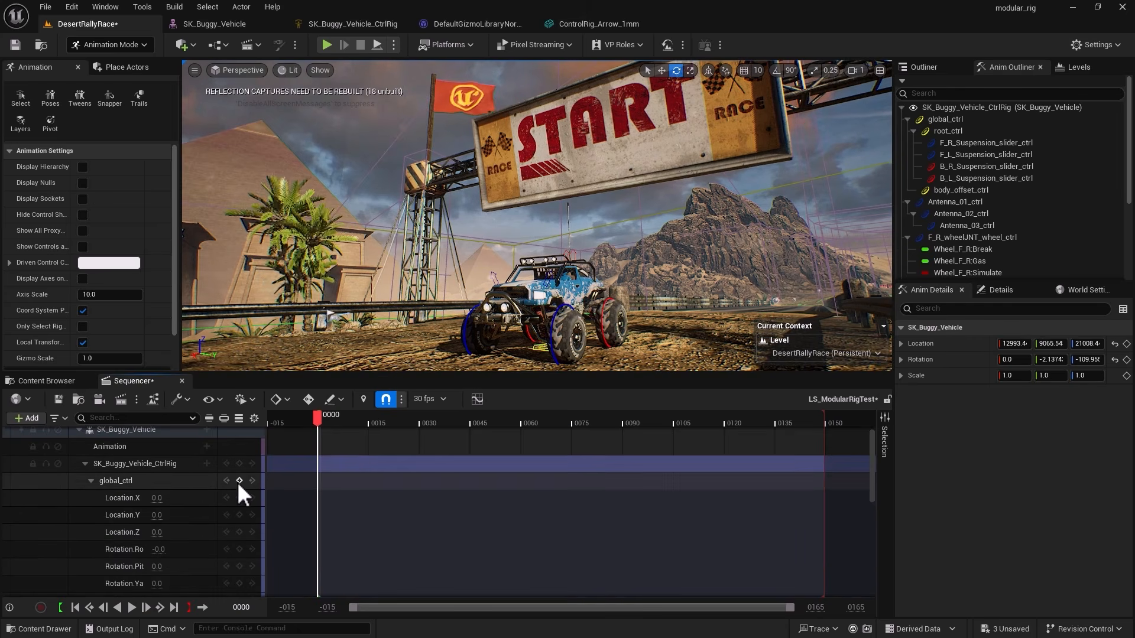